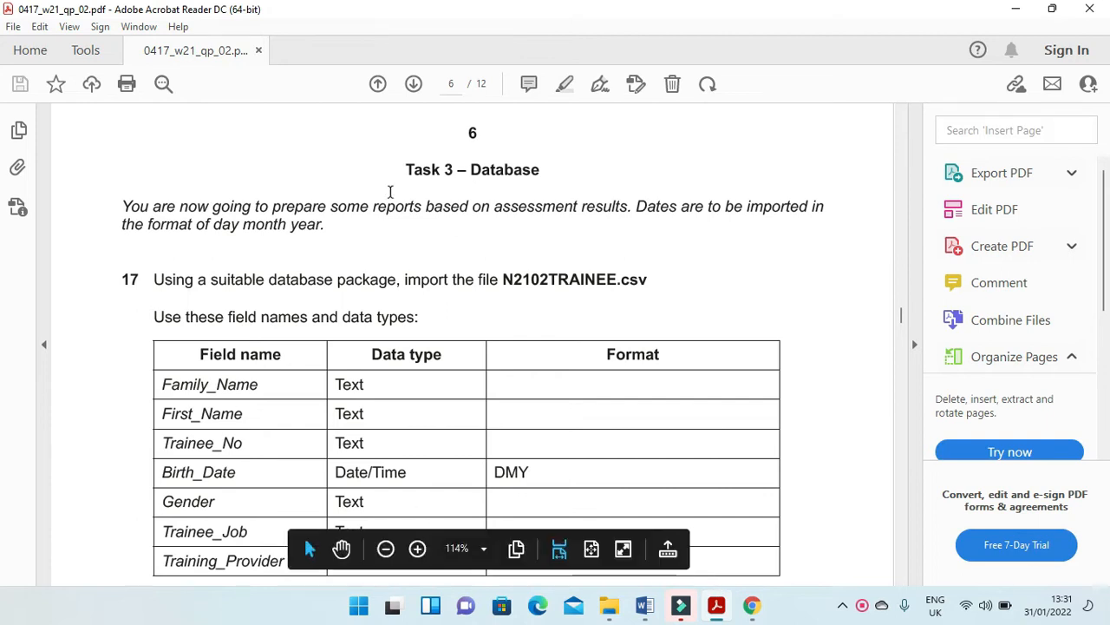
Read the Task 3 database introduction and question 17 about importing N2102TRAINEE.csv.
drag(402, 169, 519, 169)
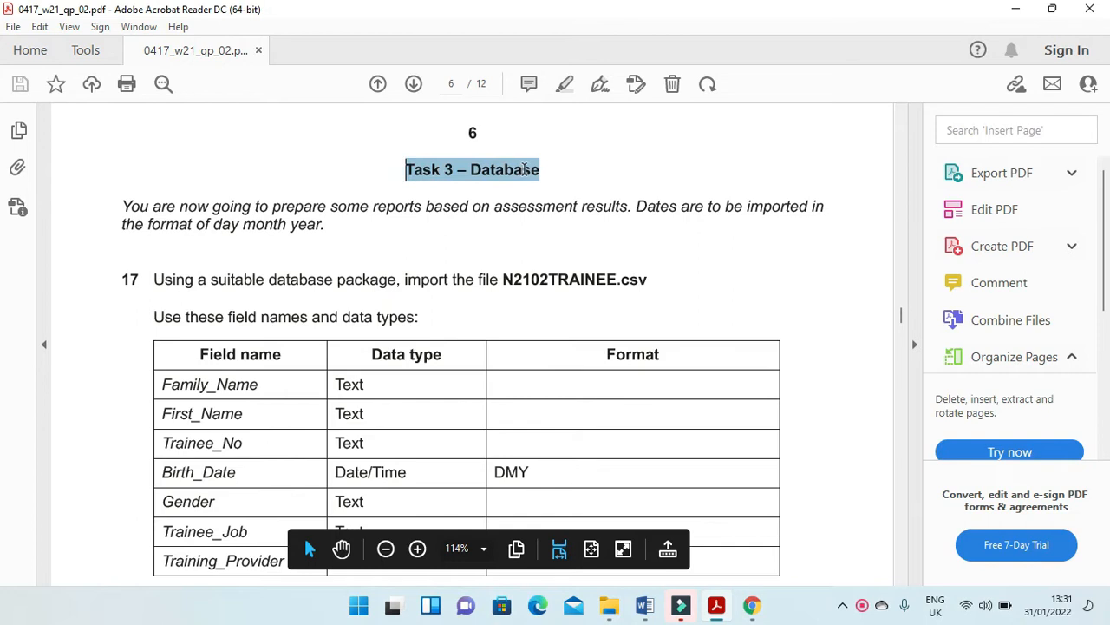
click(120, 206)
drag(120, 205, 823, 219)
drag(121, 225, 335, 223)
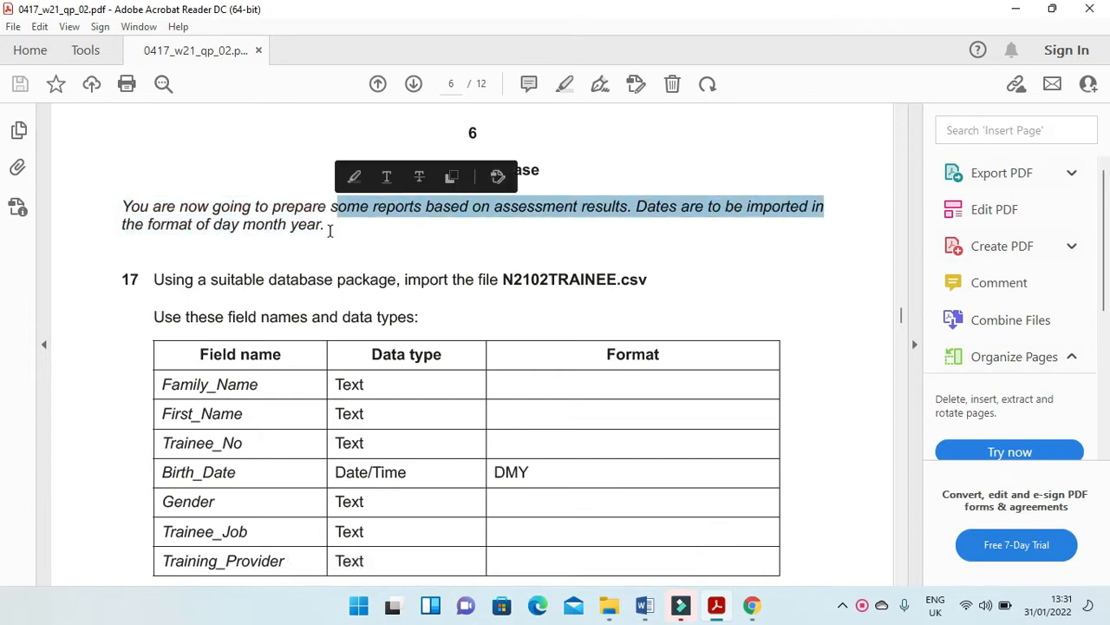
drag(154, 279, 616, 295)
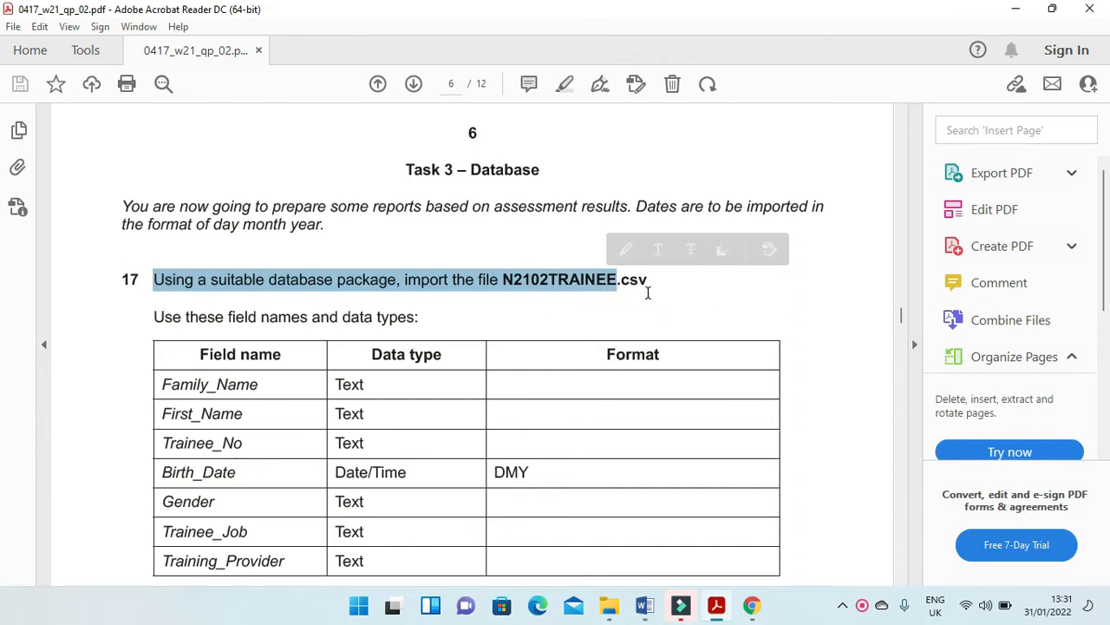
Launch Access 2016 and dismiss the Office activation wizard.
click(358, 607)
text(acc)
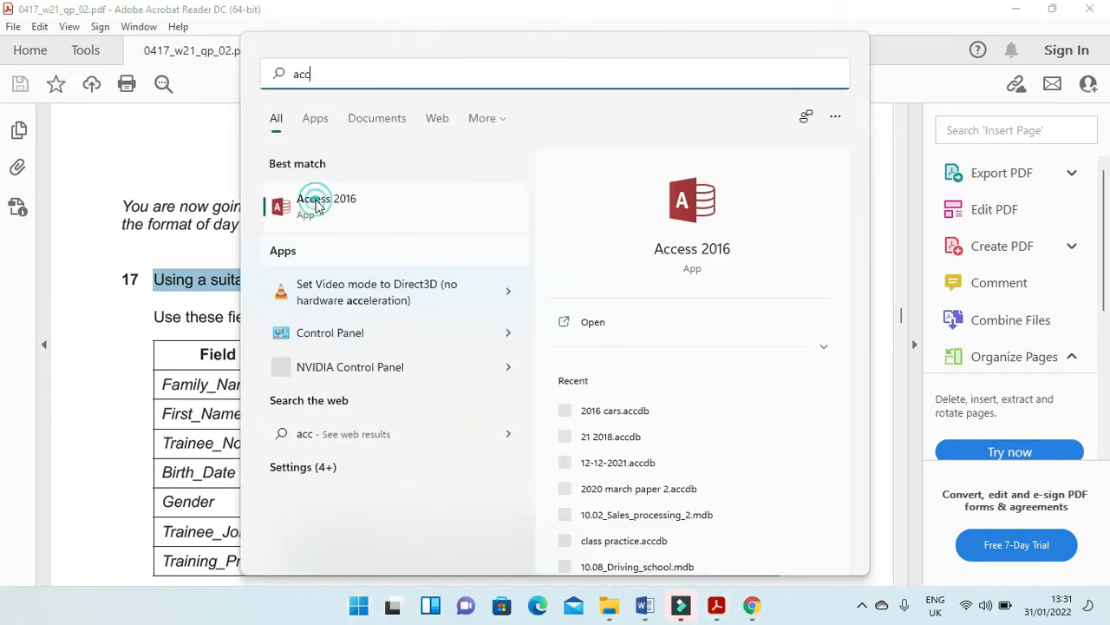
click(316, 200)
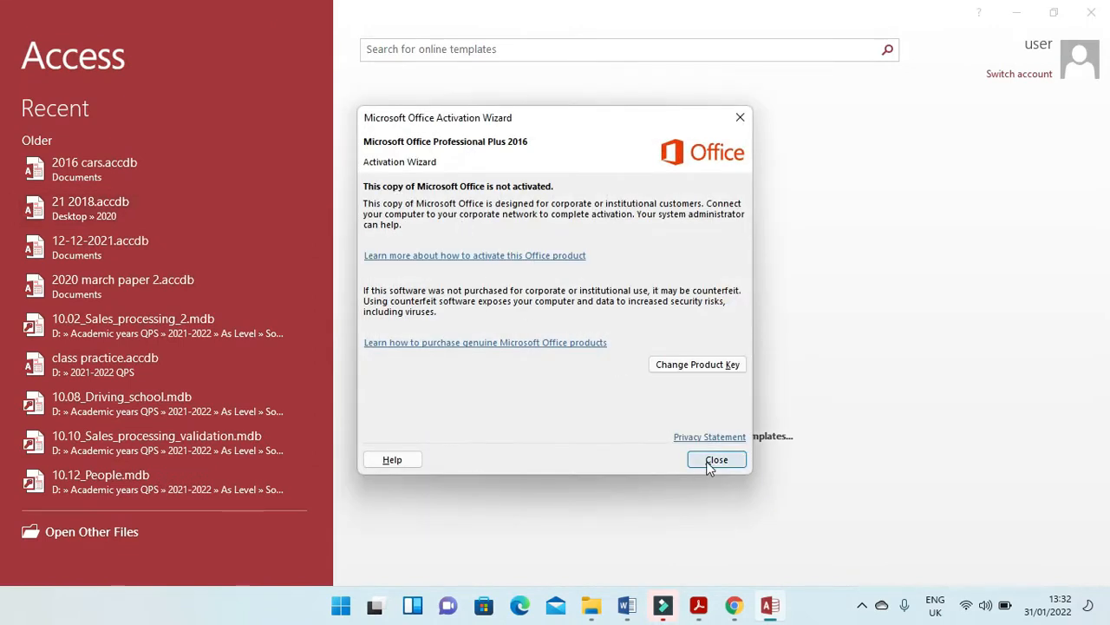
click(713, 460)
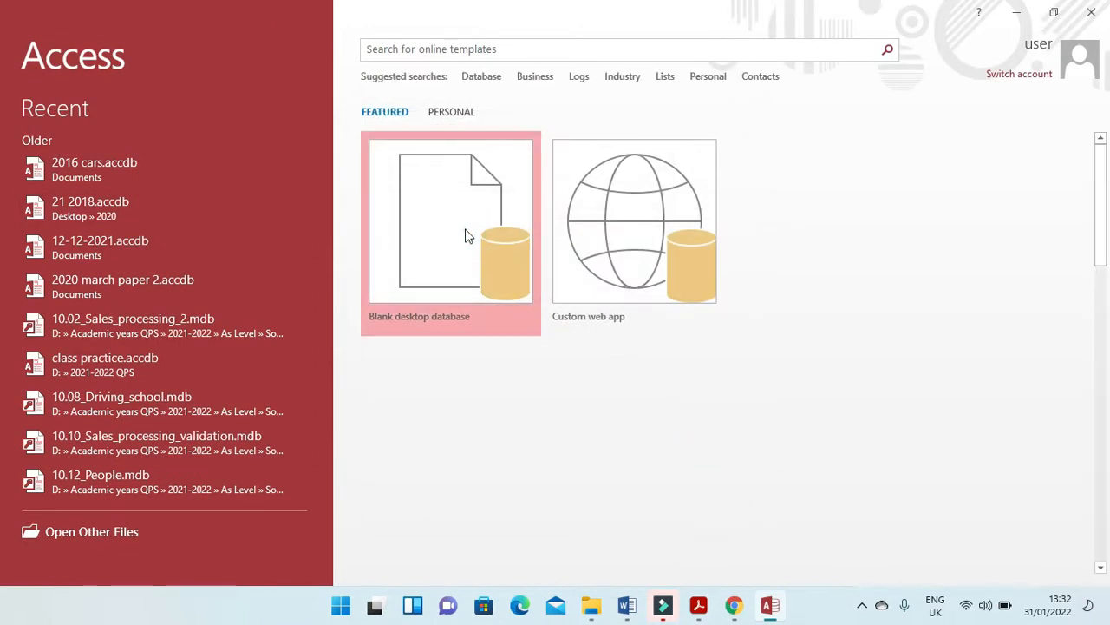
Create a blank desktop database named "p21 oct nov 2021" in the Desktop folder "2021 nov" and close its empty default table.
click(467, 236)
click(619, 280)
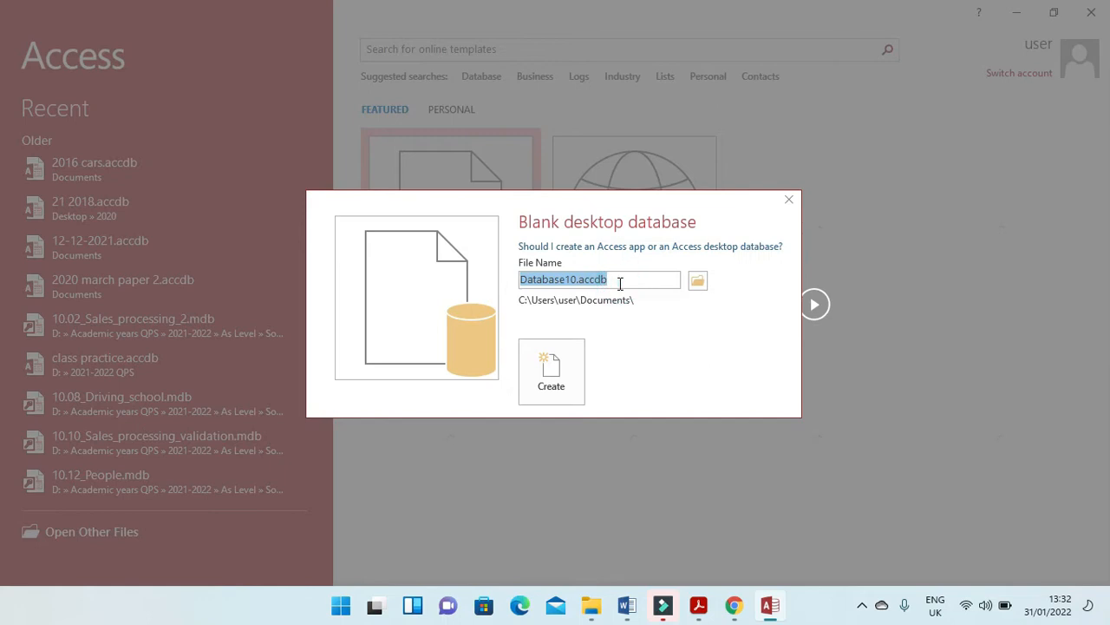
text(p21 oct nov 2021)
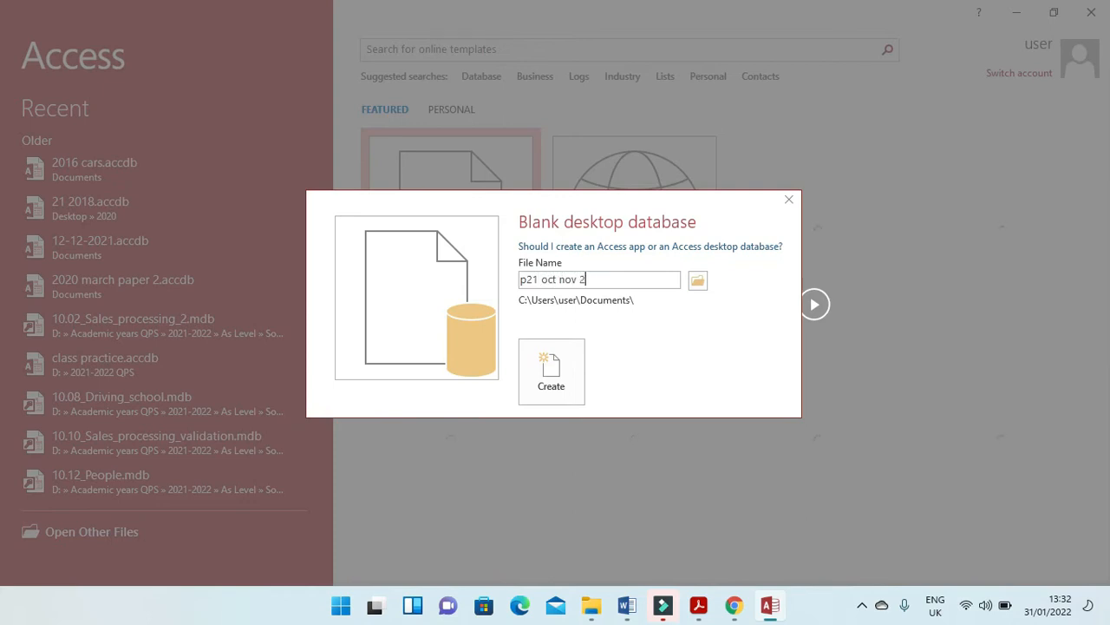
click(698, 279)
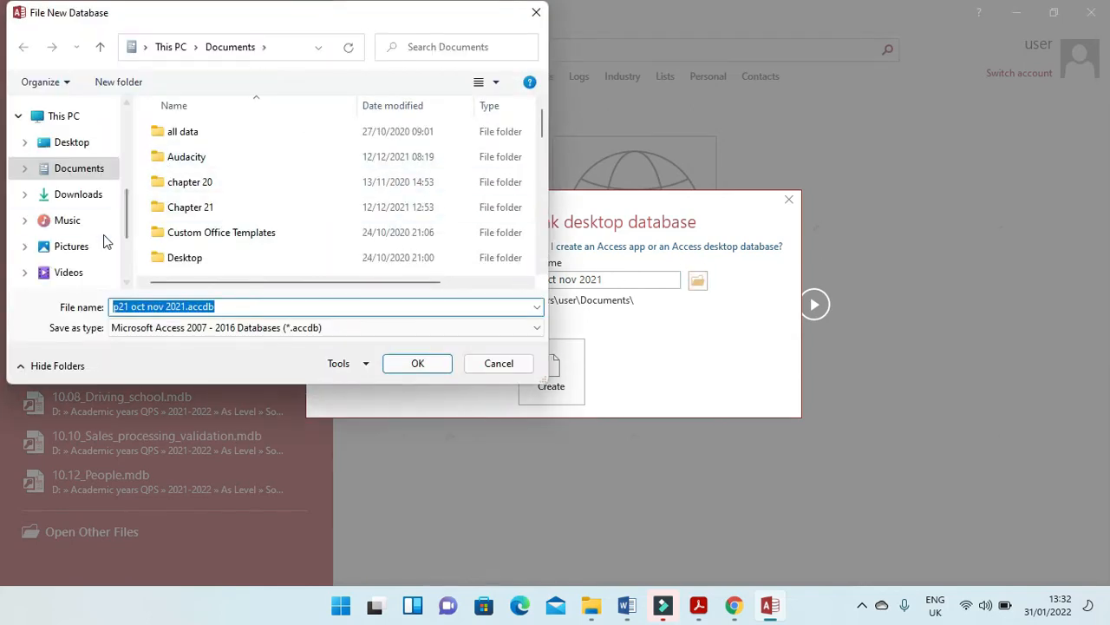
click(74, 148)
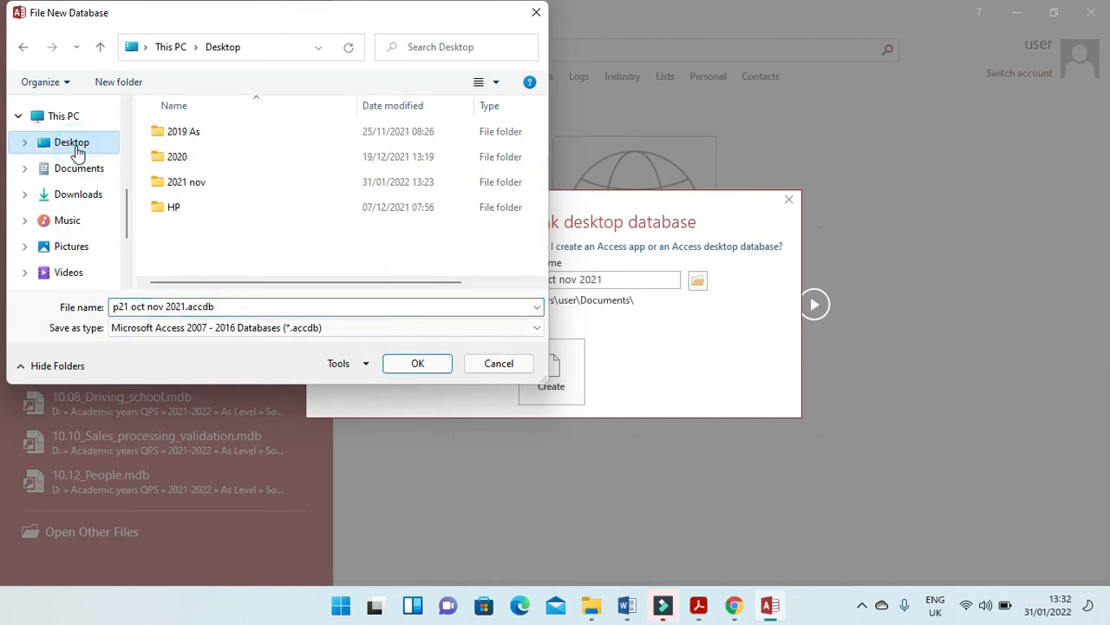
double_click(166, 183)
click(418, 364)
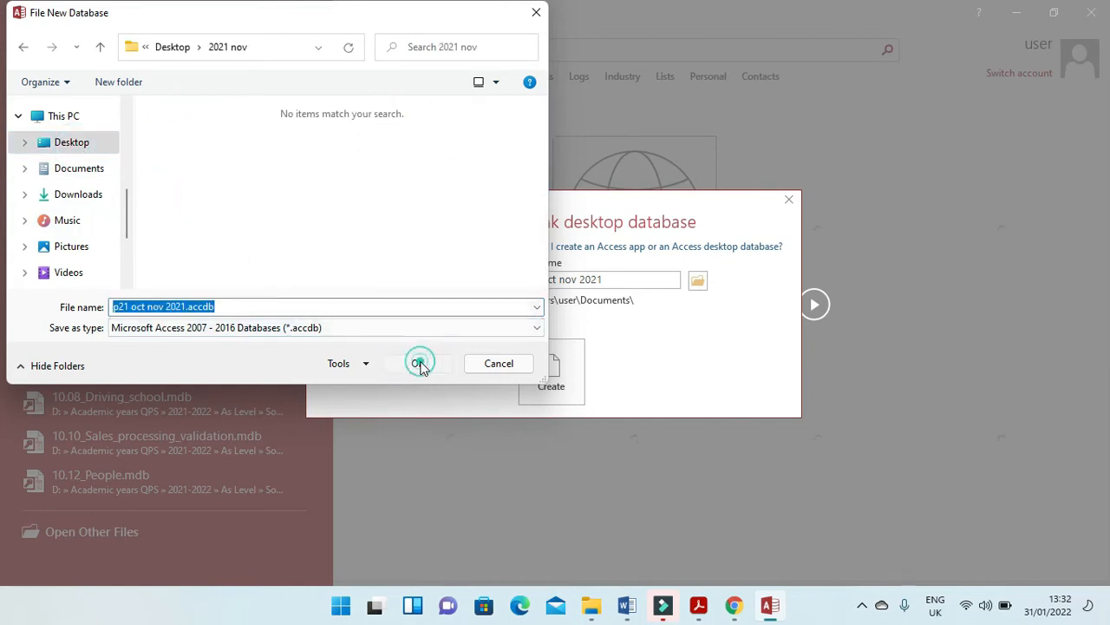
click(543, 369)
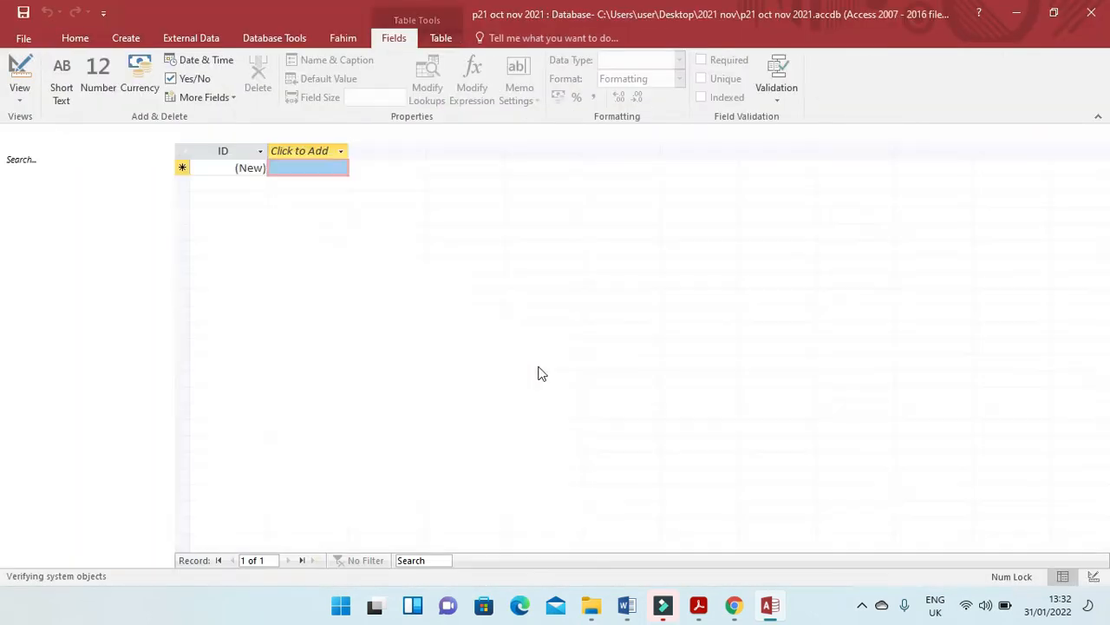
click(1100, 133)
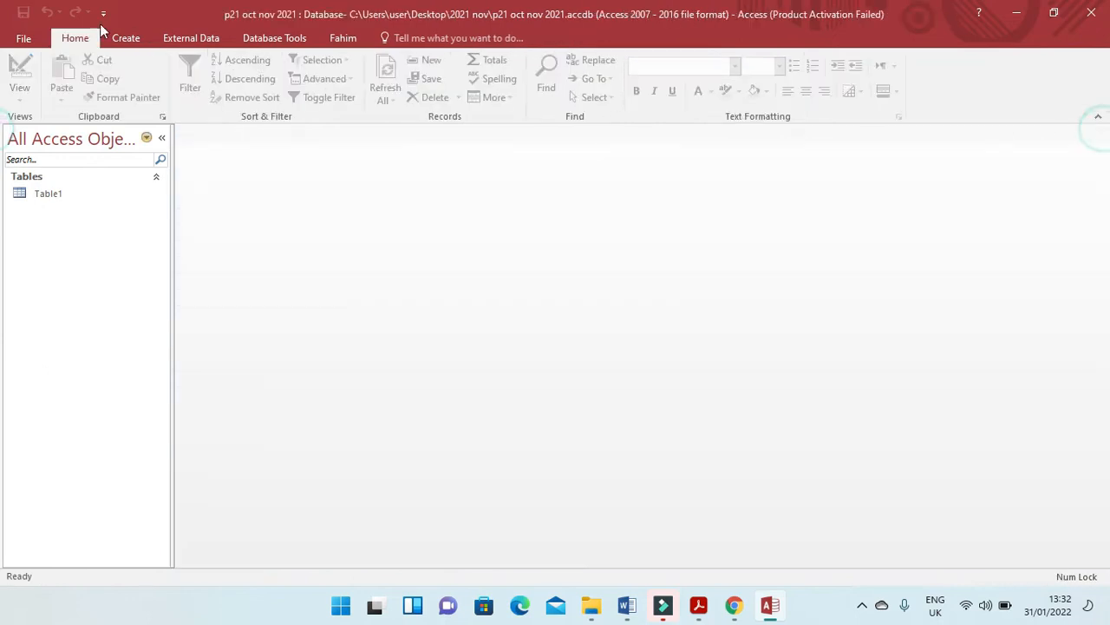
Start a text file import using N2102TRAINEE.csv from the Desktop folder "2021 nov" as the source.
click(174, 39)
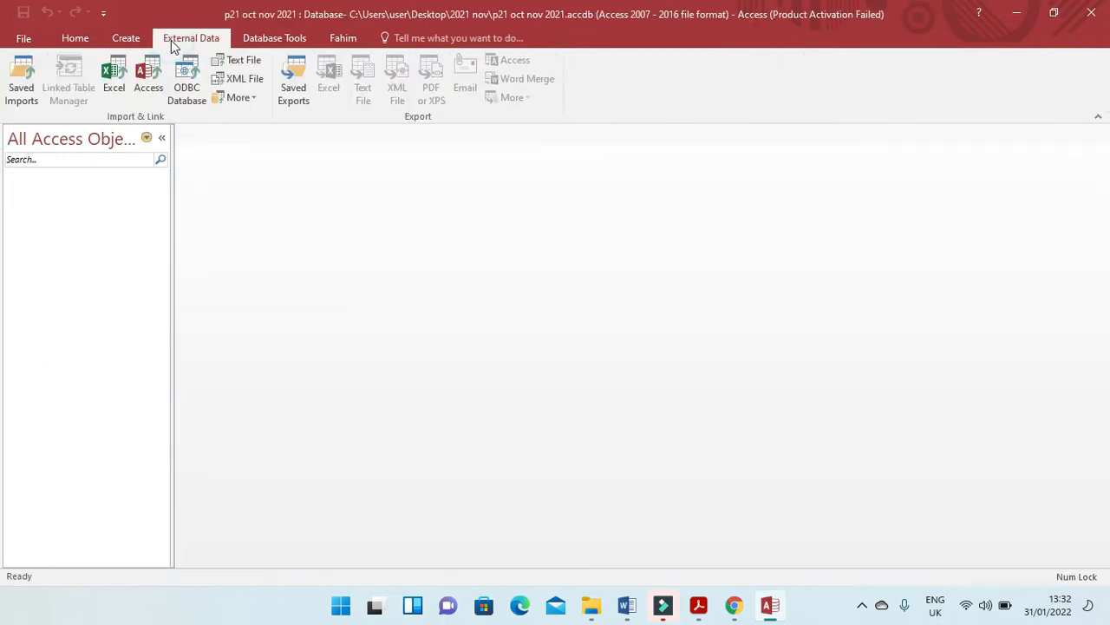
click(247, 62)
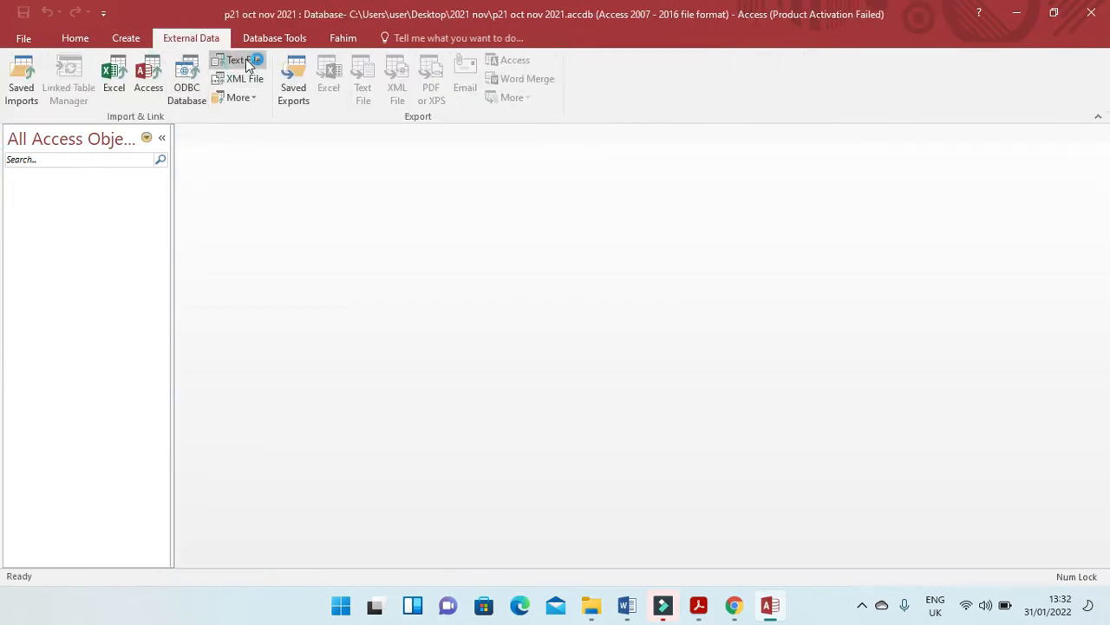
click(767, 189)
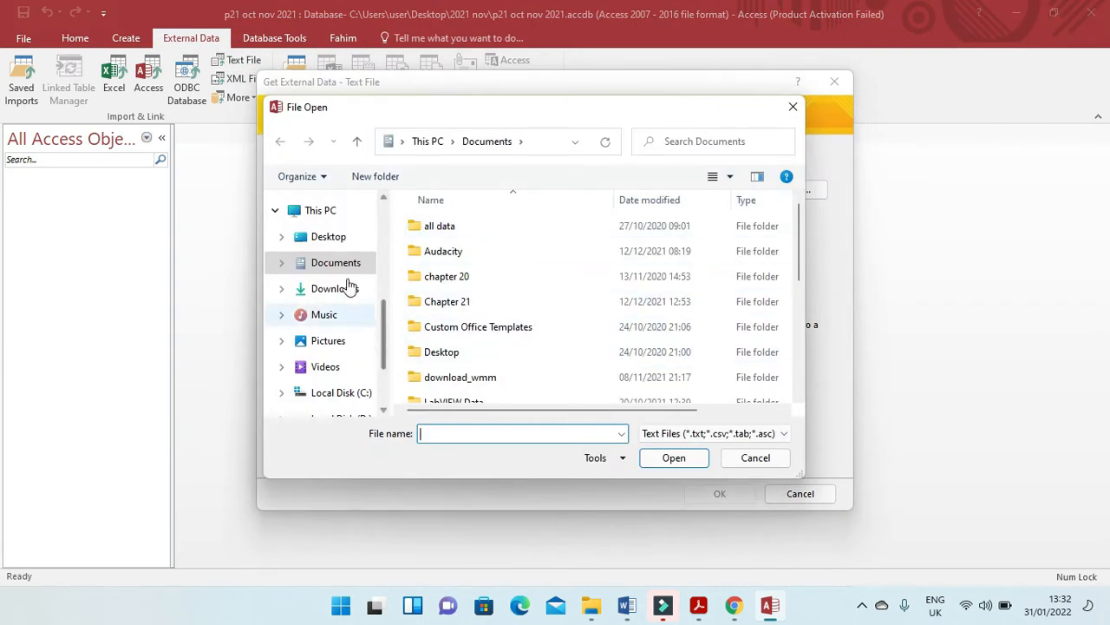
click(326, 237)
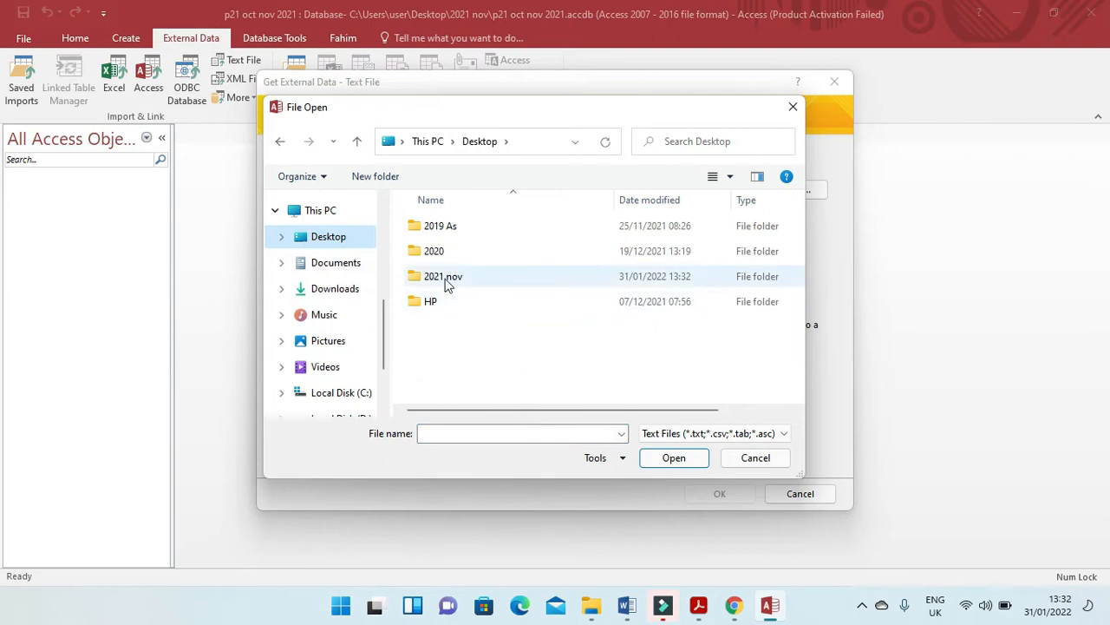
double_click(445, 277)
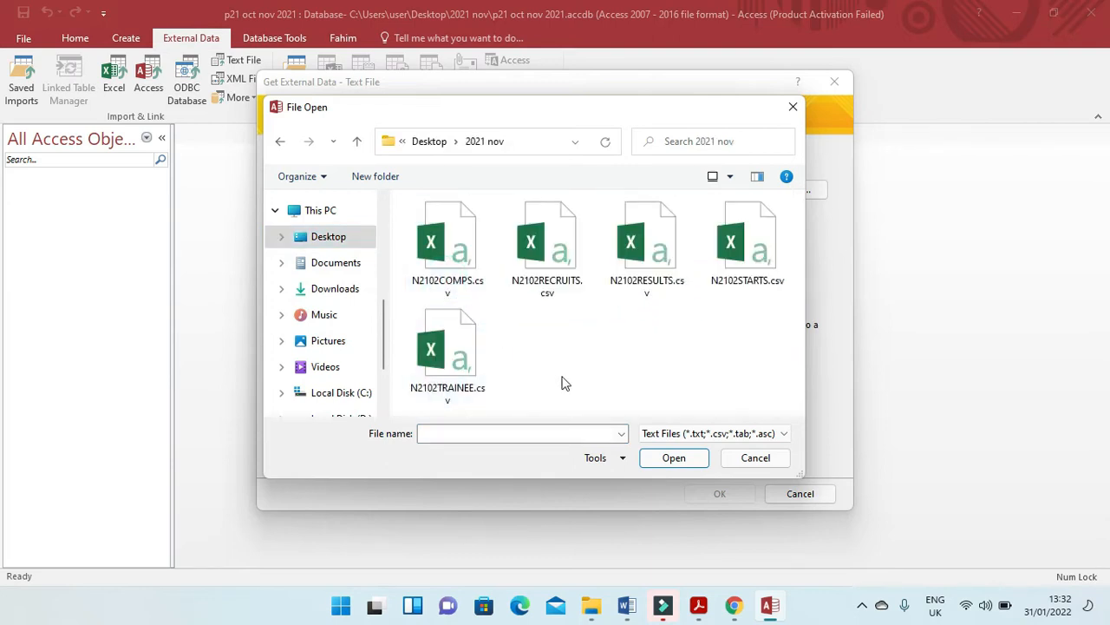
click(446, 352)
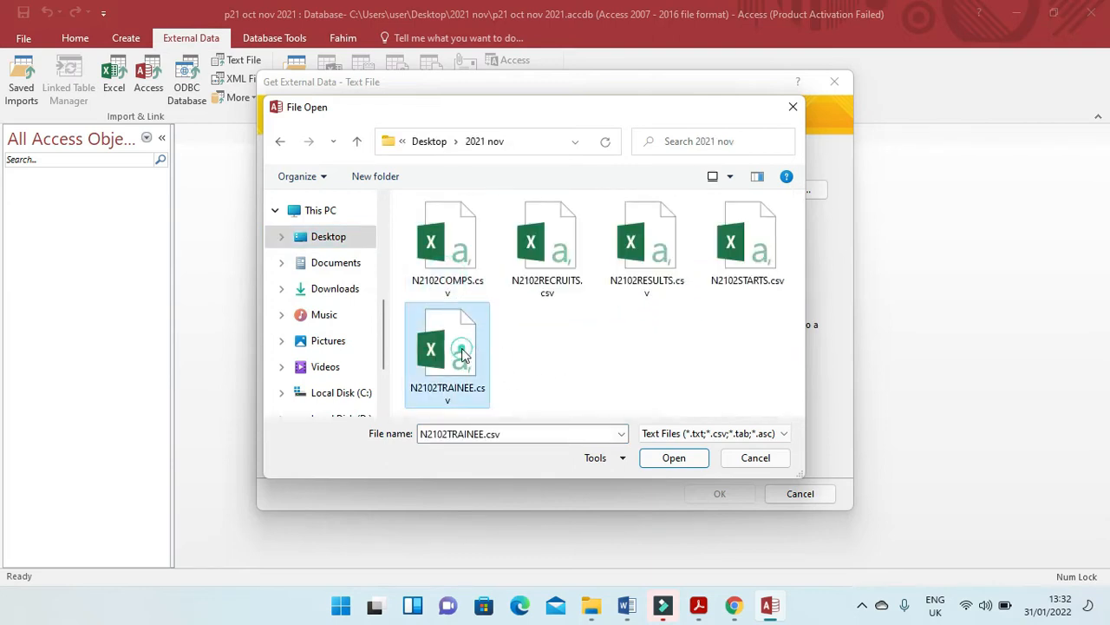
click(676, 460)
click(716, 494)
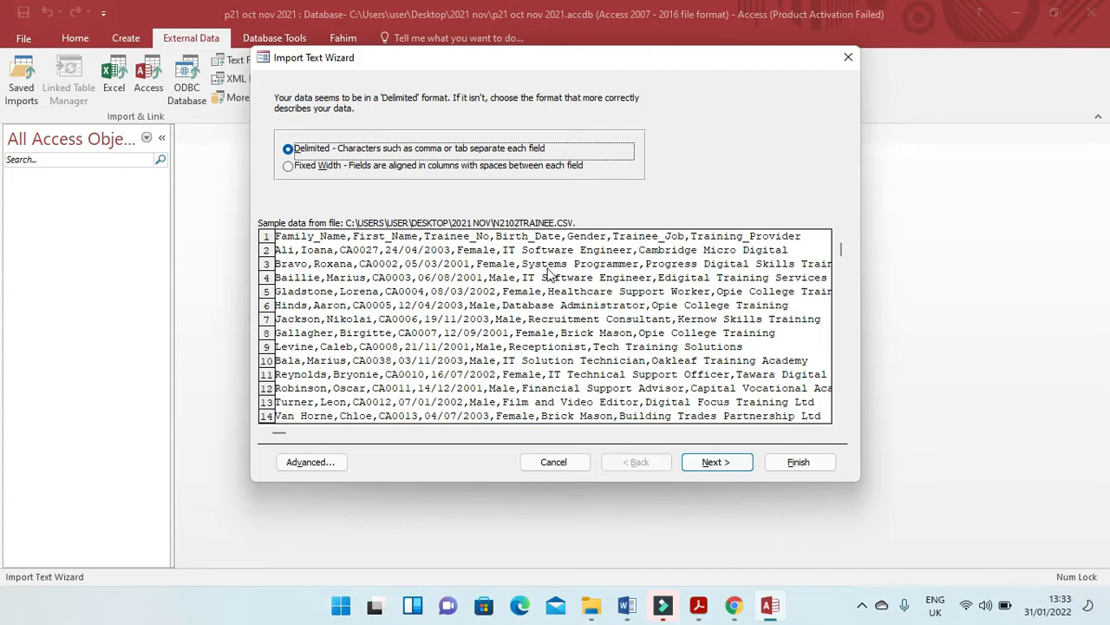
Import the file as comma-delimited data with the first row as field names.
click(703, 465)
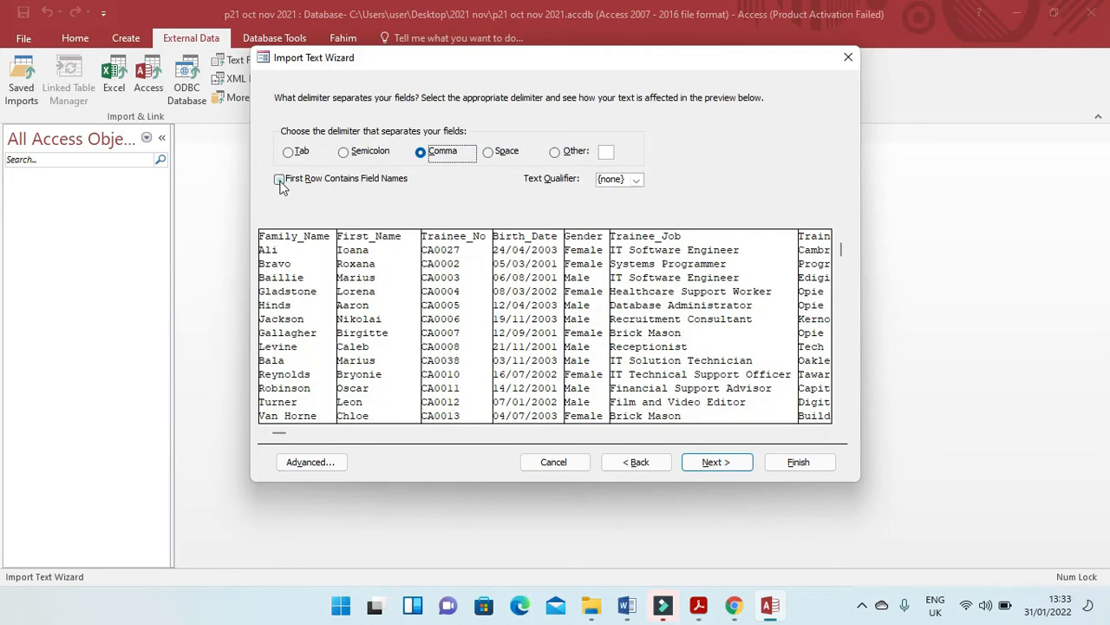
click(279, 180)
click(713, 463)
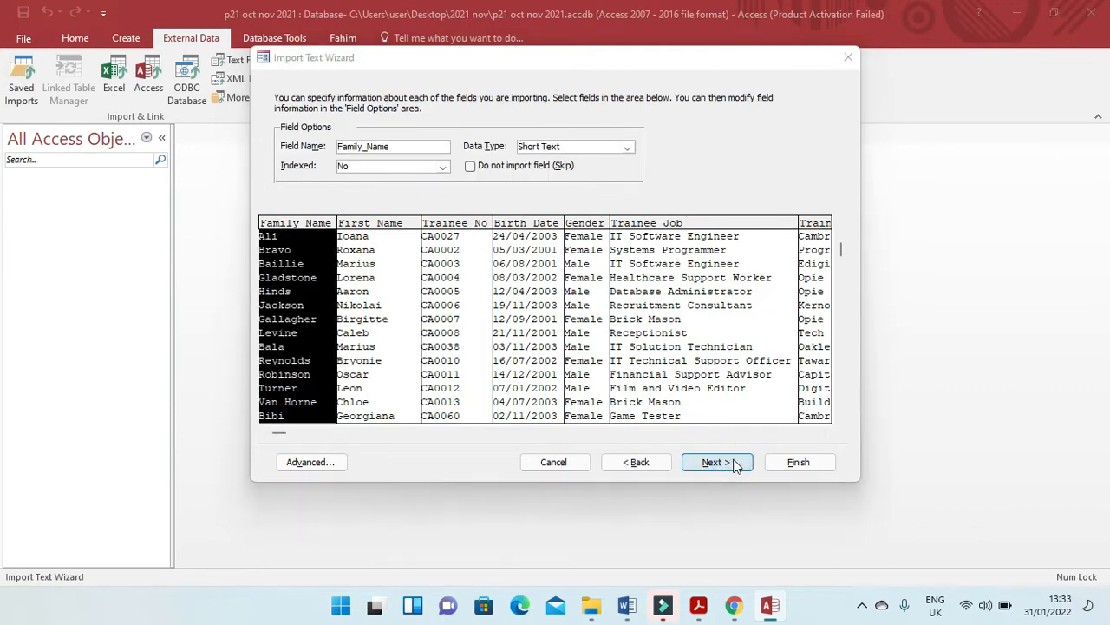
Check the name and data type of every import field, through Training_Provider, against the field table in question 17.
key(alt+Tab)
scroll(497, 425, down, 3)
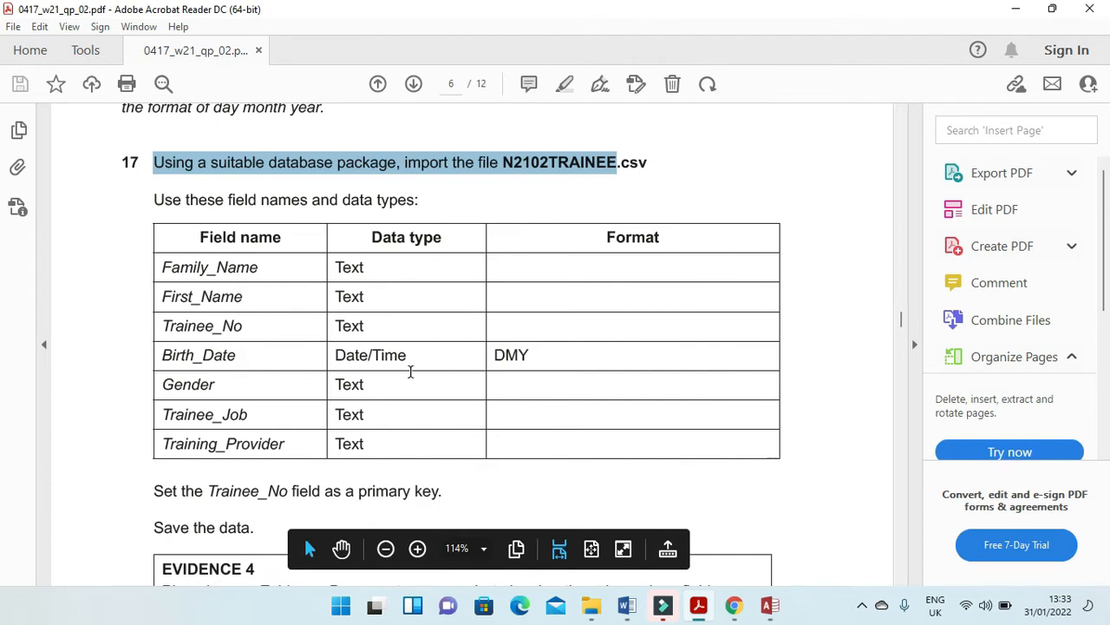
key(alt+Tab)
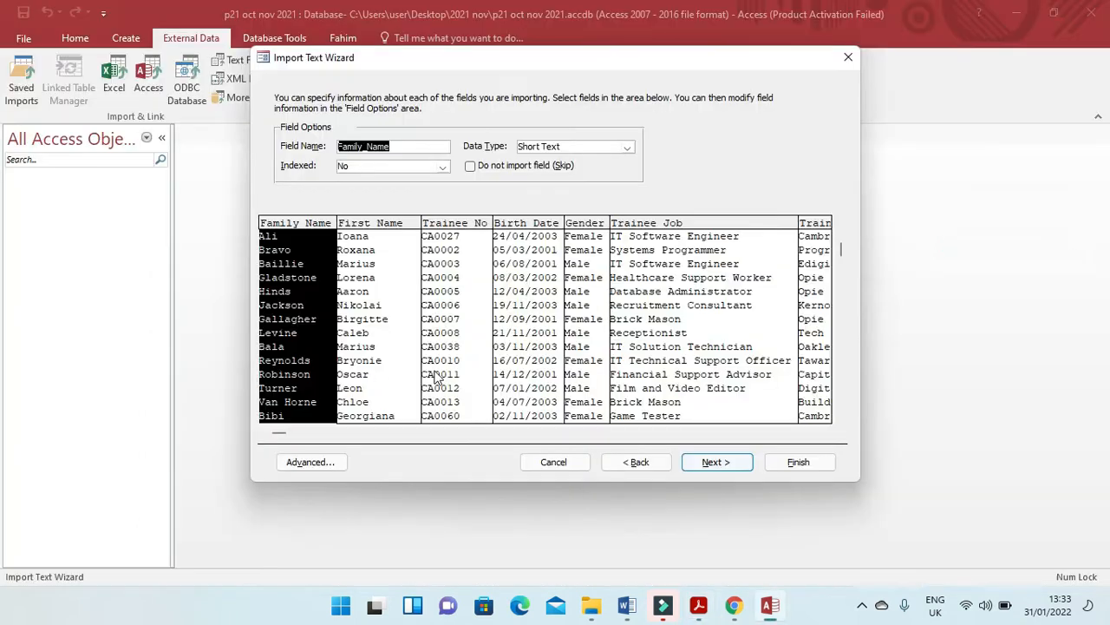
click(379, 262)
click(441, 262)
click(517, 262)
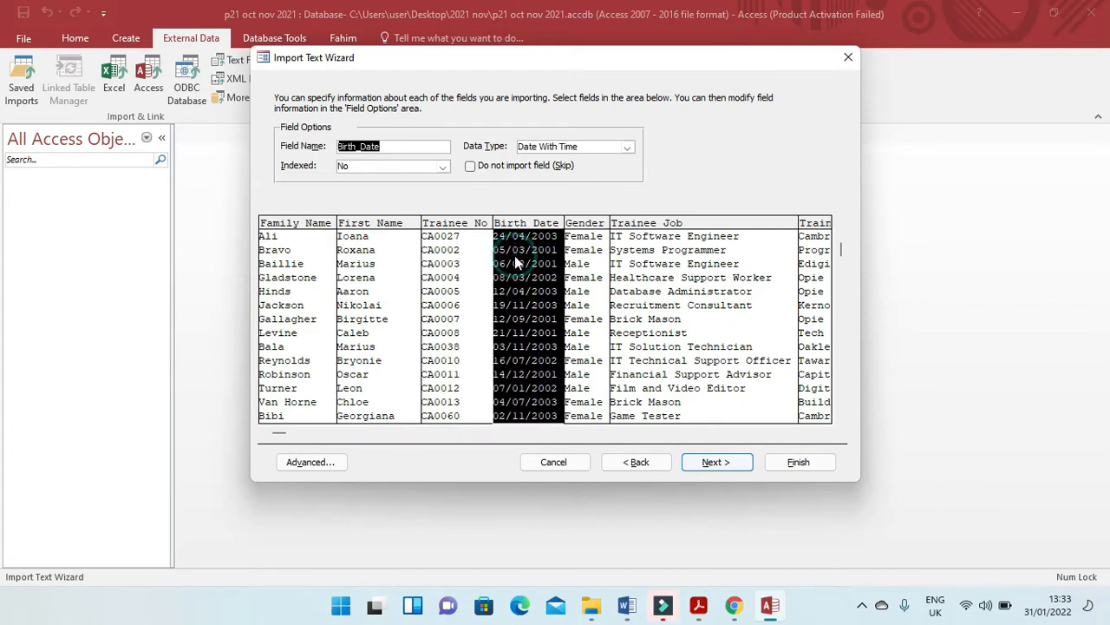
click(593, 241)
click(675, 257)
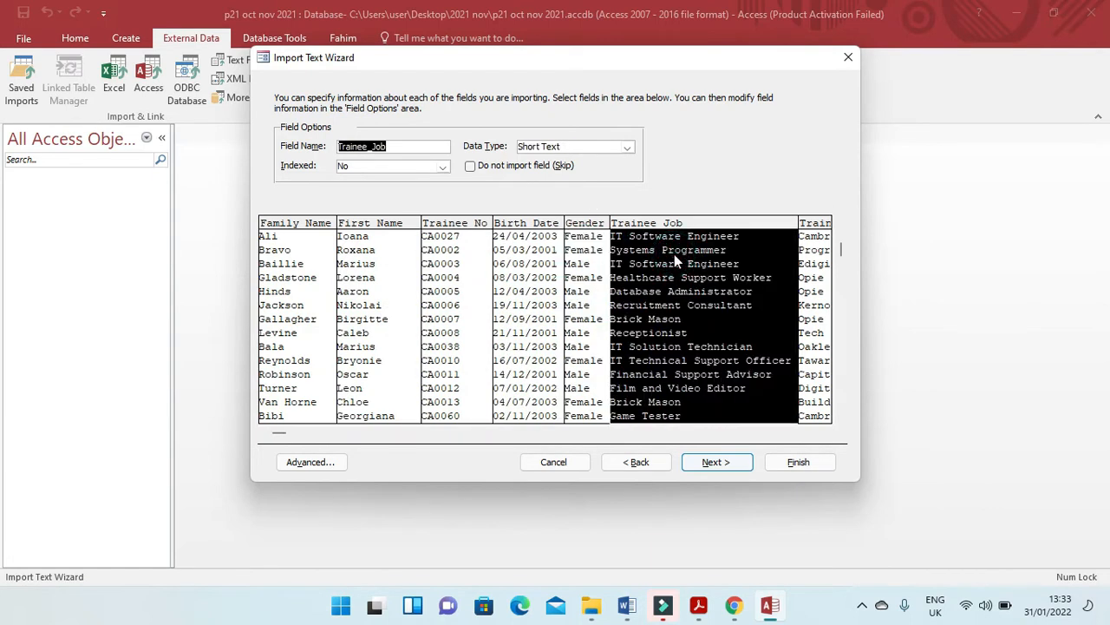
click(595, 260)
key(alt+Tab)
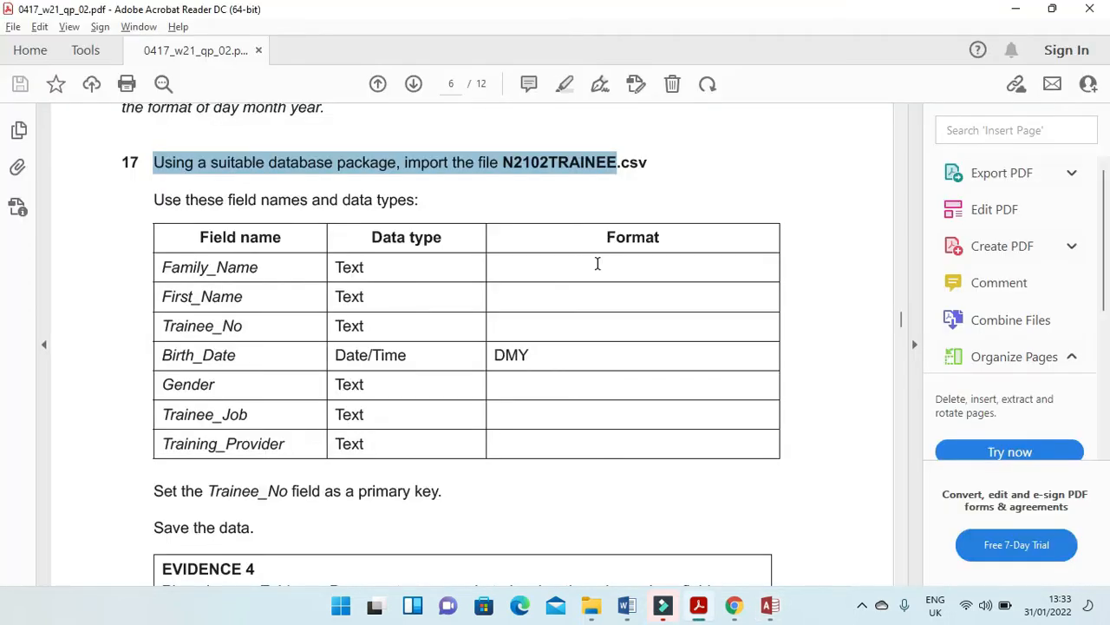
key(alt+Tab)
click(664, 279)
click(805, 291)
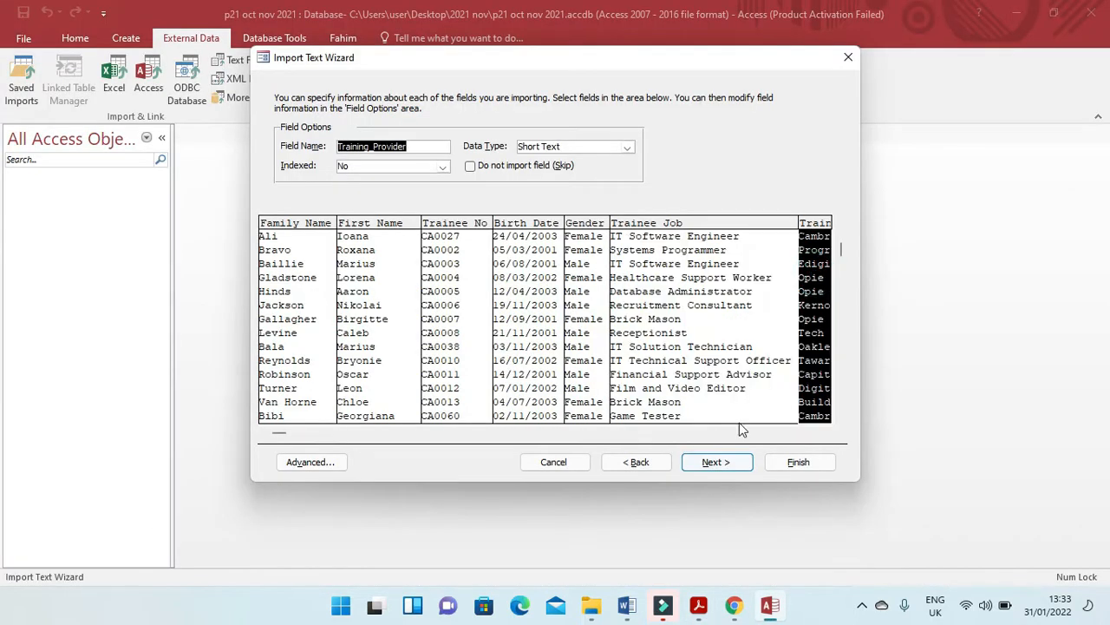
drag(278, 433, 812, 480)
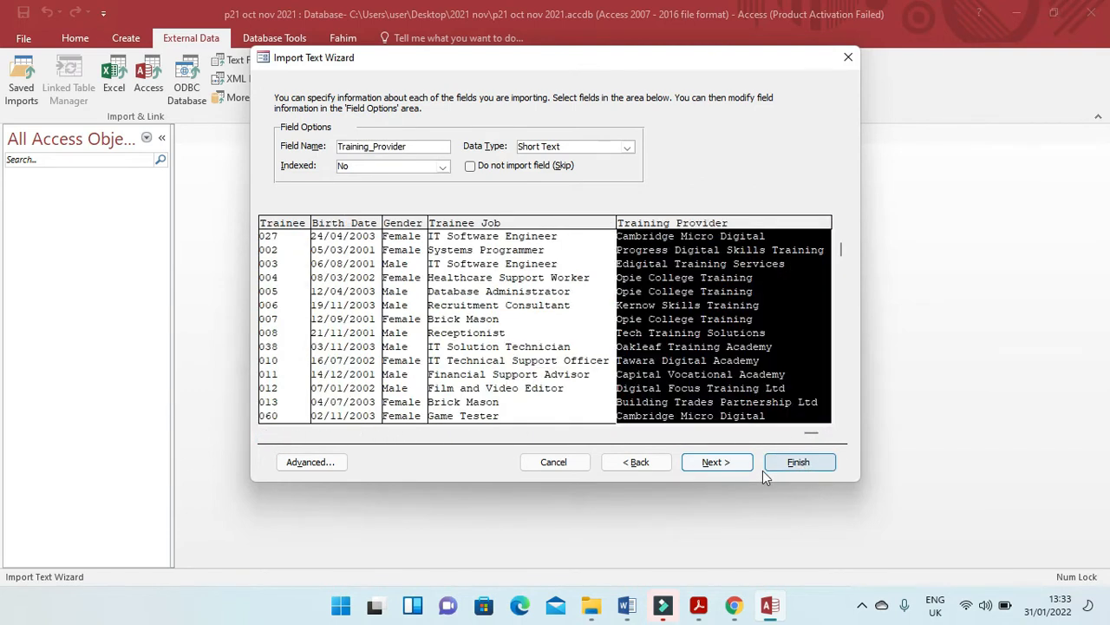
Choose the Trainee_No field as the table's own primary key, as question 17 requires, and proceed to the table name.
click(744, 465)
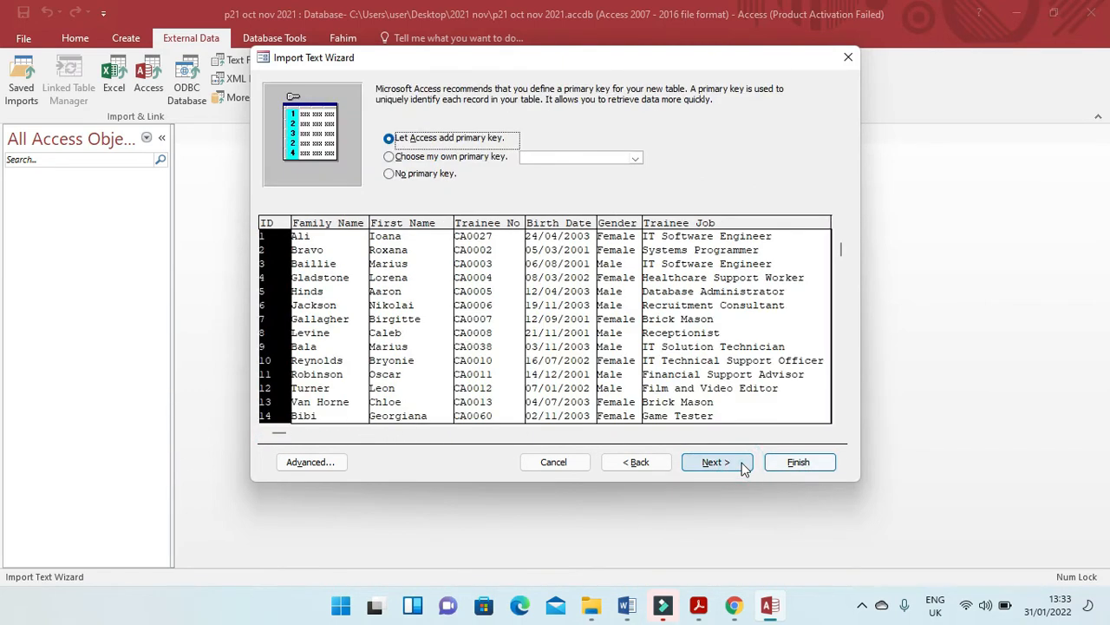
click(424, 158)
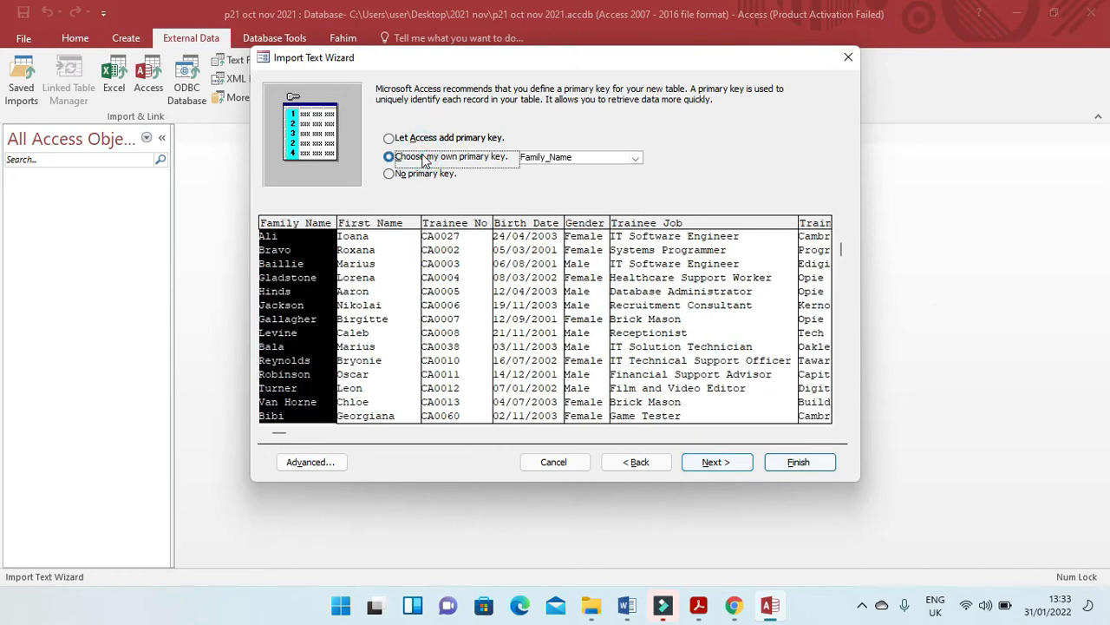
key(alt+Tab)
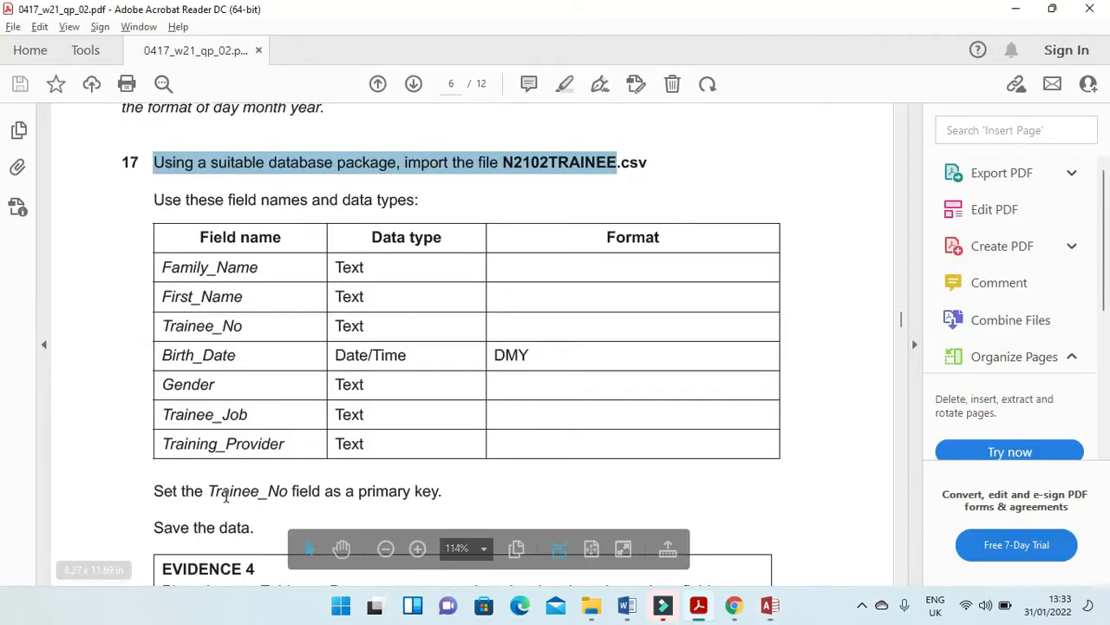
drag(208, 491, 290, 492)
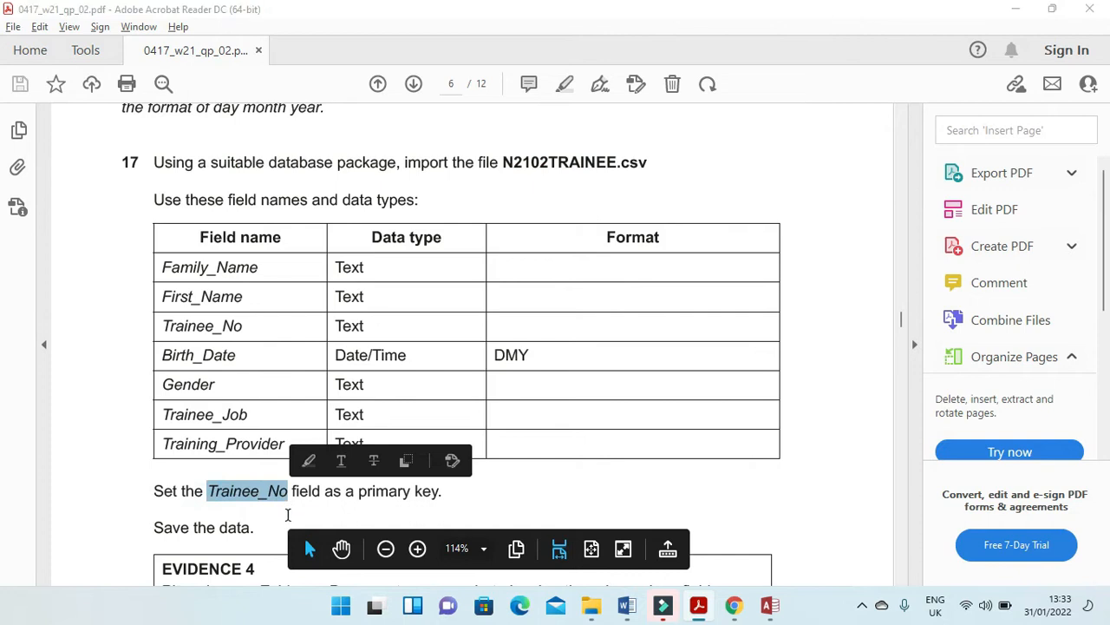
key(alt+Tab)
click(475, 225)
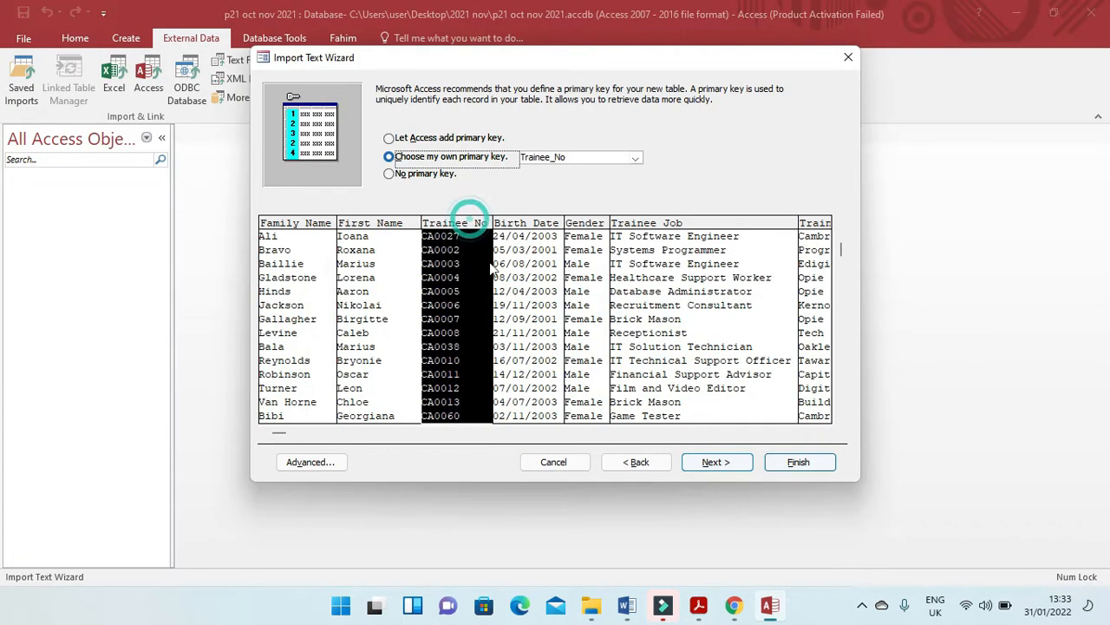
click(716, 462)
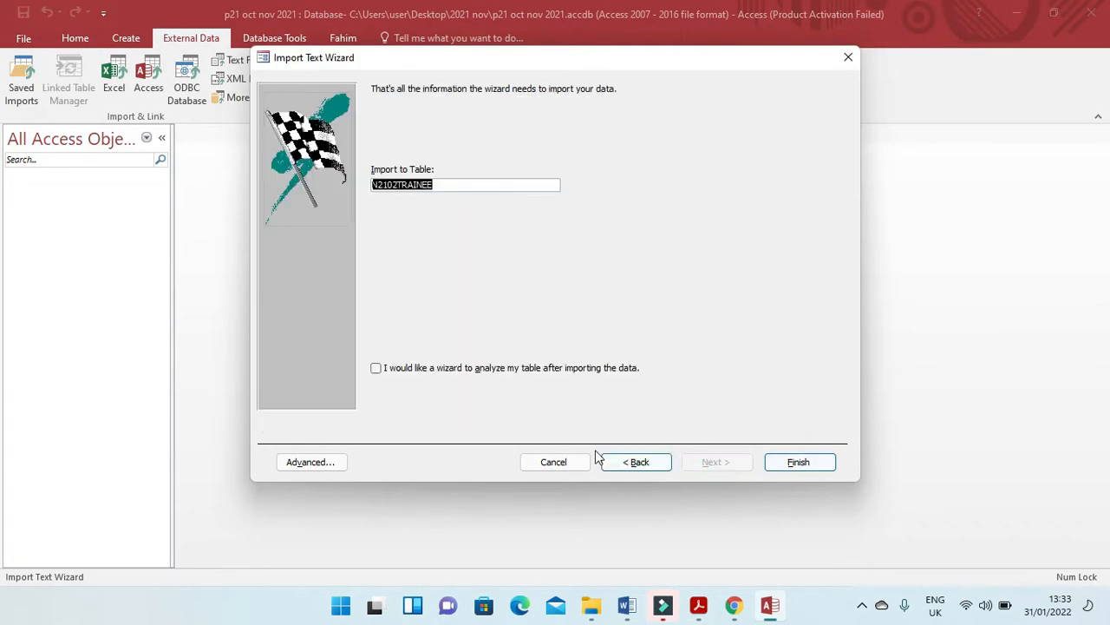
Finish the import into the table N2102TRAINEE and open that table in Design View.
click(785, 464)
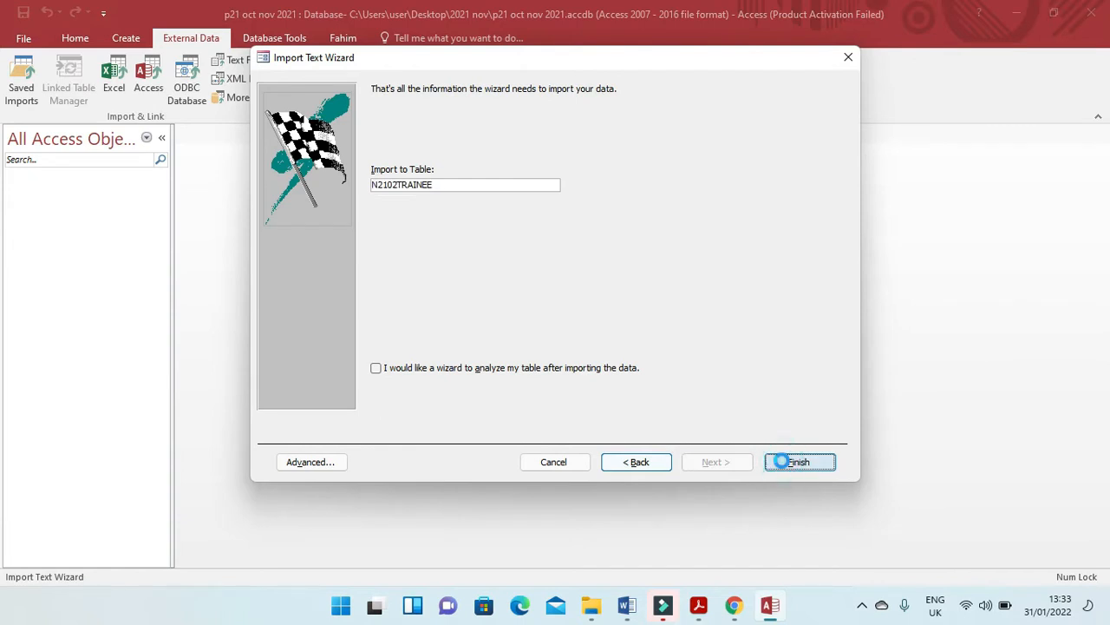
click(814, 510)
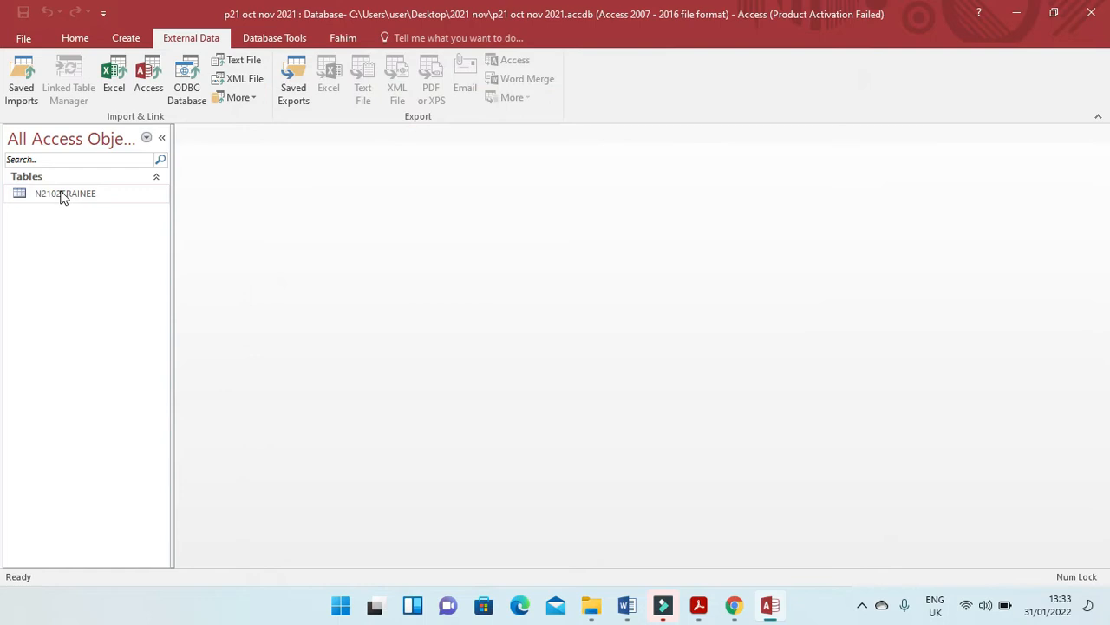
click(60, 193)
right_click(61, 193)
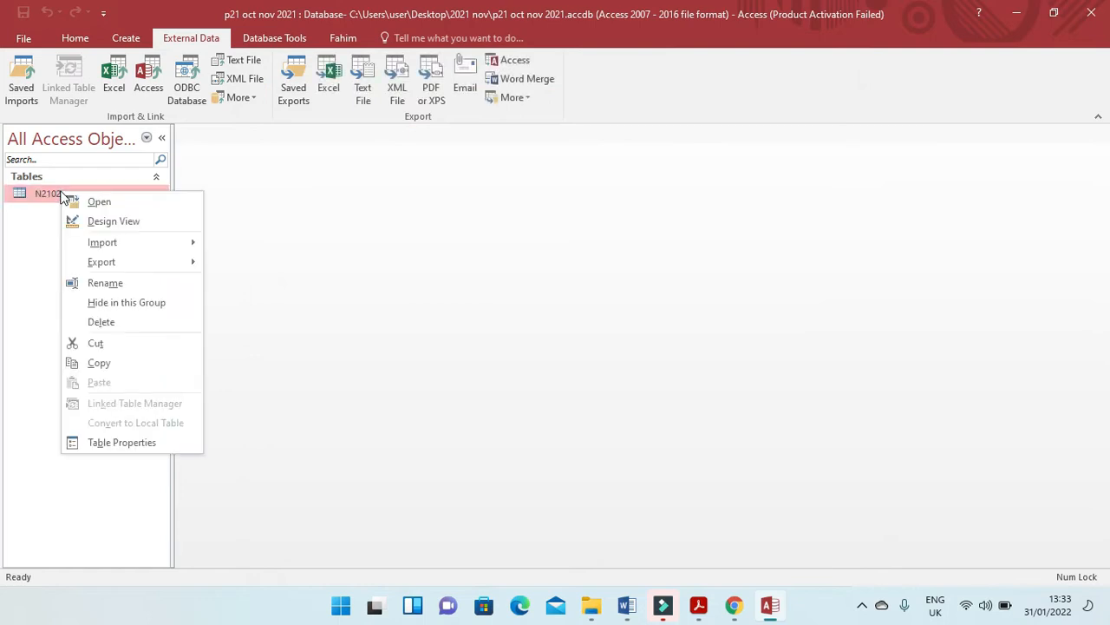
click(109, 220)
Set the Birth_Date field's format to Medium Date to meet the paper's DMY requirement, save the table and close it.
key(alt+Tab)
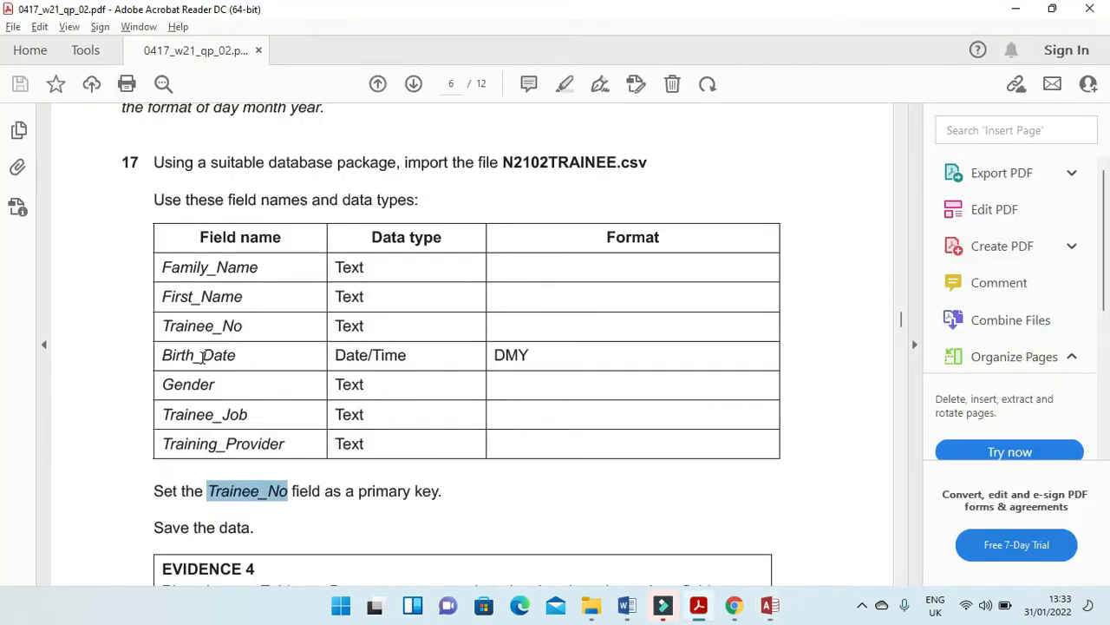
drag(537, 354, 496, 360)
key(alt+Tab)
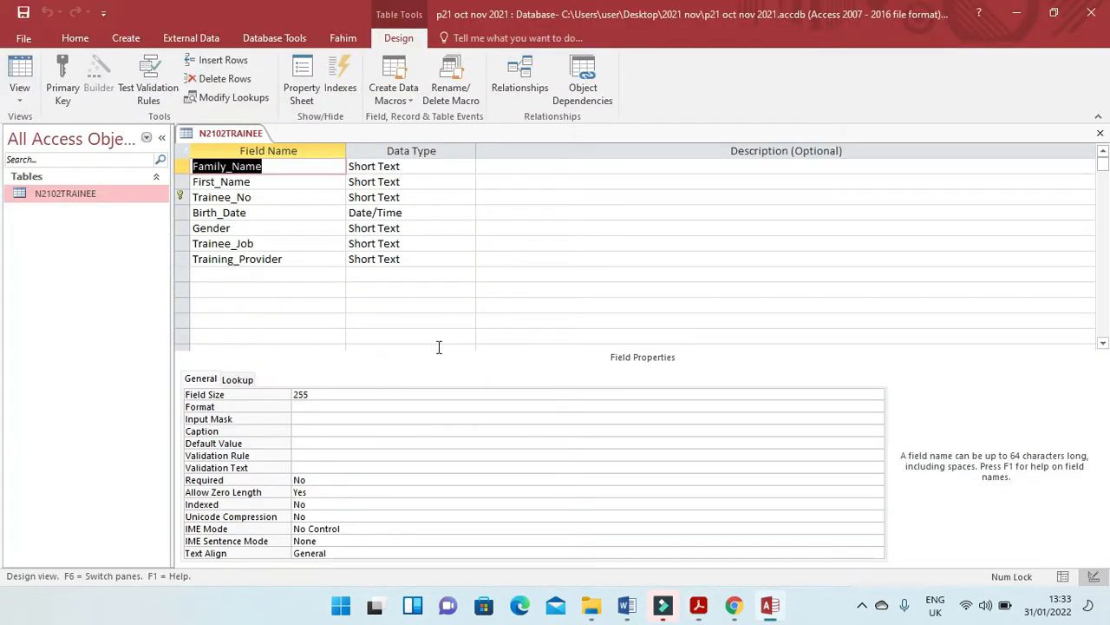
click(403, 216)
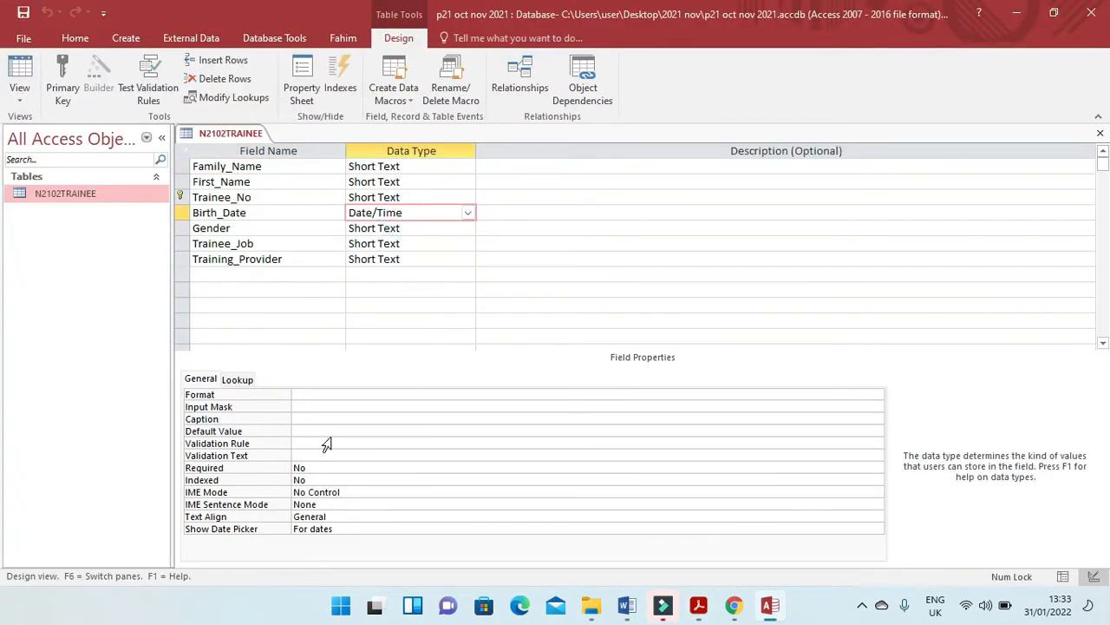
click(319, 395)
click(878, 394)
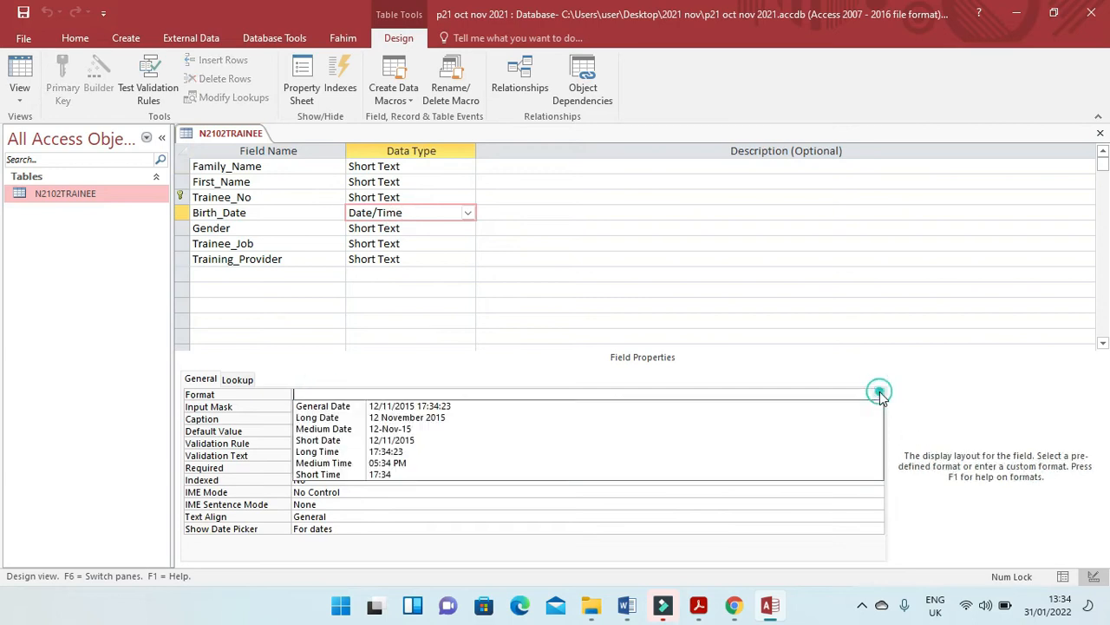
click(457, 429)
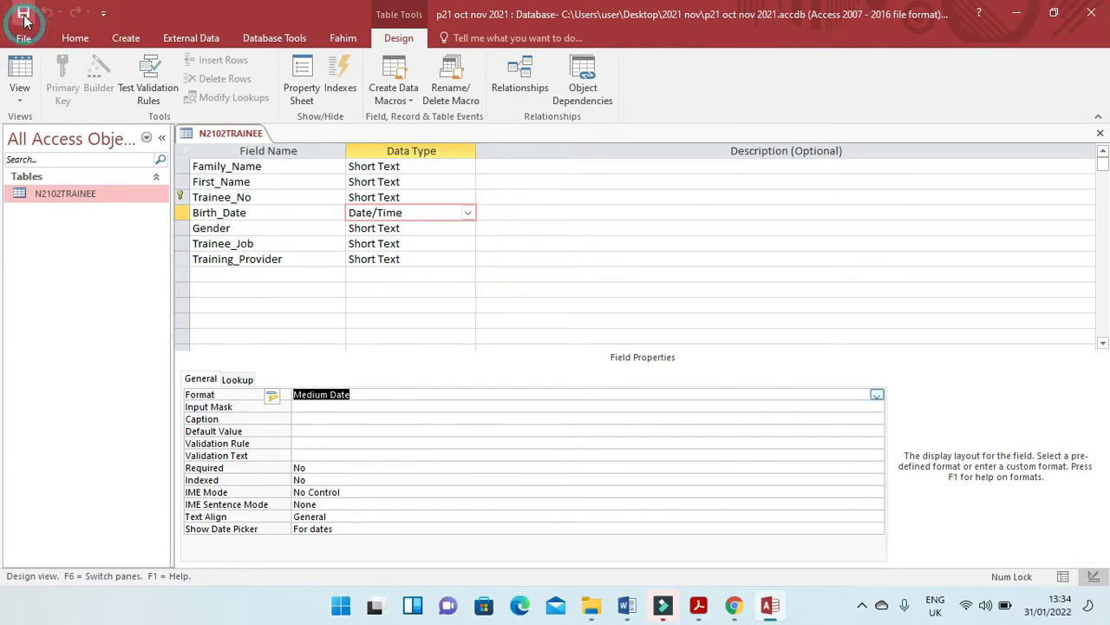
key(alt+Tab)
Read the Evidence 4 requirement in the exam paper and reopen N2102TRAINEE in Design View for the screenshot.
key(alt+Tab)
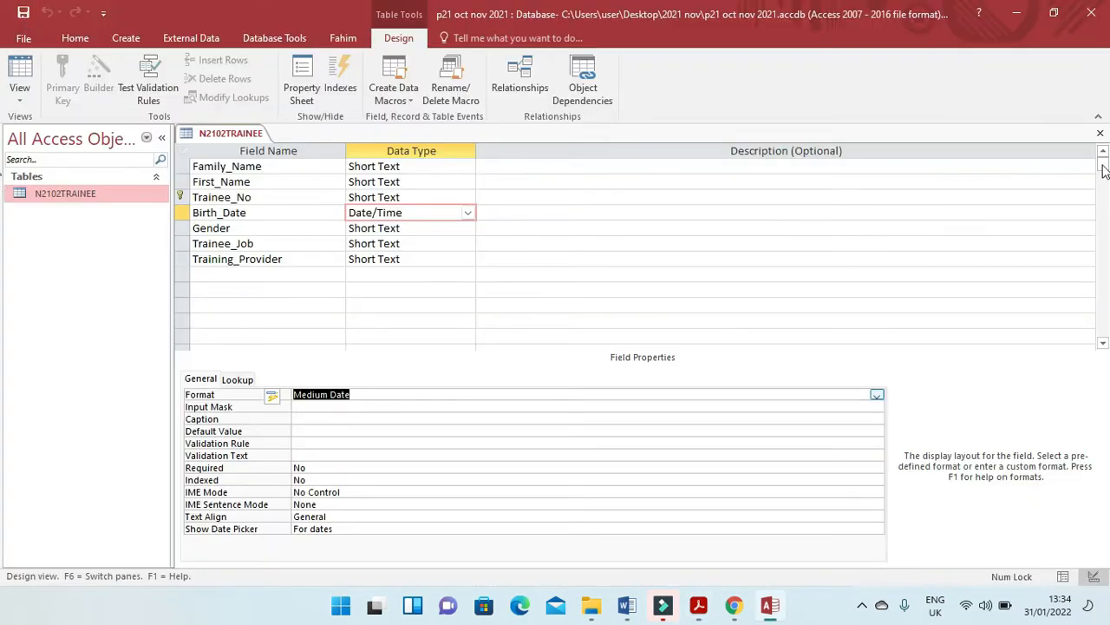
click(1100, 135)
key(alt+Tab)
scroll(516, 385, down, 5)
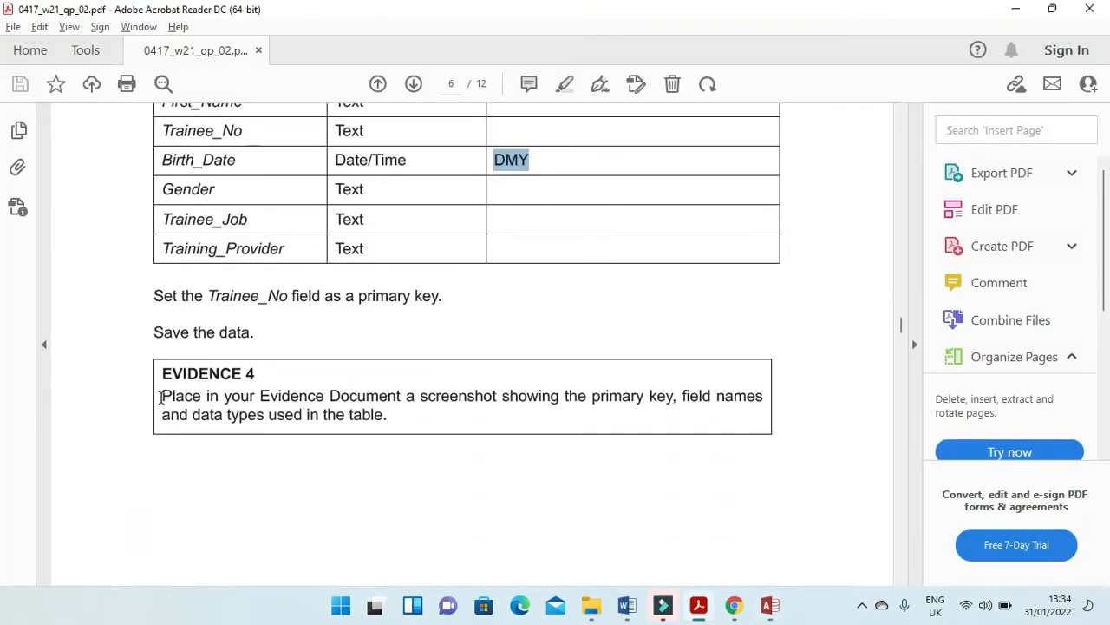
drag(160, 396, 739, 402)
drag(163, 416, 425, 436)
key(alt+Tab)
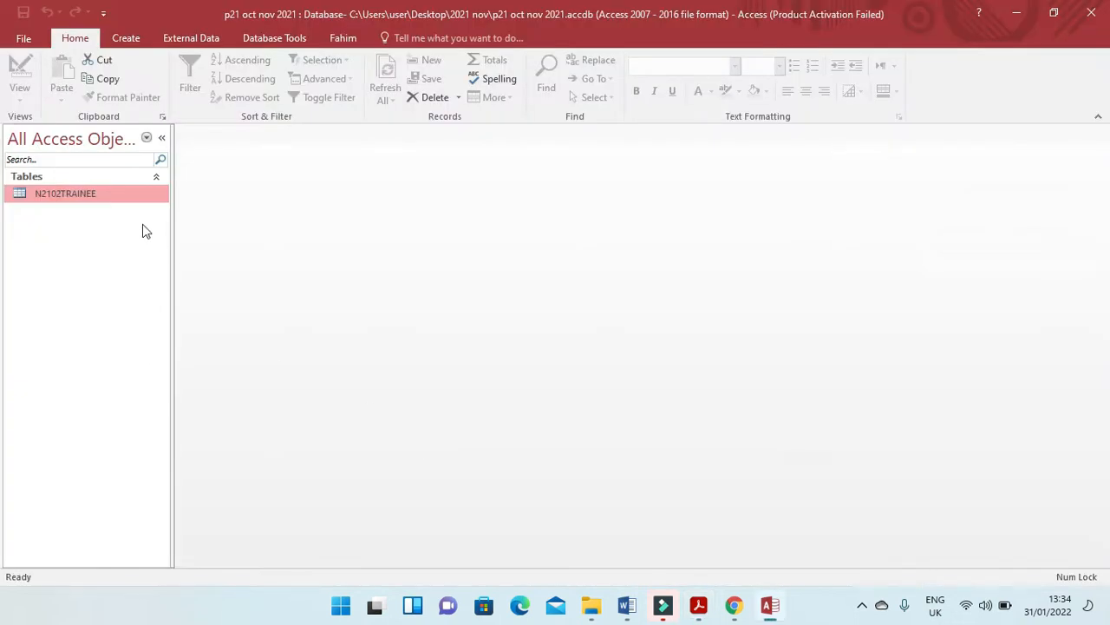
right_click(121, 193)
click(156, 220)
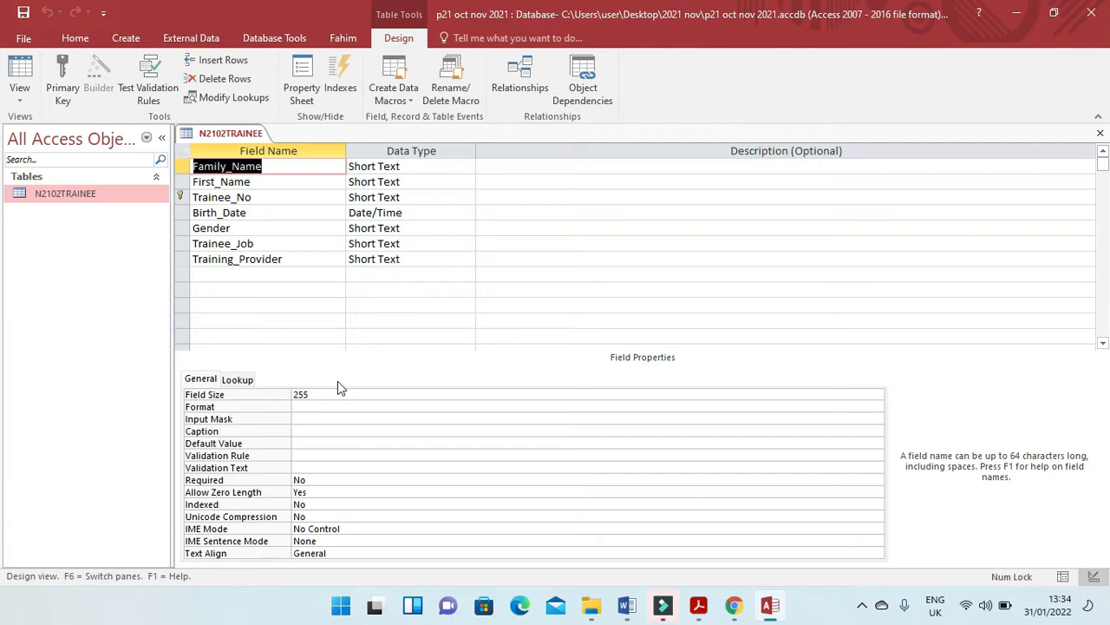
Switch to the Word evidence document and paste the table design screenshot under "Step 17 - EVIDENCE 4 here:".
key(alt+Tab)
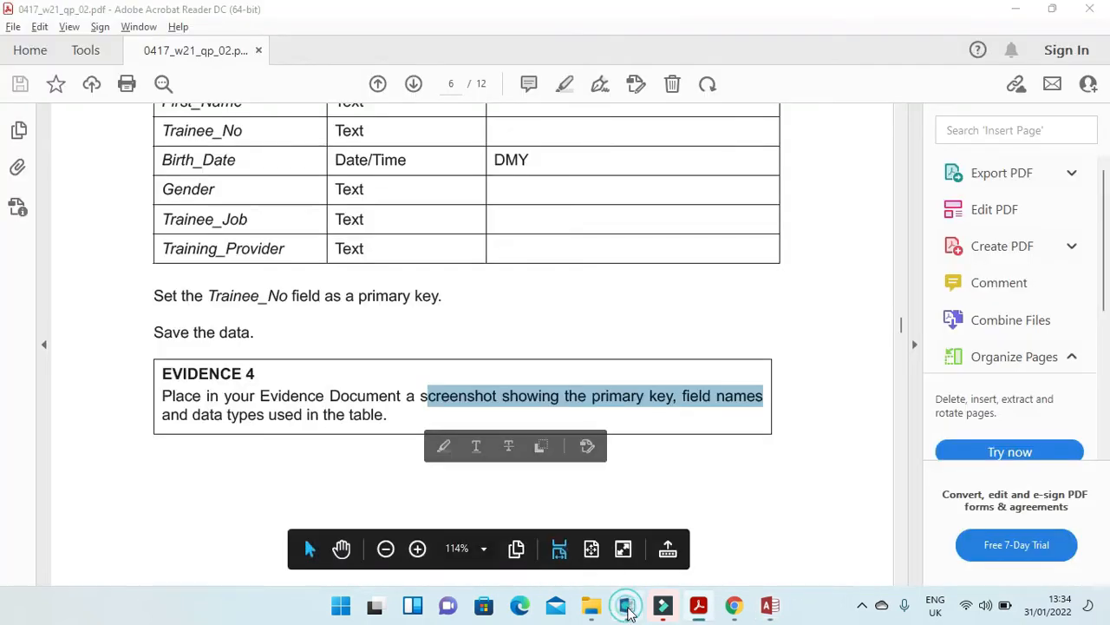
click(626, 605)
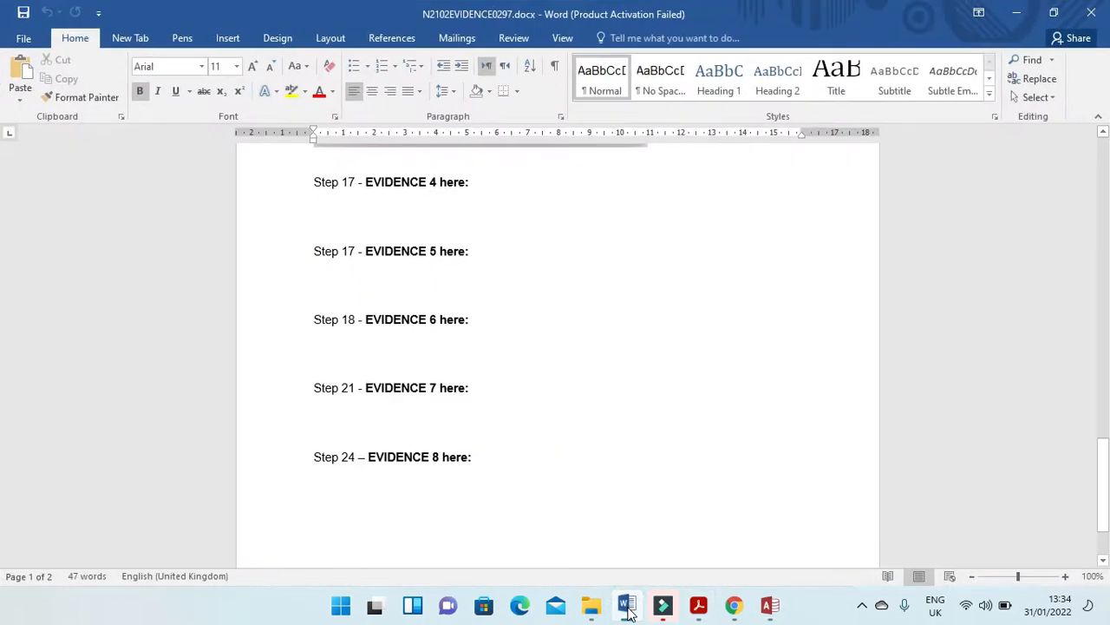
click(388, 261)
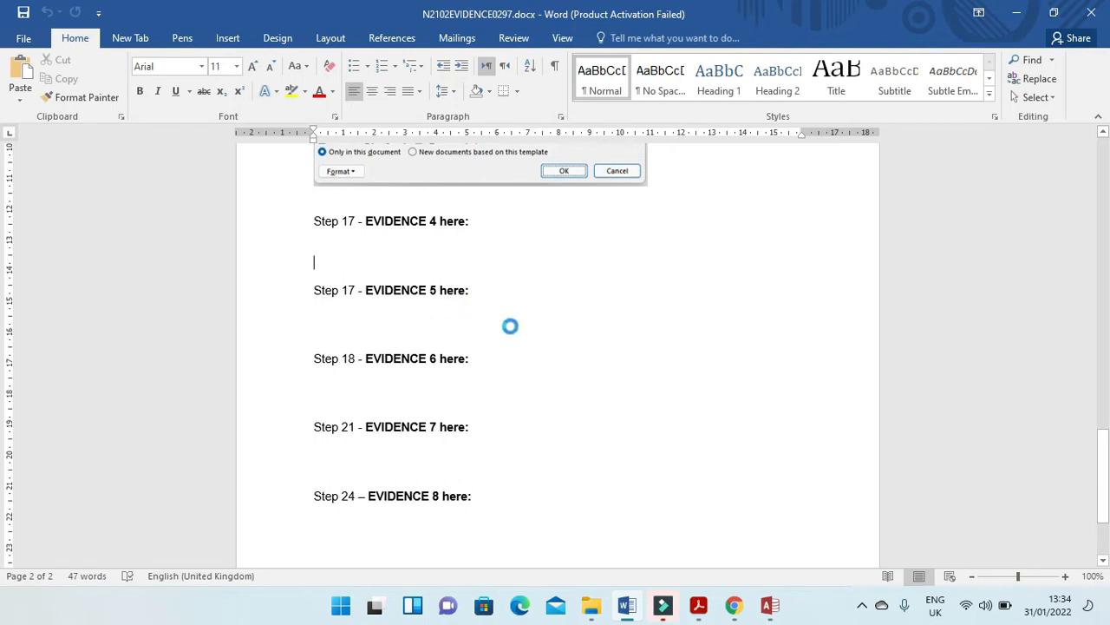
key(ctrl+v)
Crop the Evidence 4 screenshot to the primary key, field names and data types, and enlarge it to about 10.1 cm wide.
click(598, 373)
click(618, 38)
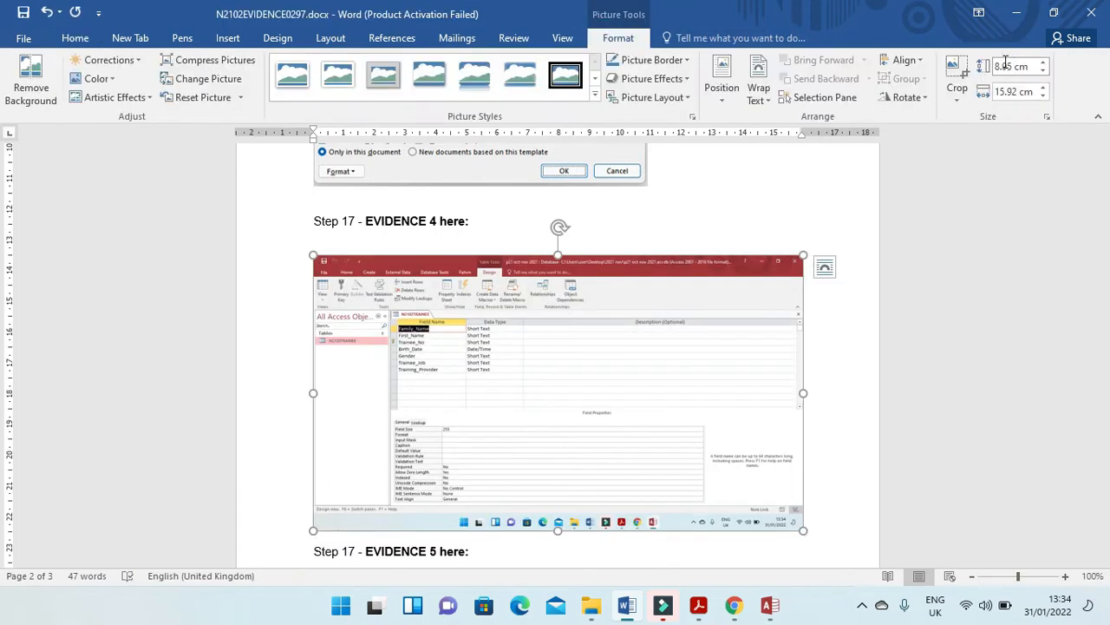
click(957, 74)
drag(795, 522, 519, 387)
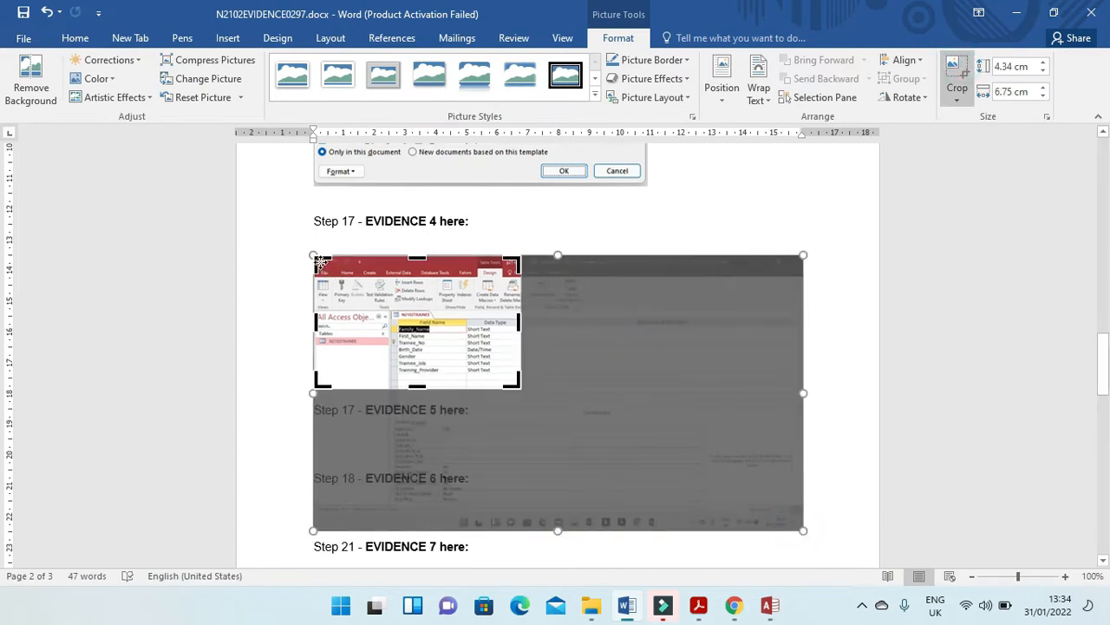
drag(317, 260, 378, 295)
drag(391, 307, 540, 444)
click(789, 277)
click(389, 307)
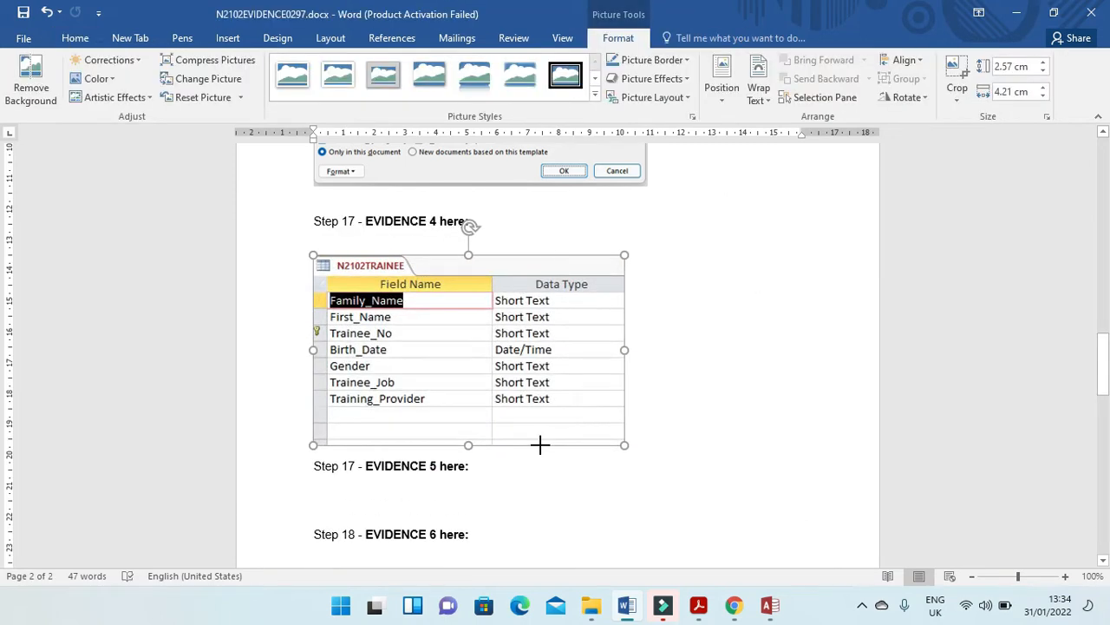
Following page 7 of the exam paper, start a new-table text import in Access with N2102RESULTS.csv from "2021 nov" as the source.
click(698, 605)
scroll(577, 451, down, 5)
scroll(563, 437, down, 8)
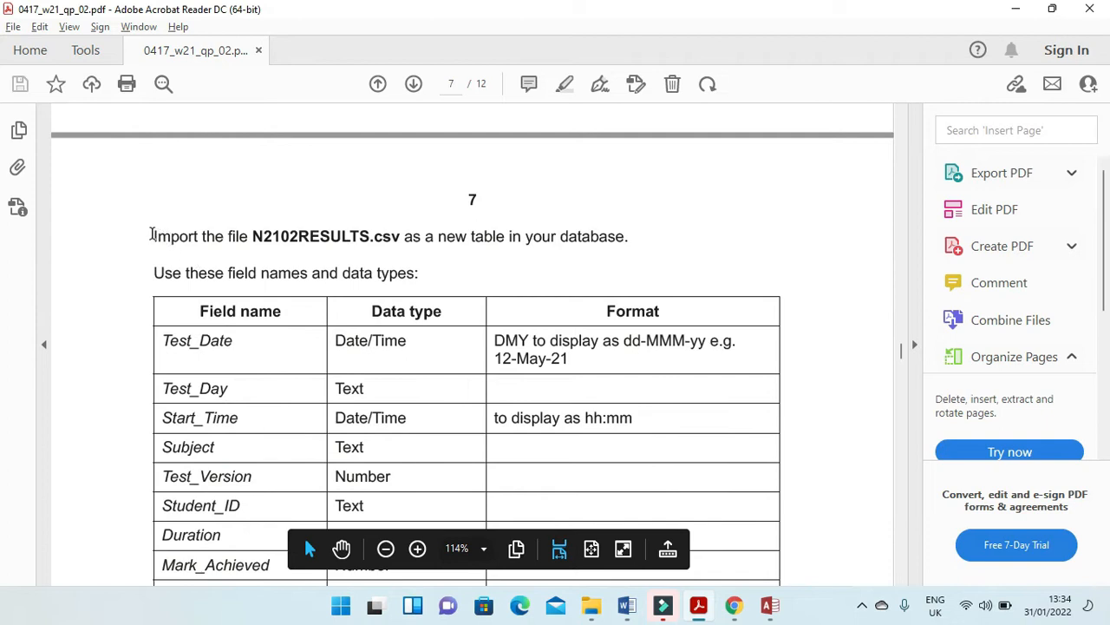
drag(152, 234, 370, 236)
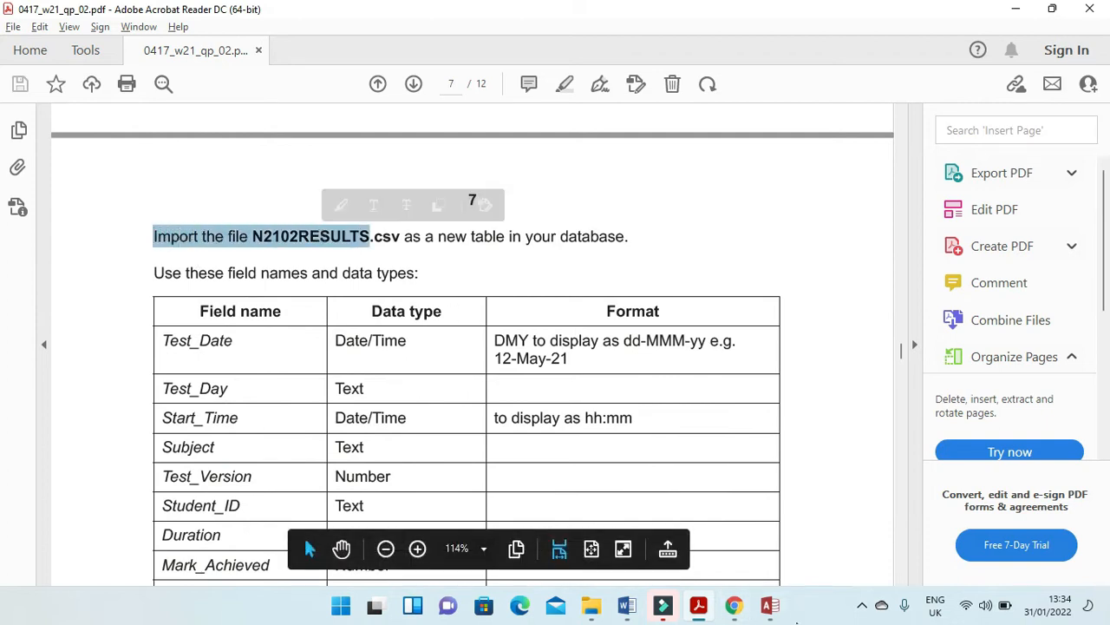
click(769, 605)
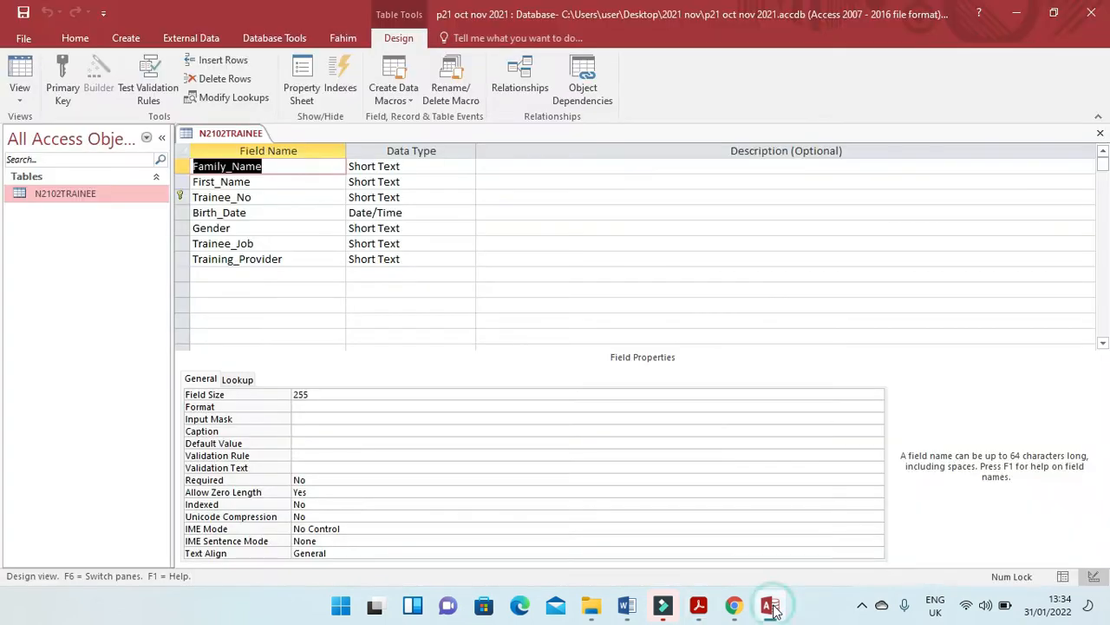
click(1100, 133)
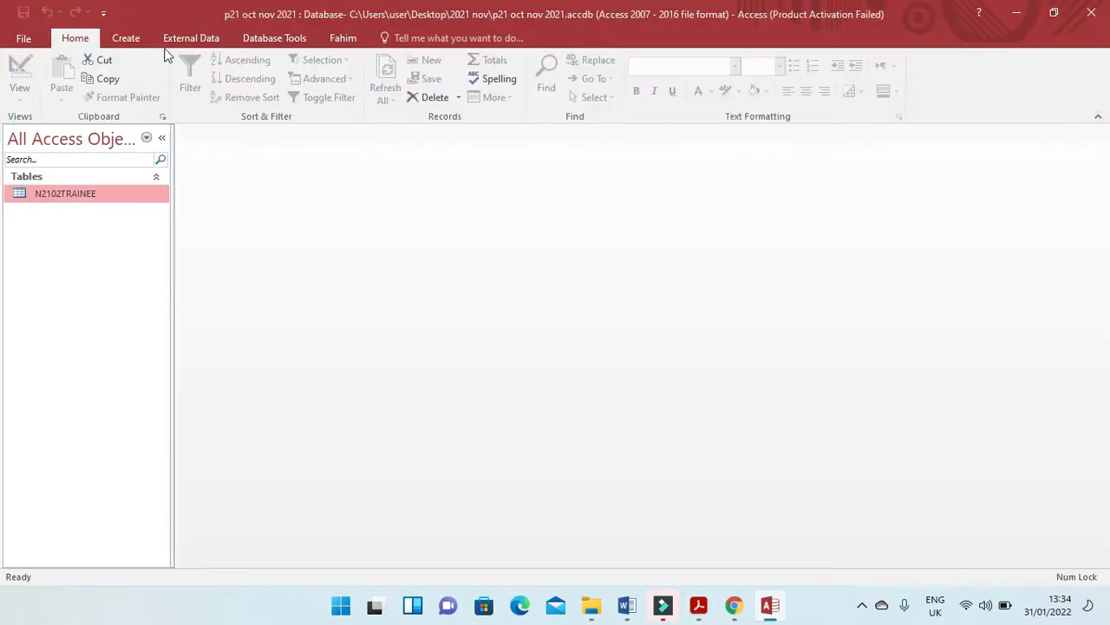
click(184, 38)
click(236, 60)
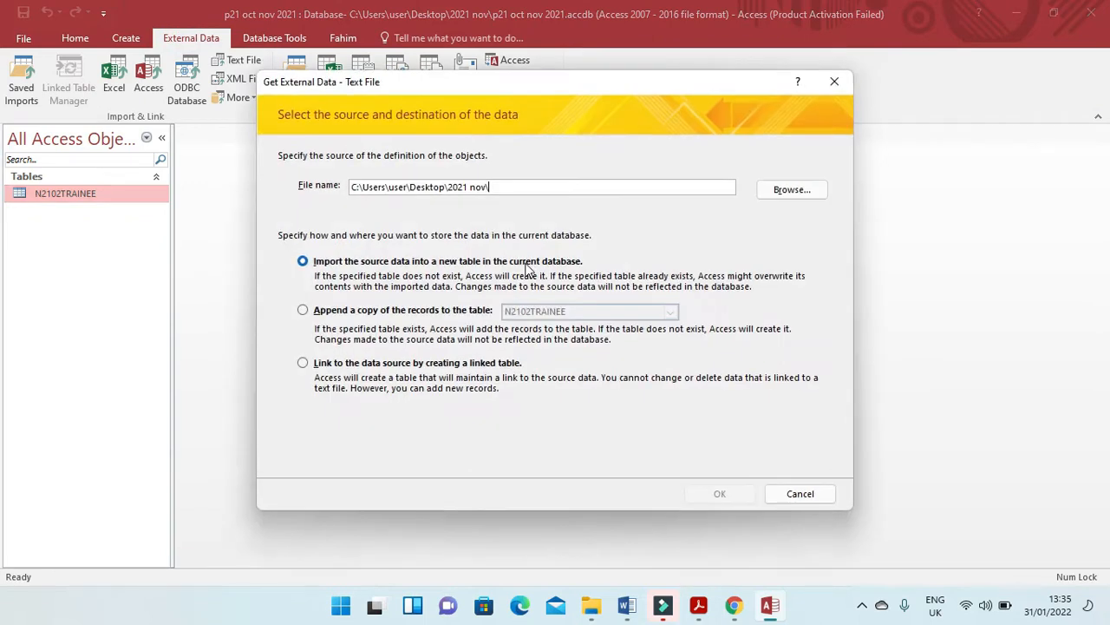
click(792, 190)
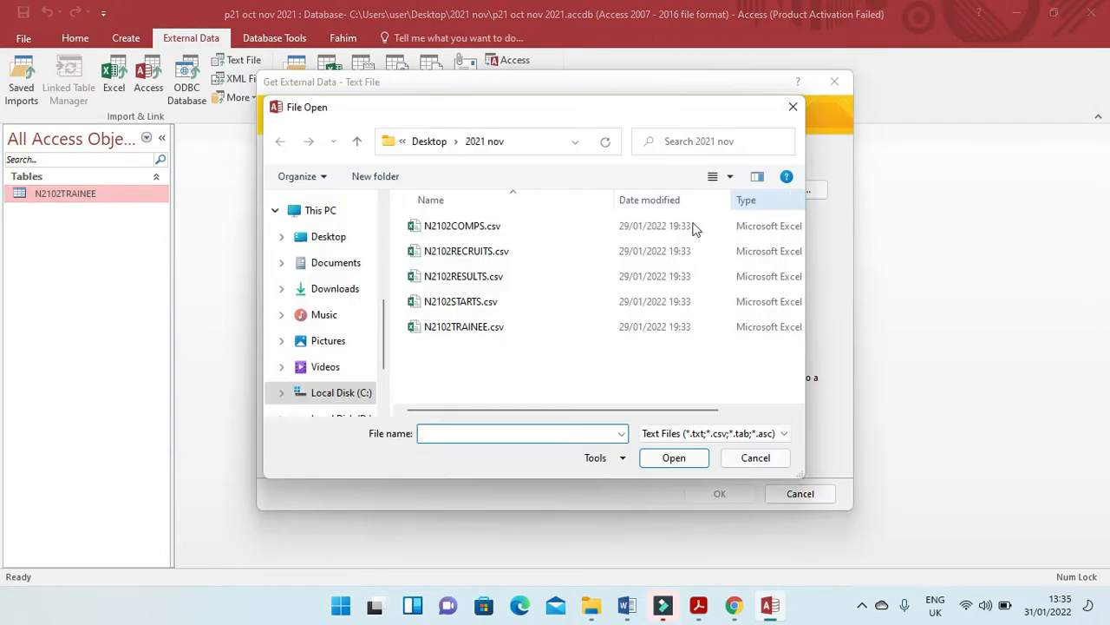
click(481, 276)
click(670, 464)
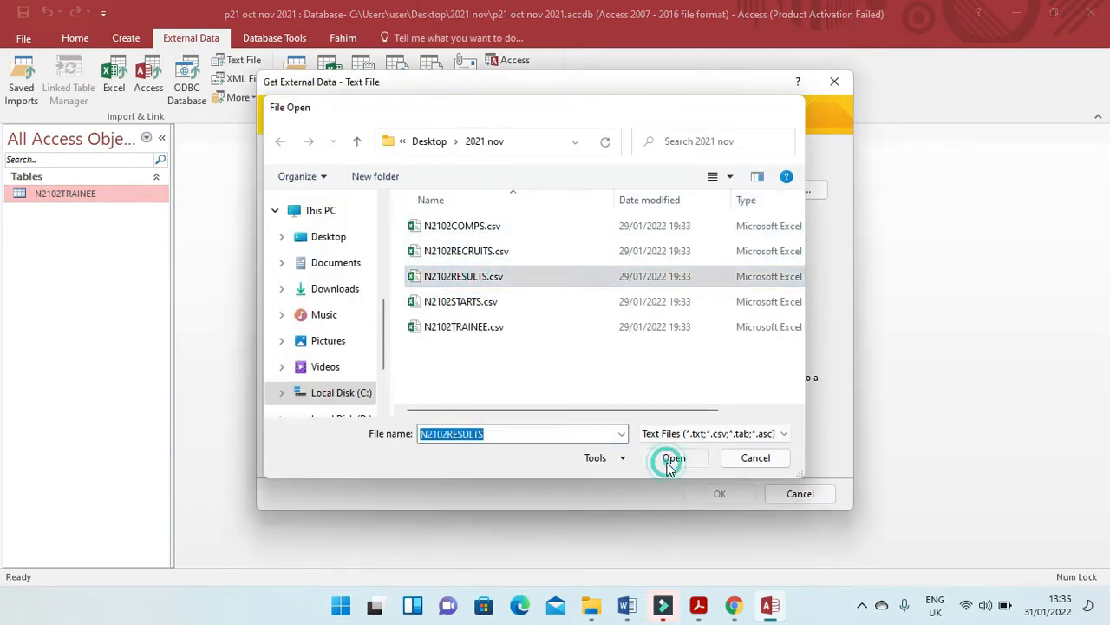
click(702, 492)
Treat N2102RESULTS.csv as comma-delimited data with field names in the first row, and proceed to the field options.
click(715, 462)
click(347, 180)
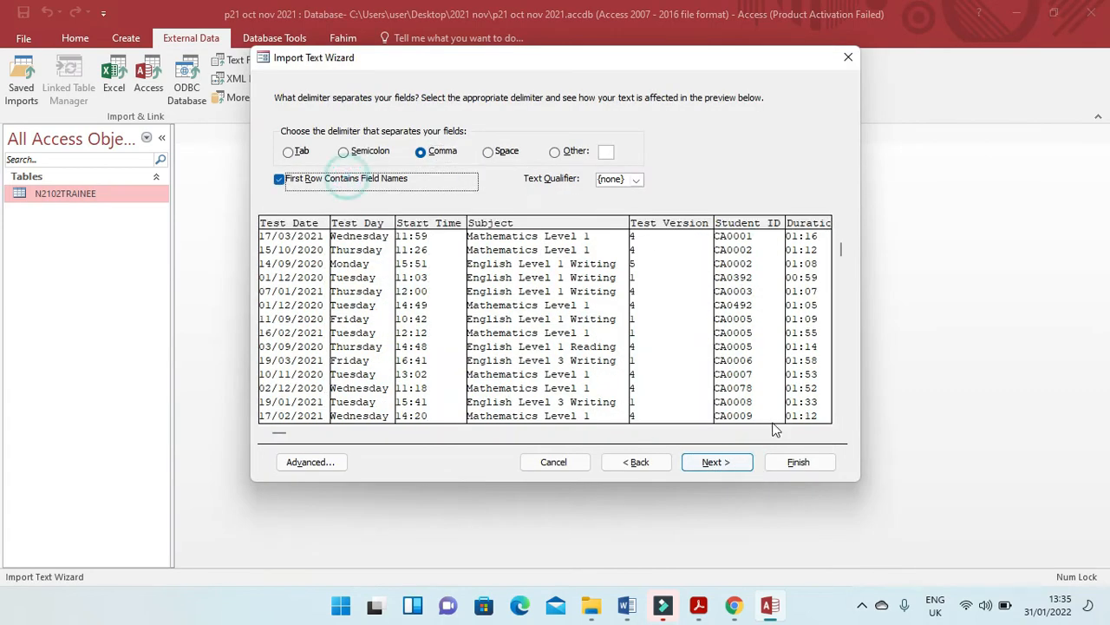
click(725, 469)
Check the import data types of Test_Date, Test_Day, Start_Time and Subject against the field table on page 7 of the exam paper.
key(alt+Tab)
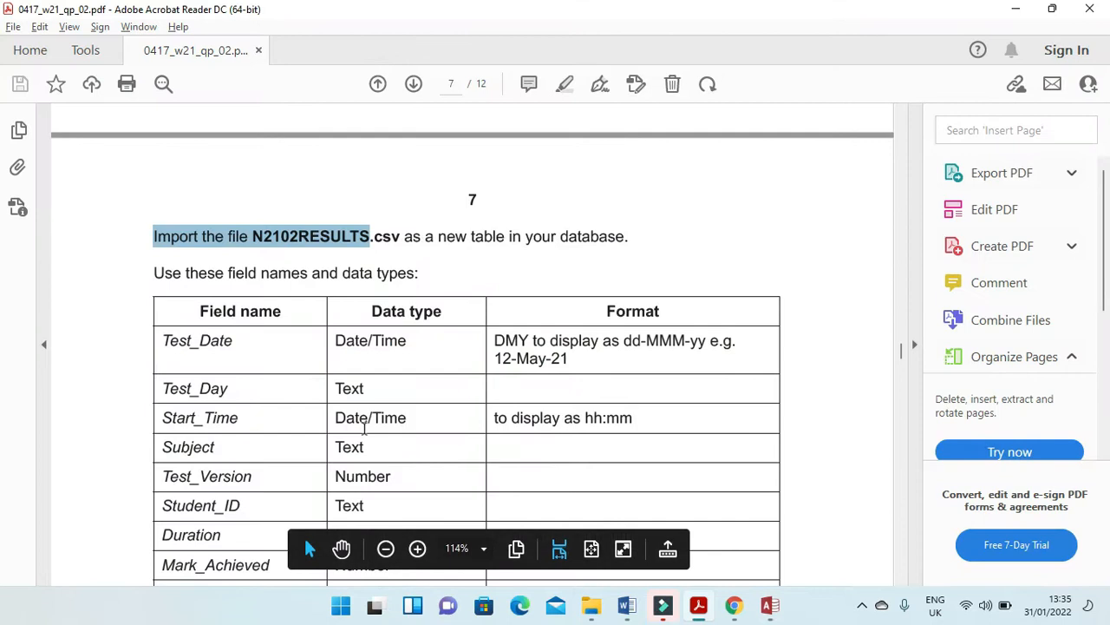
scroll(381, 432, down, 2)
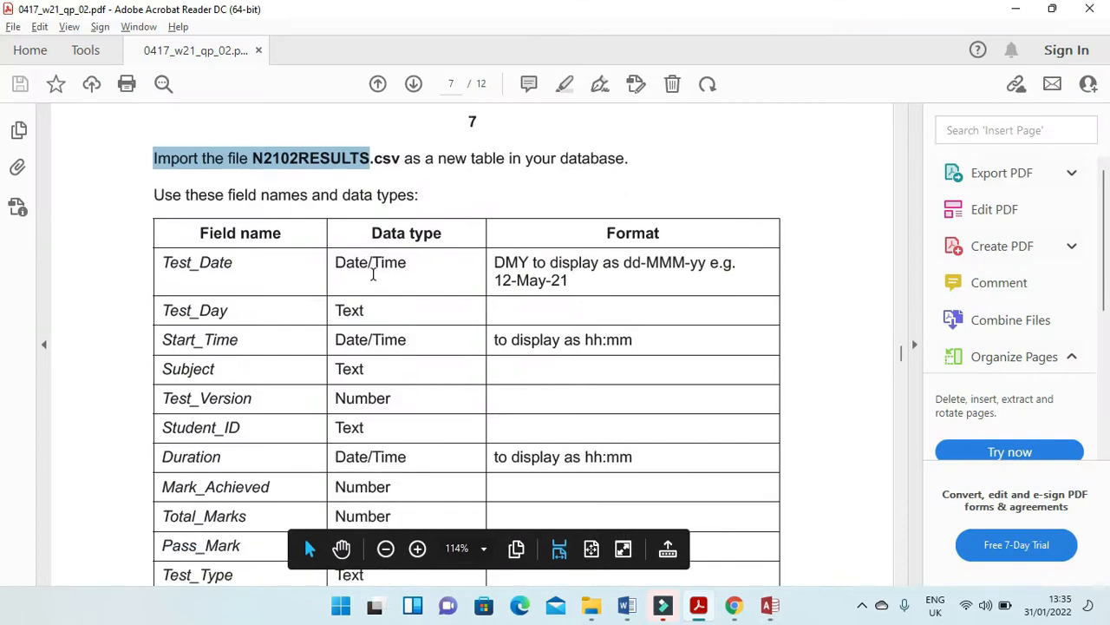
key(alt+Tab)
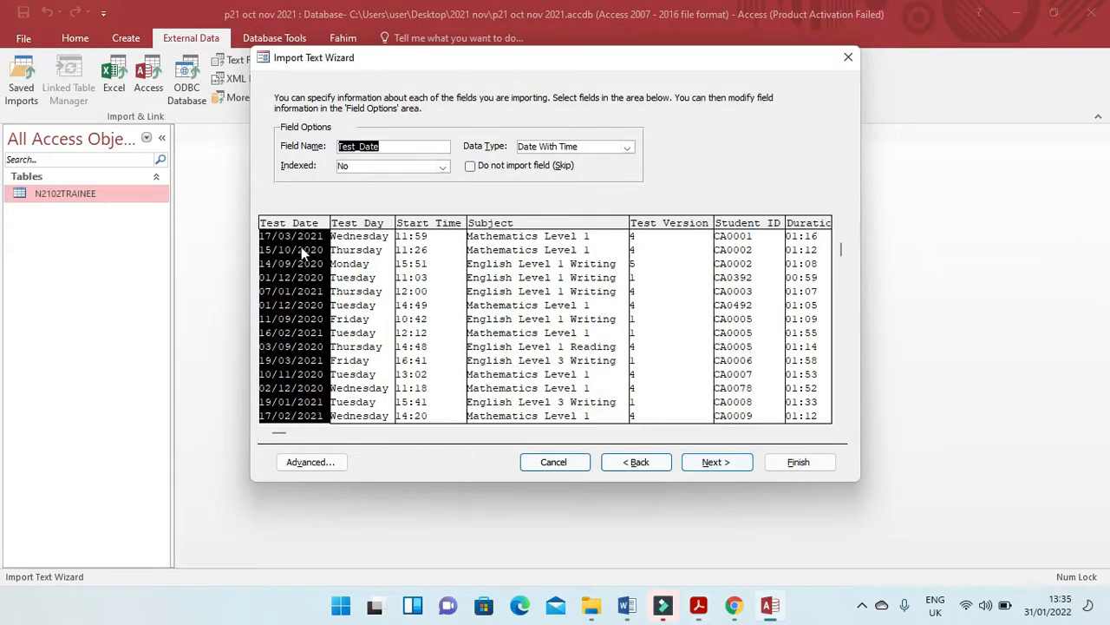
click(365, 252)
key(alt+Tab)
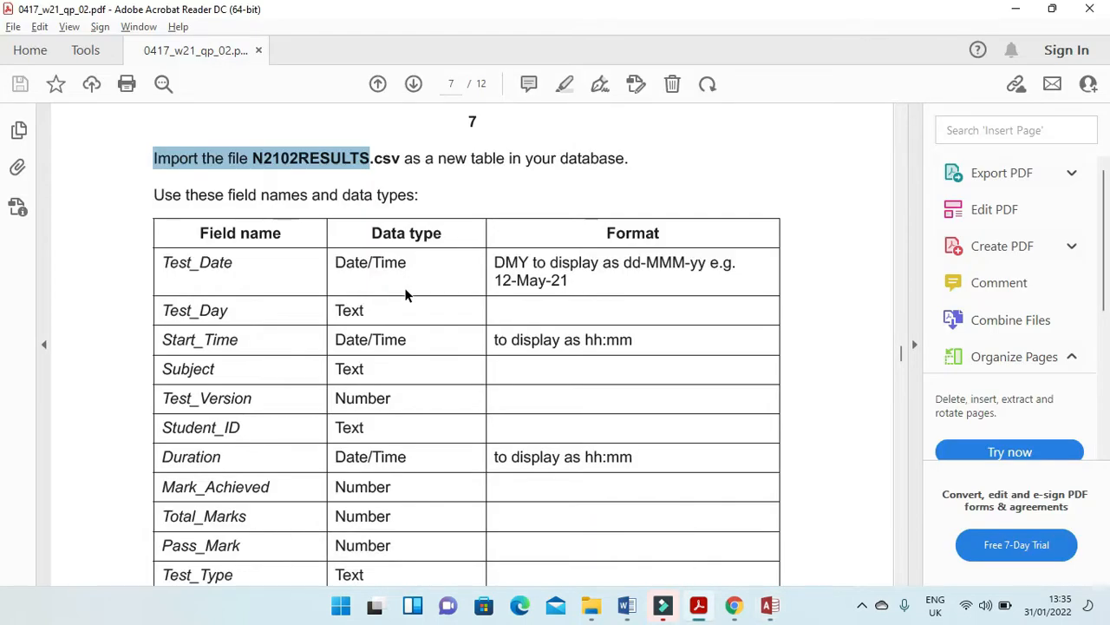
key(alt+Tab)
click(432, 278)
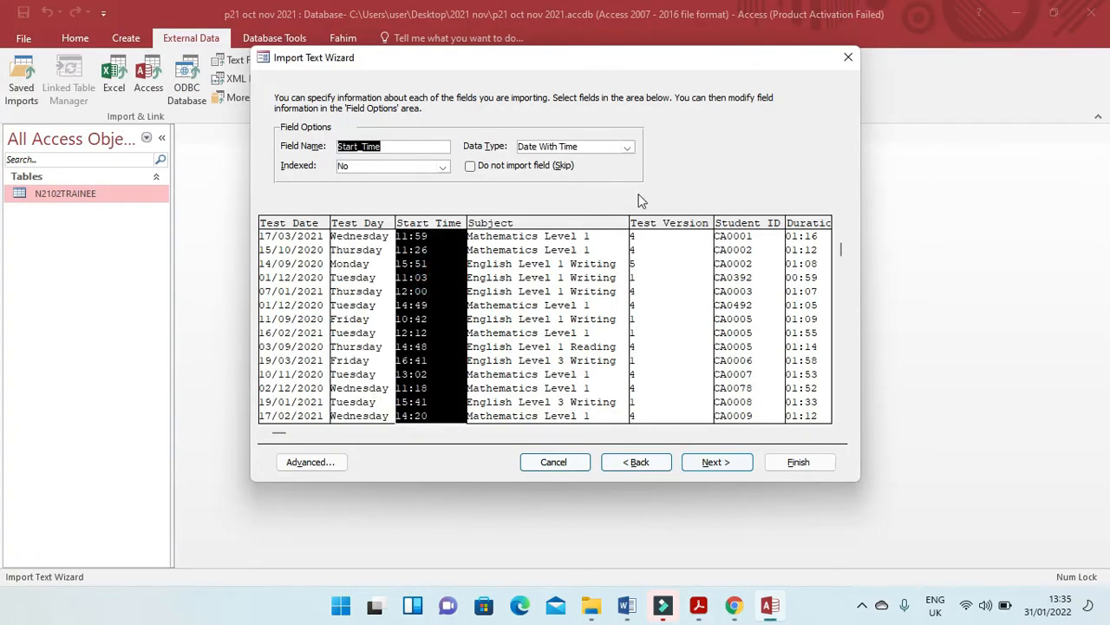
key(alt+Tab)
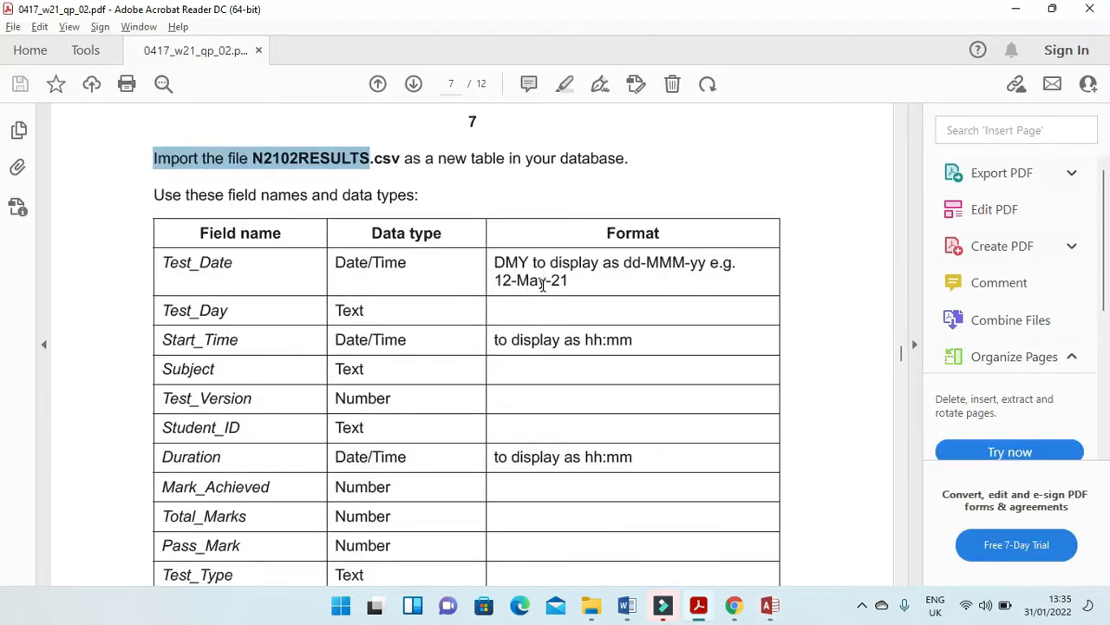
key(alt+Tab)
click(584, 286)
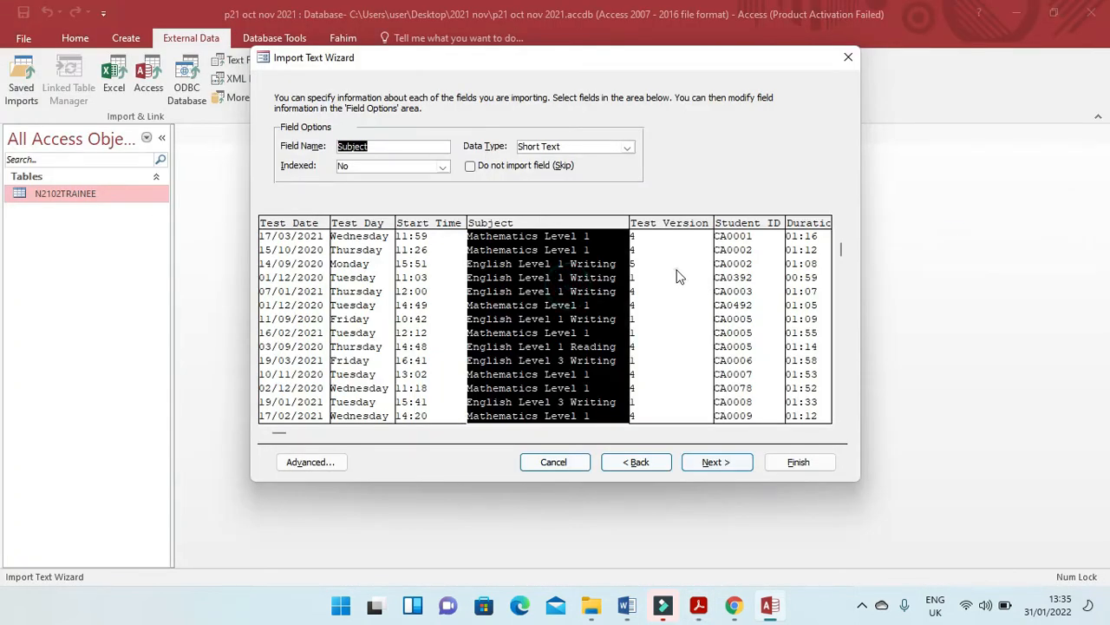
Compare the import data types of Test_Version, Student_ID and Duration with the exam paper's field table.
key(alt+Tab)
key(alt+Tab)
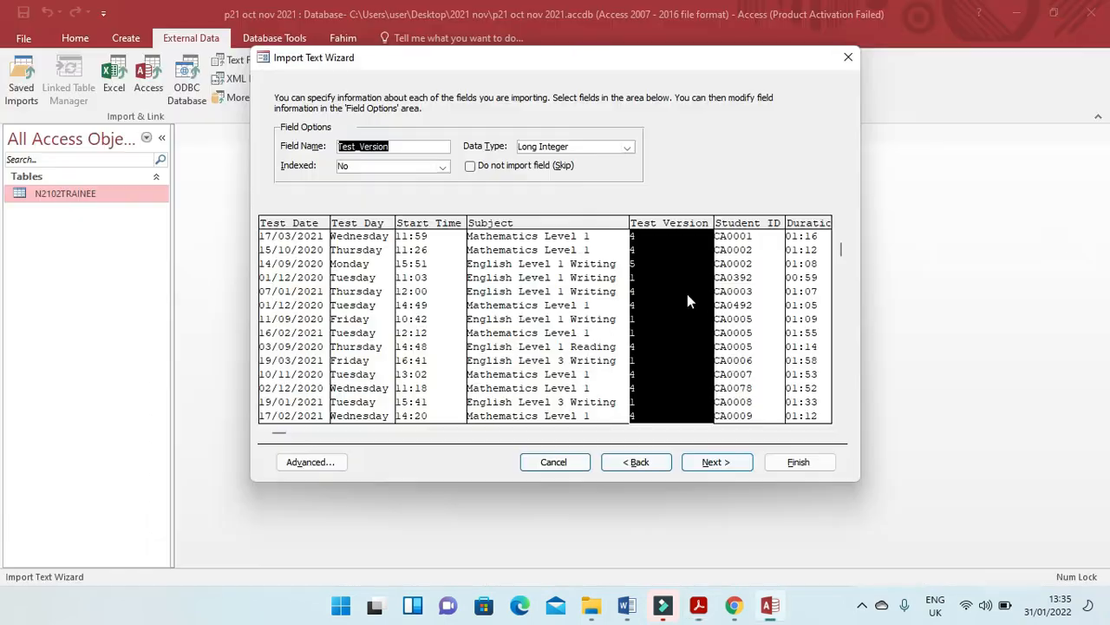
click(753, 292)
key(alt+Tab)
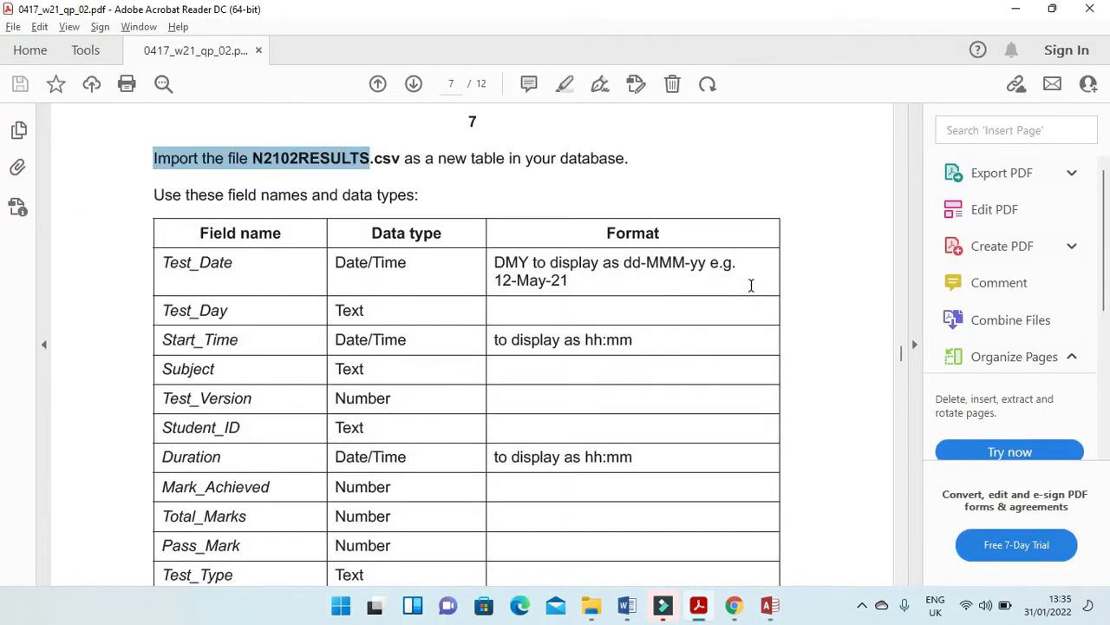
key(alt+Tab)
click(803, 302)
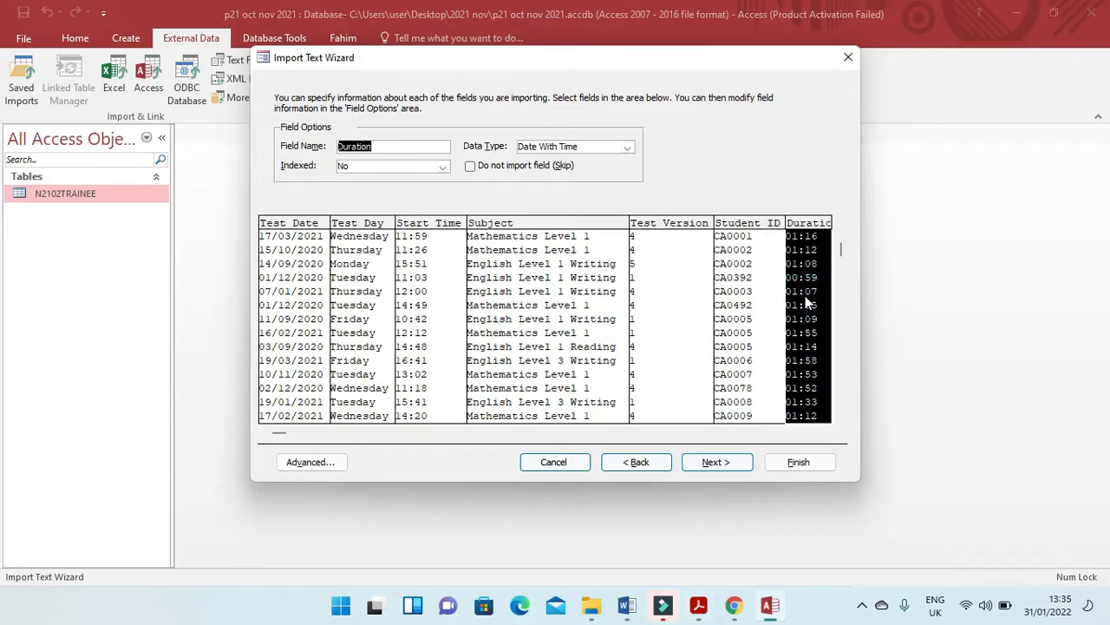
Check the remaining import fields, Mark_Achieved, Total_Marks, Pass_Mark, Test_Type and Result, against the data types in the exam paper.
click(277, 431)
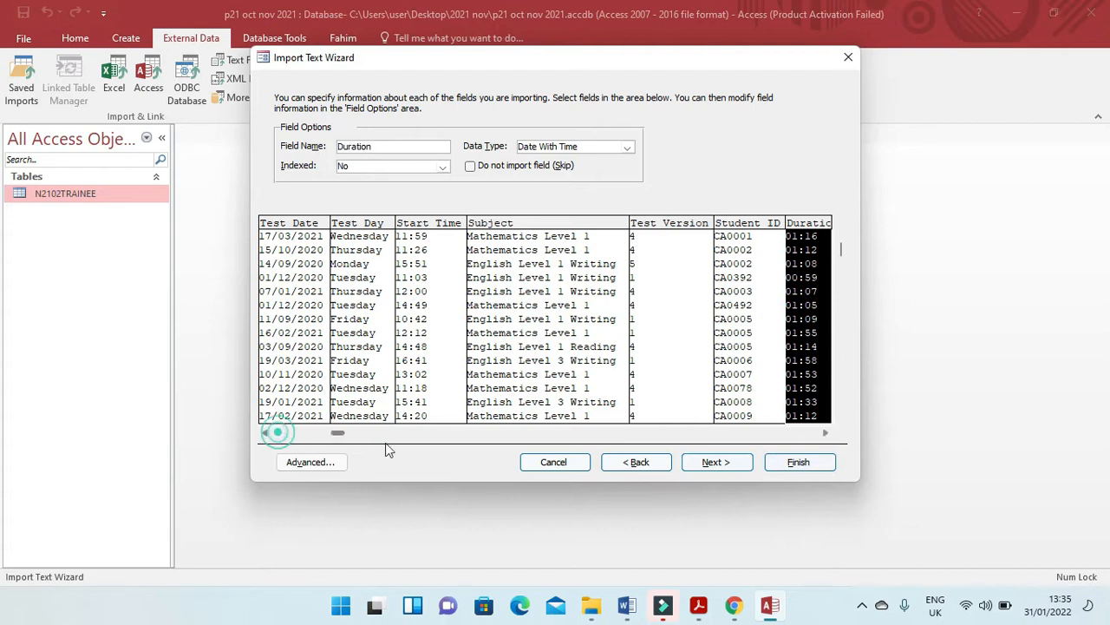
key(alt+Tab)
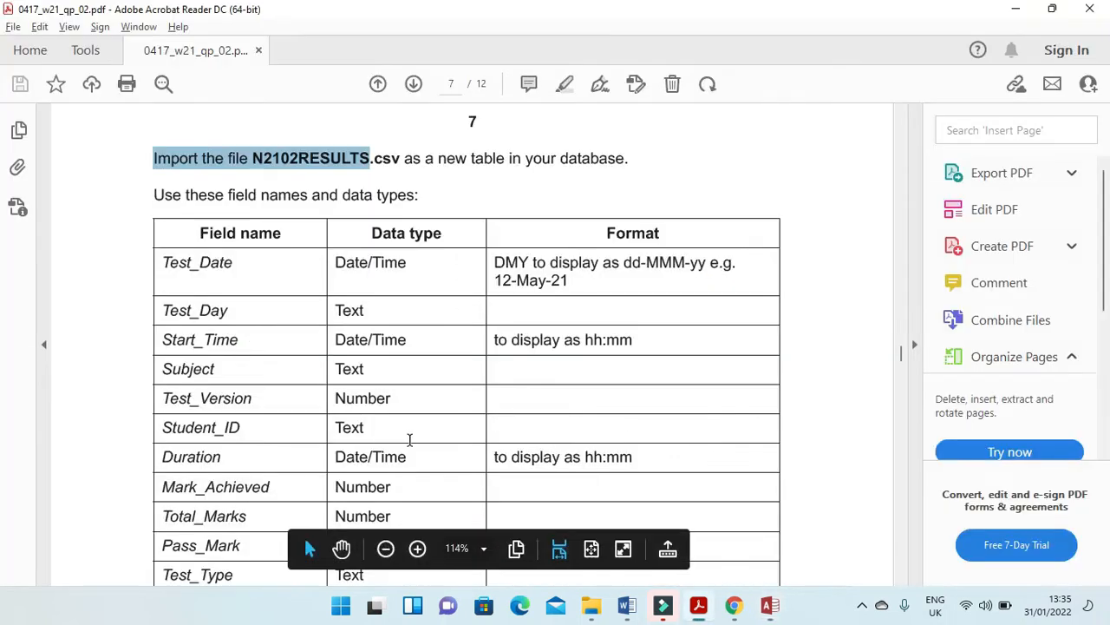
scroll(389, 484, down, 3)
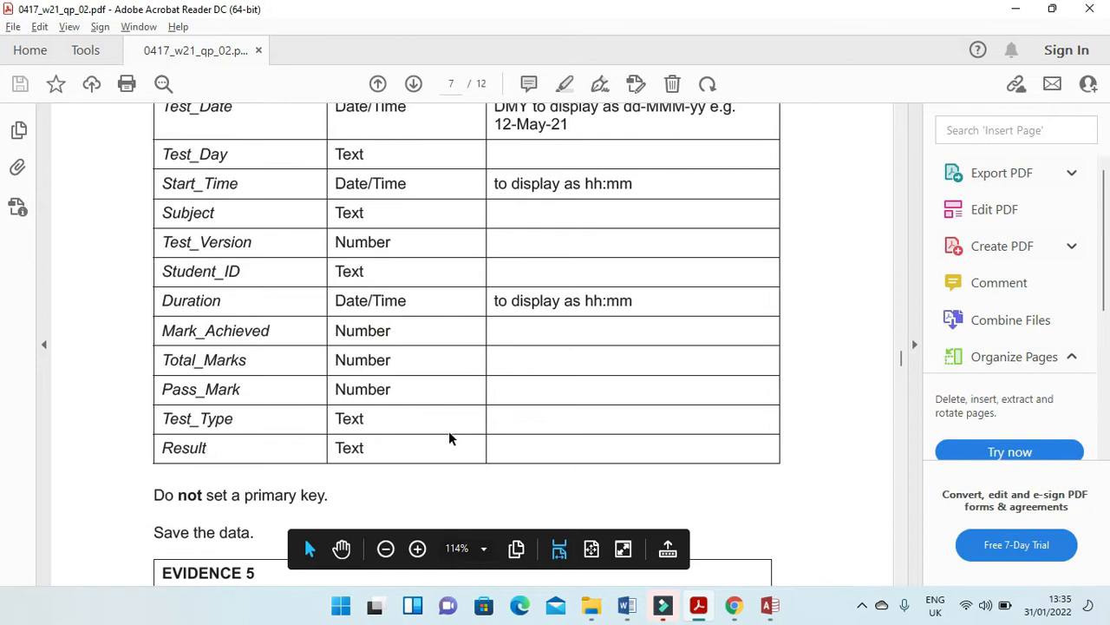
key(alt+Tab)
click(548, 287)
click(616, 281)
click(700, 275)
click(789, 260)
key(alt+Tab)
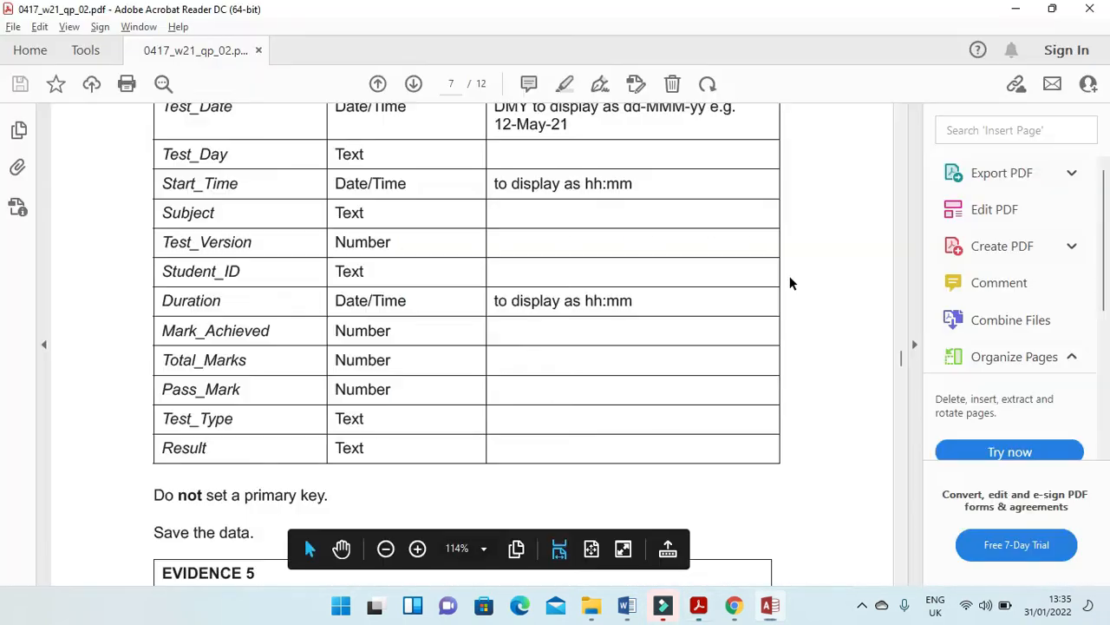
key(alt+Tab)
click(825, 290)
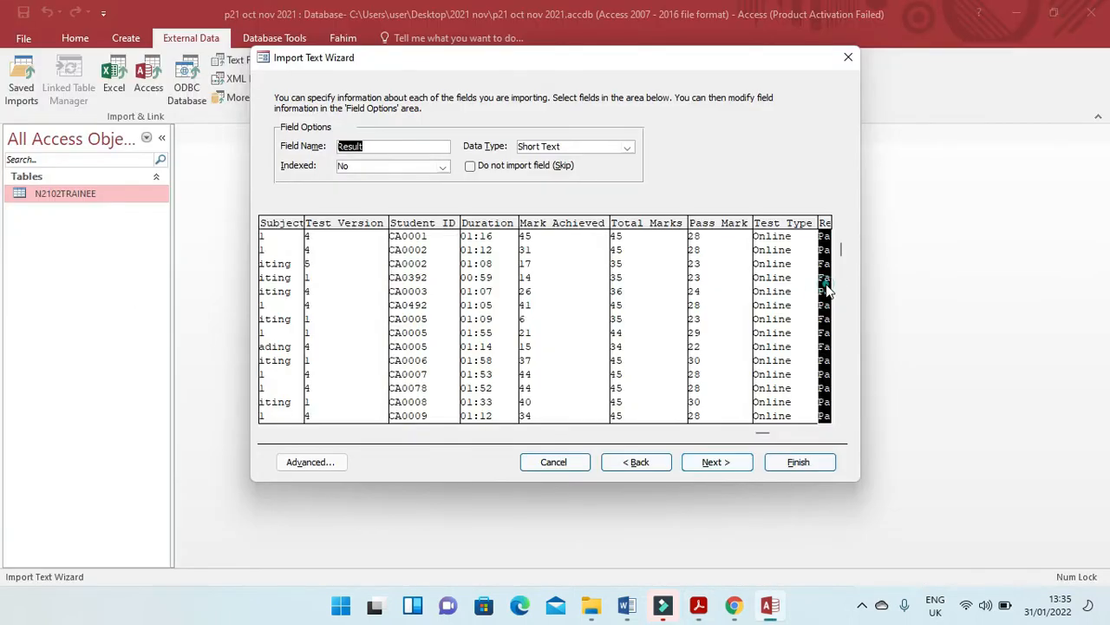
Proceed to the primary key options and, following the exam paper's instruction, choose no primary key for the results table.
click(713, 461)
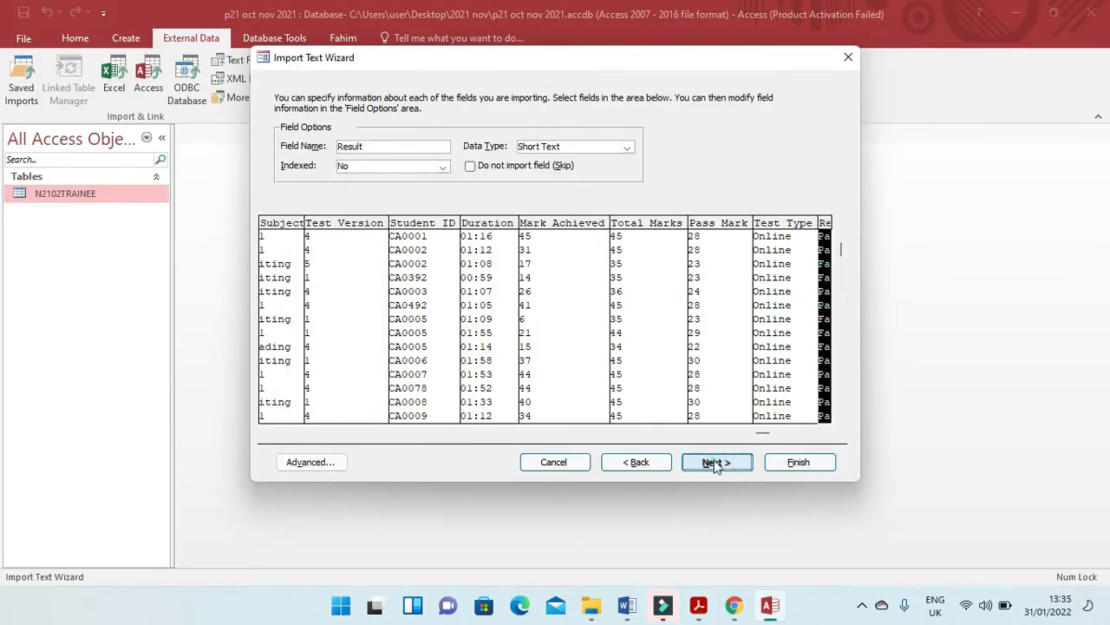
click(425, 158)
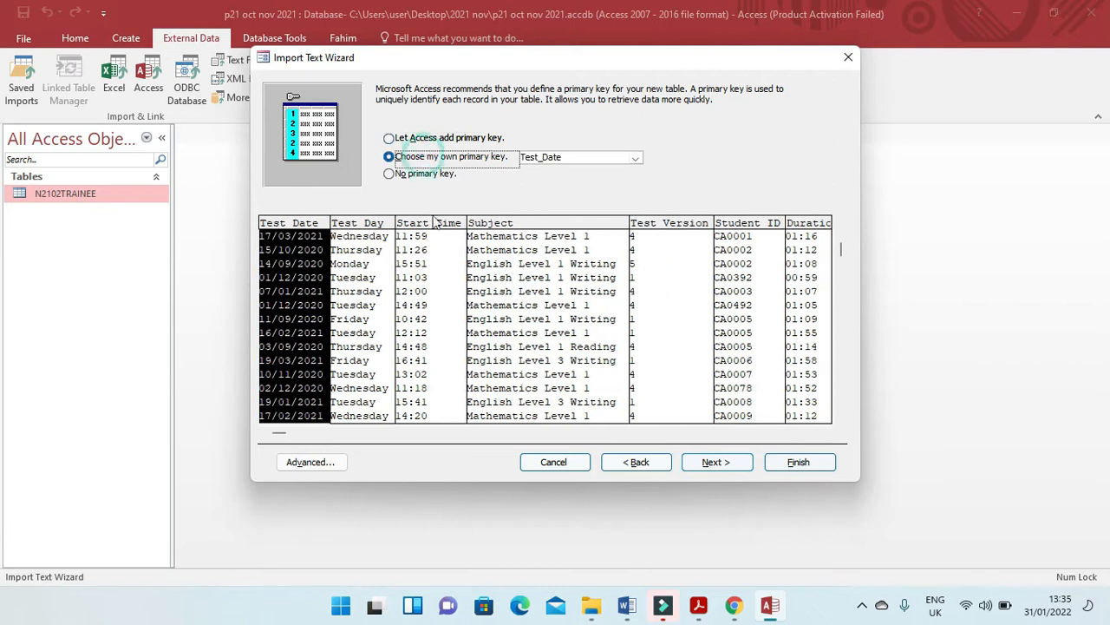
key(alt+Tab)
scroll(199, 536, down, 3)
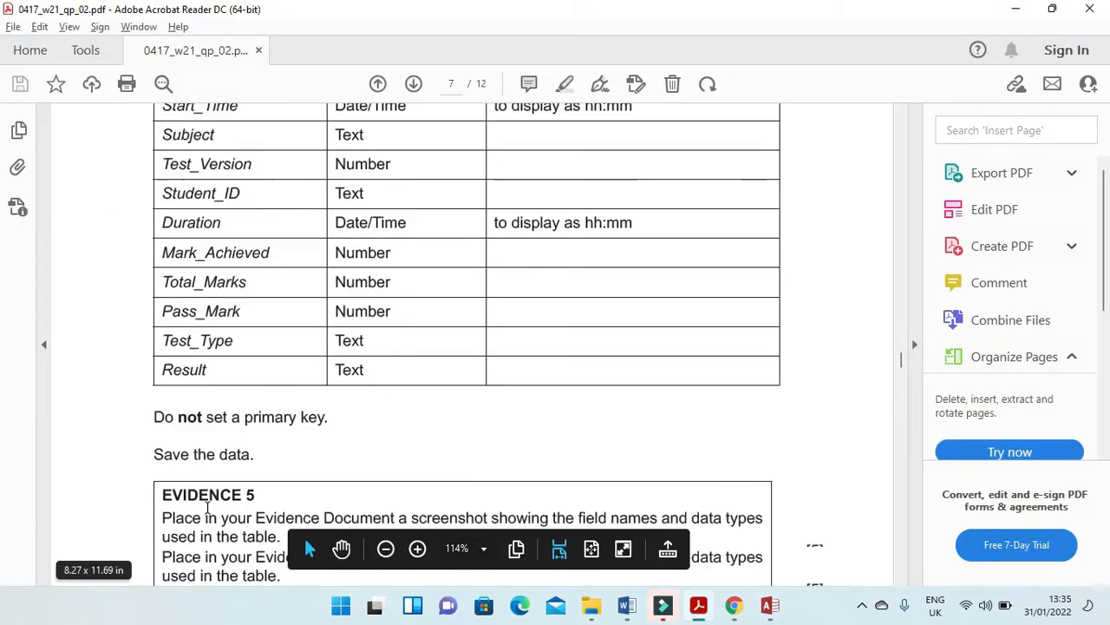
drag(146, 378, 325, 378)
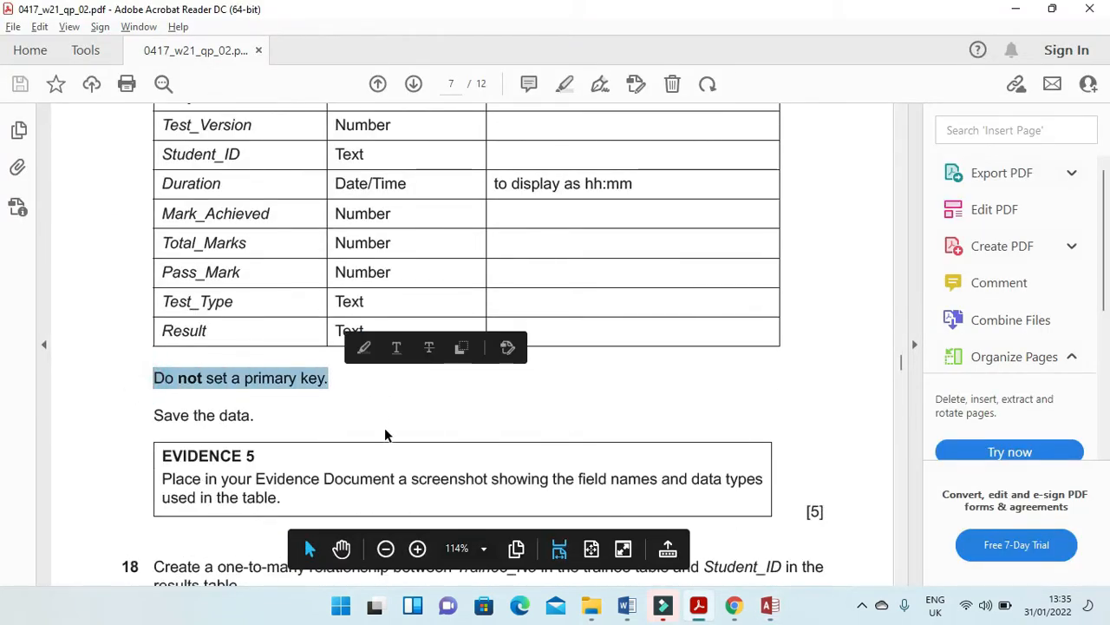
key(alt+Tab)
click(399, 173)
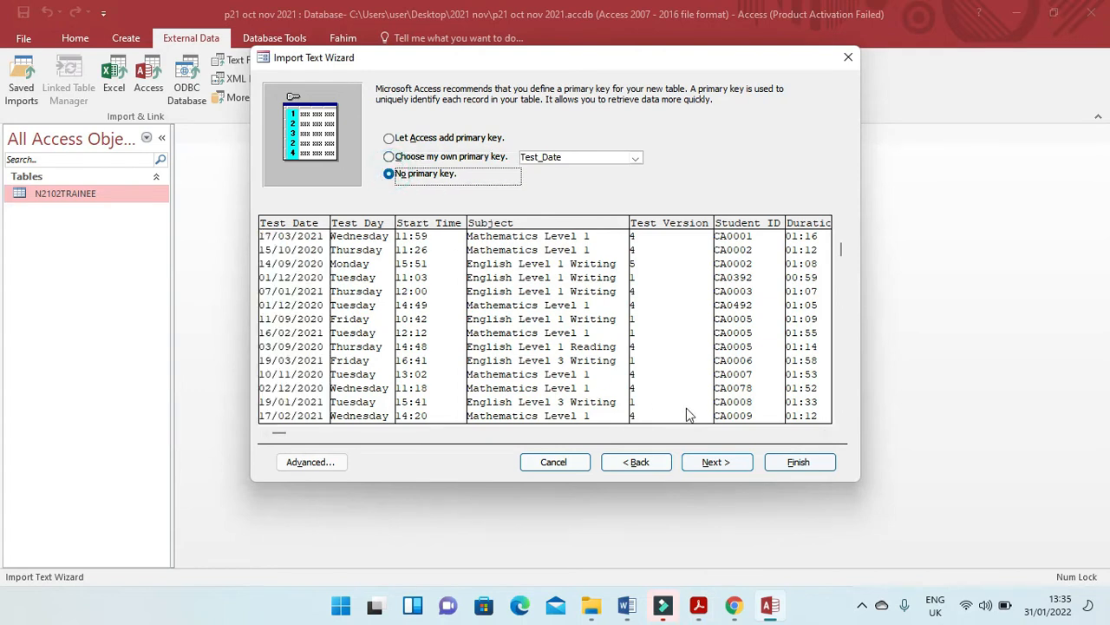
Finish importing the data into a table named N2102RESULTS without saving the import steps.
click(710, 462)
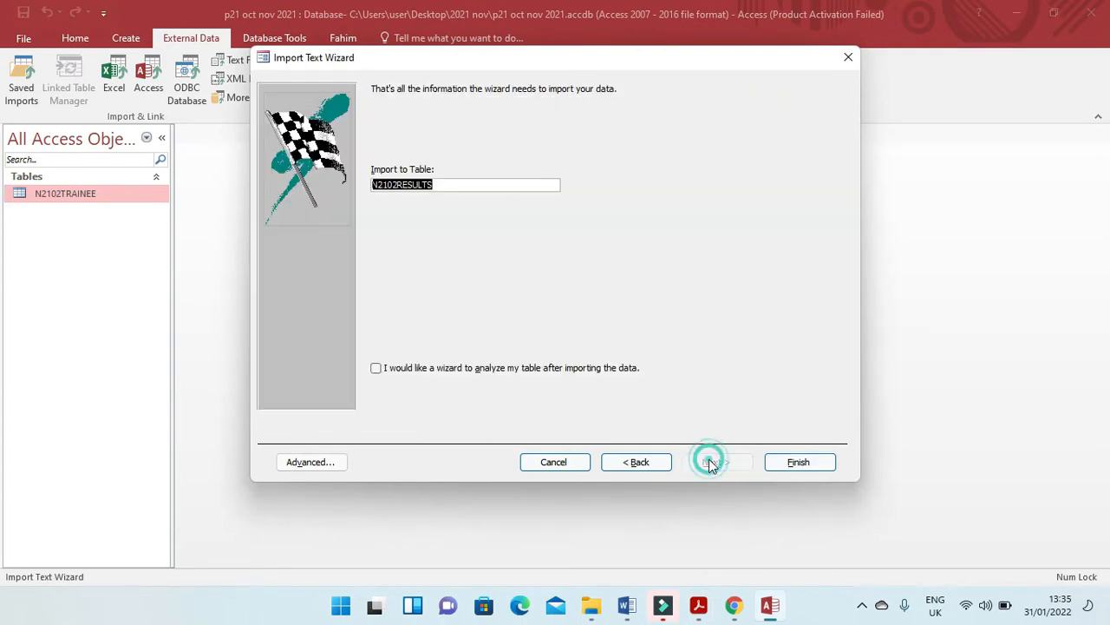
click(820, 461)
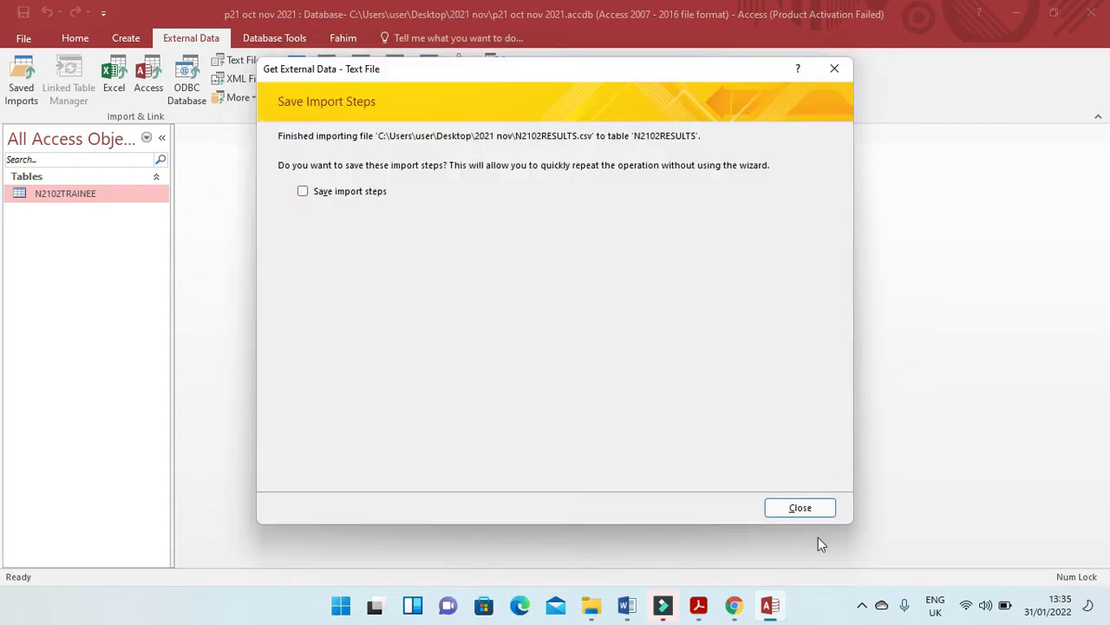
click(815, 508)
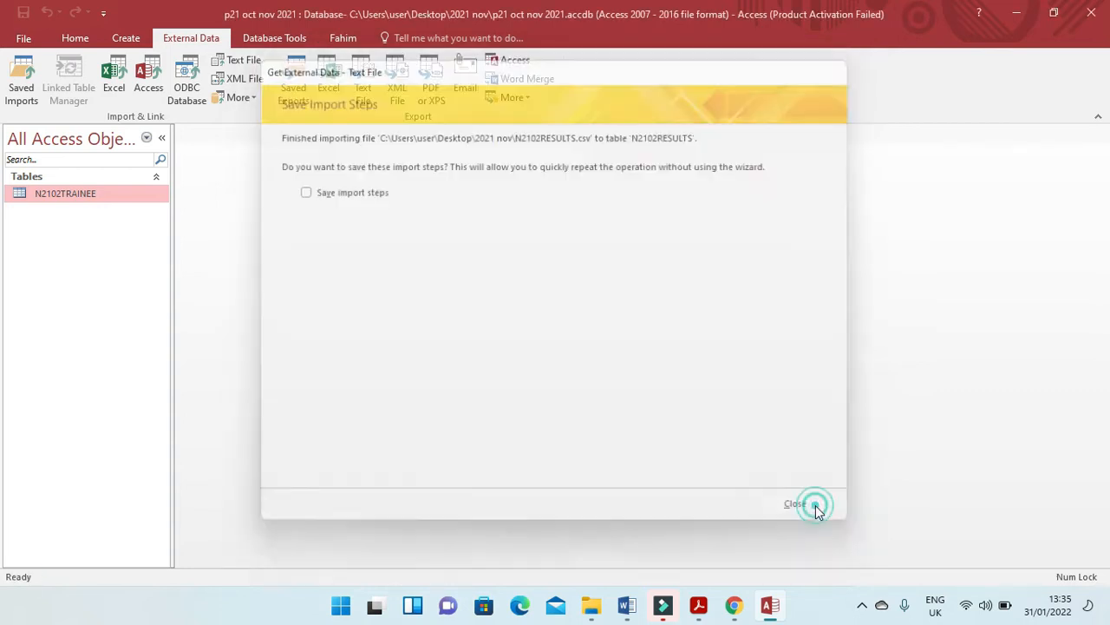
Open the N2102RESULTS table in Design View and set the Test_Date format to Medium Date, as the exam paper requires.
right_click(105, 198)
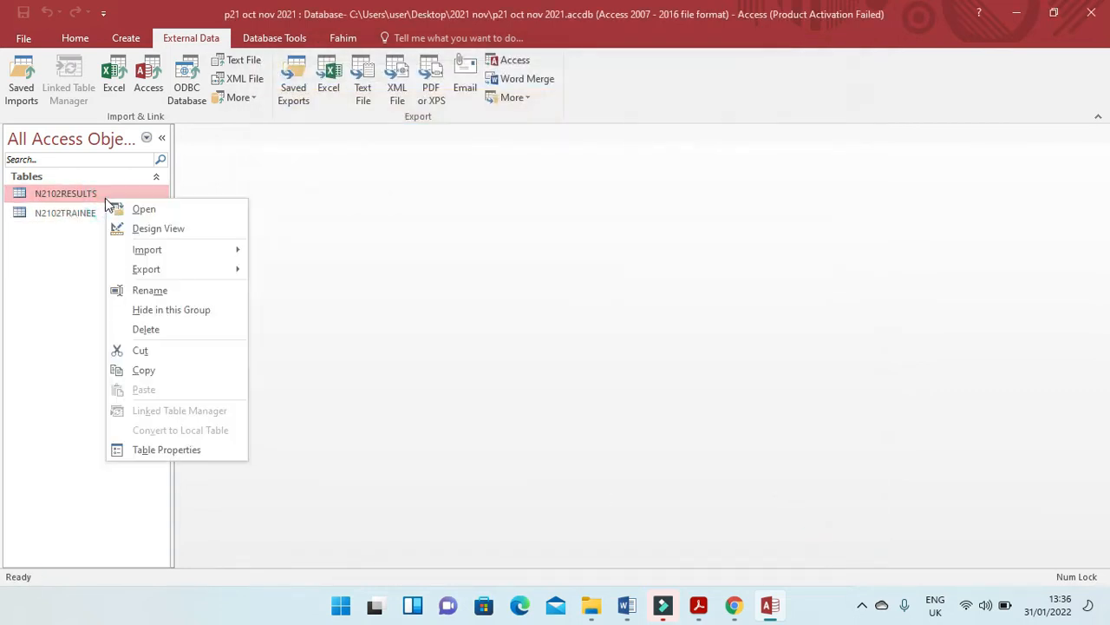
click(149, 230)
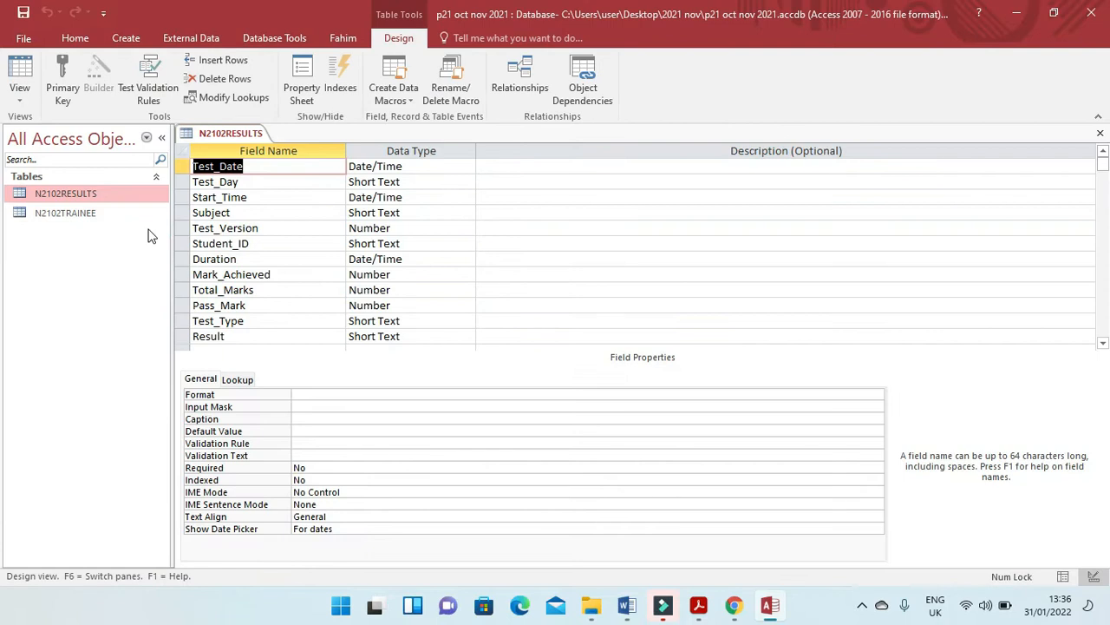
key(alt+Tab)
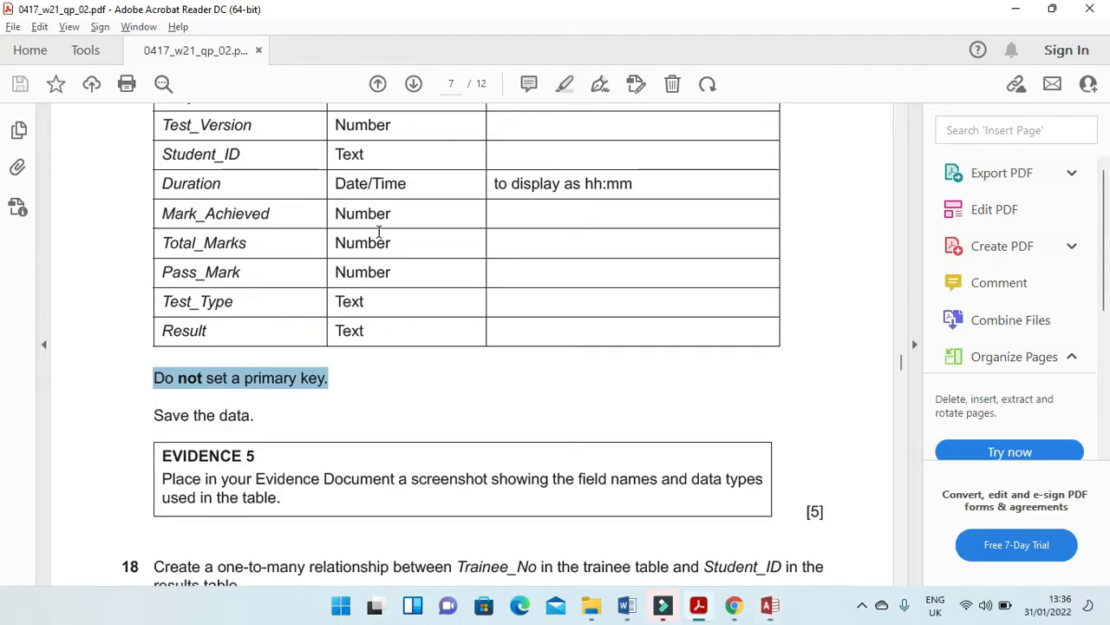
scroll(292, 311, up, 5)
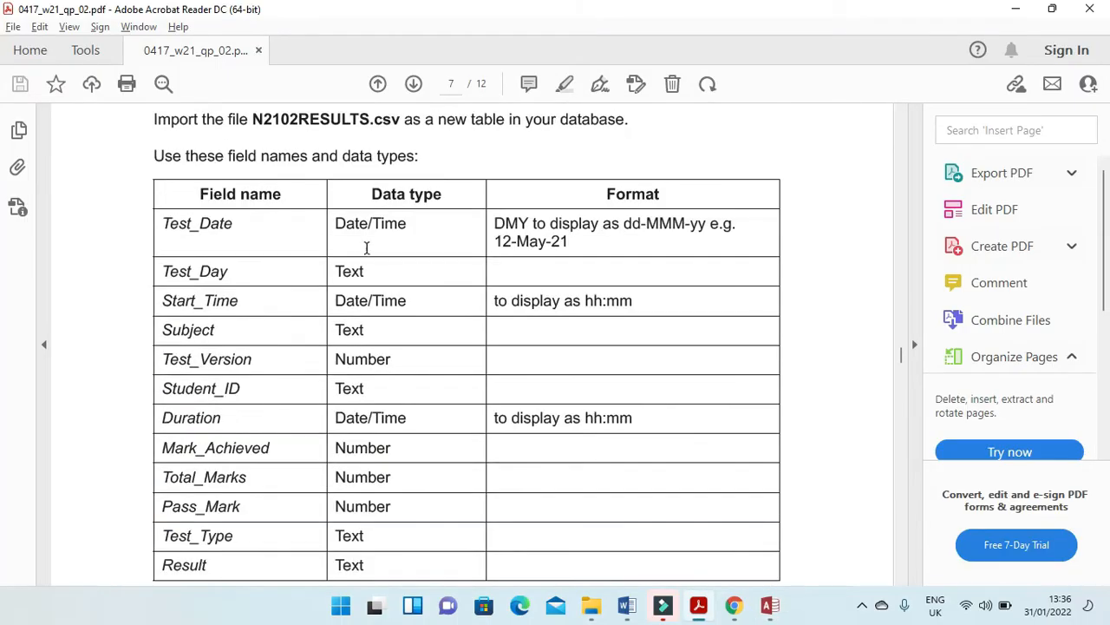
key(alt+Tab)
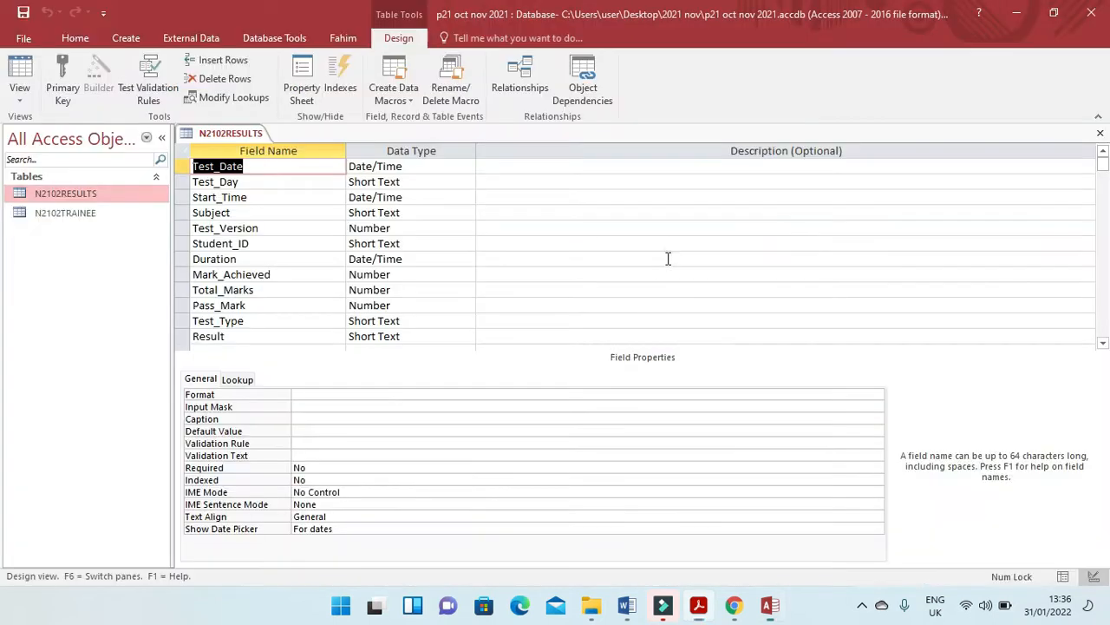
click(344, 395)
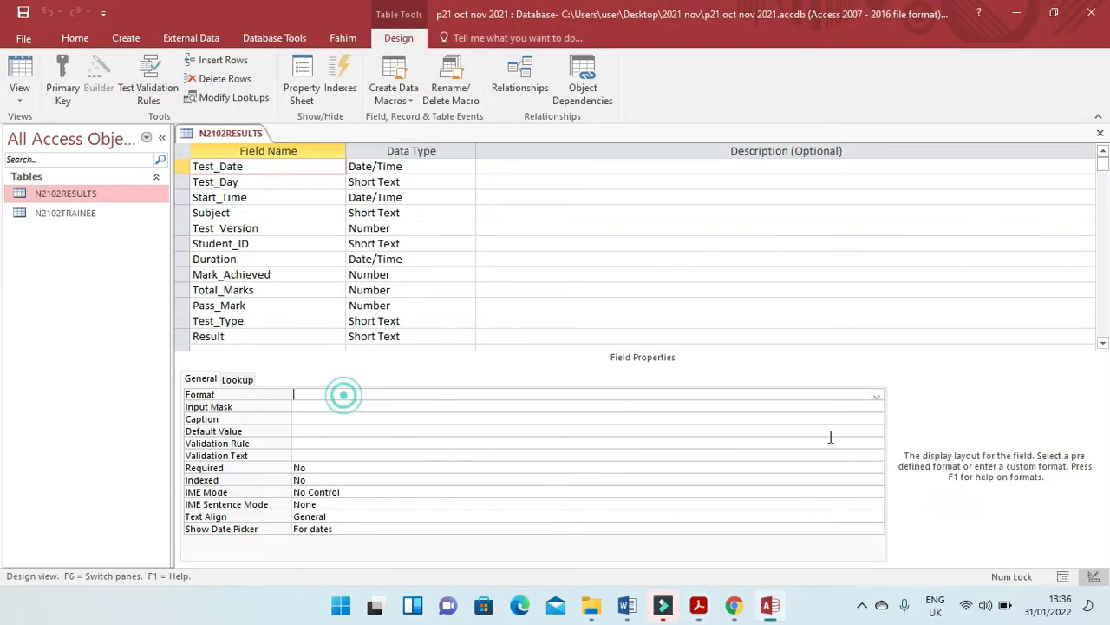
click(877, 395)
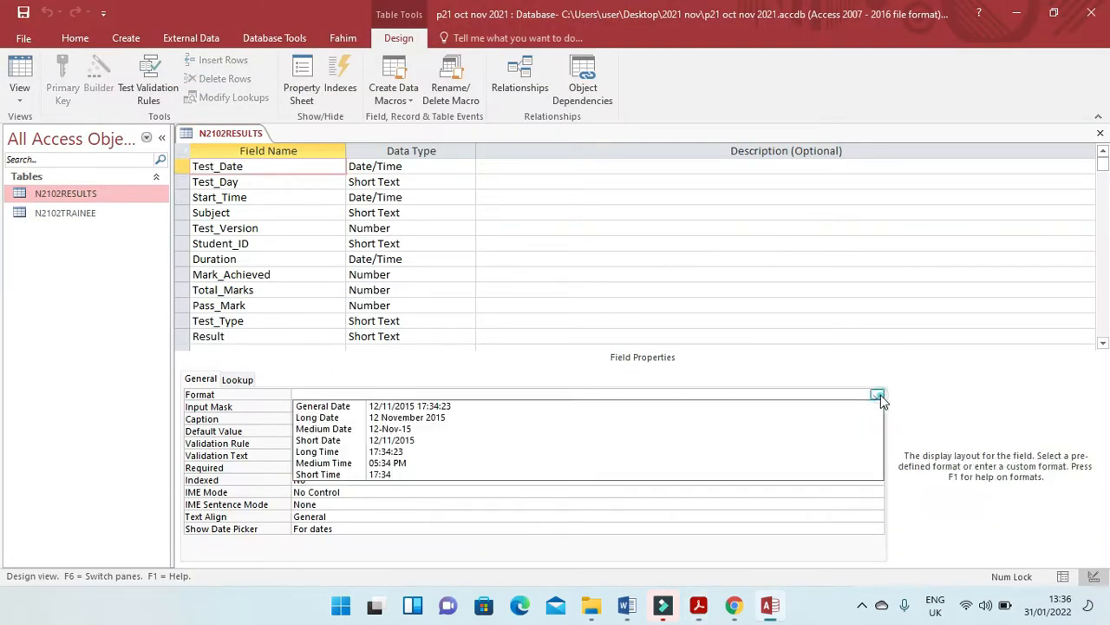
click(505, 436)
Check the required hh:mm display in the exam paper and set the Start_Time format to Short Time.
key(alt+Tab)
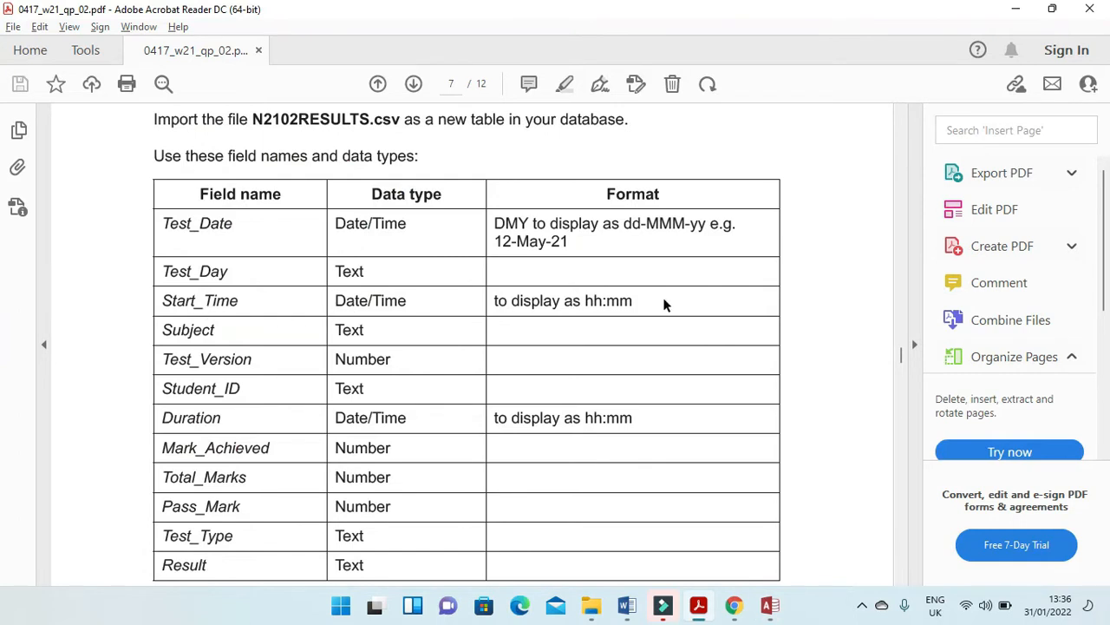
key(alt+Tab)
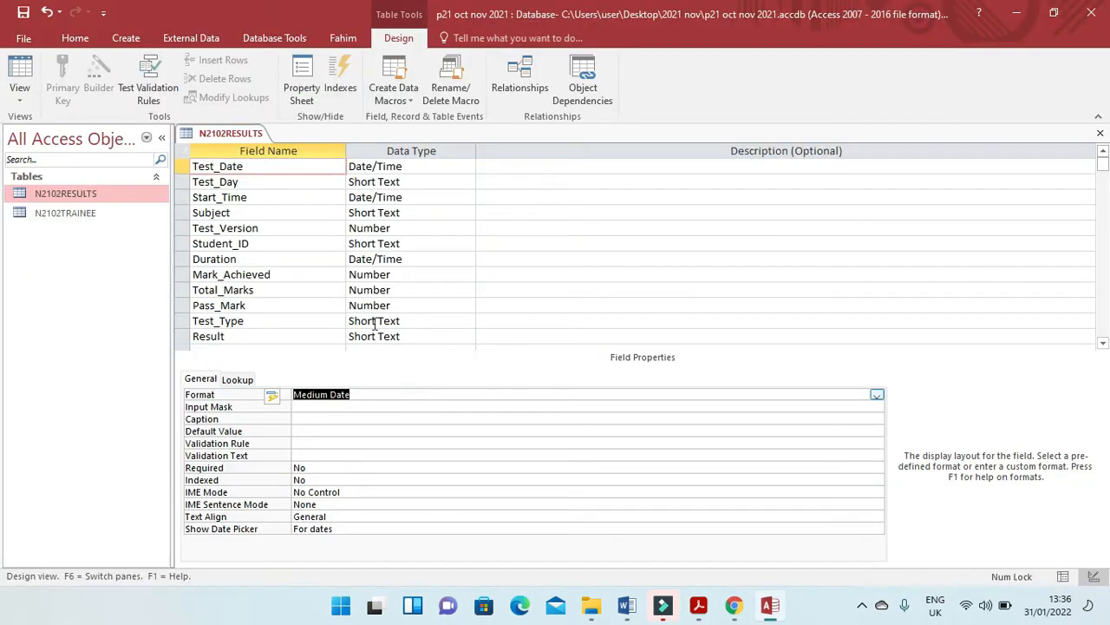
click(412, 197)
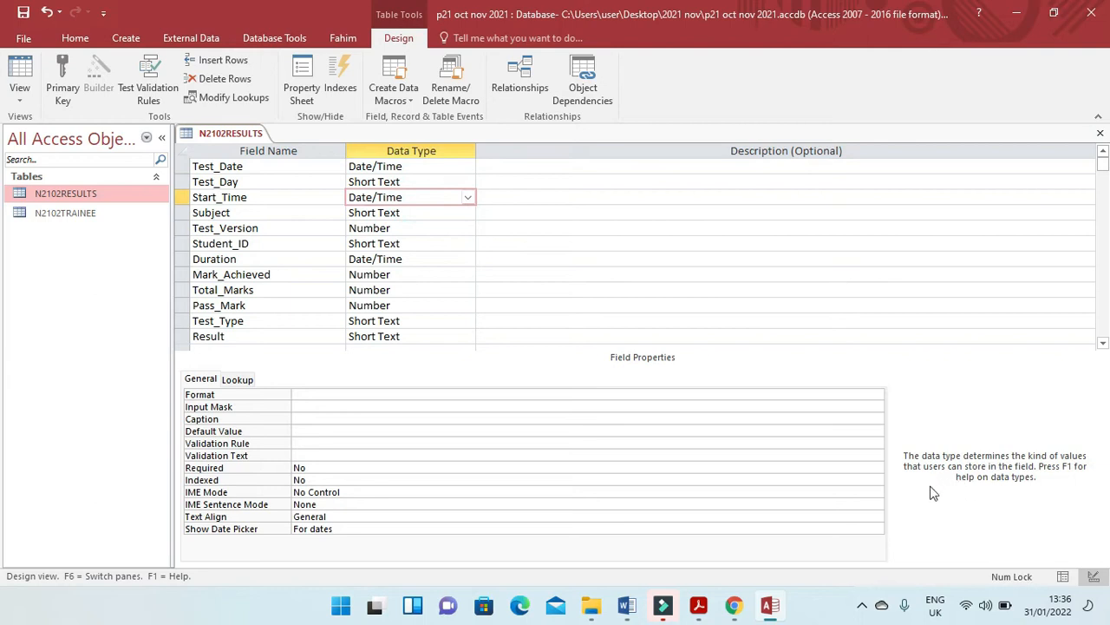
click(878, 396)
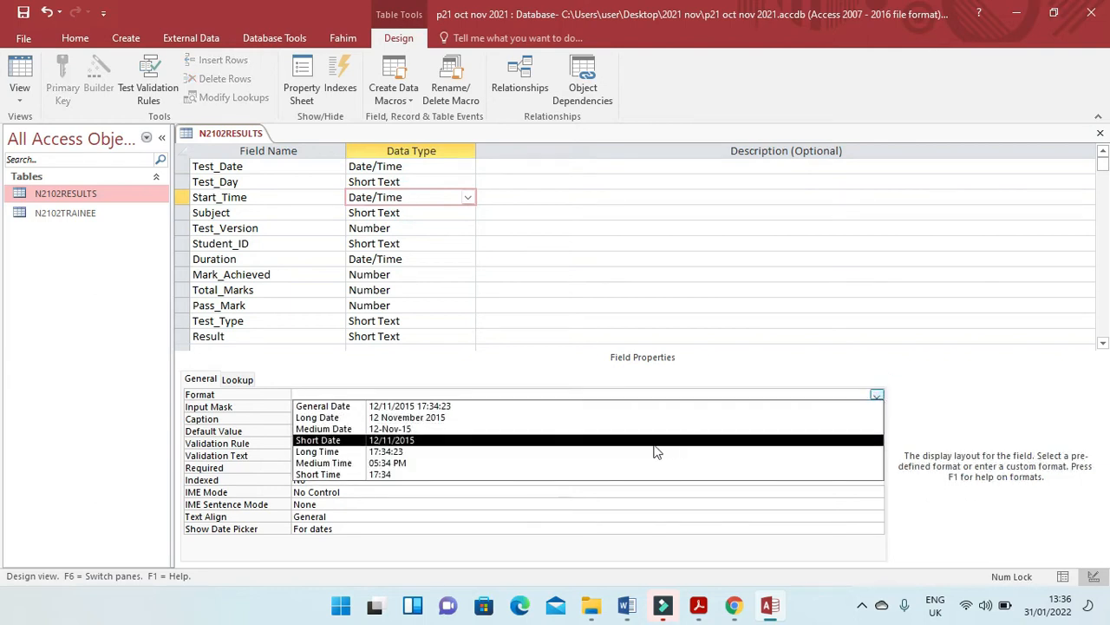
click(483, 476)
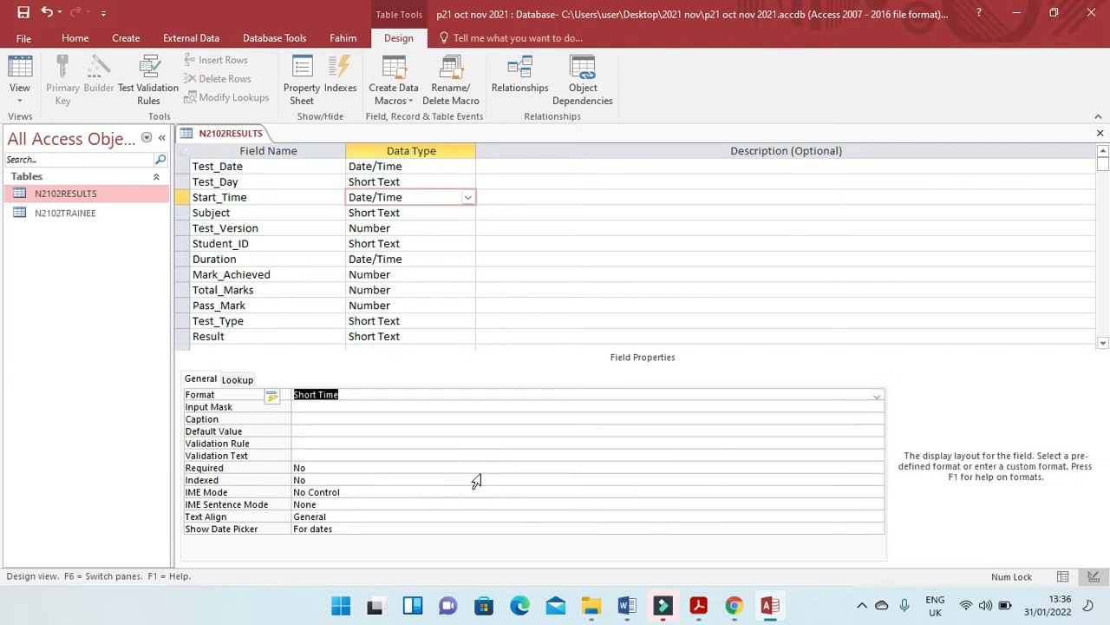
Check the exam paper's hh:mm requirement for Duration, set that field's format to Short Time, and save the table design.
key(alt+Tab)
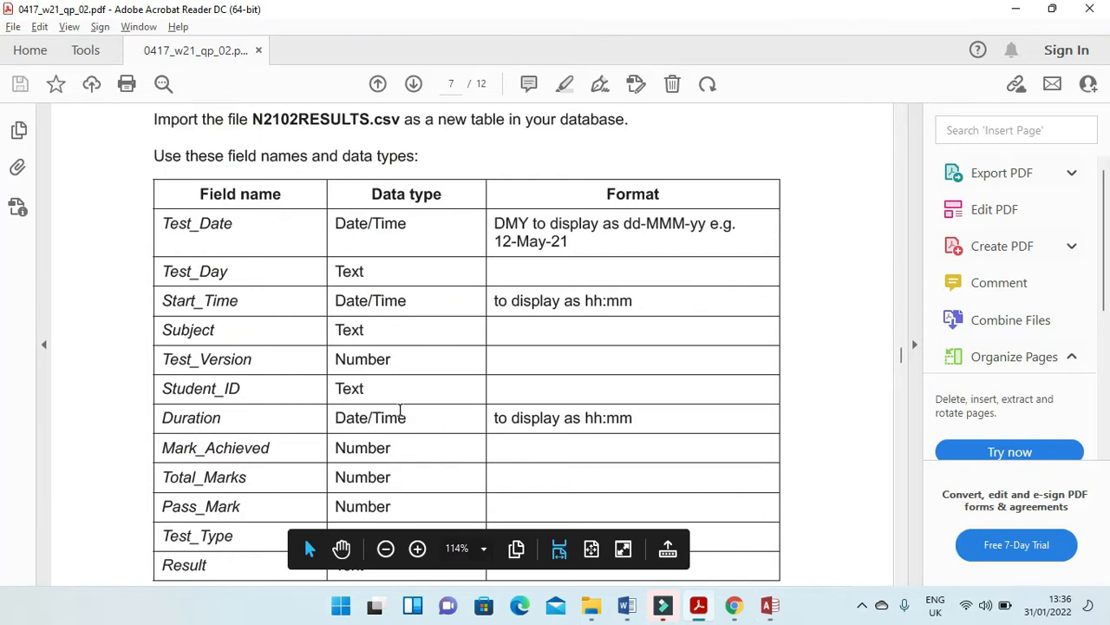
key(alt+Tab)
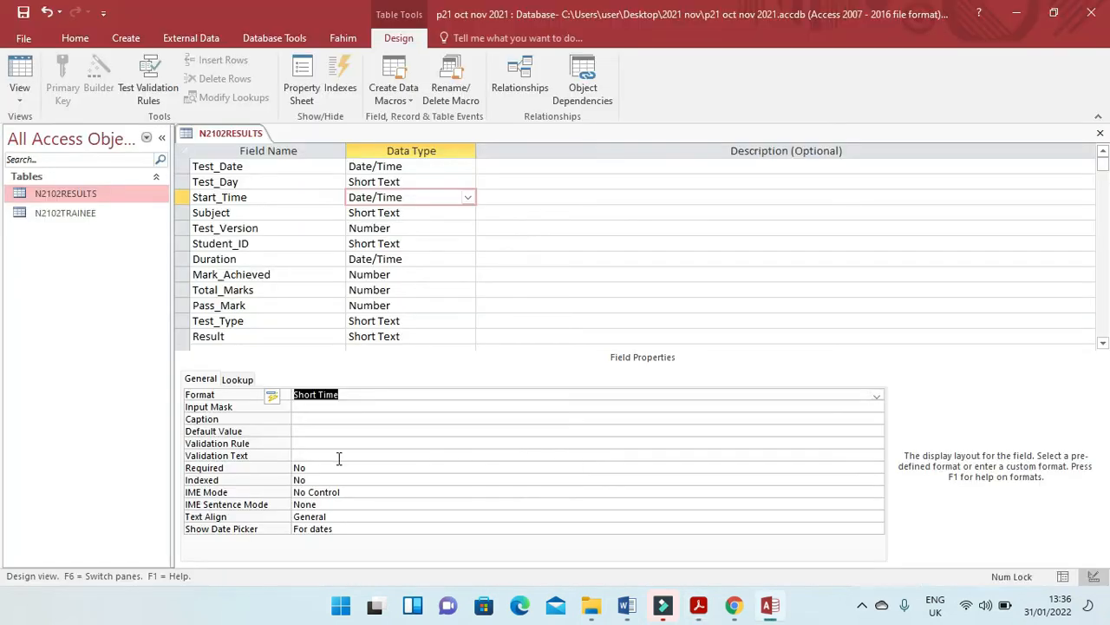
click(414, 259)
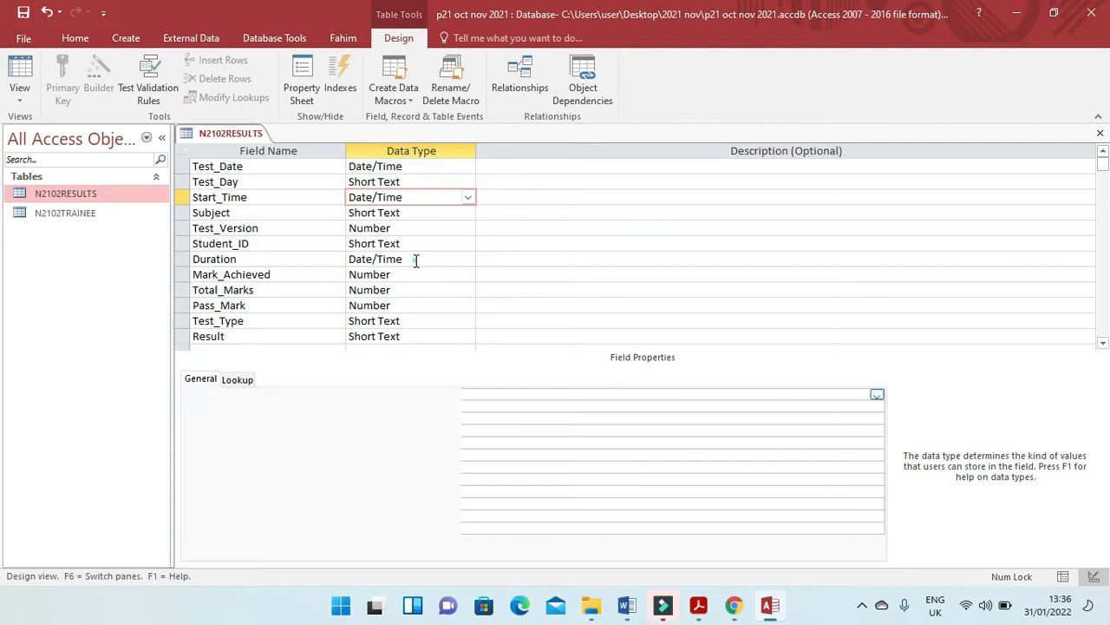
click(876, 394)
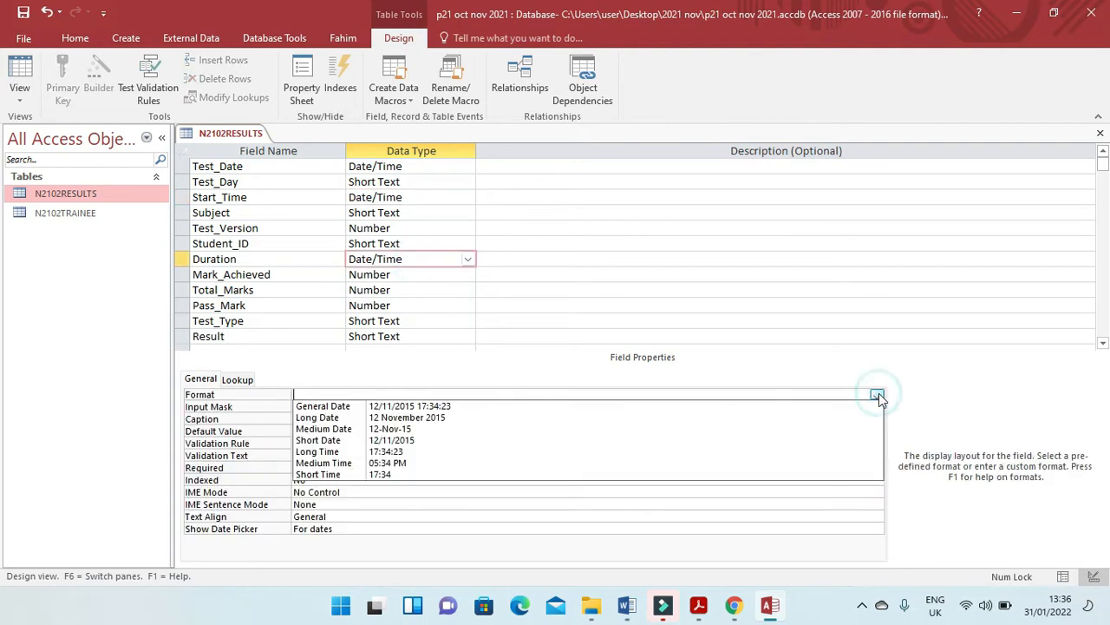
click(506, 480)
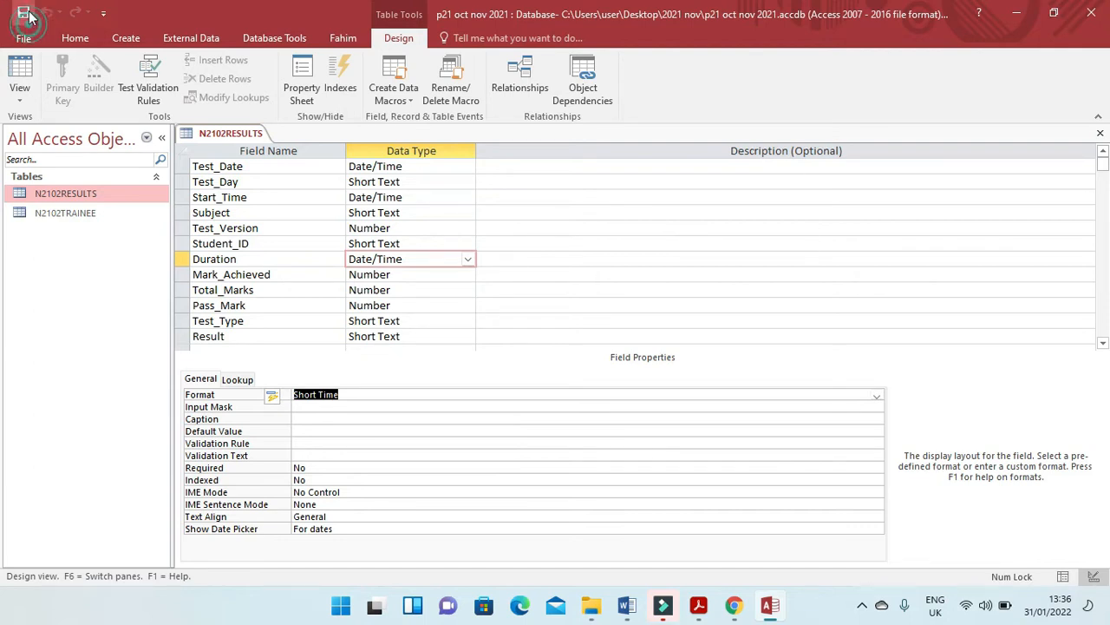
Switch to the Word evidence document and paste the table design screenshot under the Step 17 EVIDENCE 5 heading.
click(627, 606)
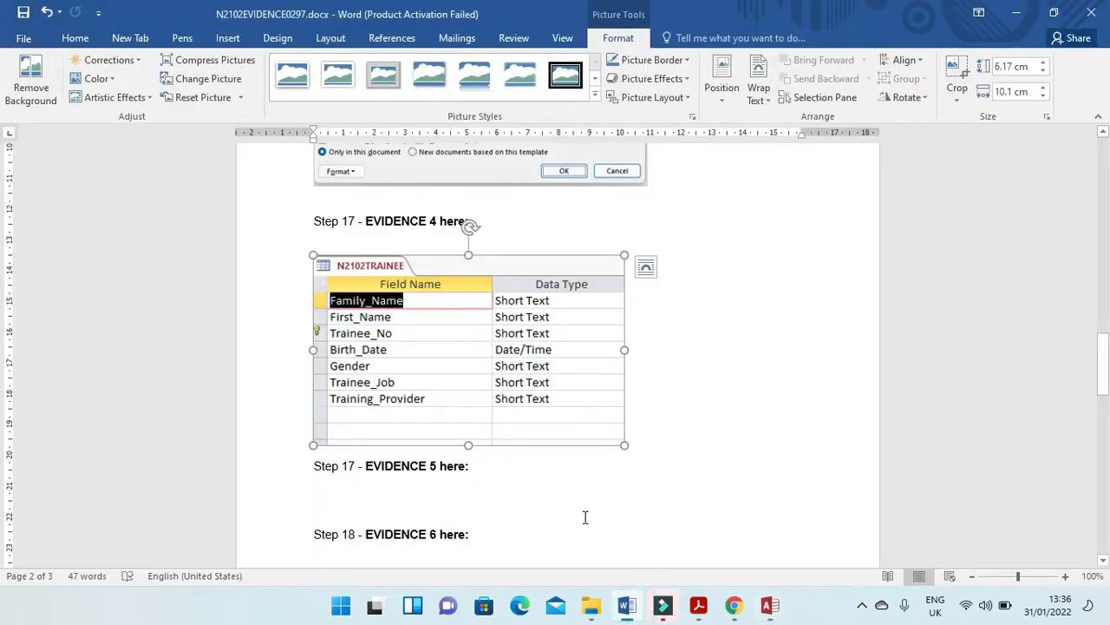
click(447, 496)
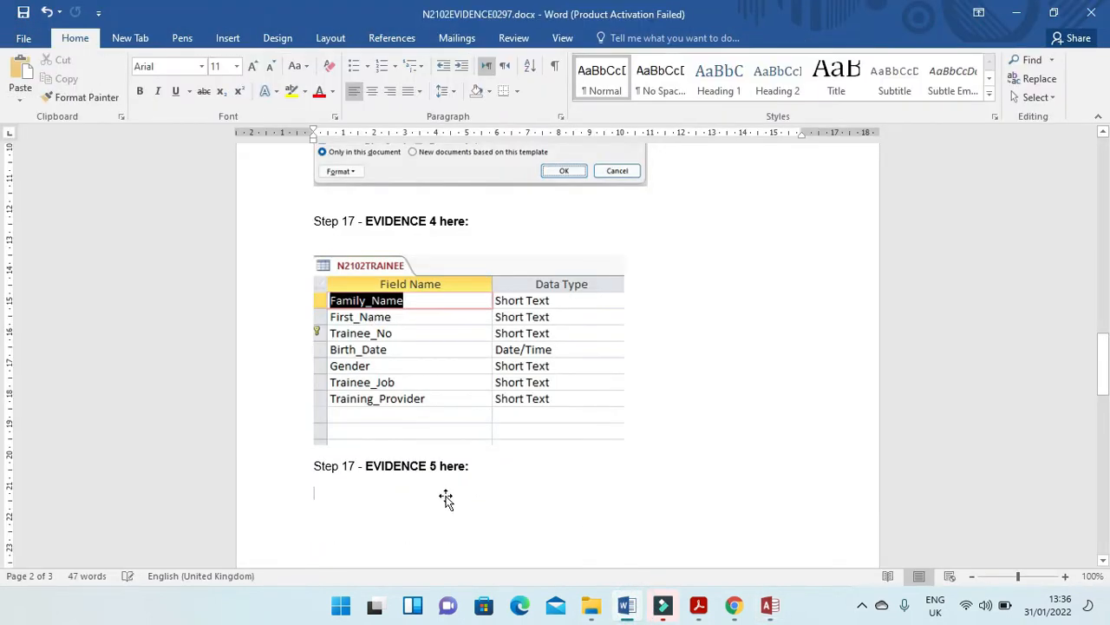
key(ctrl+v)
Crop the pasted screenshot to just the N2102RESULTS field names and data types.
click(533, 377)
click(634, 46)
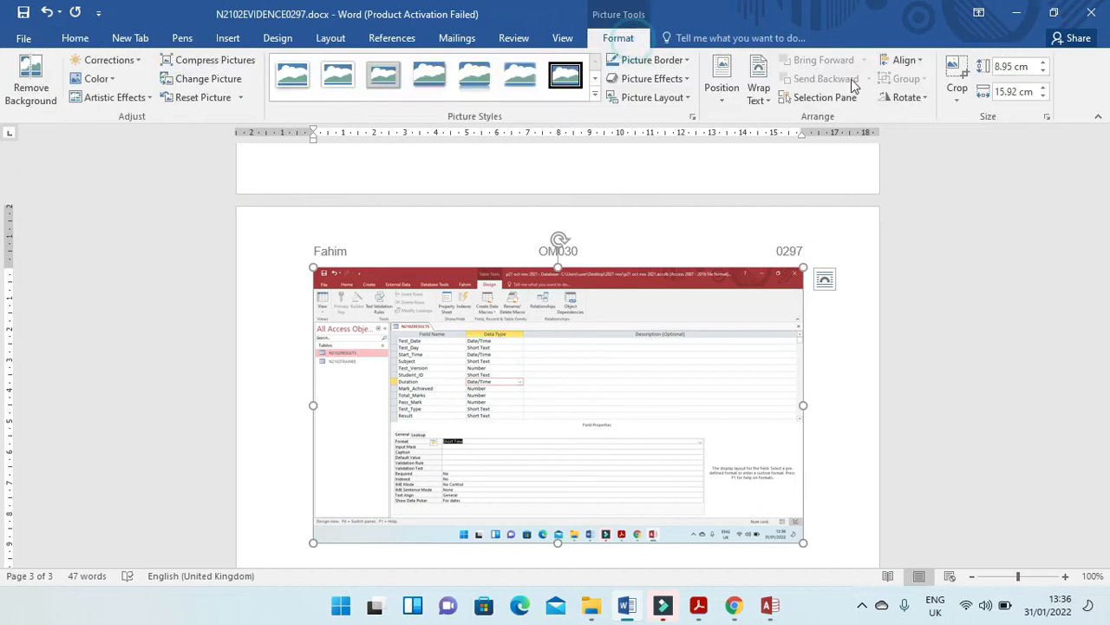
click(957, 72)
drag(798, 536, 524, 428)
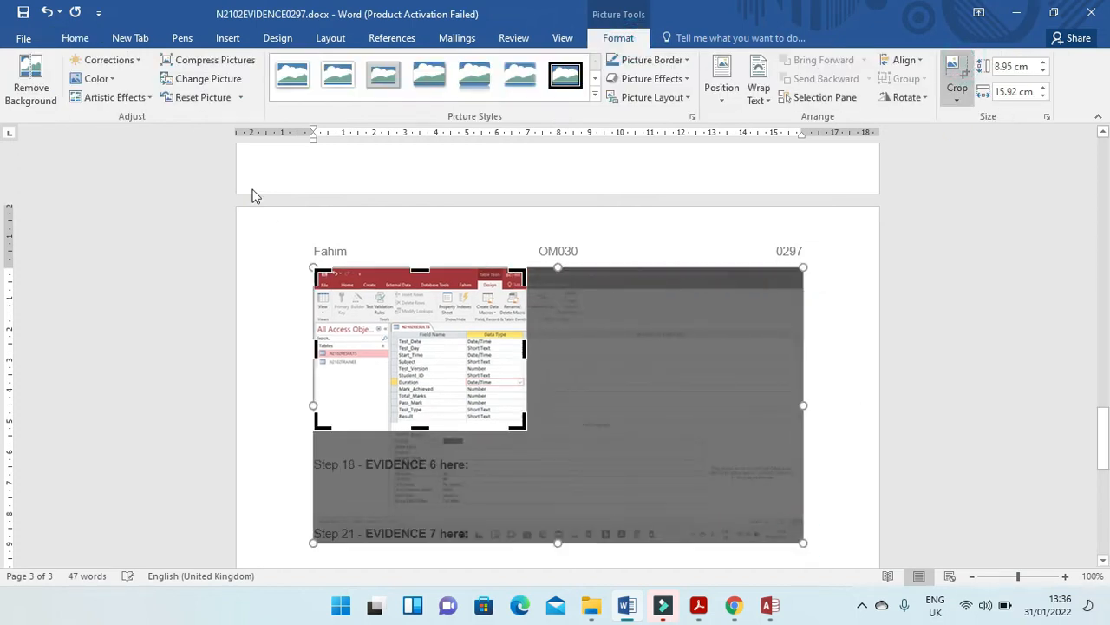
drag(315, 270, 392, 329)
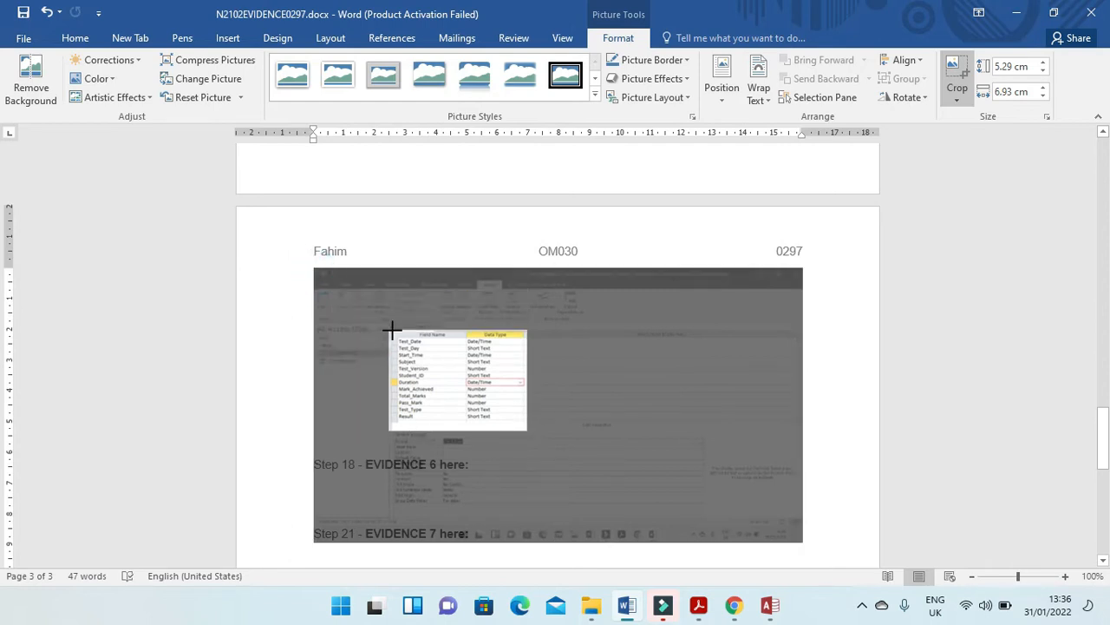
click(763, 291)
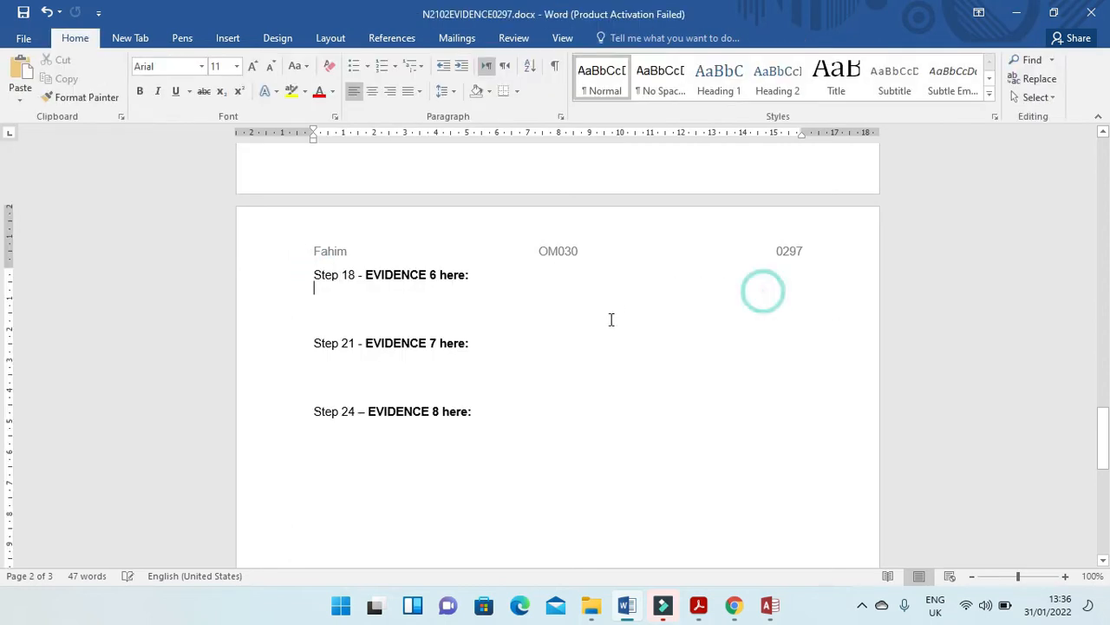
Enlarge the cropped N2102RESULTS picture under EVIDENCE 5 so its field names and data types are legible.
scroll(611, 325, up, 7)
click(406, 345)
drag(448, 413, 574, 507)
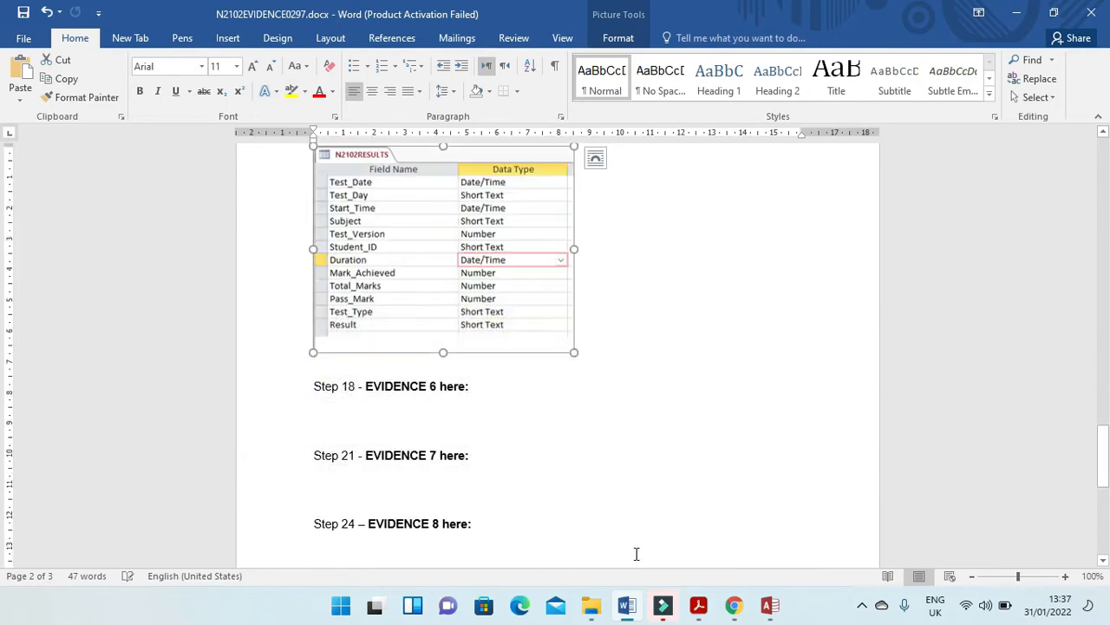
Read question 18 and its EVIDENCE 6 requirement in the exam paper, highlighting the one-to-many relationship instruction.
key(alt+Tab)
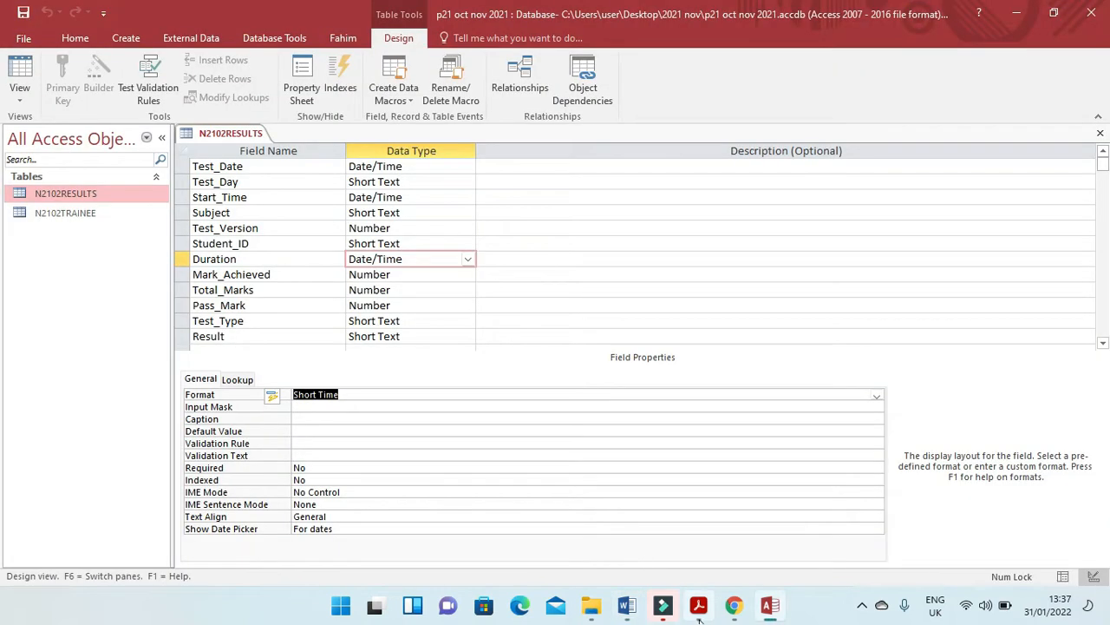
click(698, 604)
scroll(444, 423, down, 2)
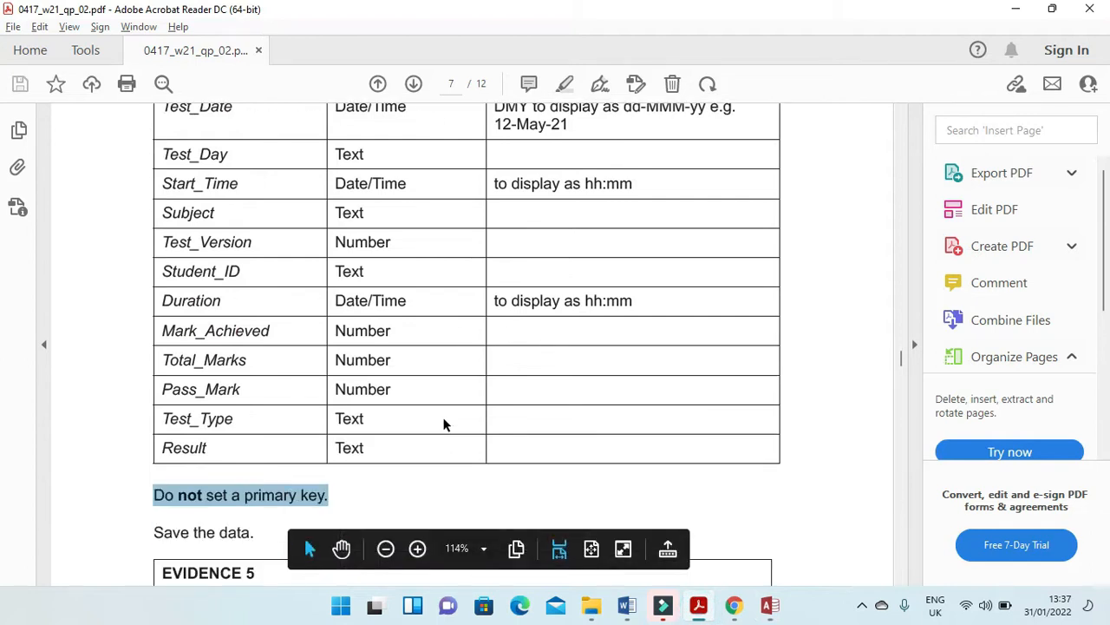
scroll(443, 424, down, 6)
scroll(443, 423, down, 6)
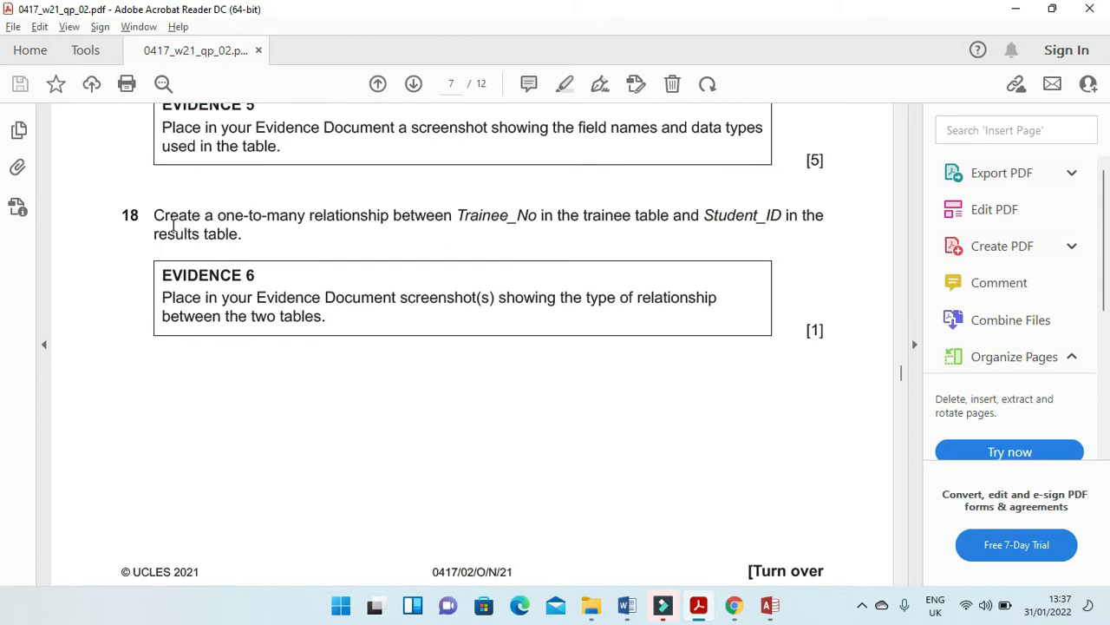
drag(152, 214, 453, 218)
Back in Access, close the N2102RESULTS design and add both N2102RESULTS and N2102TRAINEE to the Relationships window.
key(alt+Tab)
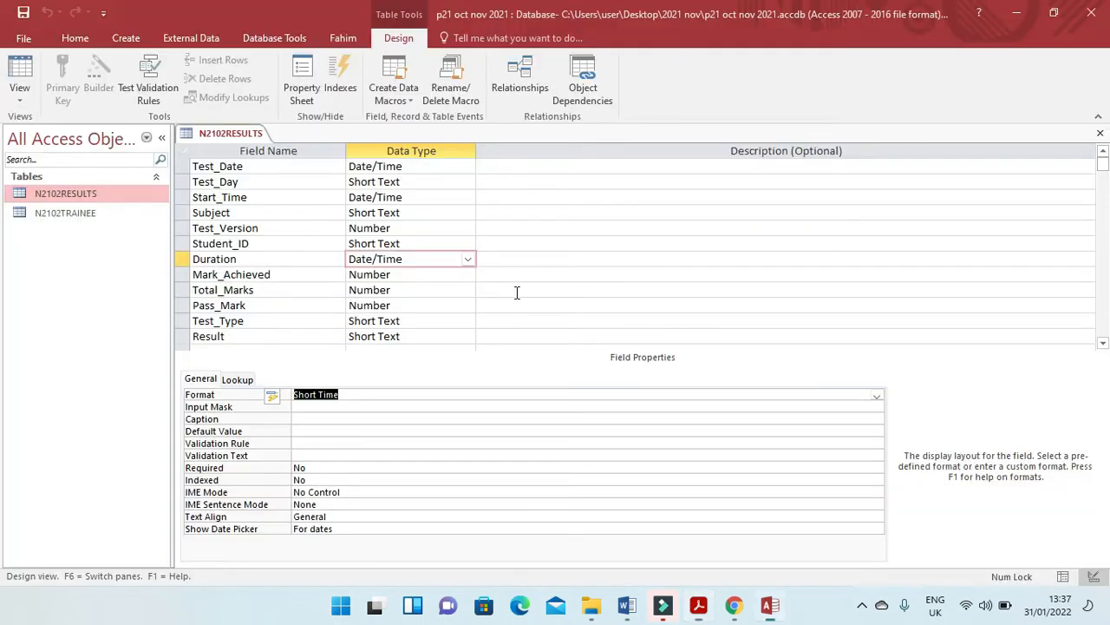
scroll(302, 275, down, 3)
scroll(303, 275, up, 1)
click(1100, 133)
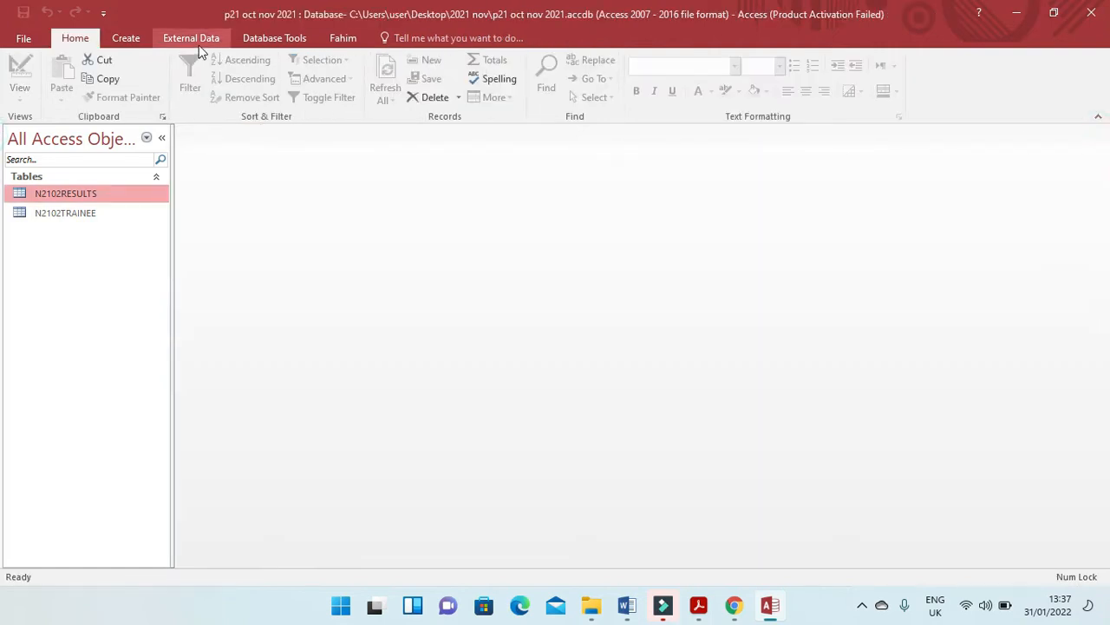
click(276, 38)
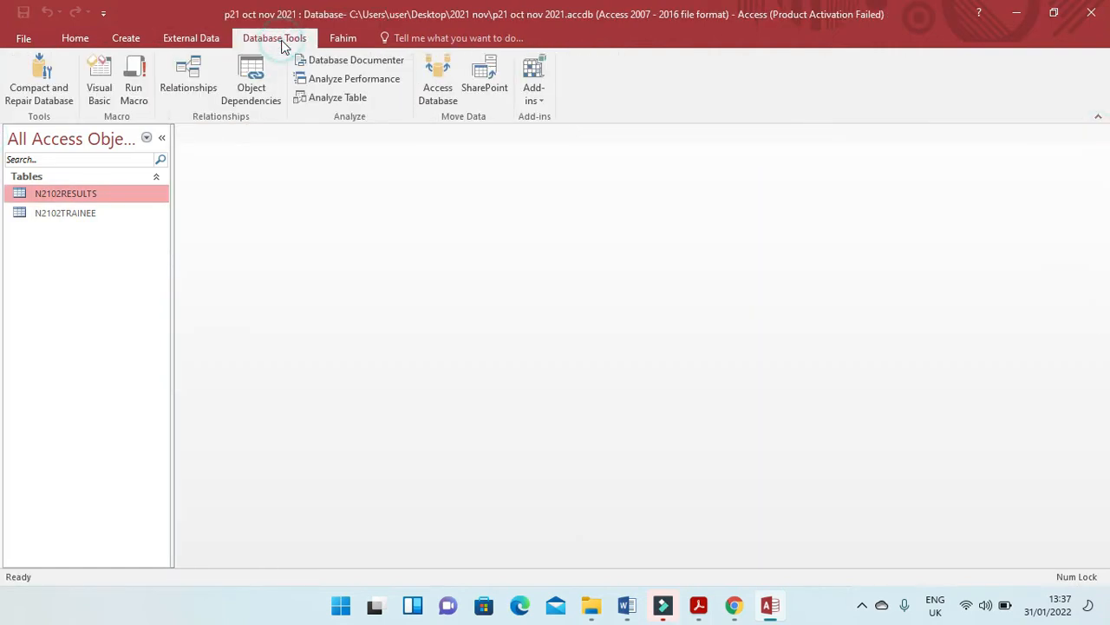
click(188, 78)
shift+click(465, 124)
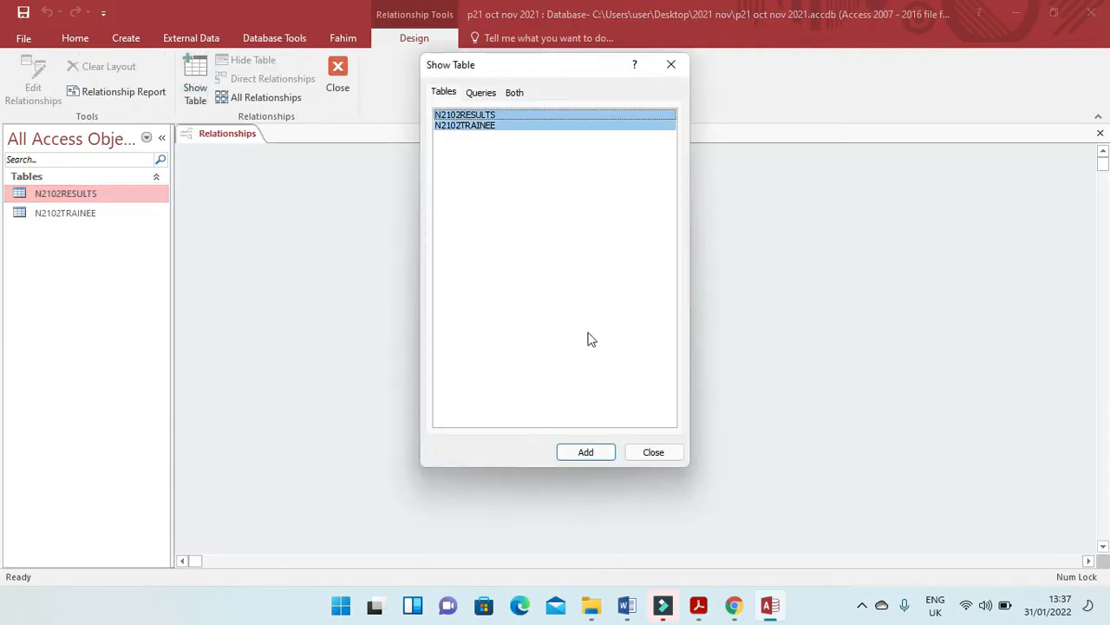
click(599, 454)
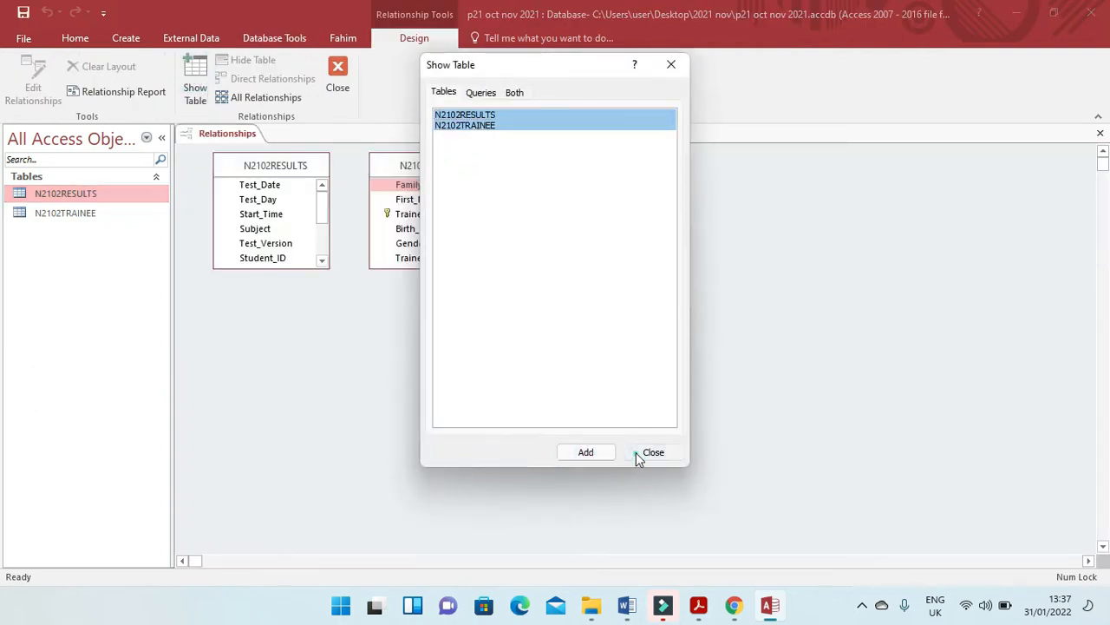
click(639, 453)
Check the fields named in question 18 and link Trainee_No in N2102TRAINEE to Student_ID in N2102RESULTS.
key(alt+Tab)
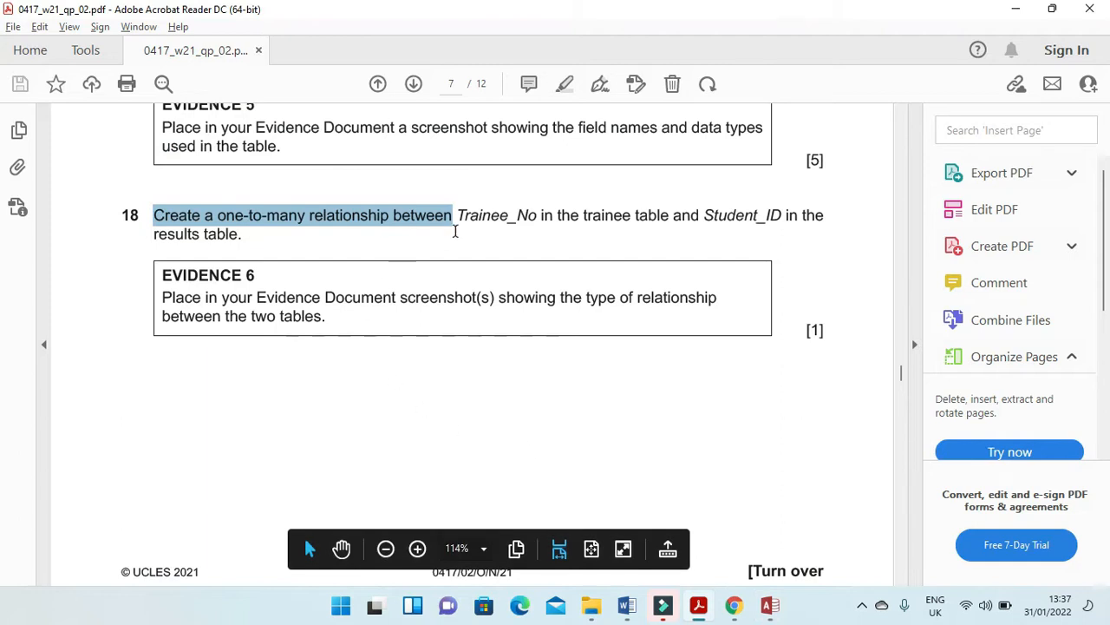
key(alt+Tab)
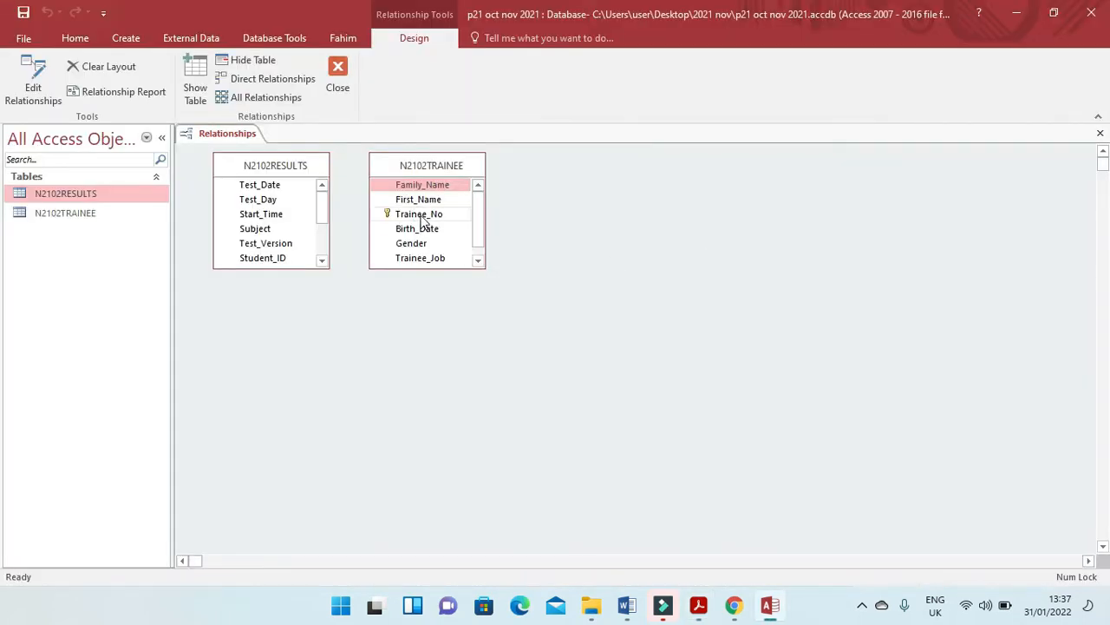
drag(421, 217, 283, 216)
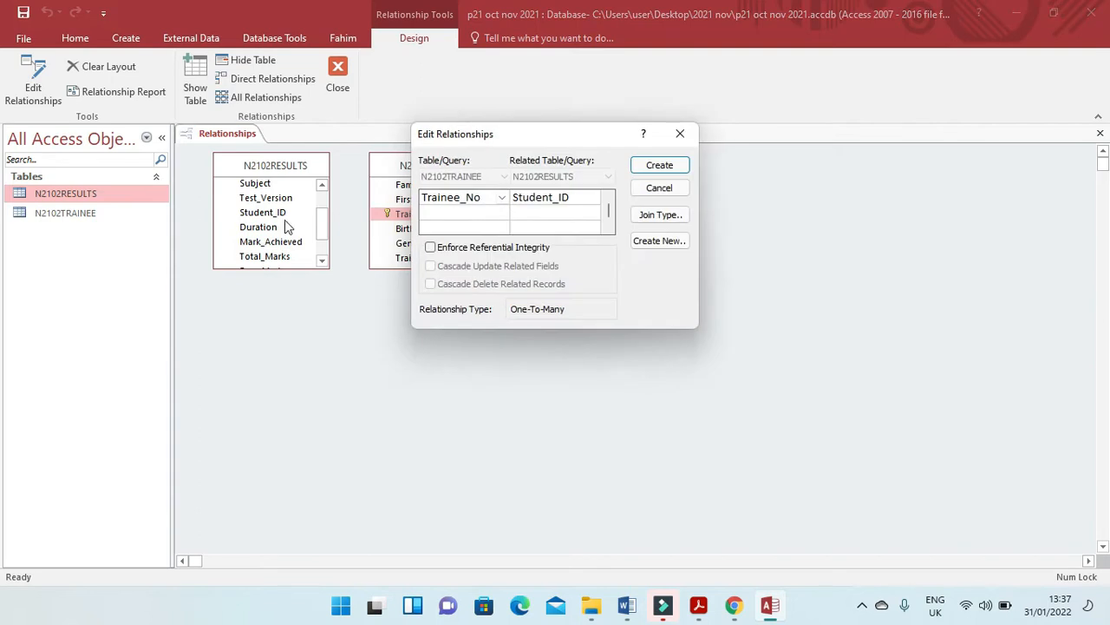
Try to create the relationship with referential integrity enforced, and clear that option again.
click(430, 248)
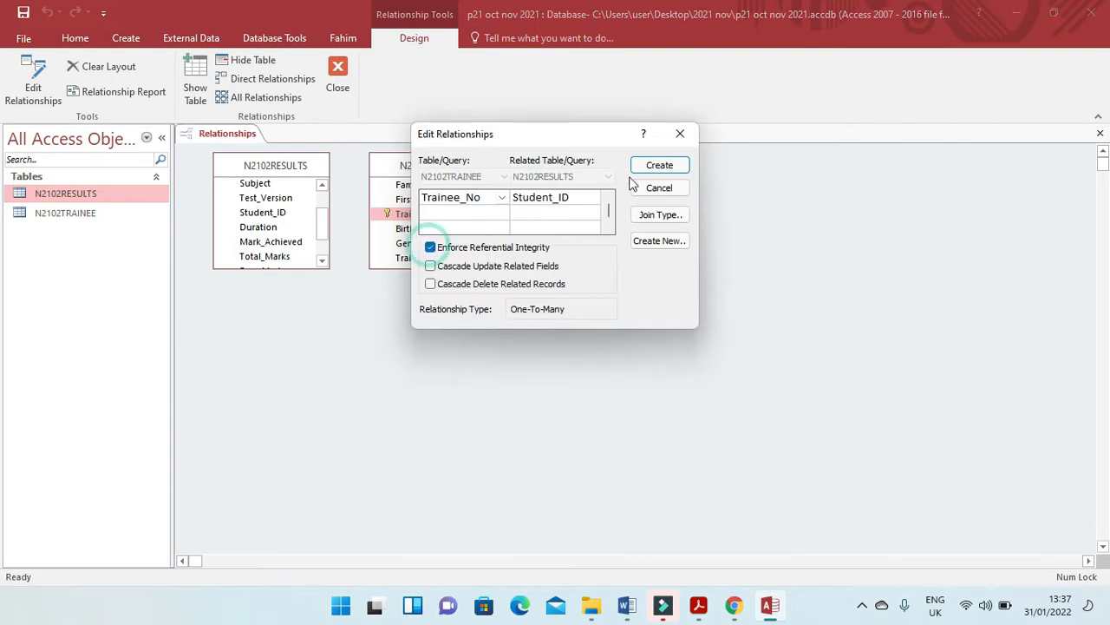
click(649, 164)
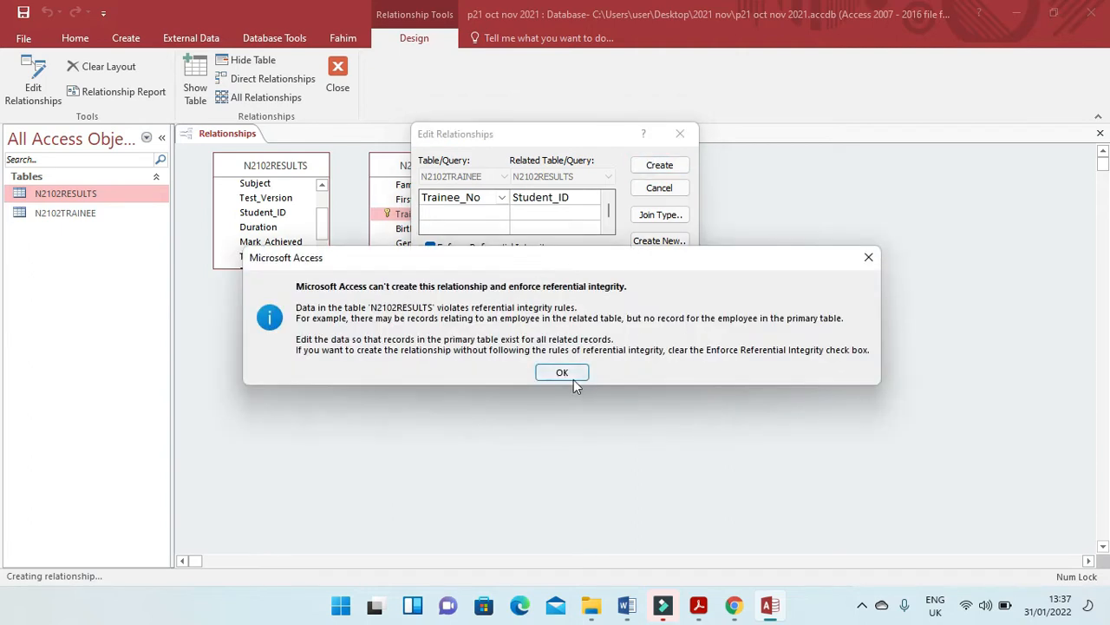
click(566, 375)
click(431, 247)
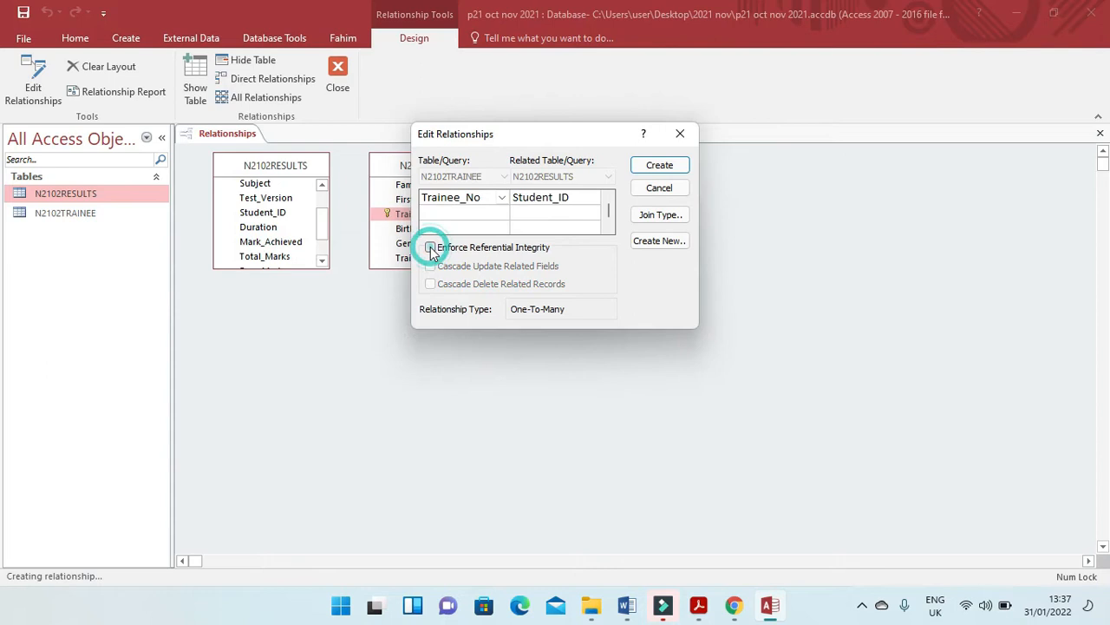
Create the one-to-many relationship without referential integrity and move the N2102TRAINEE table down to separate it from N2102RESULTS.
click(682, 164)
drag(461, 160, 484, 212)
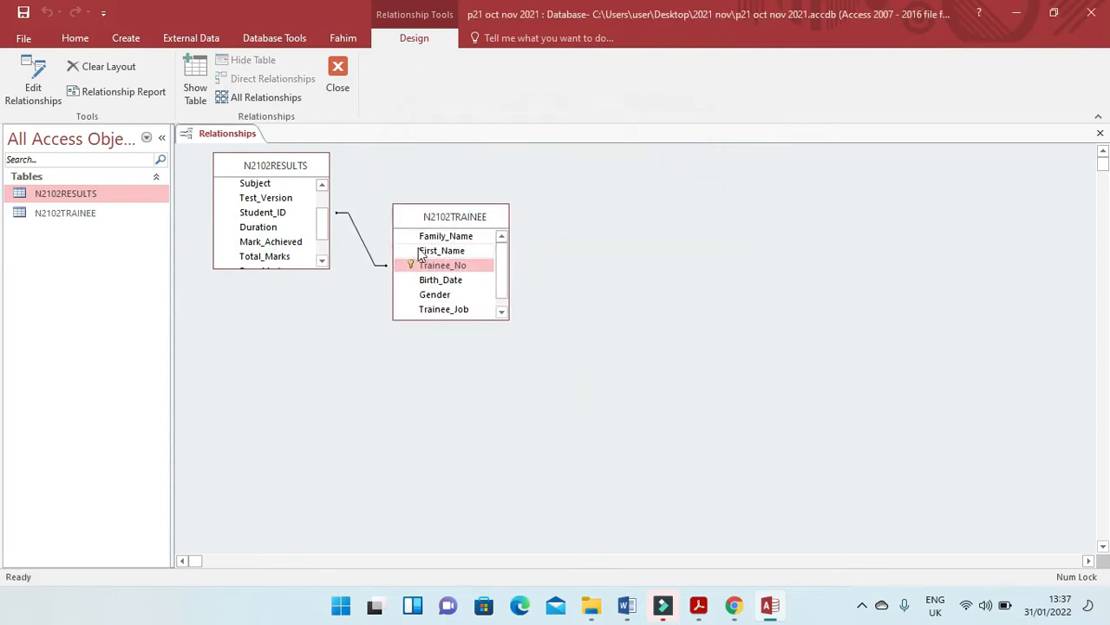
Capture the relationship's settings dialog placed below both linked tables, confirm the dialog, and close the Relationships window.
double_click(362, 239)
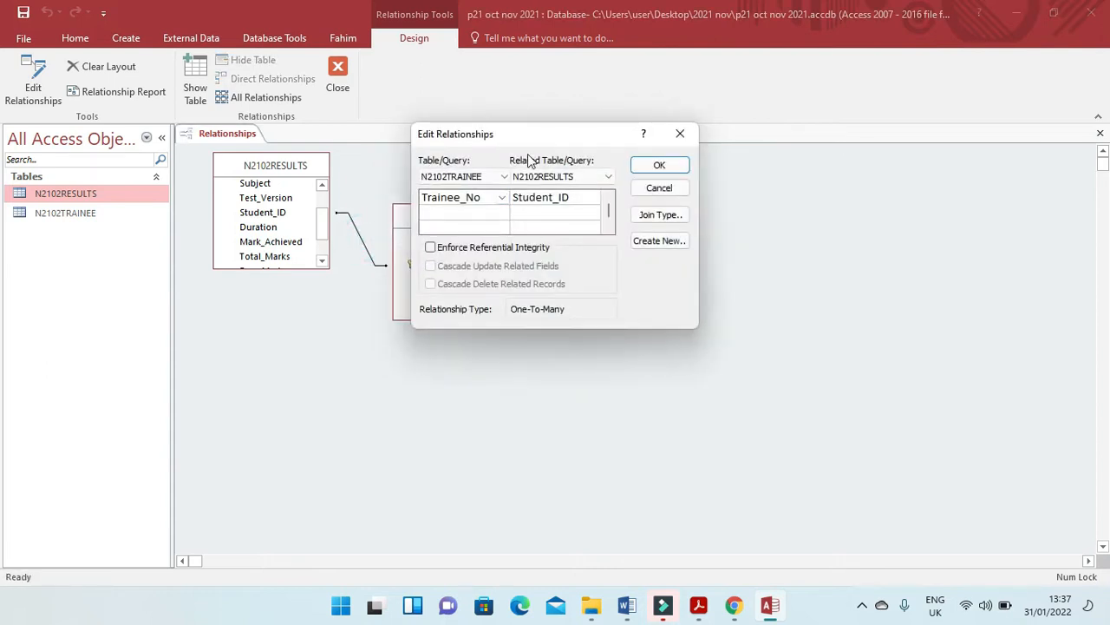
drag(533, 251, 358, 341)
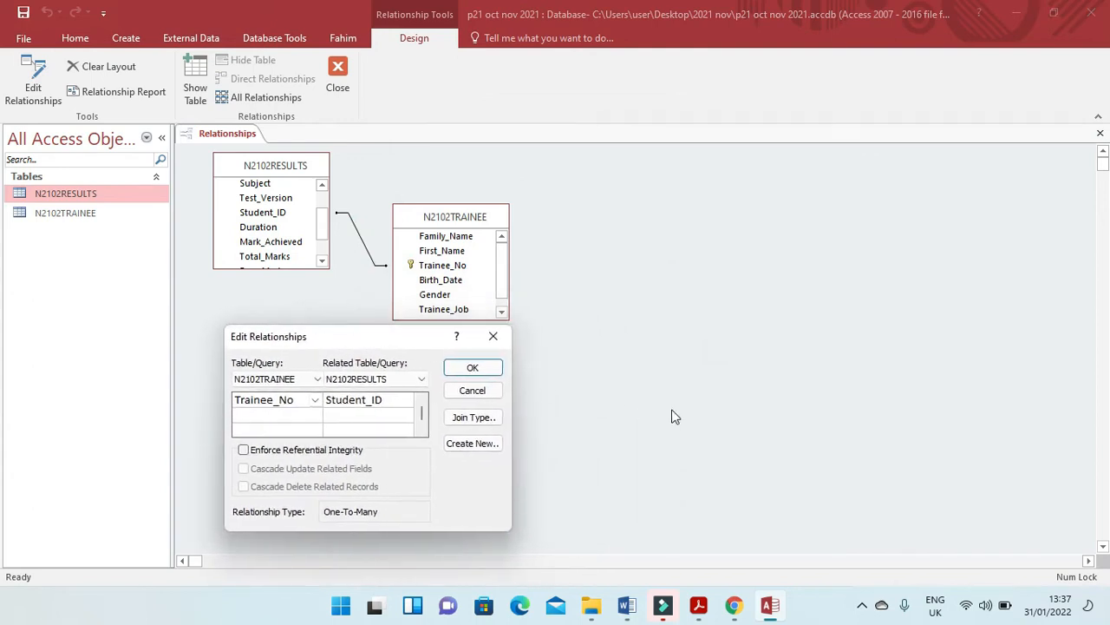
click(497, 371)
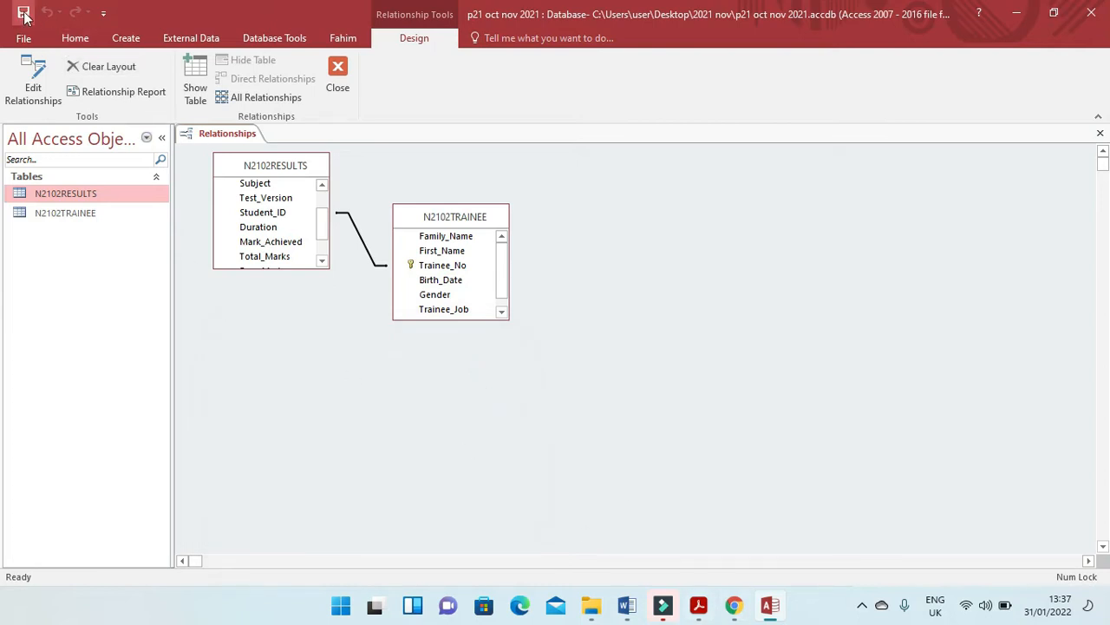
click(337, 73)
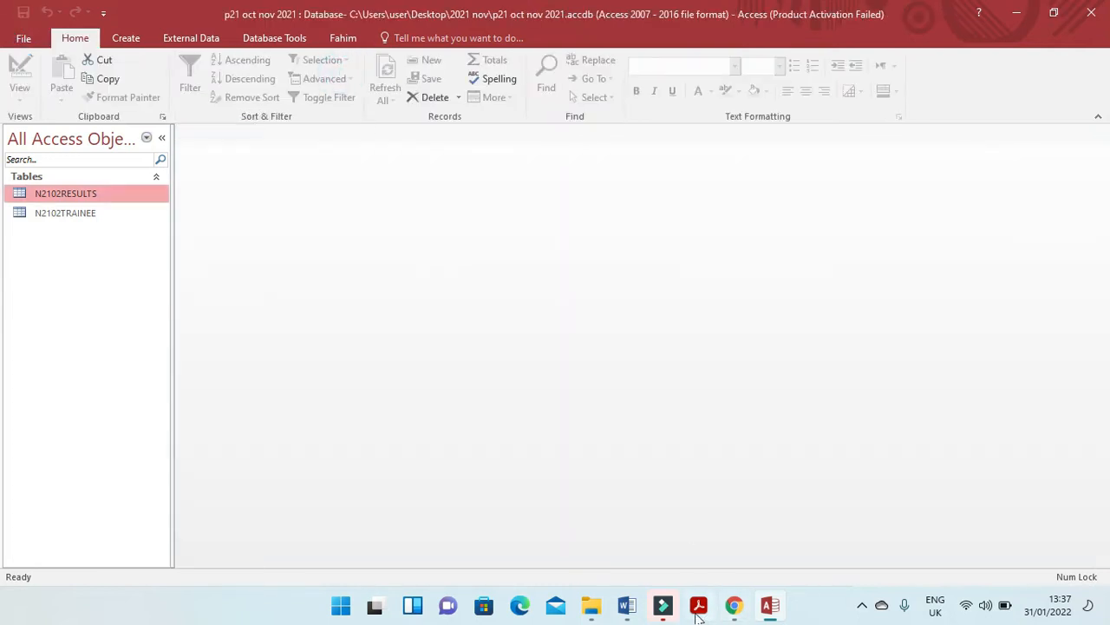
Switch to the Word evidence document and paste the relationship screenshot under the Step 18 EVIDENCE 6 heading.
click(628, 605)
click(431, 417)
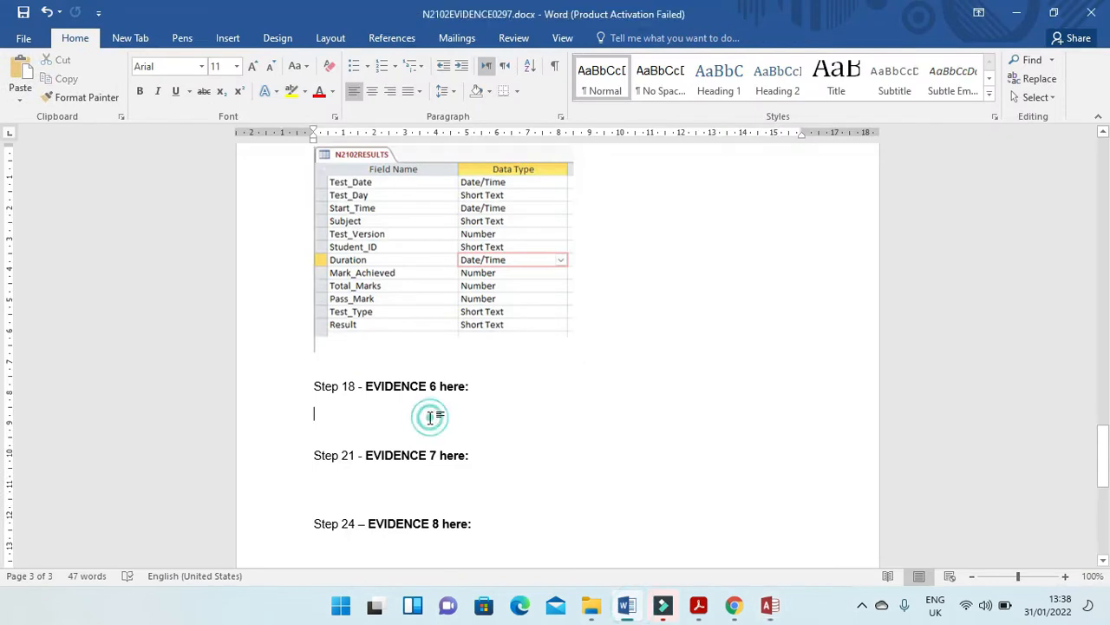
key(ctrl+v)
Crop the pasted Evidence 6 screenshot to the two linked tables and the Edit Relationships dialog.
click(615, 414)
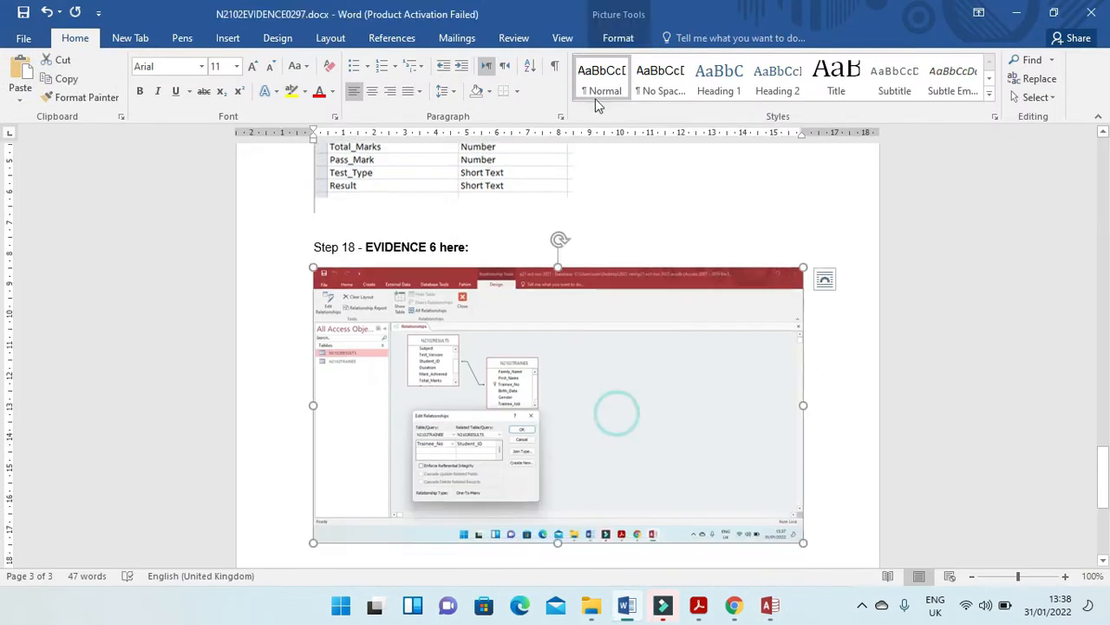
click(617, 38)
click(953, 67)
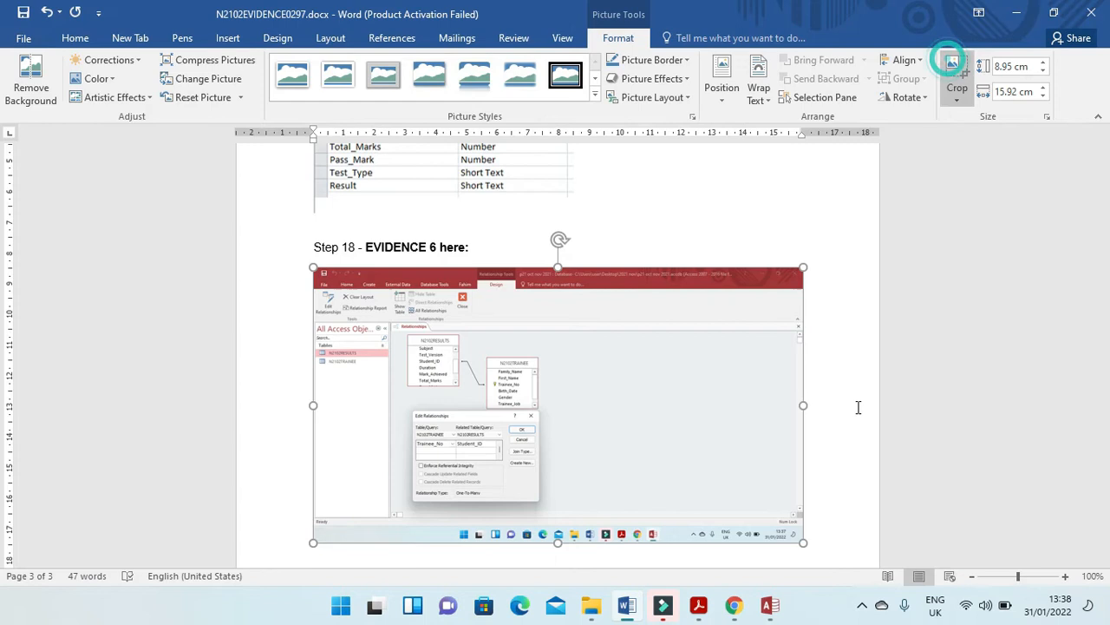
drag(800, 538, 541, 504)
drag(317, 272, 384, 317)
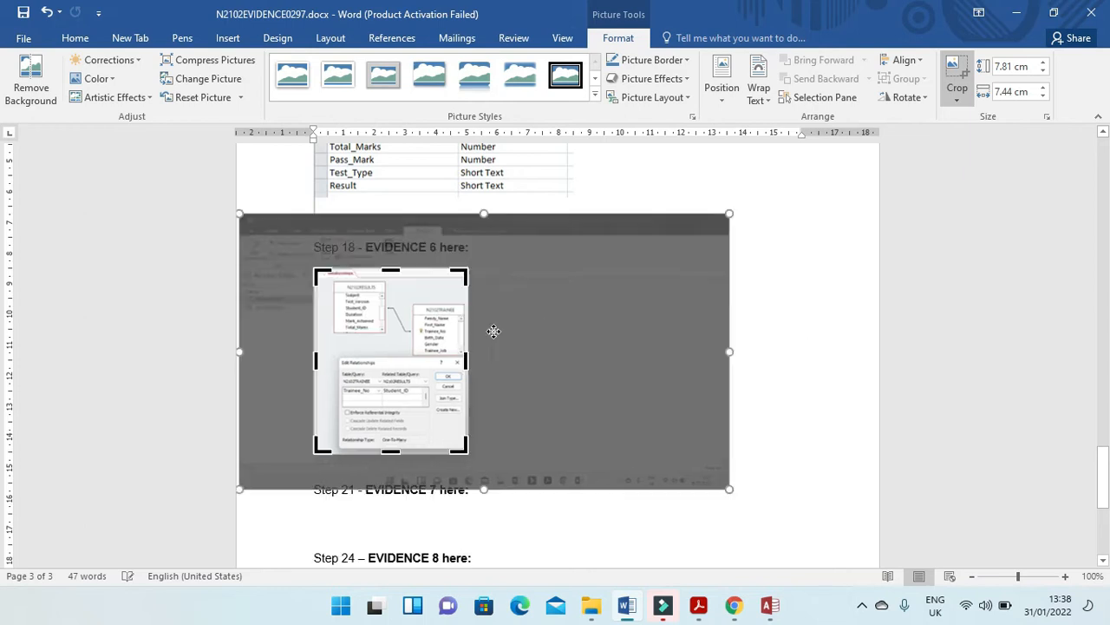
click(803, 251)
Enlarge the cropped Evidence 6 screenshot to about 11.61 cm high by 9.63 cm wide.
click(388, 360)
drag(469, 452, 610, 550)
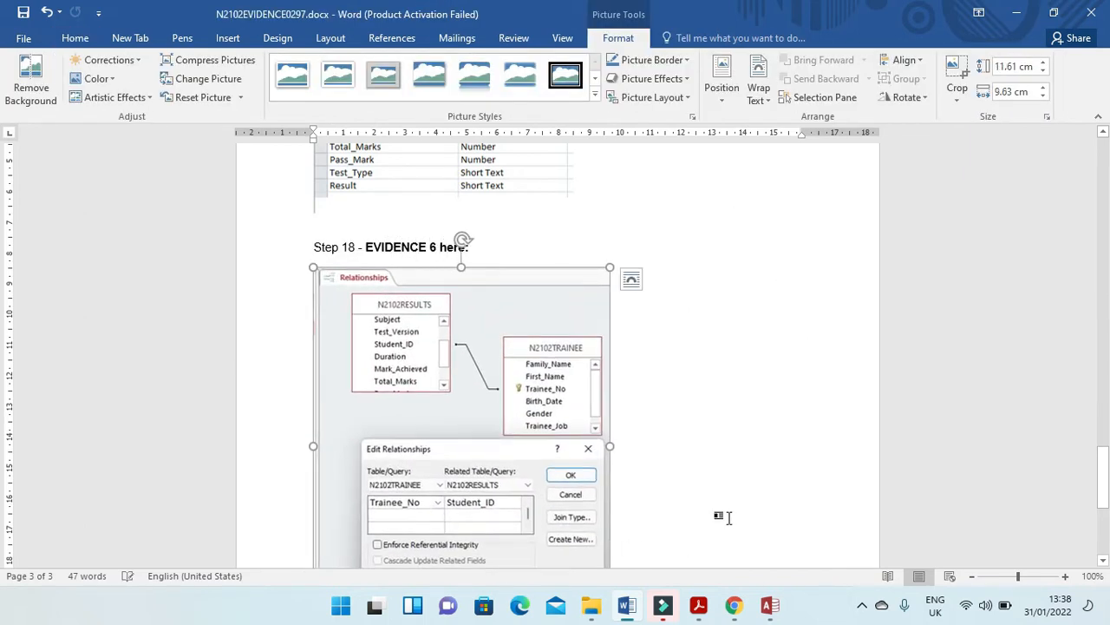
scroll(717, 515, down, 2)
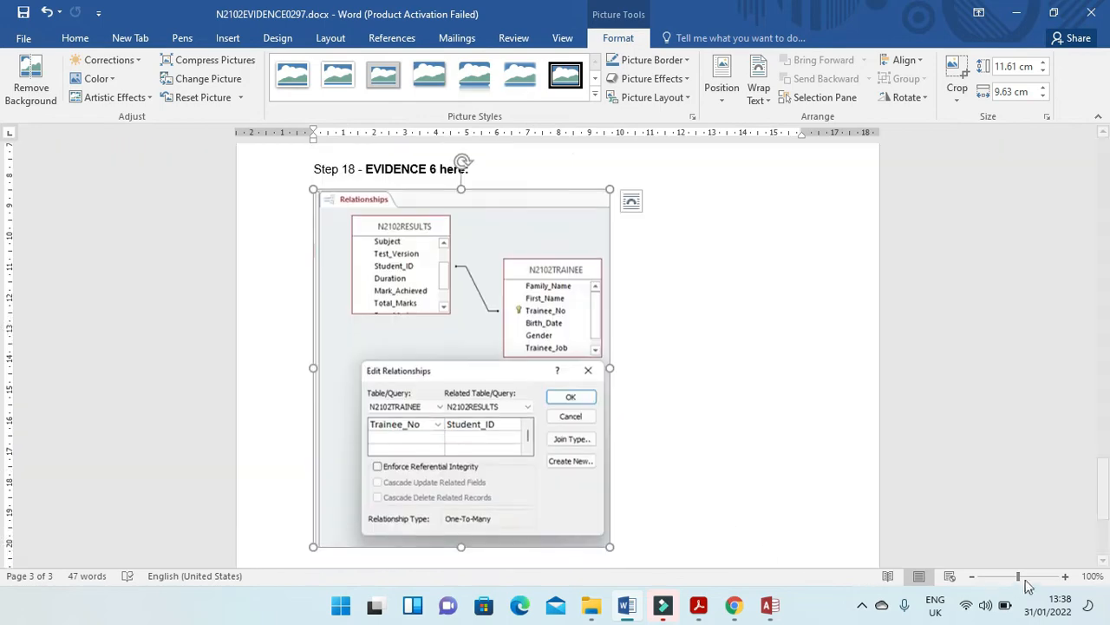
Read step 19 in the exam paper PDF, switch to Access and start a new record in the N2102TRAINEE table.
click(699, 605)
click(611, 488)
scroll(603, 489, down, 6)
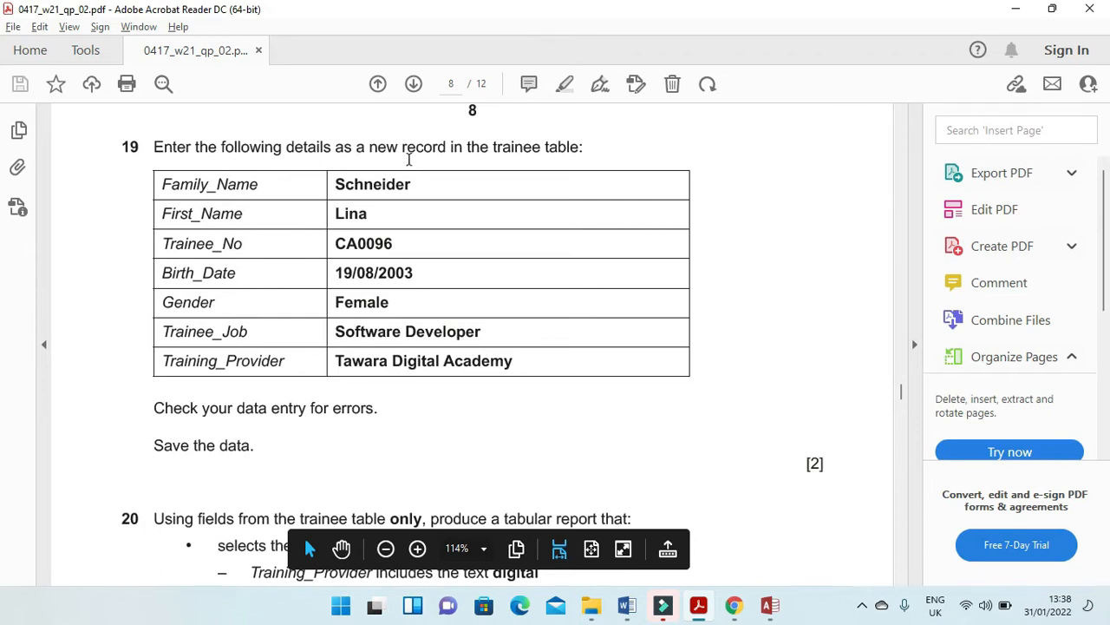
click(770, 605)
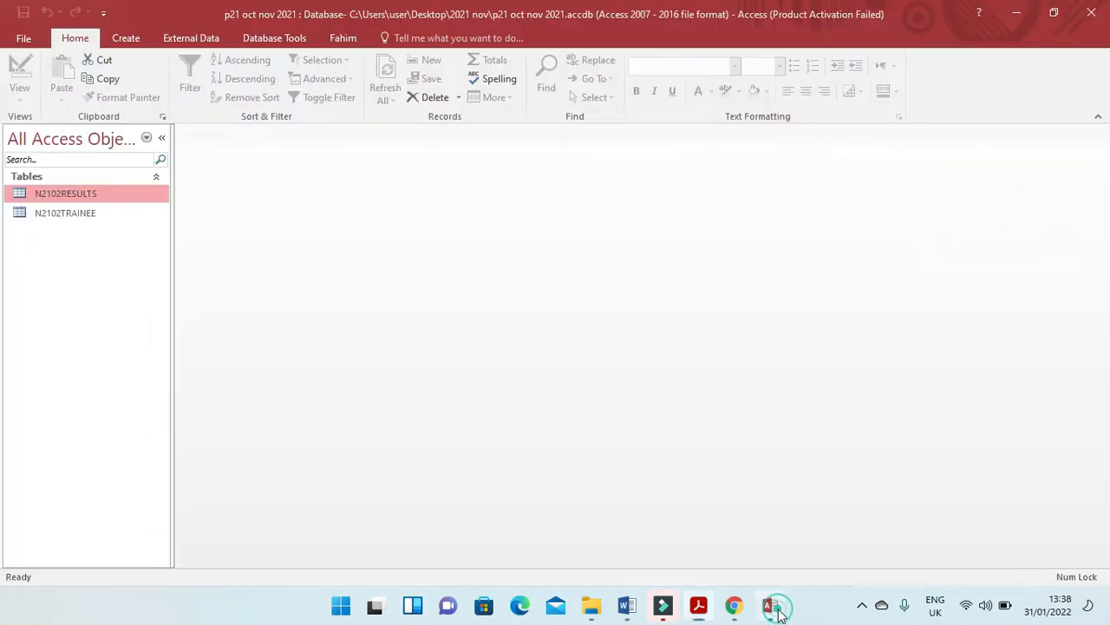
double_click(73, 215)
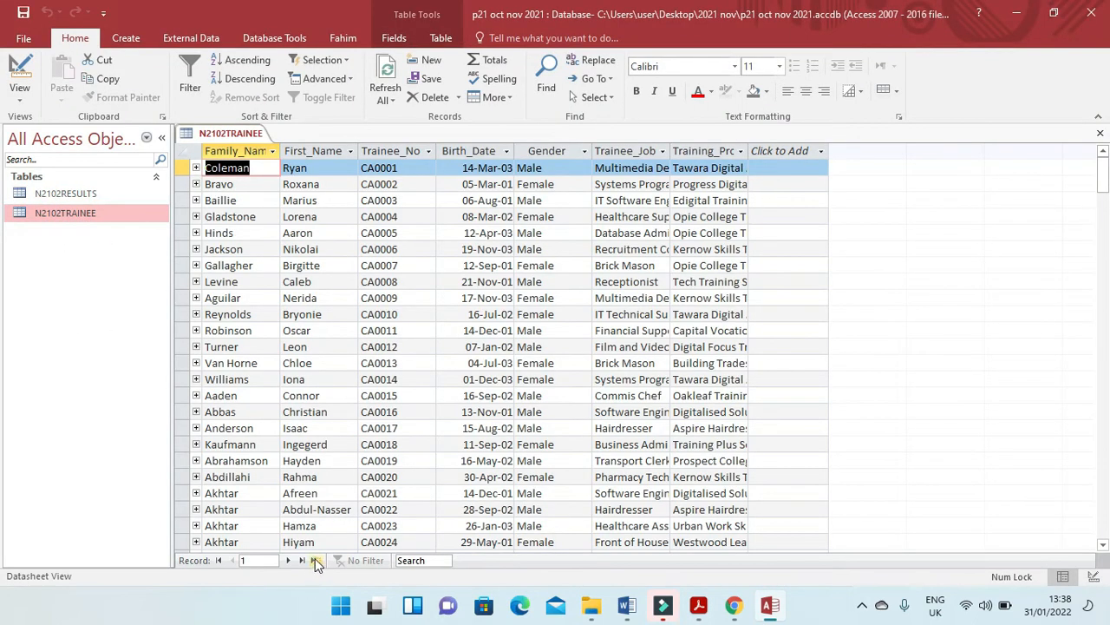
click(316, 560)
Fill in the new record's Family_Name and First_Name with the trainee's name from step 19 of the exam paper.
key(alt+Tab)
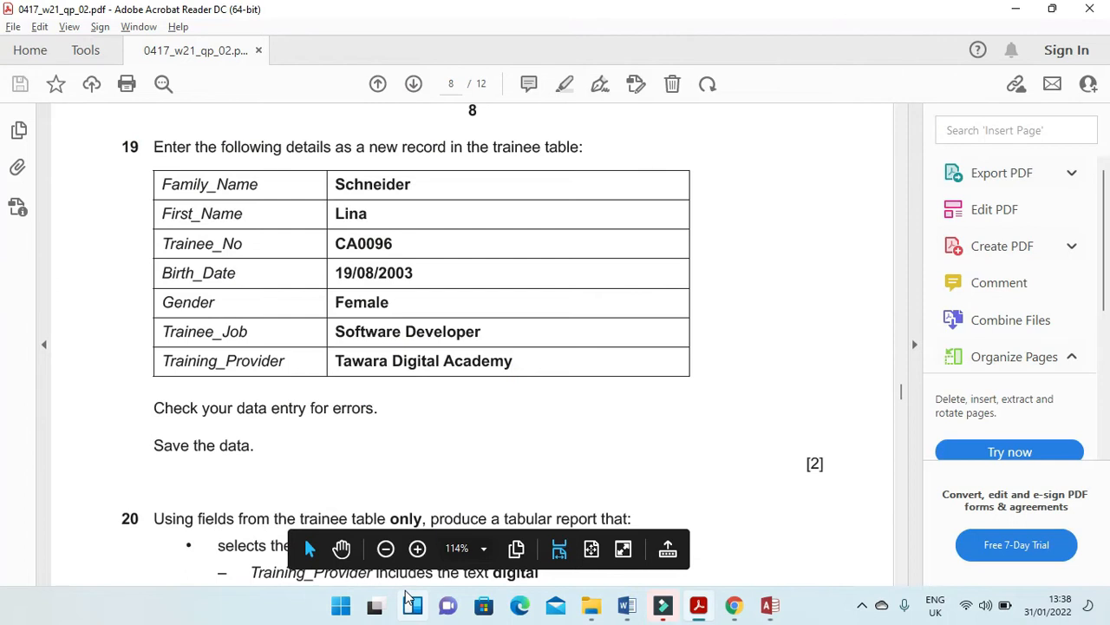
drag(411, 184, 335, 184)
key(ctrl+c)
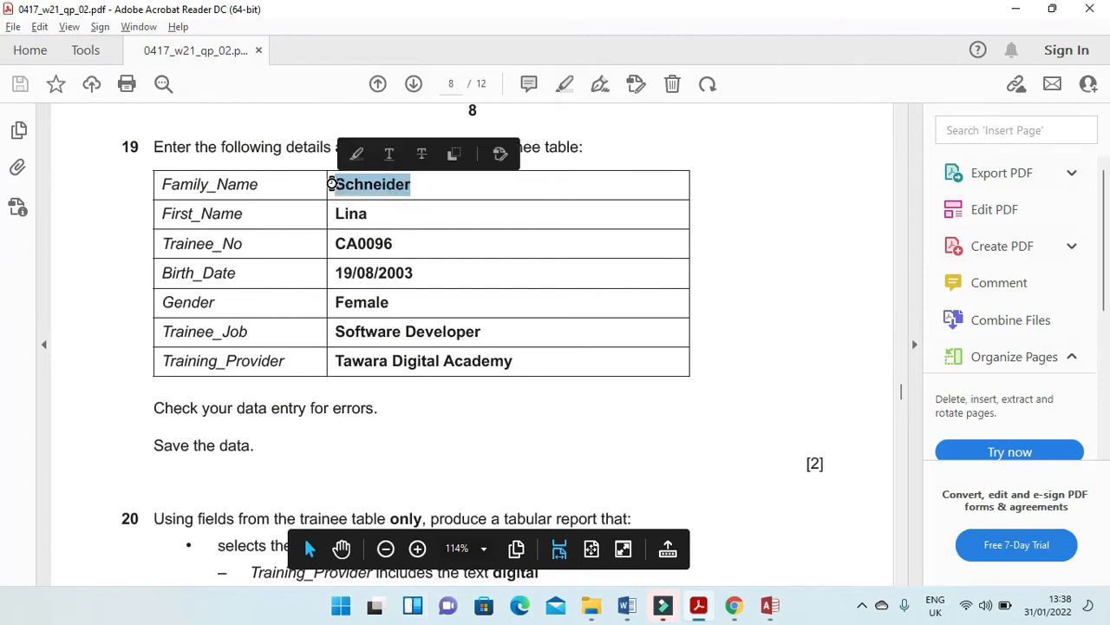
key(alt+Tab)
key(ctrl+v)
click(316, 542)
key(alt+Tab)
key(alt+Tab)
key(Caps_Lock)
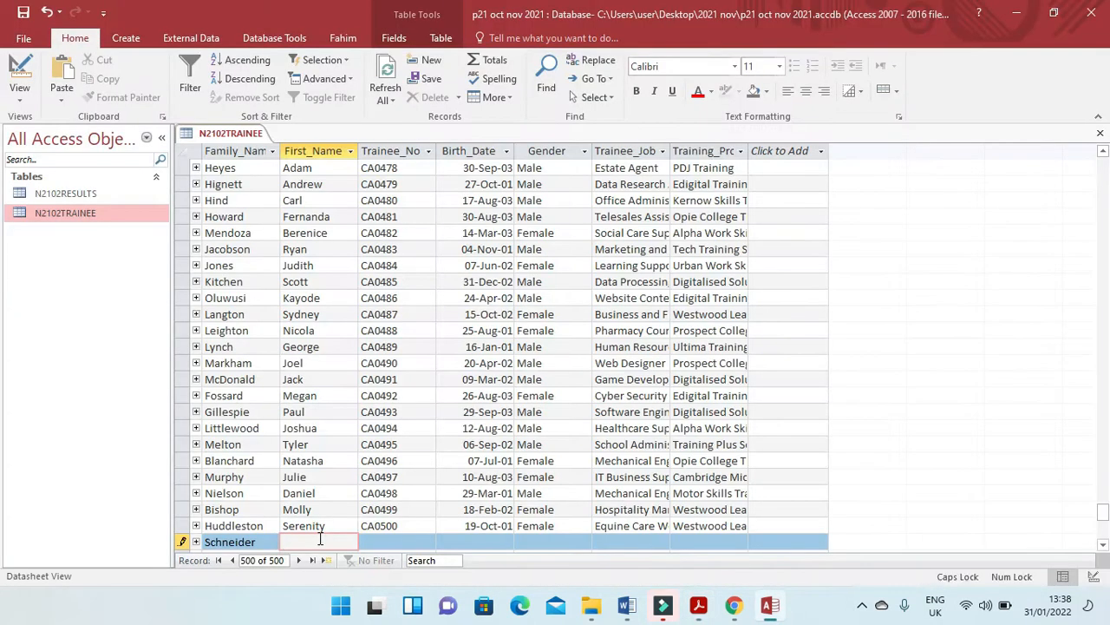
key(Caps_Lock)
text(Lina)
click(411, 534)
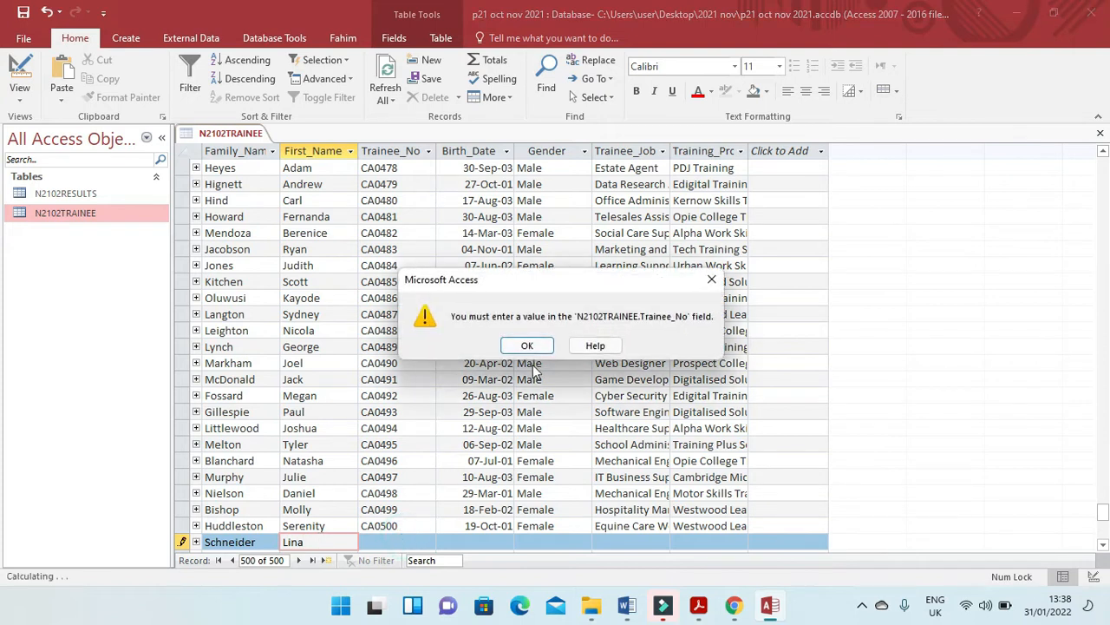
click(527, 345)
Enter the trainee number given in the exam paper in the new record's Trainee_No field.
click(397, 539)
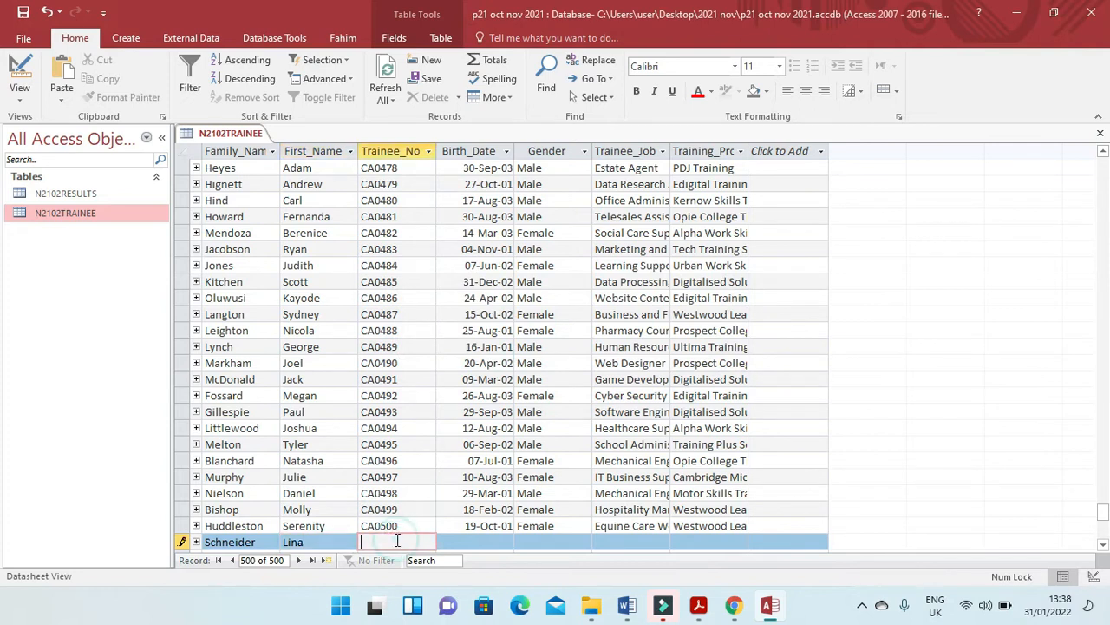
key(alt+Tab)
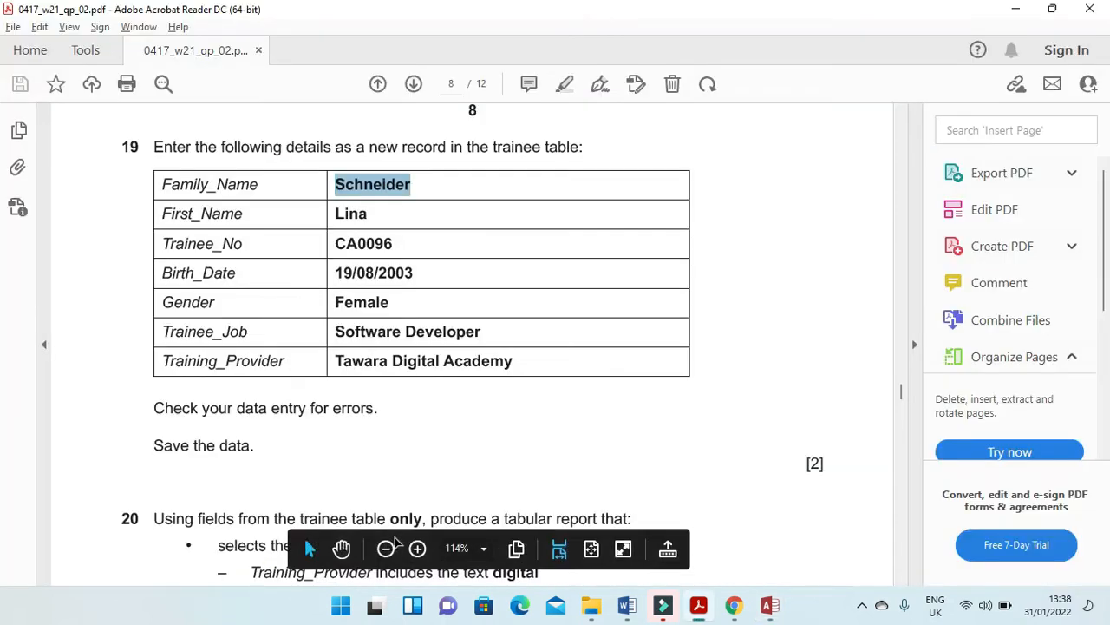
key(alt+Tab)
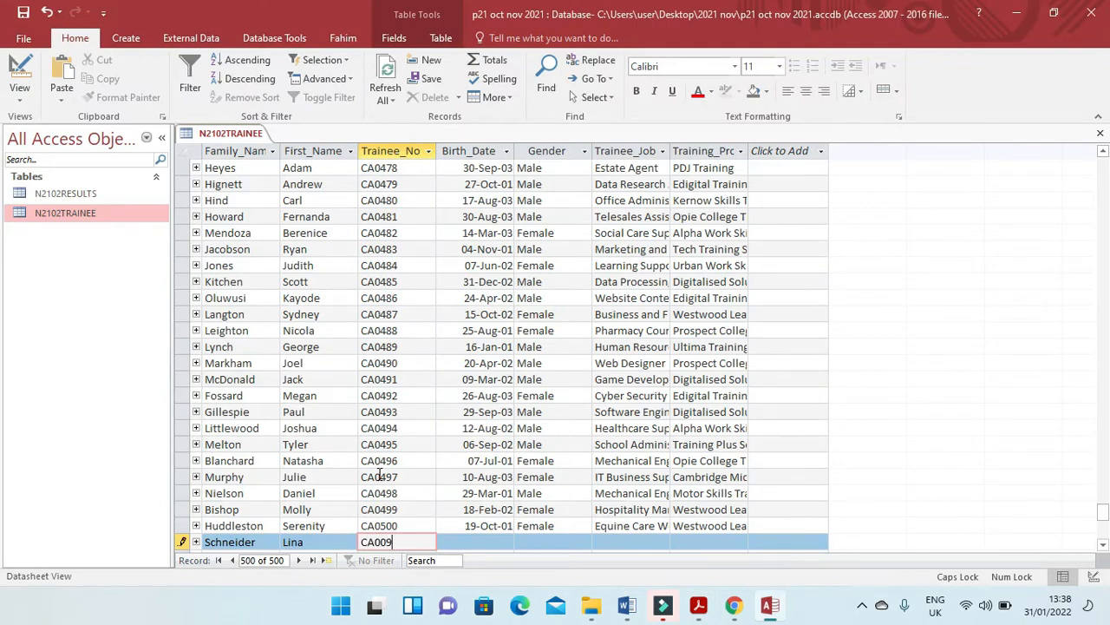
key(Tab)
Fill in the trainee's date of birth from the exam paper and set Gender to Female.
key(alt+Tab)
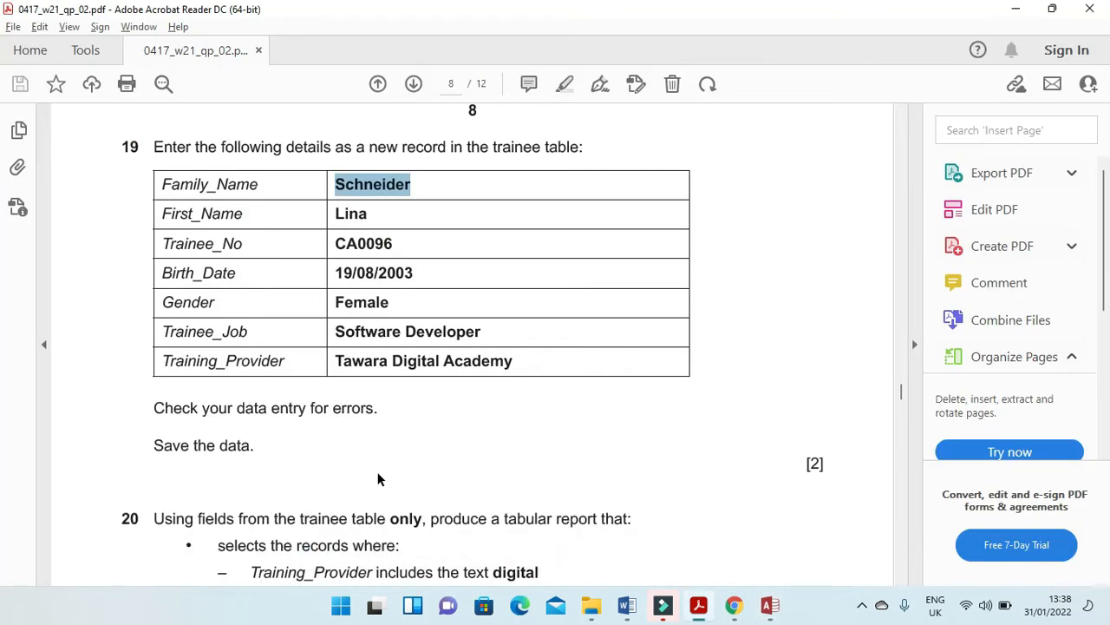
key(alt+Tab)
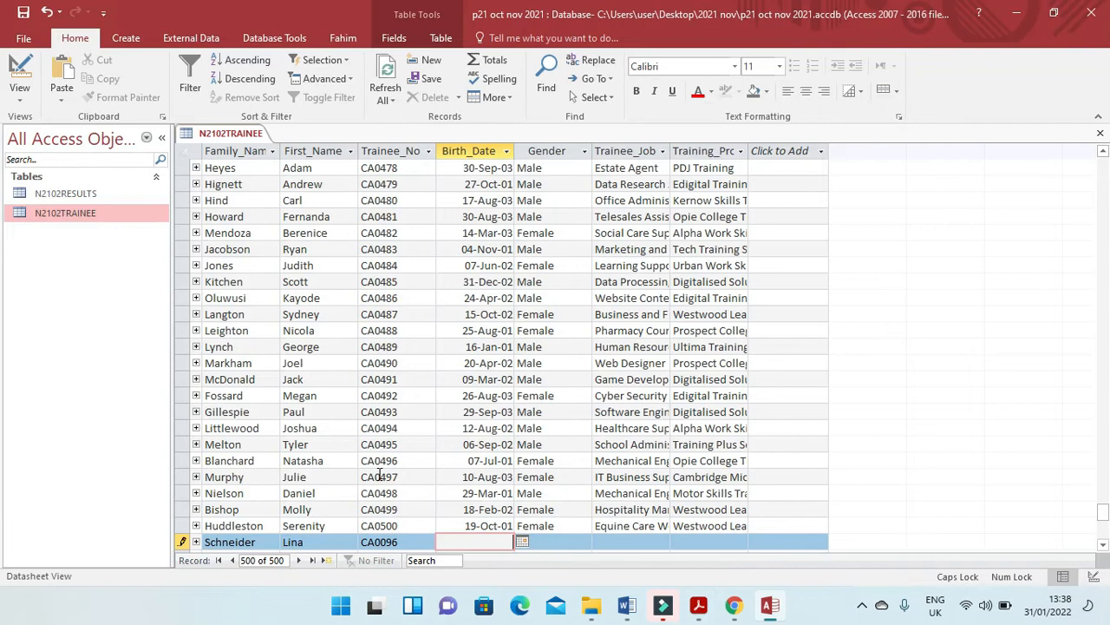
text(19/08/2003)
key(alt+Tab)
key(alt+Tab)
key(Tab)
key(Caps_Lock)
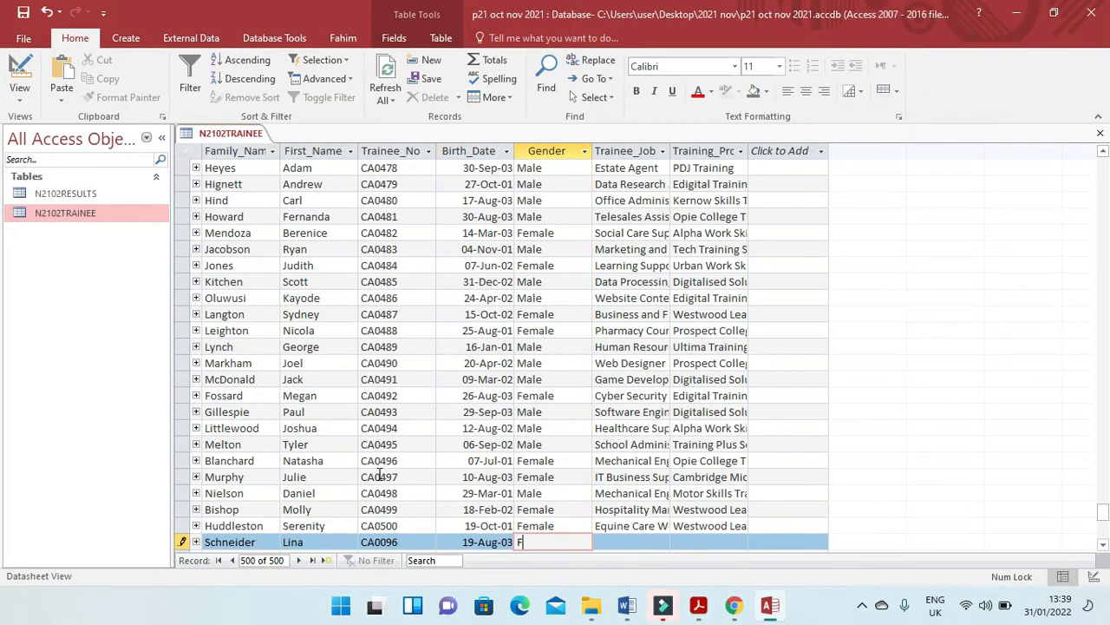
key(Tab)
Copy Software Developer from the exam paper into the new record's Trainee_Job field.
key(alt+Tab)
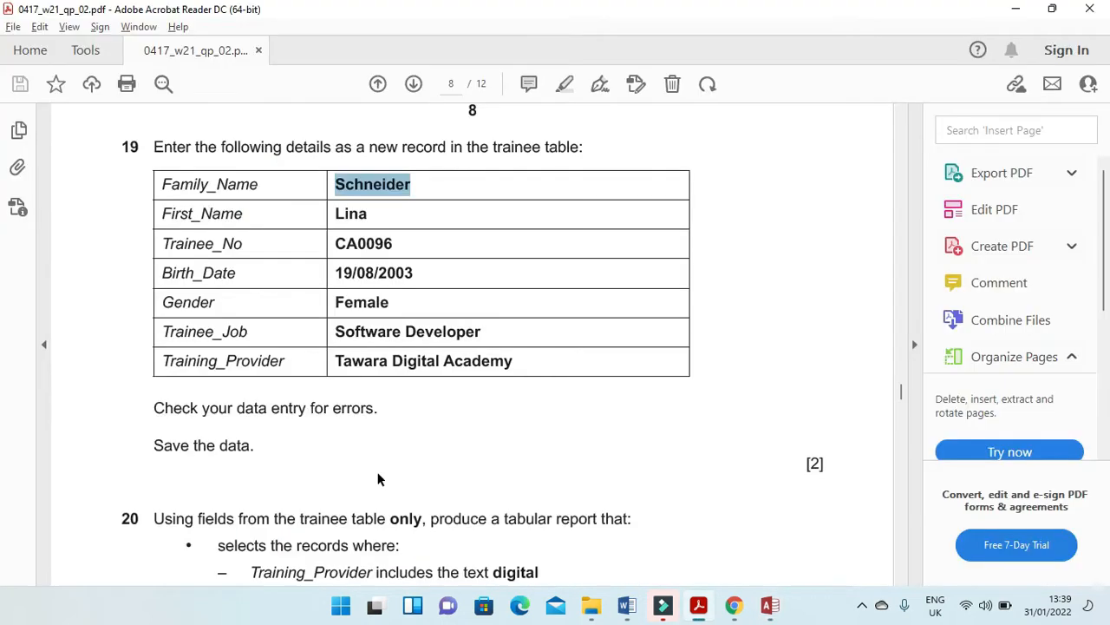
drag(486, 334, 340, 334)
key(ctrl+c)
key(alt+Tab)
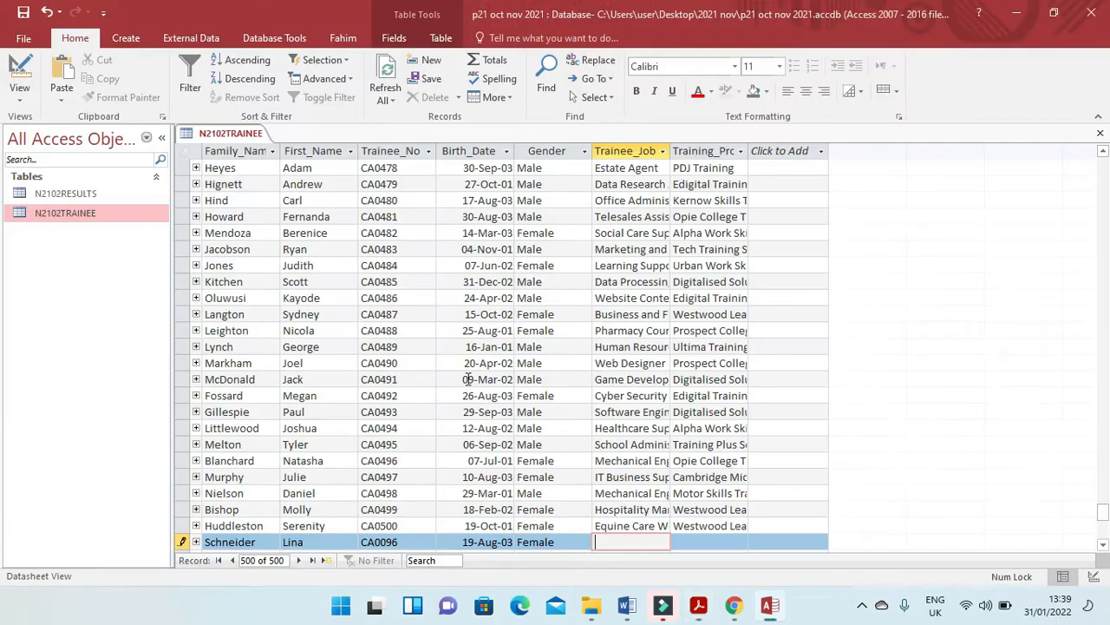
key(ctrl+v)
key(Tab)
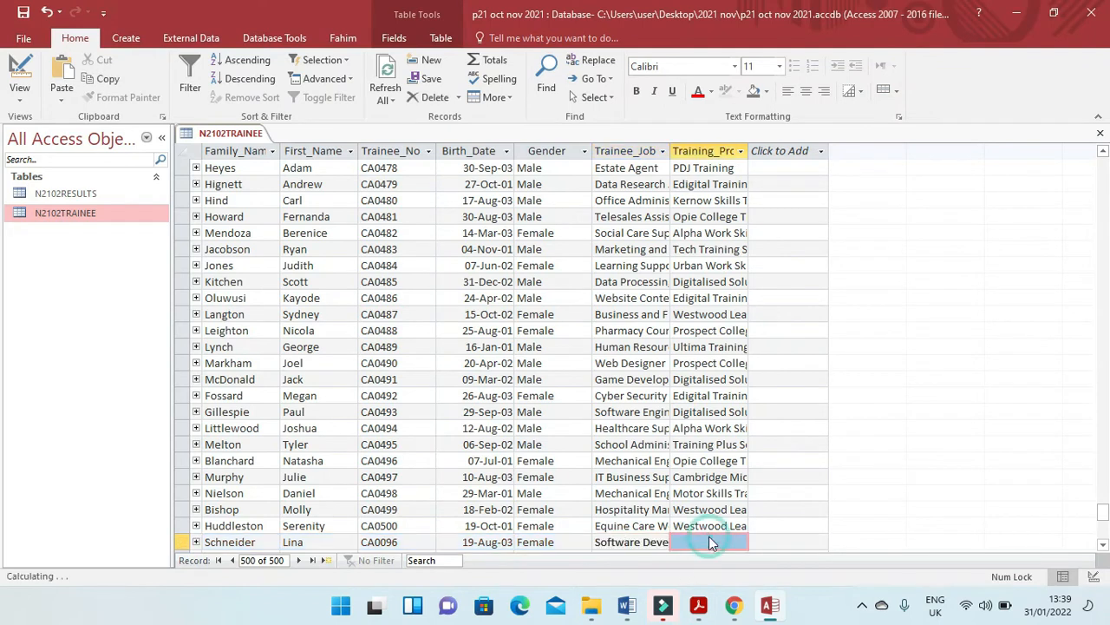
Copy Tawara Digital Academy from the exam paper into Training_Provider, and save and close the N2102TRAINEE table.
key(alt+Tab)
drag(517, 362, 341, 356)
key(ctrl+c)
key(alt+Tab)
key(ctrl+v)
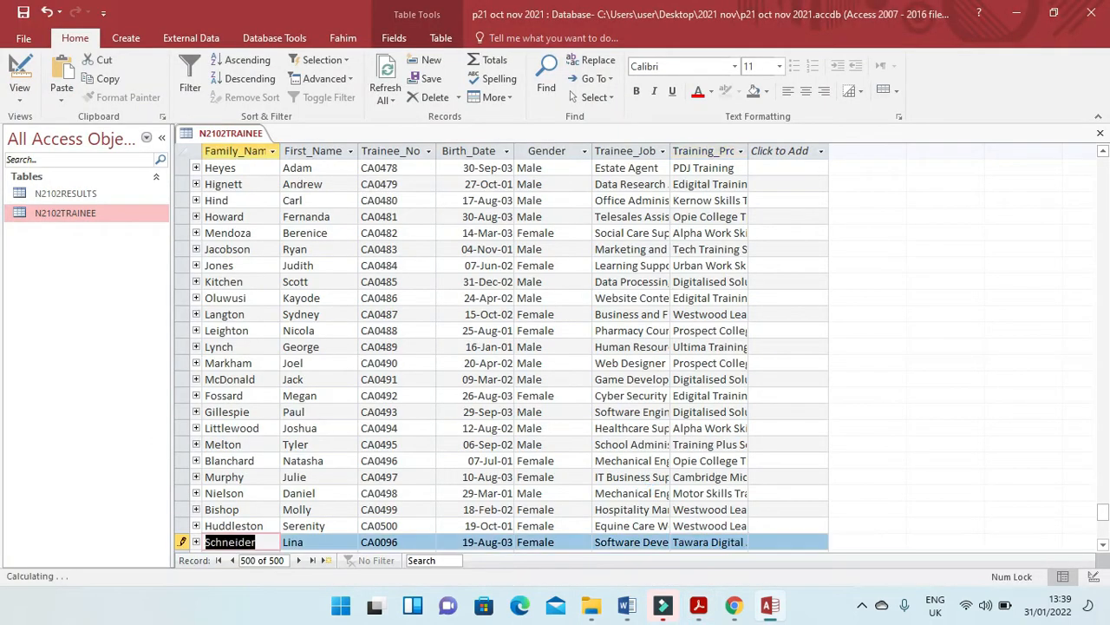
click(23, 13)
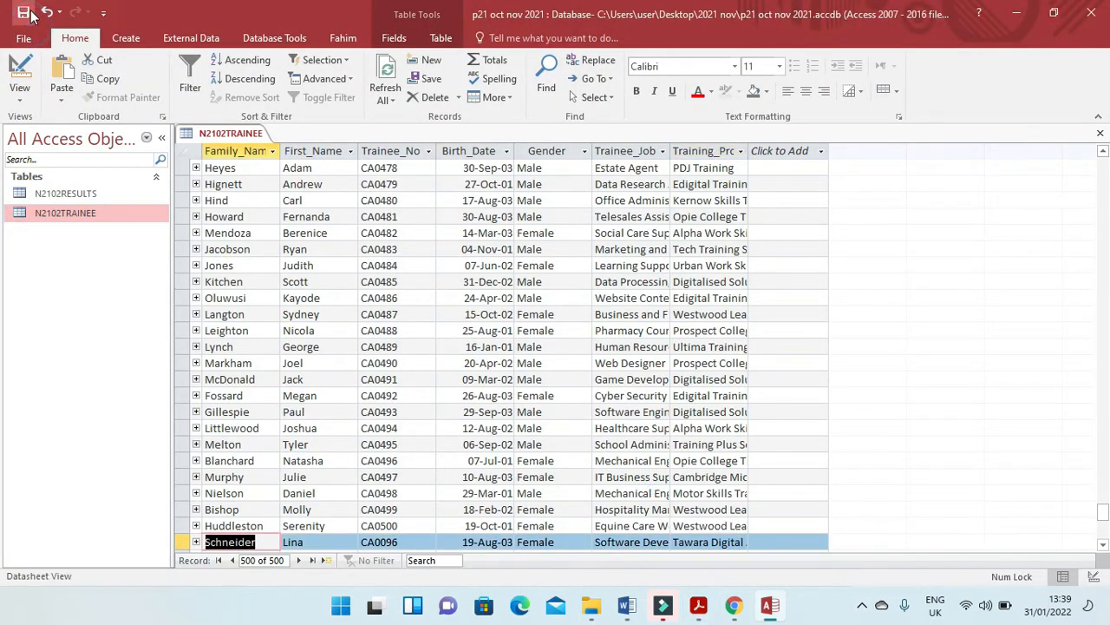
click(1100, 133)
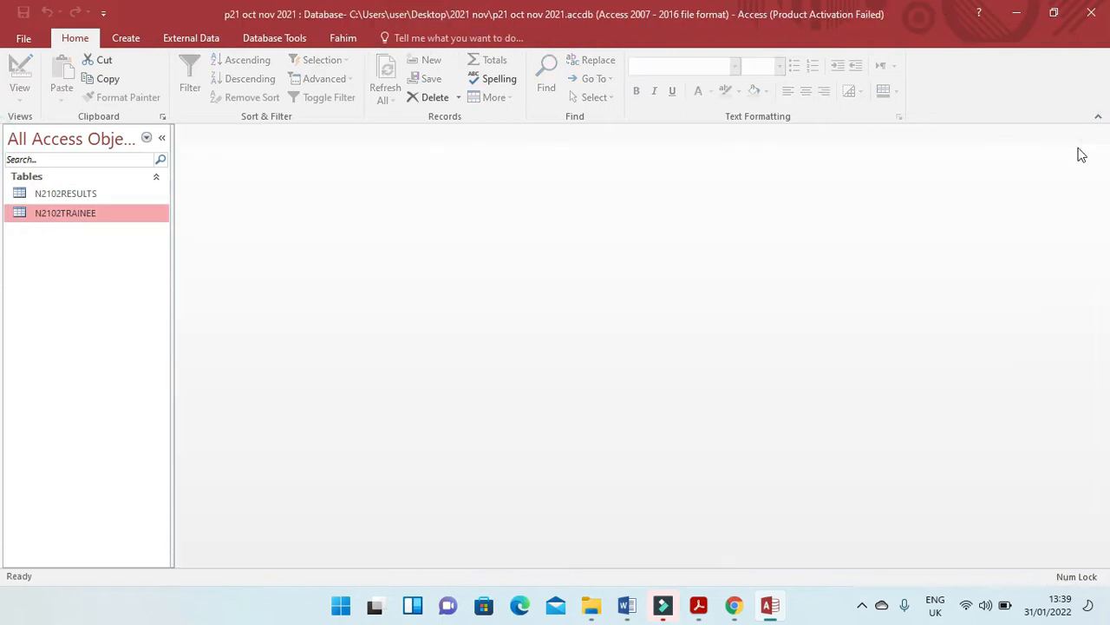
Read step 20 of the exam paper and start a simple wizard query in Access containing all fields of N2102TRAINEE.
key(alt+Tab)
scroll(347, 414, down, 3)
scroll(346, 415, down, 6)
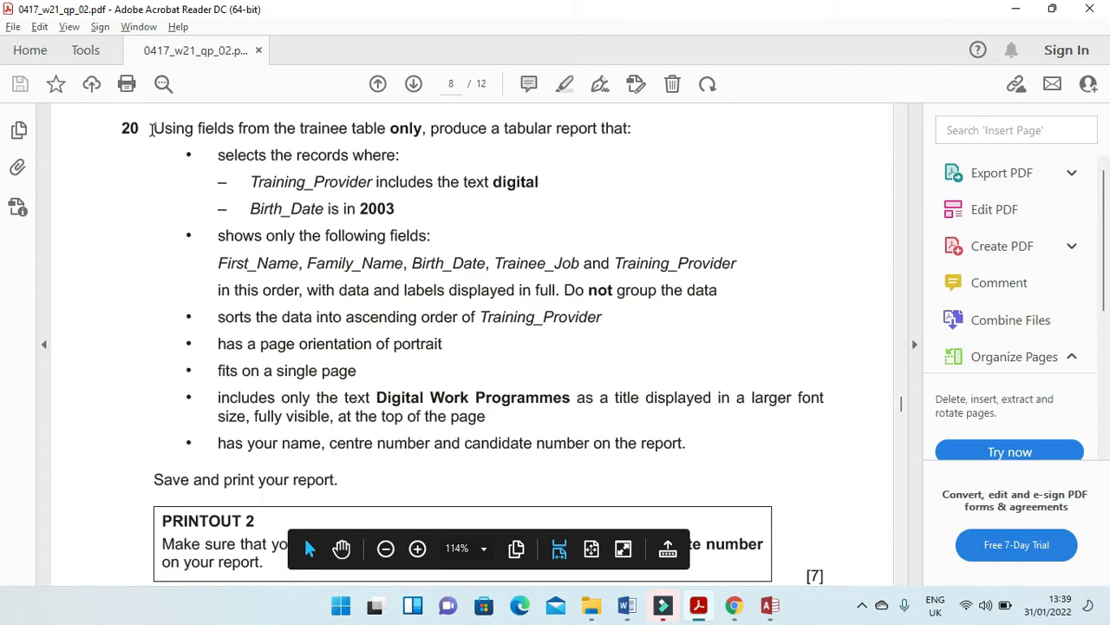
drag(152, 130, 423, 131)
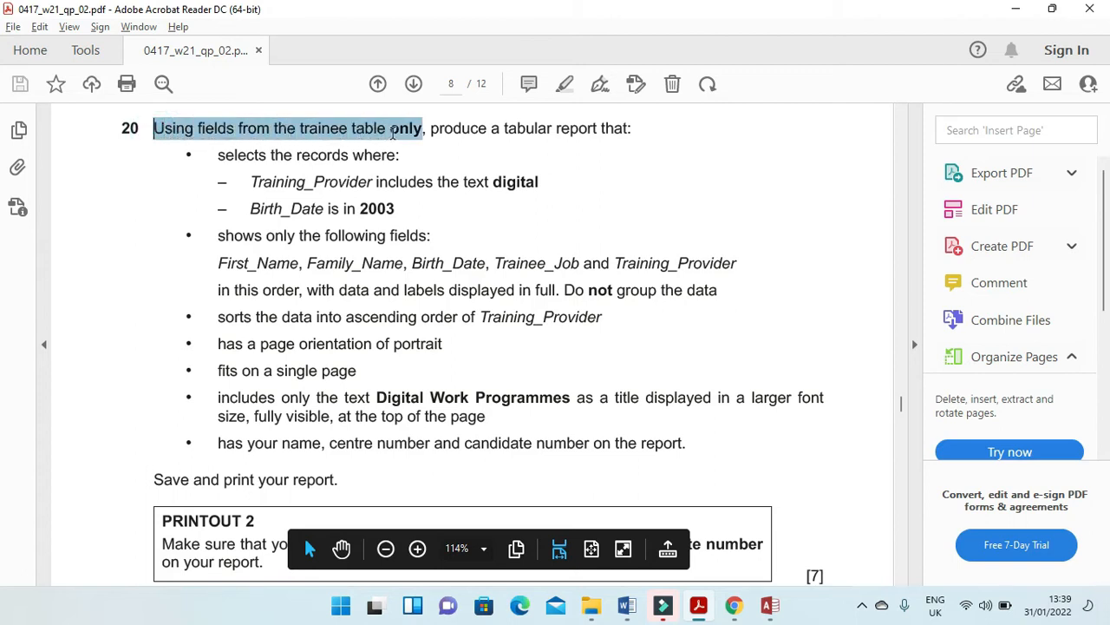
key(alt+Tab)
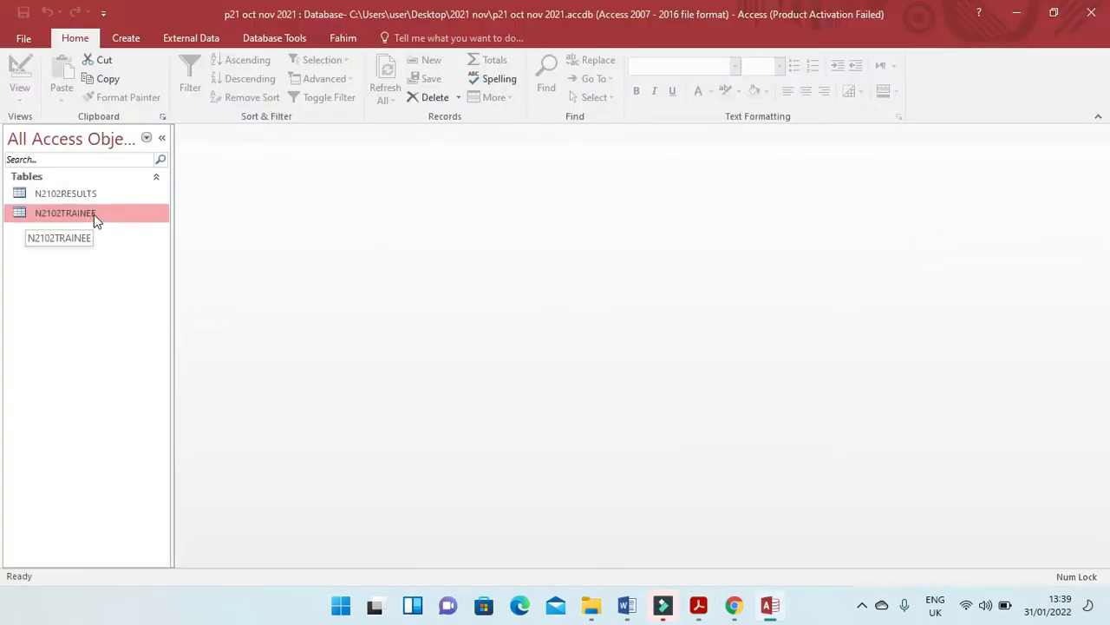
click(128, 40)
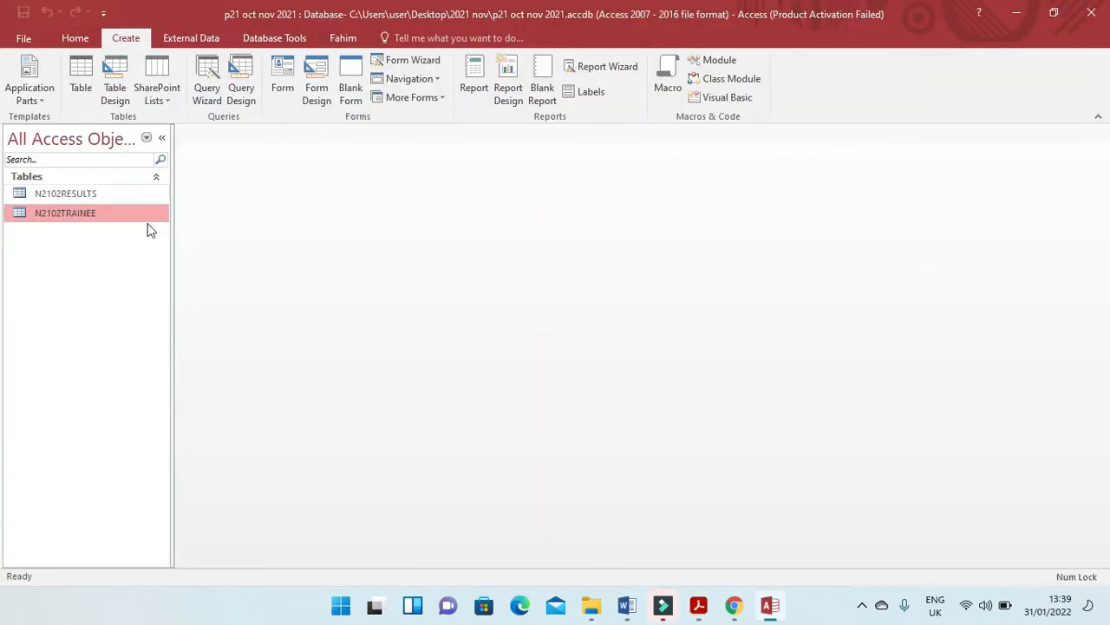
click(205, 88)
click(620, 384)
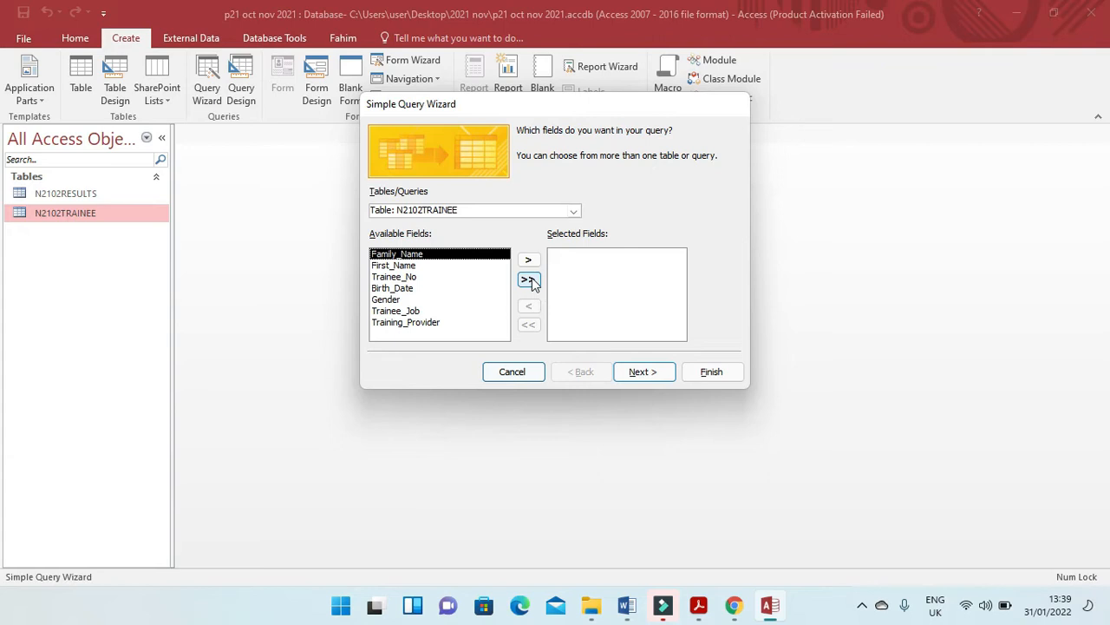
click(529, 280)
click(642, 373)
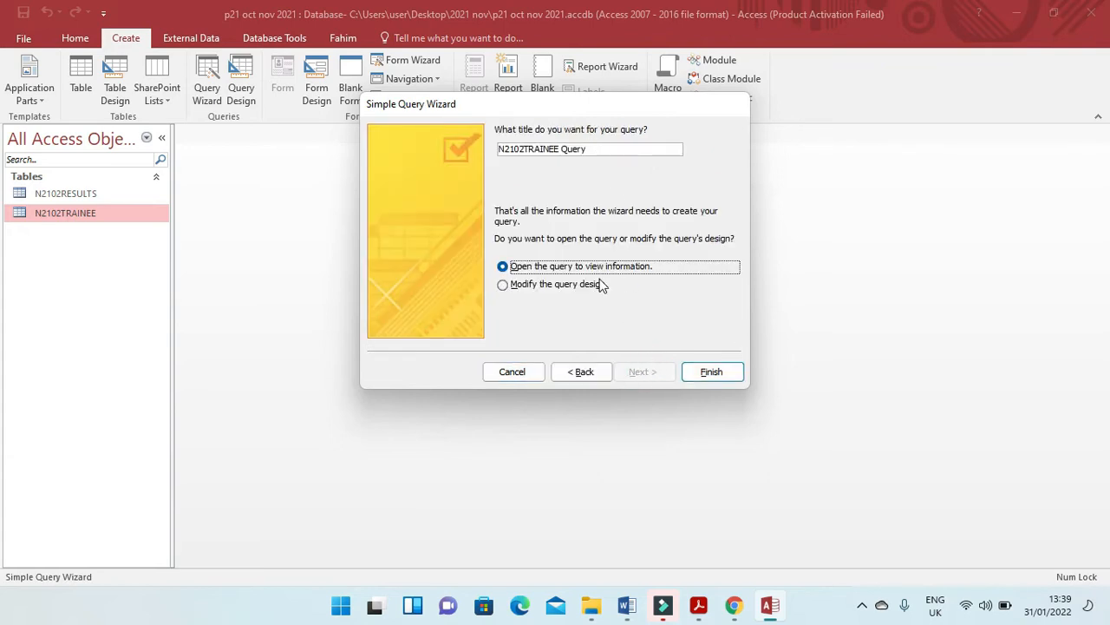
Title the query 20 and finish the wizard with the query open for design changes.
click(587, 285)
drag(605, 147, 465, 147)
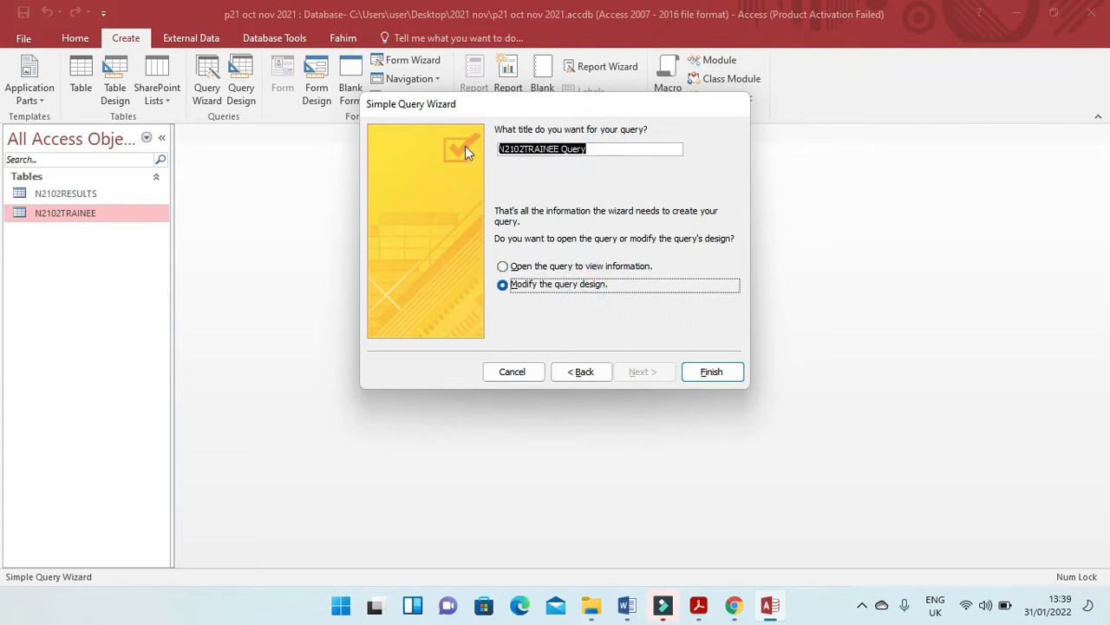
key(alt+Tab)
key(alt+Tab)
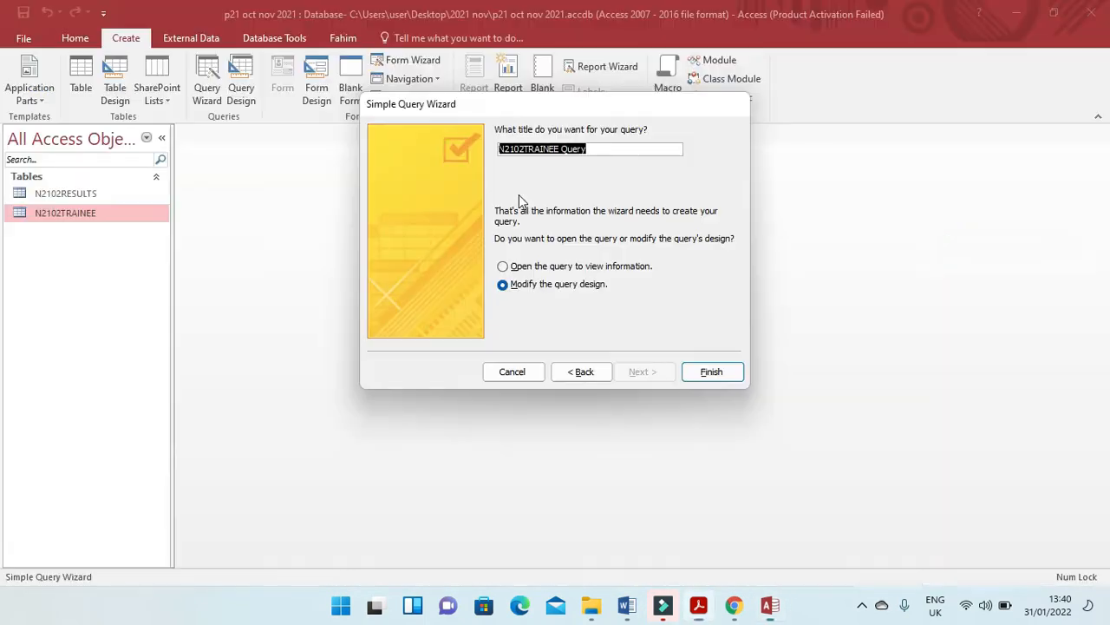
text(20)
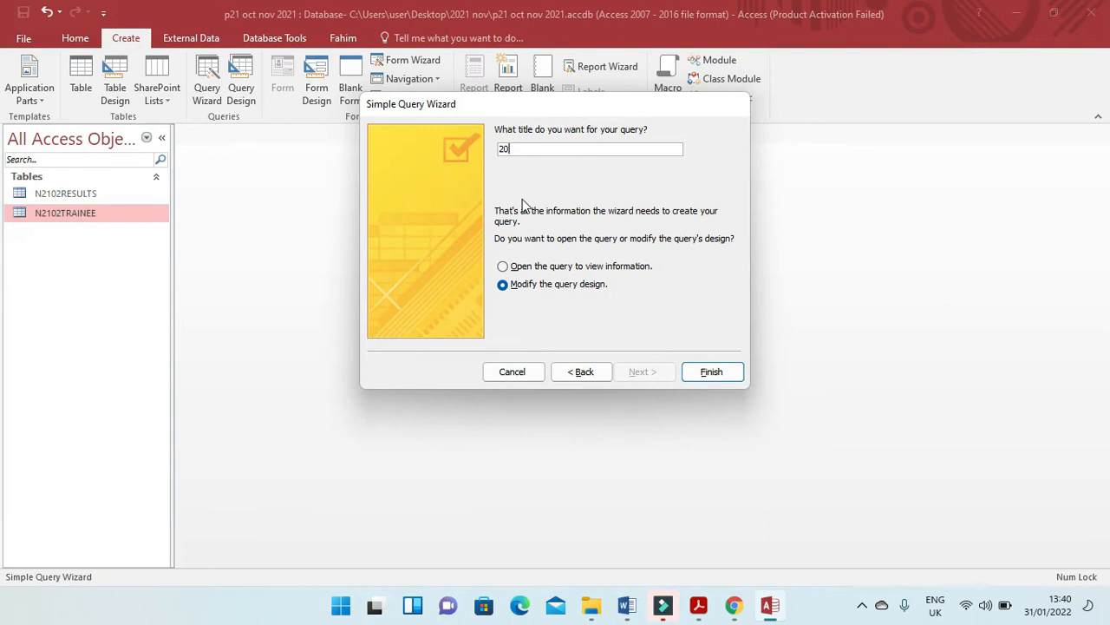
click(707, 375)
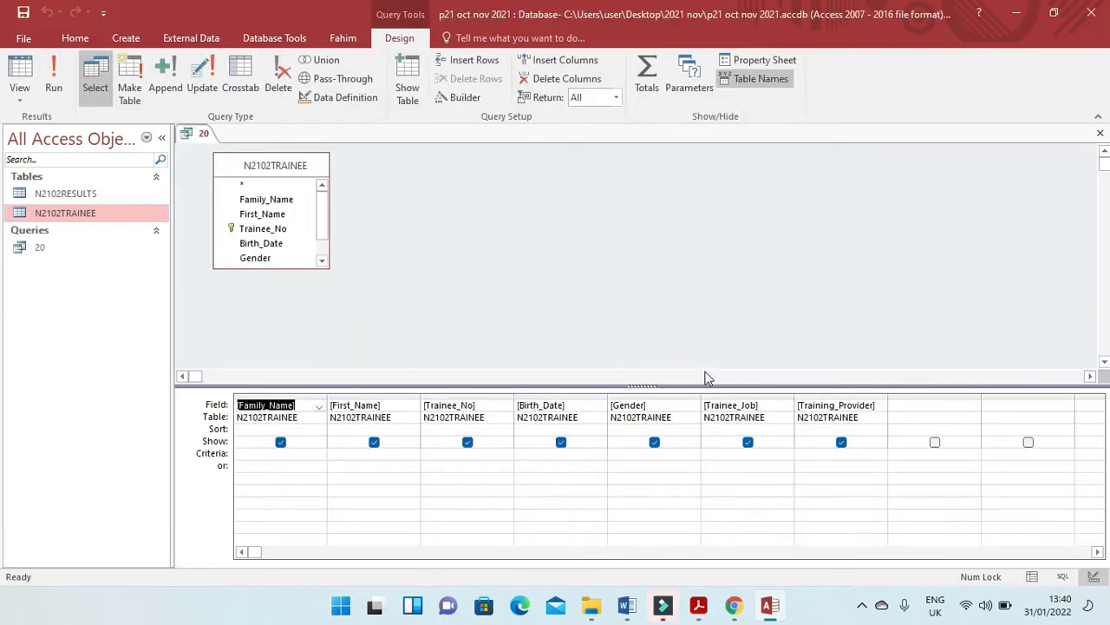
Following step 20 of the exam paper, set the query's Training_Provider criterion to *digital*.
key(alt+Tab)
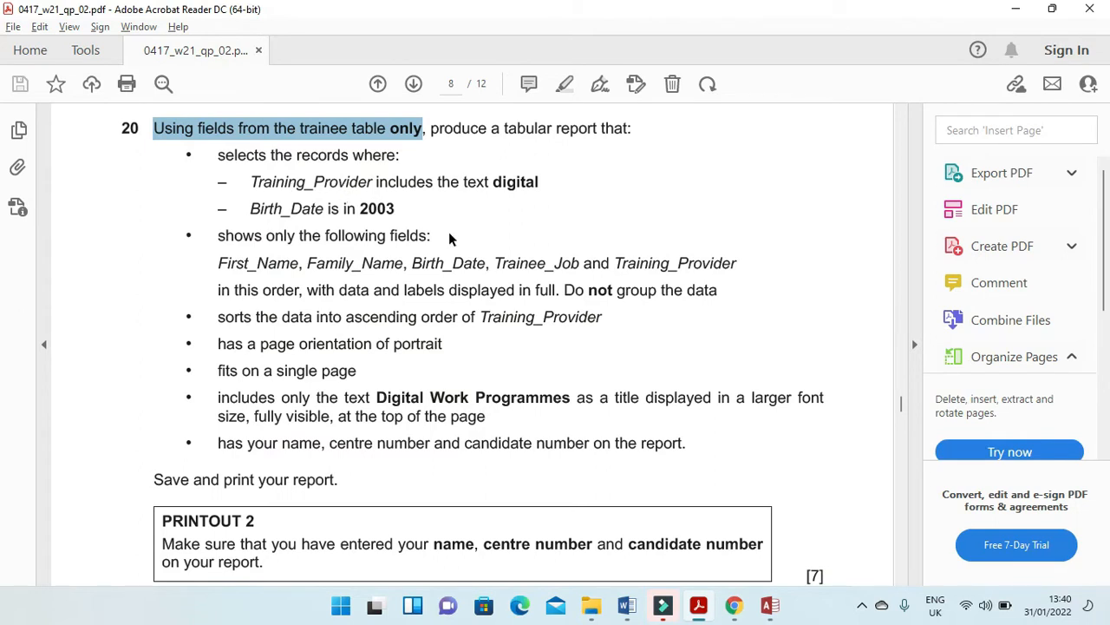
drag(249, 185, 525, 191)
key(alt+Tab)
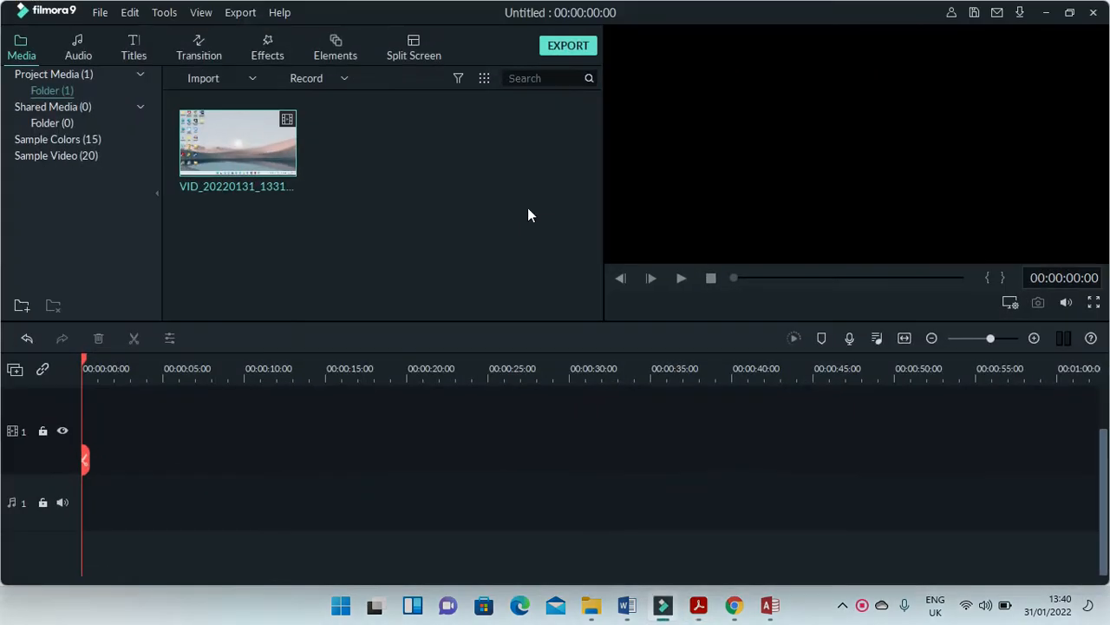
key(alt+Tab)
click(768, 606)
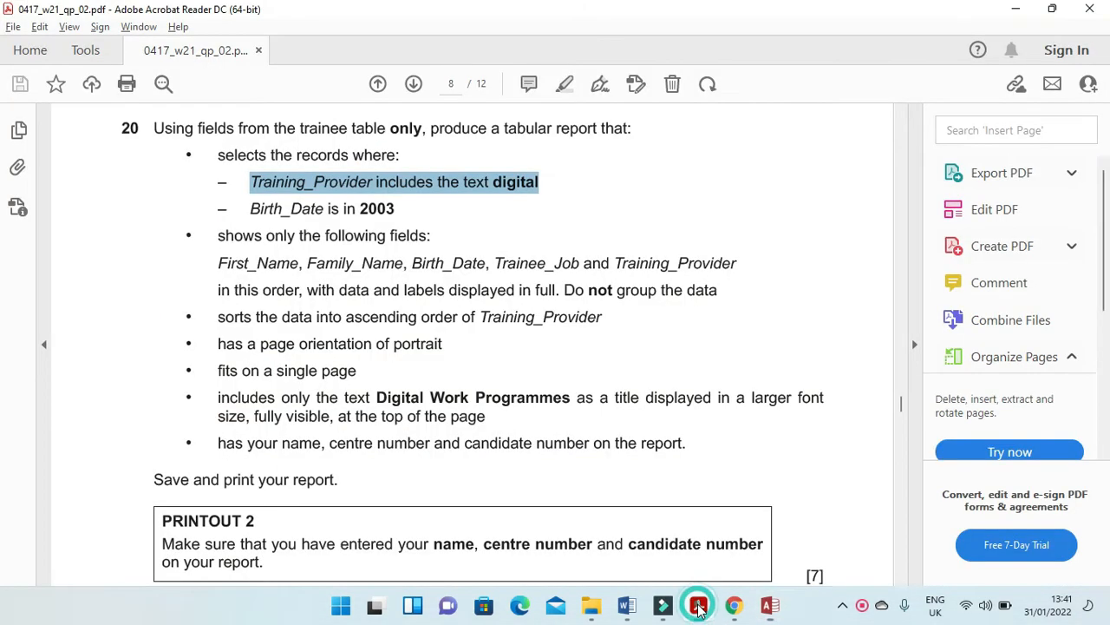
click(699, 605)
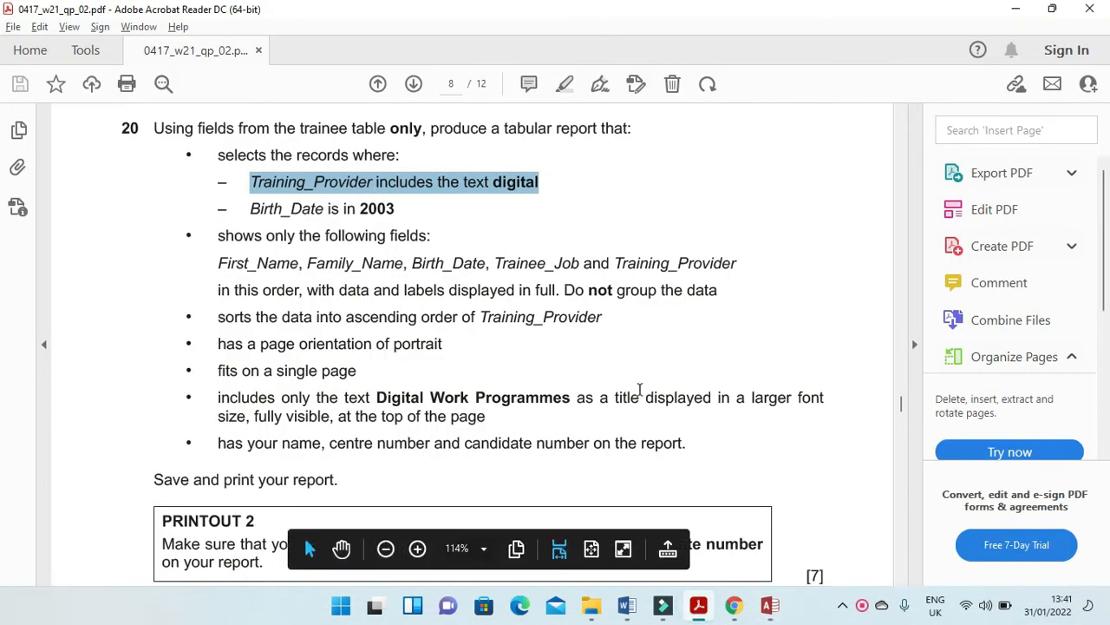
click(769, 607)
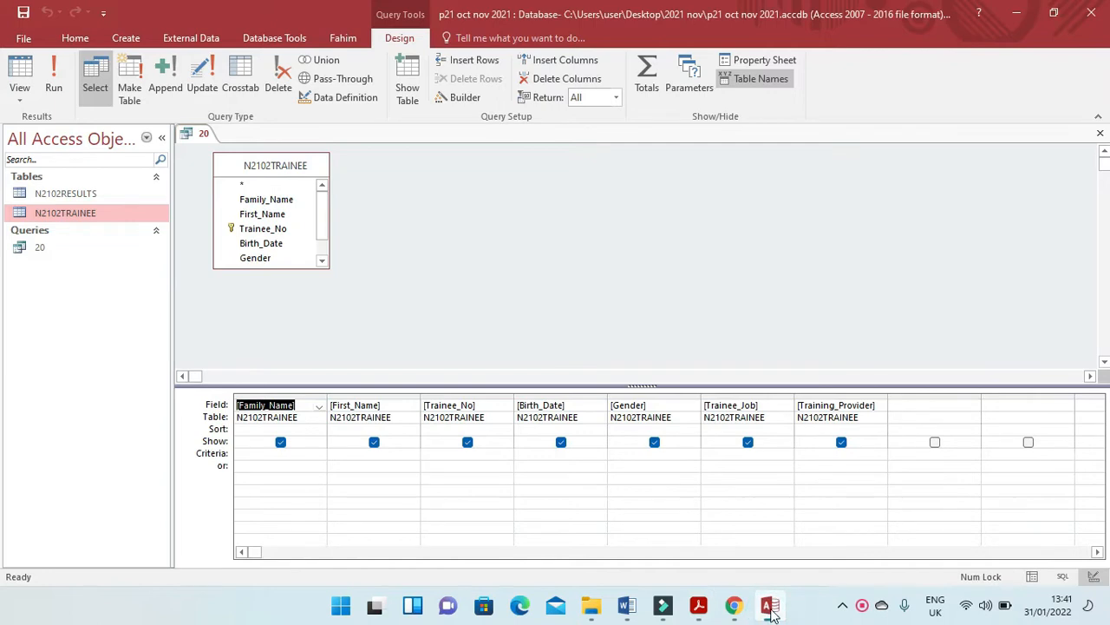
click(815, 458)
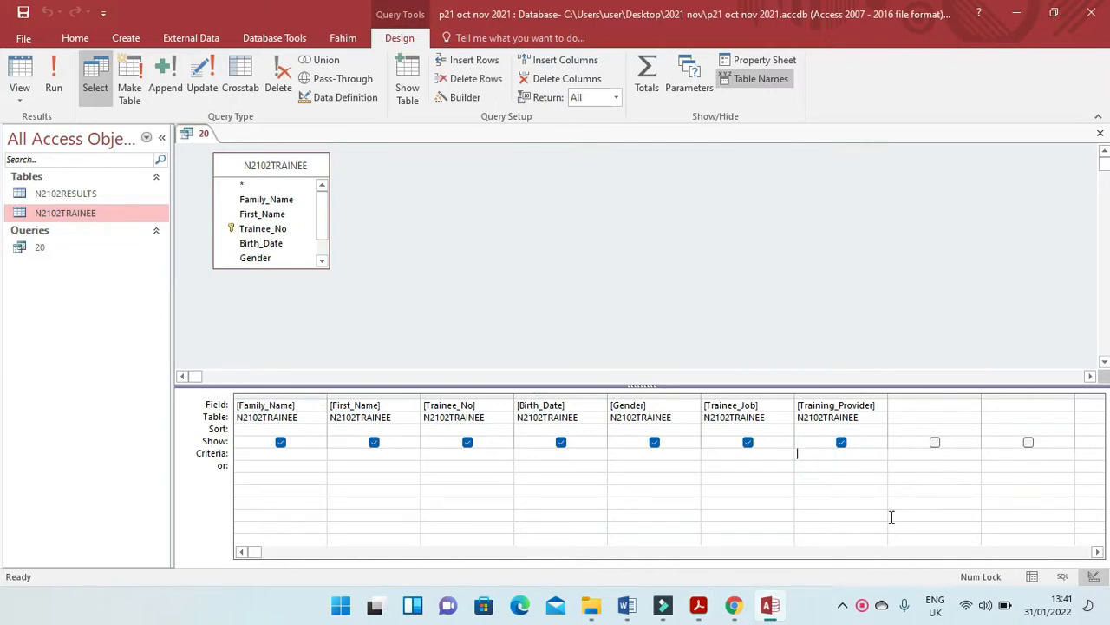
text(*digital*)
Check the date condition in the exam paper and set the Birth_Date criterion to between 1/1/2003 and 31/12/2003.
key(alt+Tab)
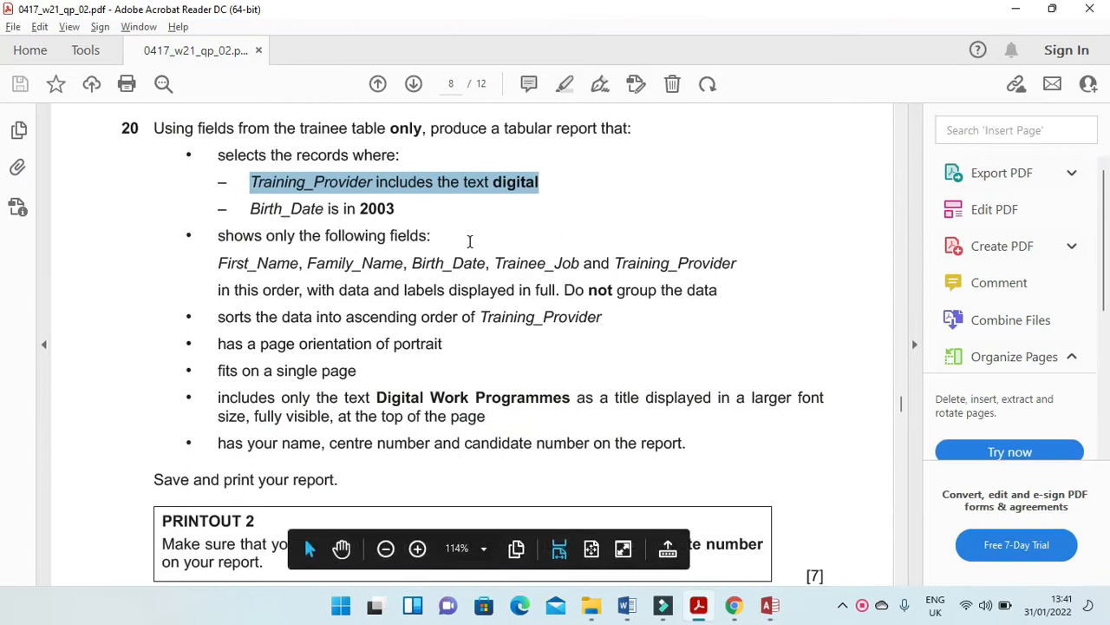
key(alt+Tab)
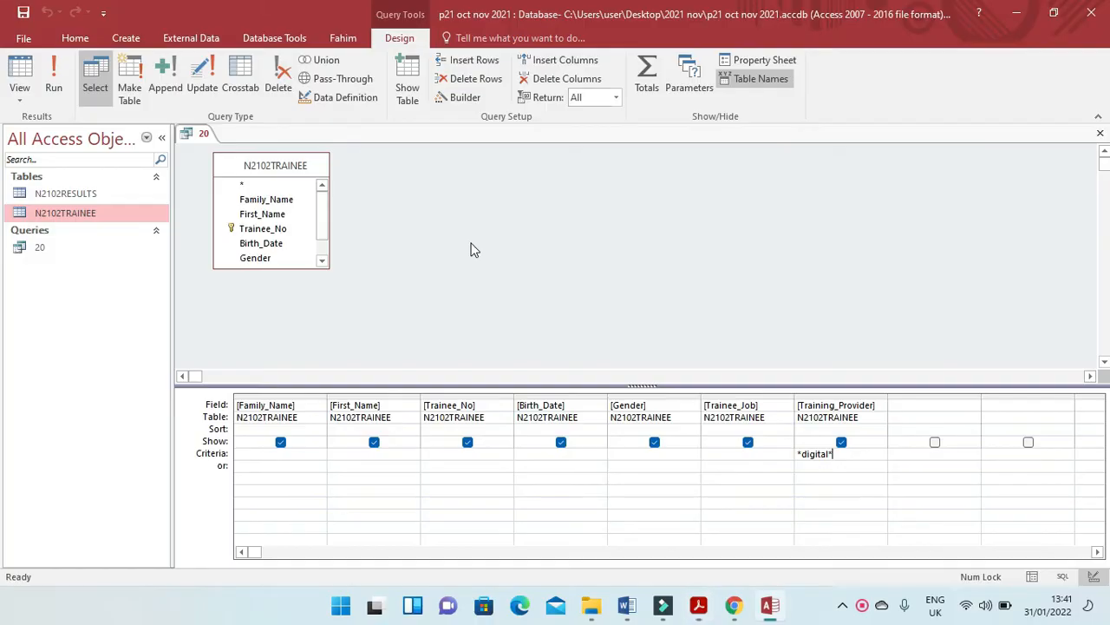
click(534, 456)
text(between)
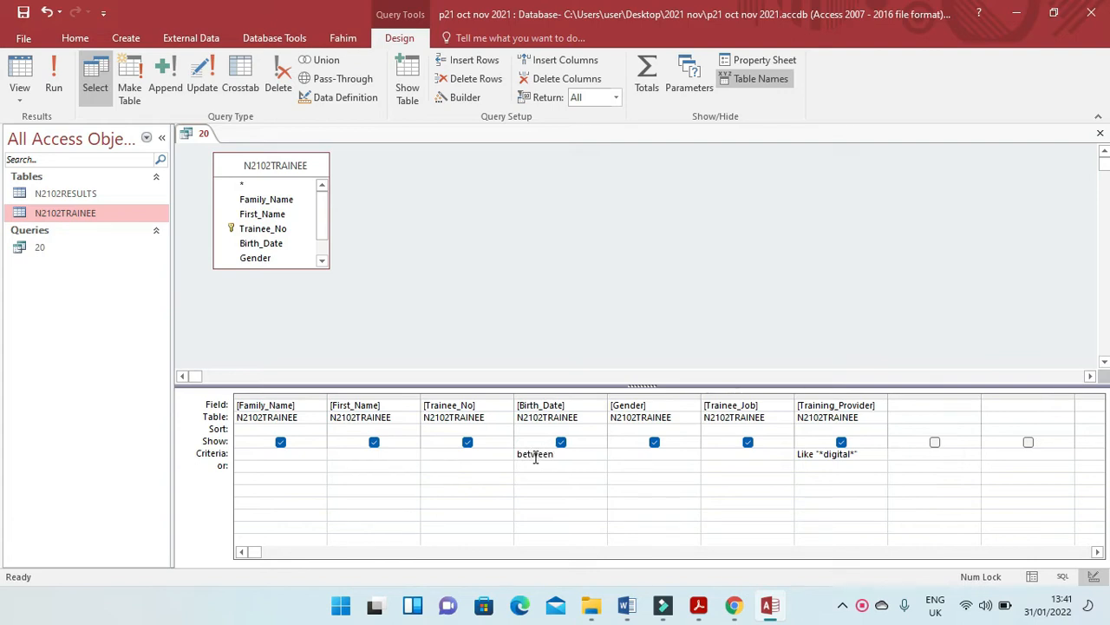
text( 1/1/20)
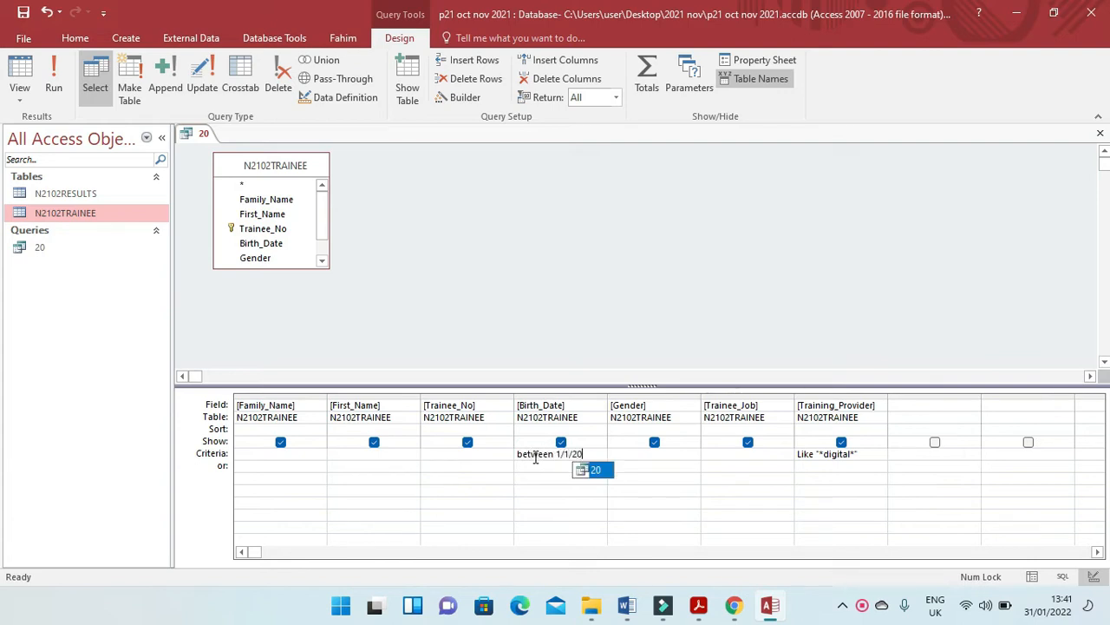
text(03 na)
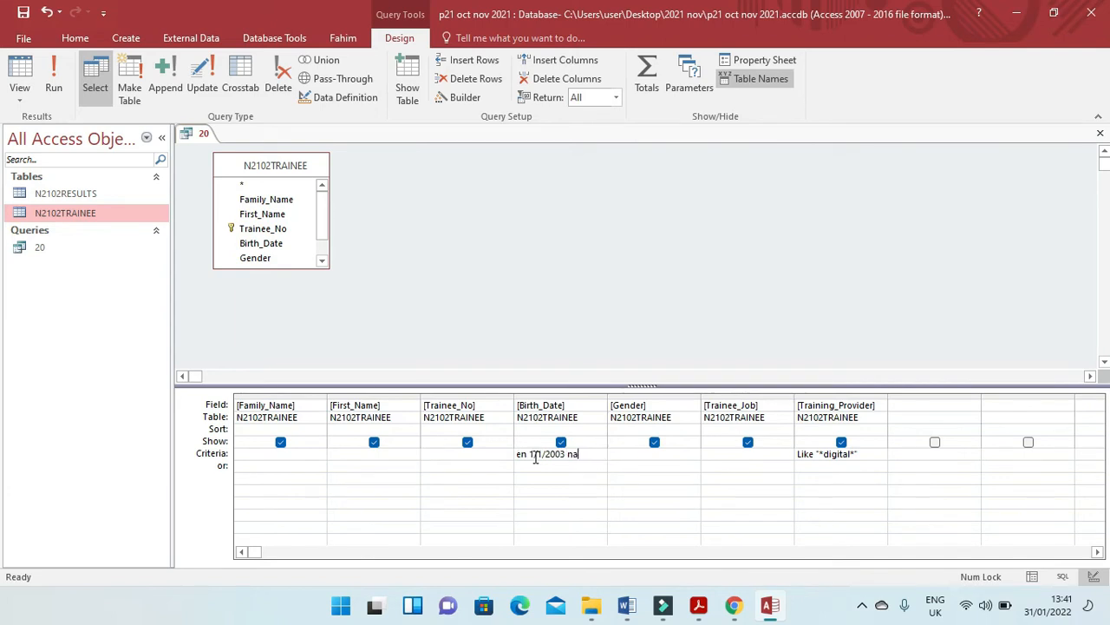
text(dnd 31/12/200)
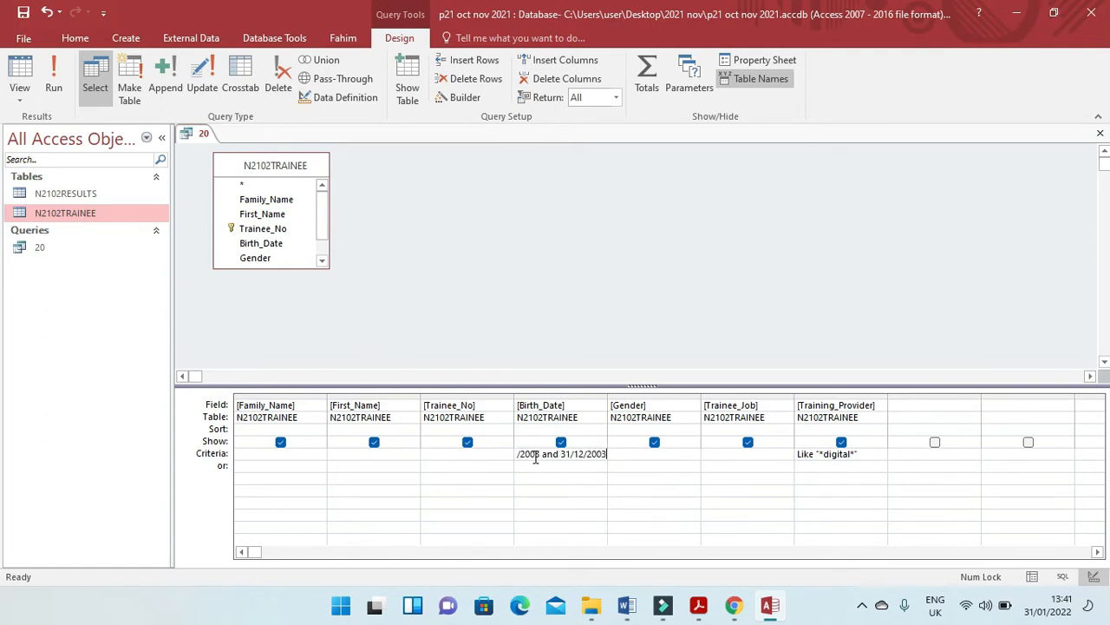
text(3)
Run the query, look through its records and fit the Trainee_Job and Training_Provider columns to their contents.
click(51, 69)
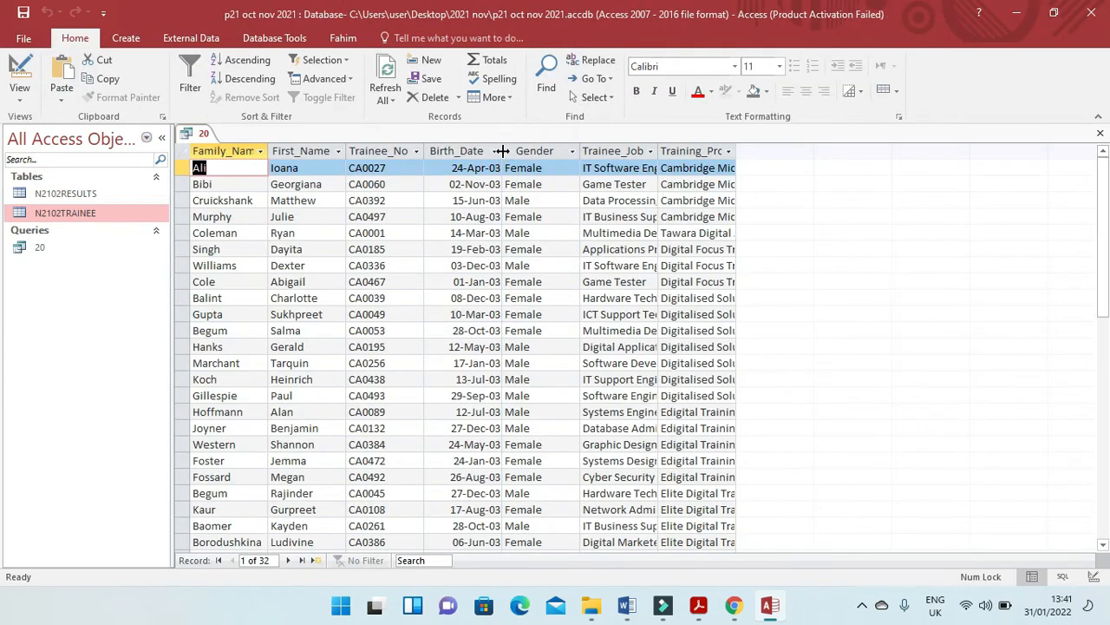
scroll(486, 486, down, 4)
scroll(486, 483, up, 4)
double_click(657, 151)
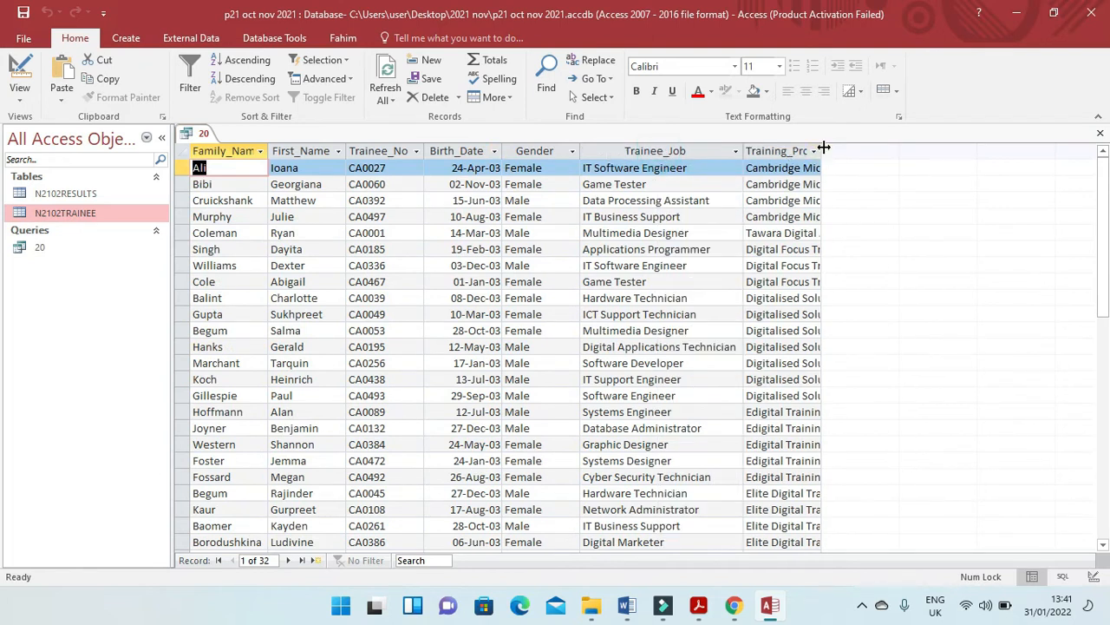
double_click(822, 151)
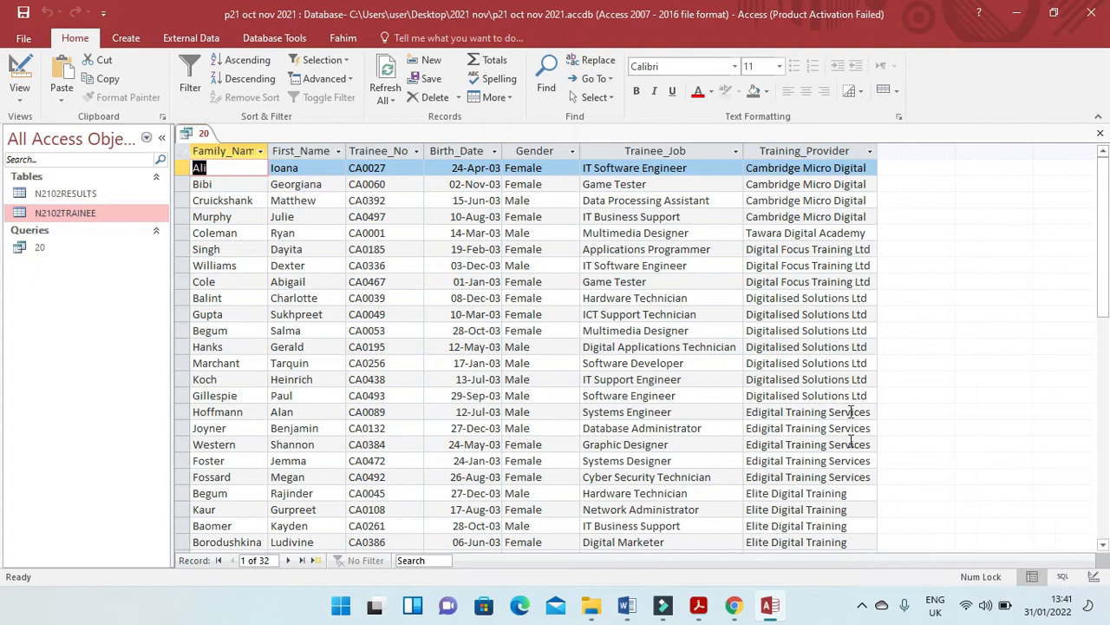
Compare the query design with the exam paper's field list and hide the Trainee_No and Gender fields from the results.
click(699, 606)
drag(213, 238, 440, 239)
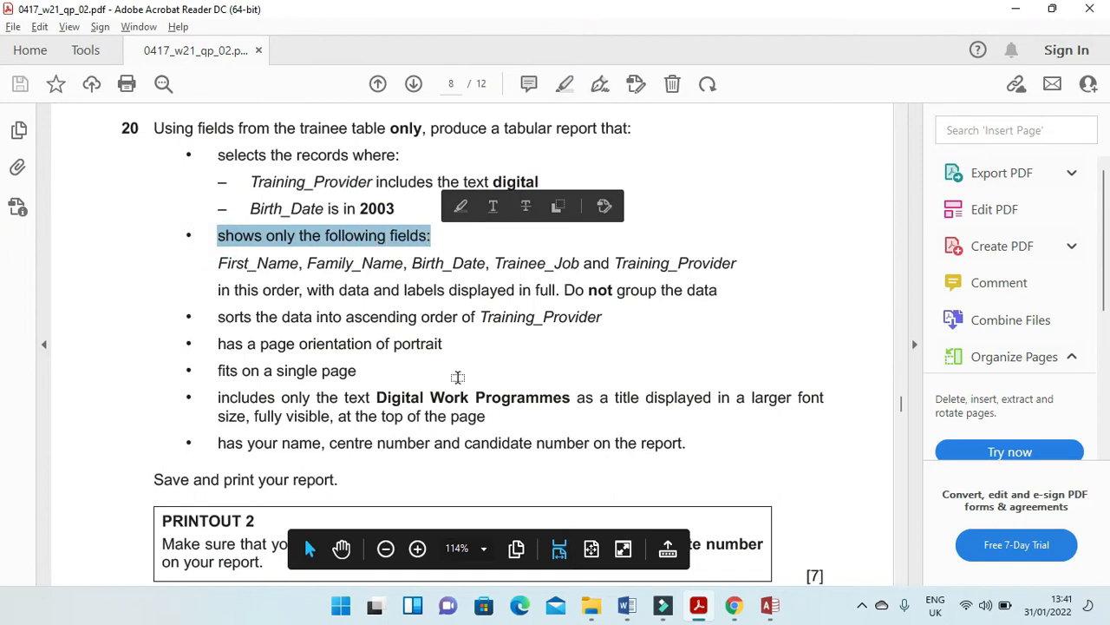
key(alt+Tab)
click(20, 74)
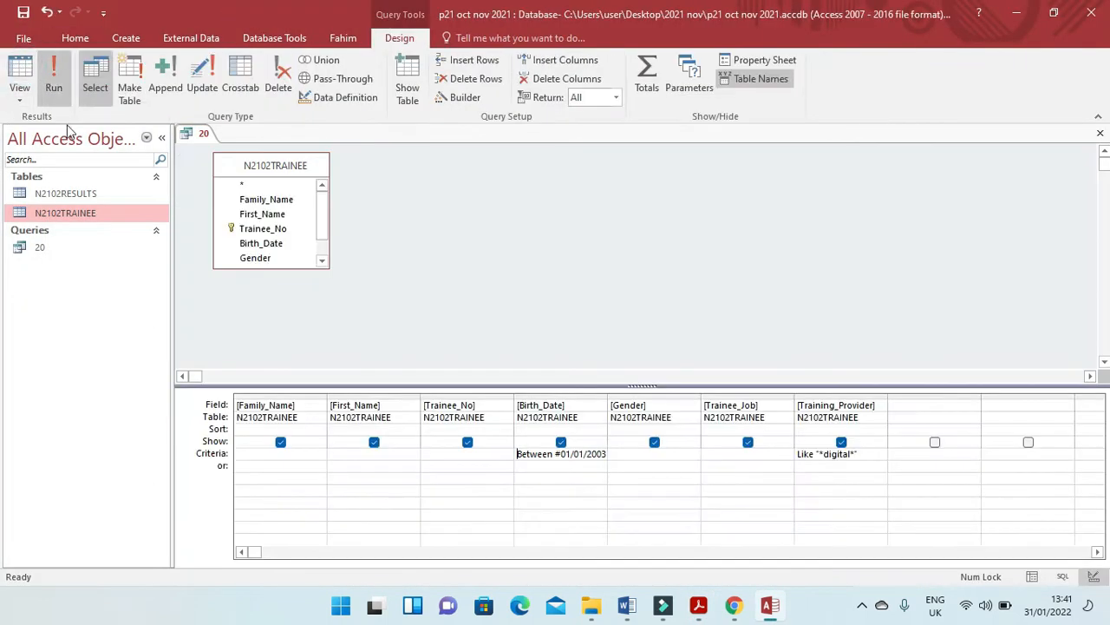
key(alt+Tab)
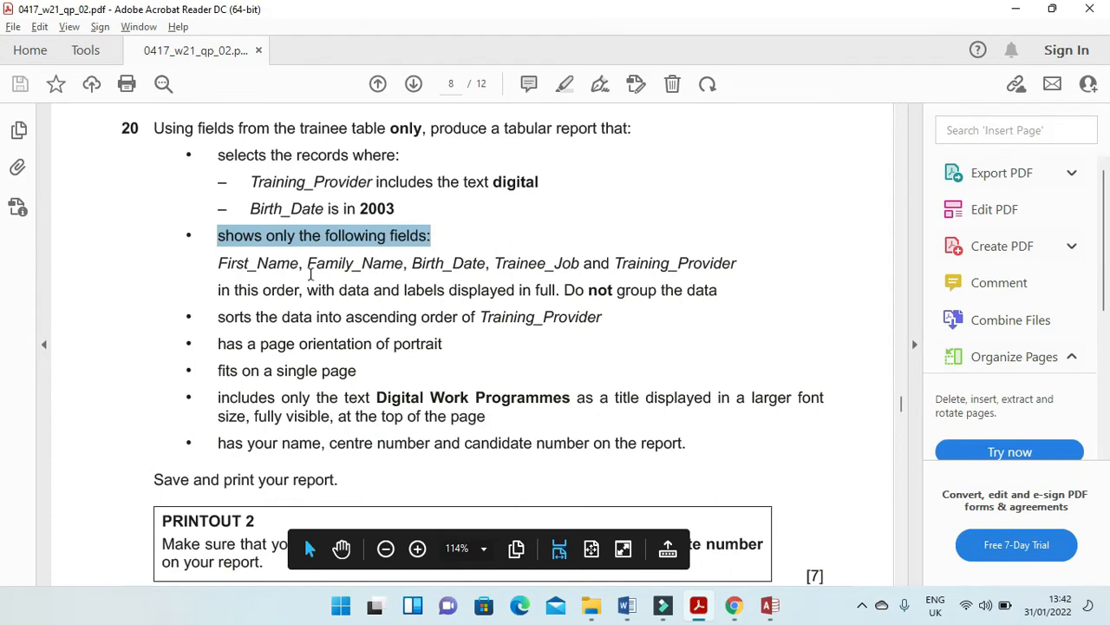
key(alt+Tab)
key(alt+Tab)
key(alt+Tab)
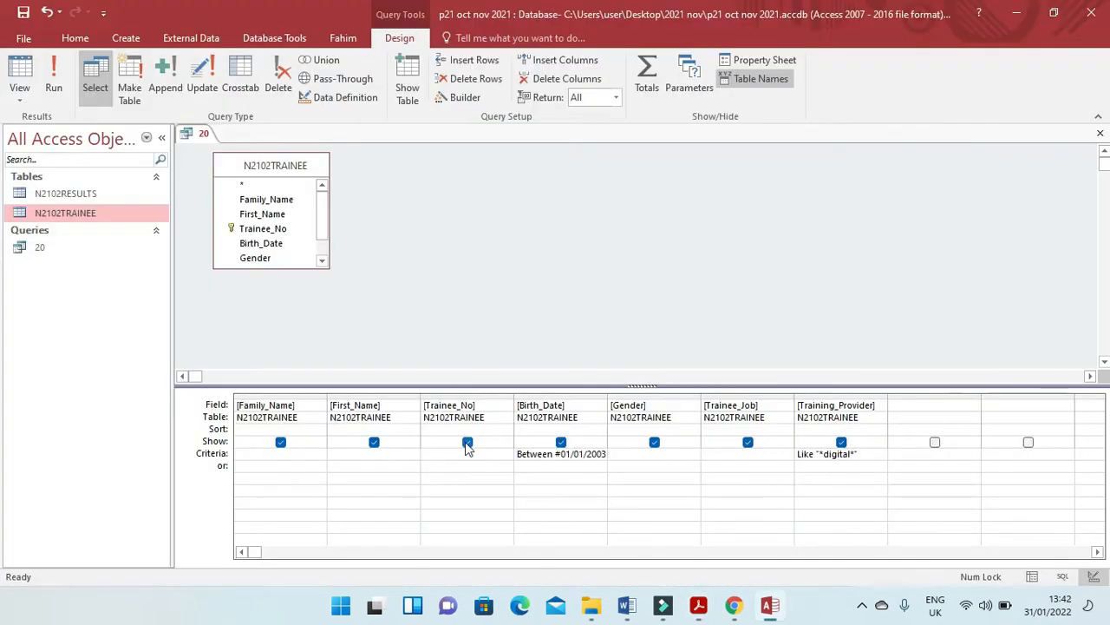
click(467, 442)
key(alt+Tab)
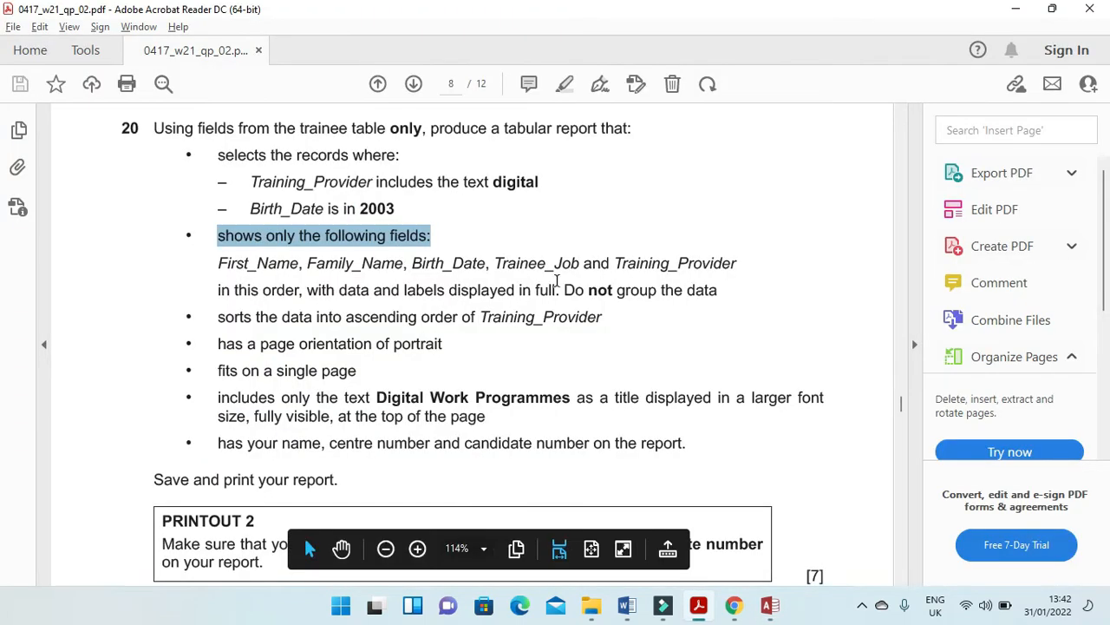
key(alt+Tab)
click(655, 442)
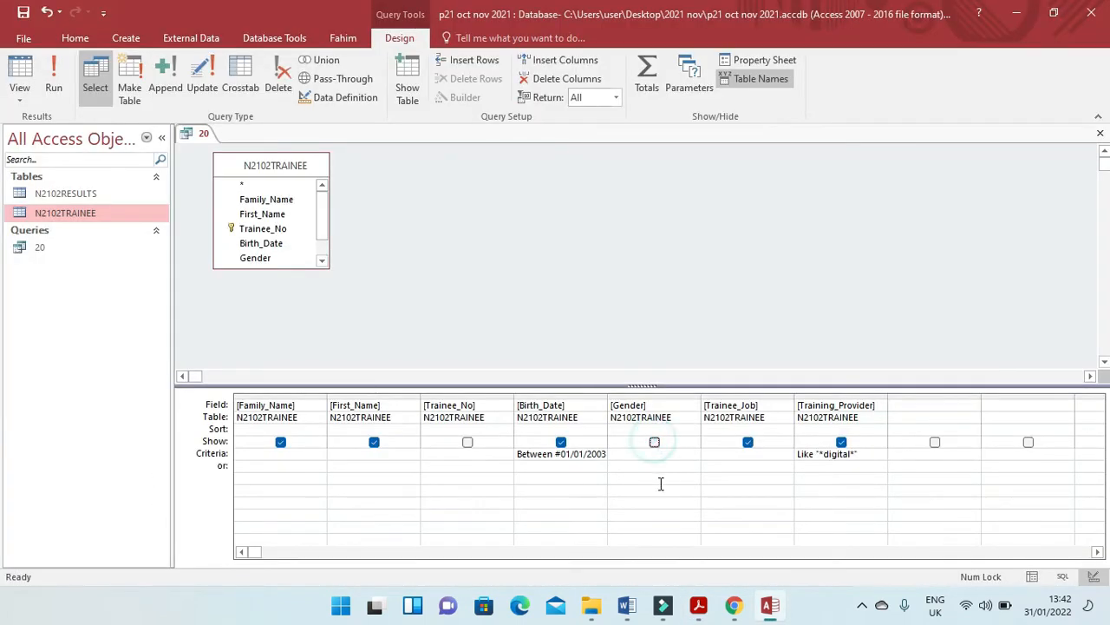
Read the sorting requirement in the exam paper and sort the query in ascending order of Training_Provider.
key(alt+Tab)
key(alt+Tab)
key(alt+Tab)
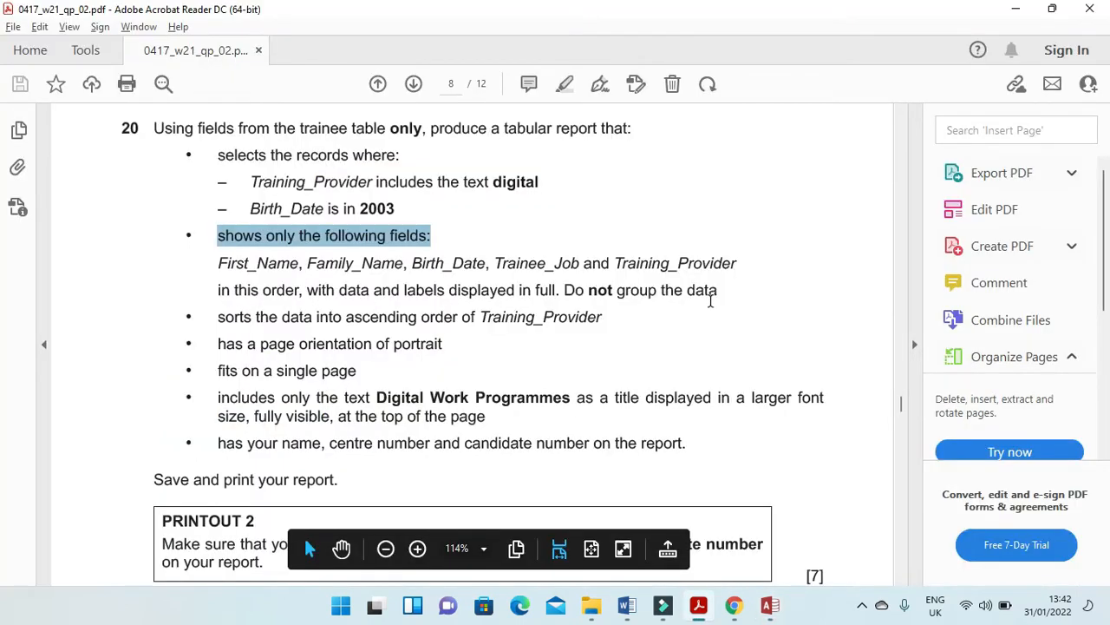
drag(217, 320, 598, 319)
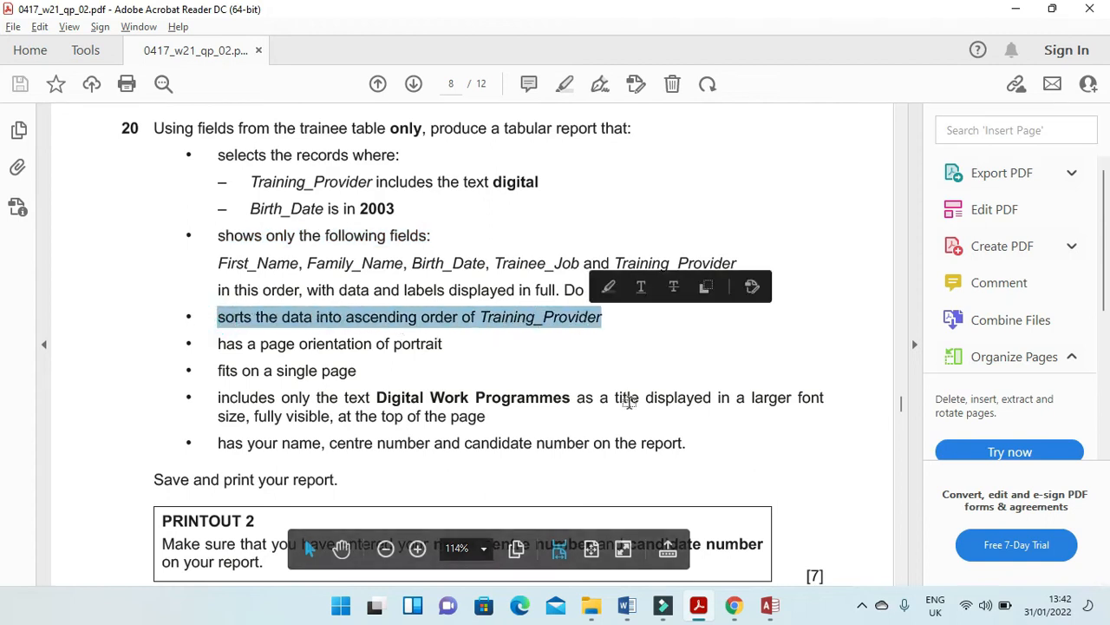
key(alt+Tab)
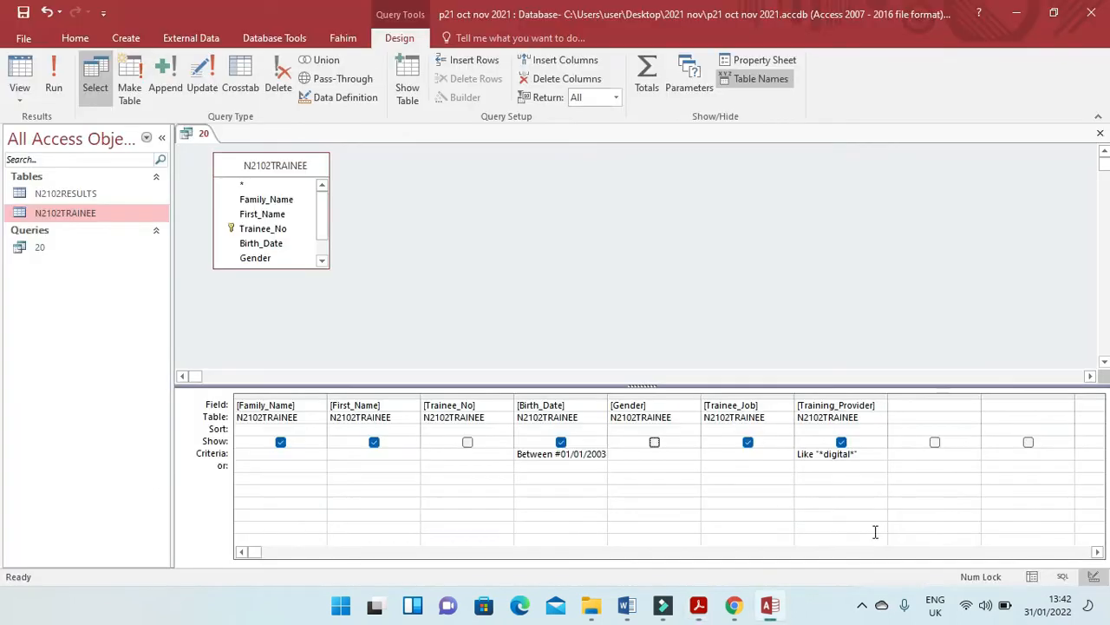
click(880, 429)
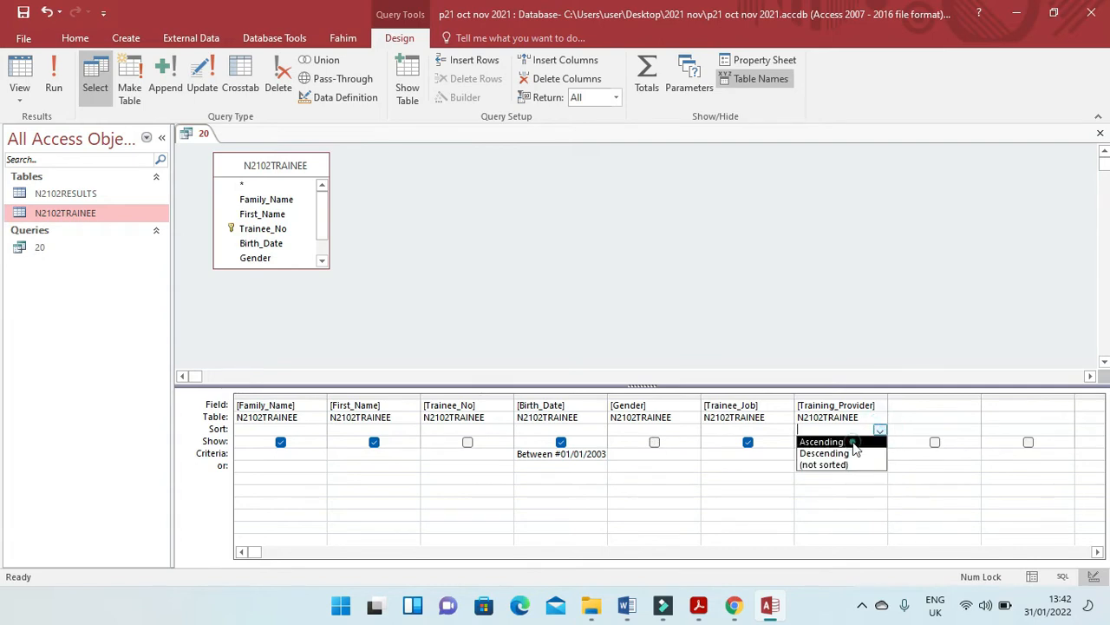
click(854, 443)
Check the remaining report requirements in the exam paper, and save and close the query.
key(alt+Tab)
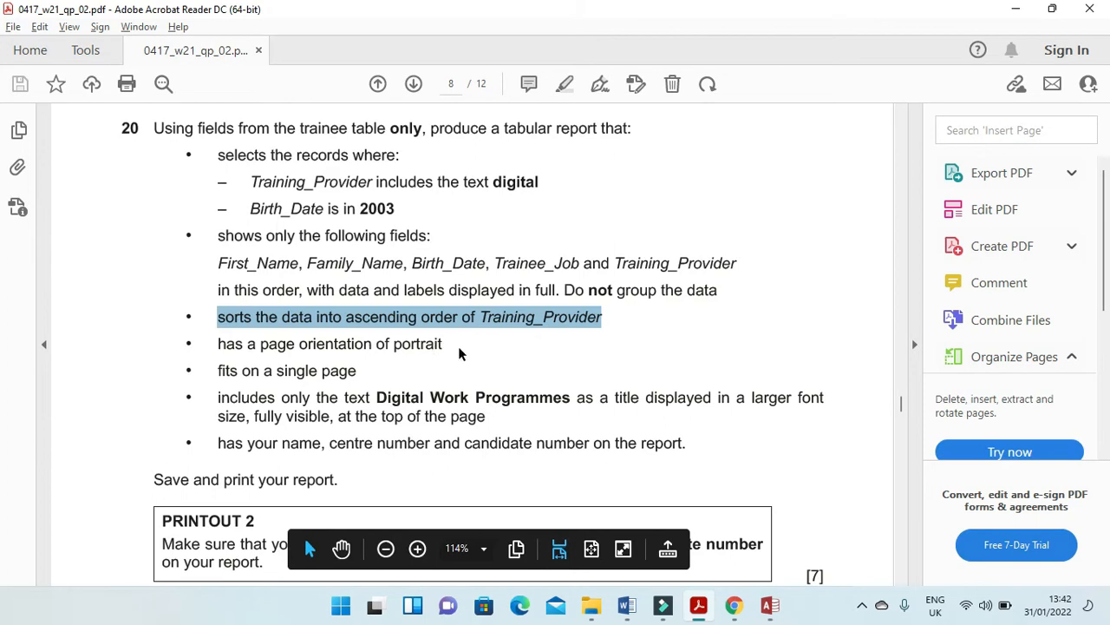
key(alt+Tab)
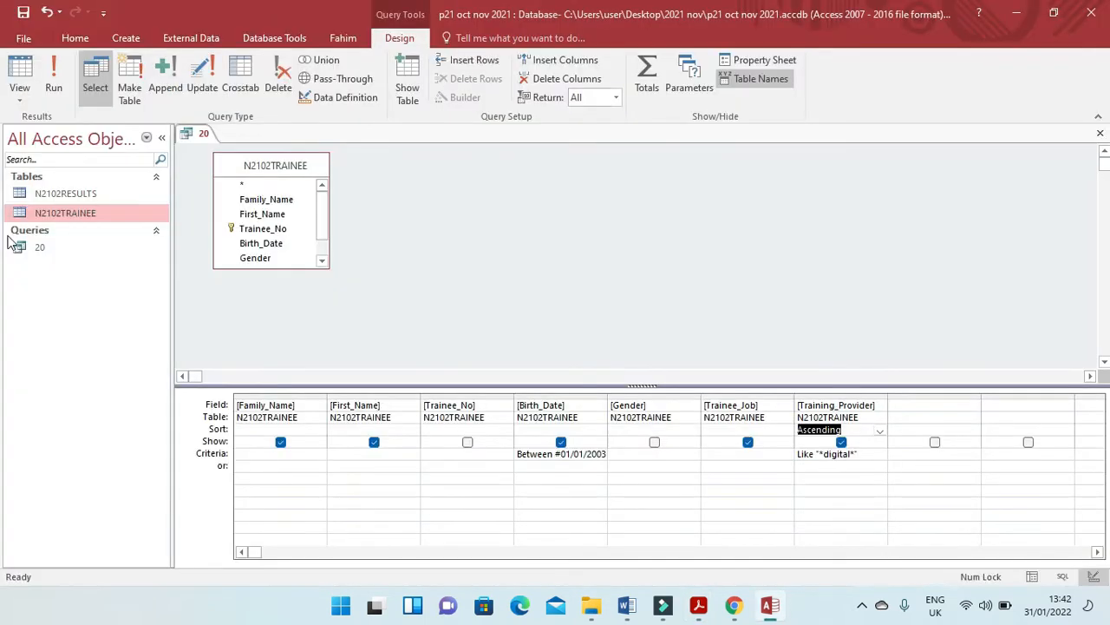
click(24, 12)
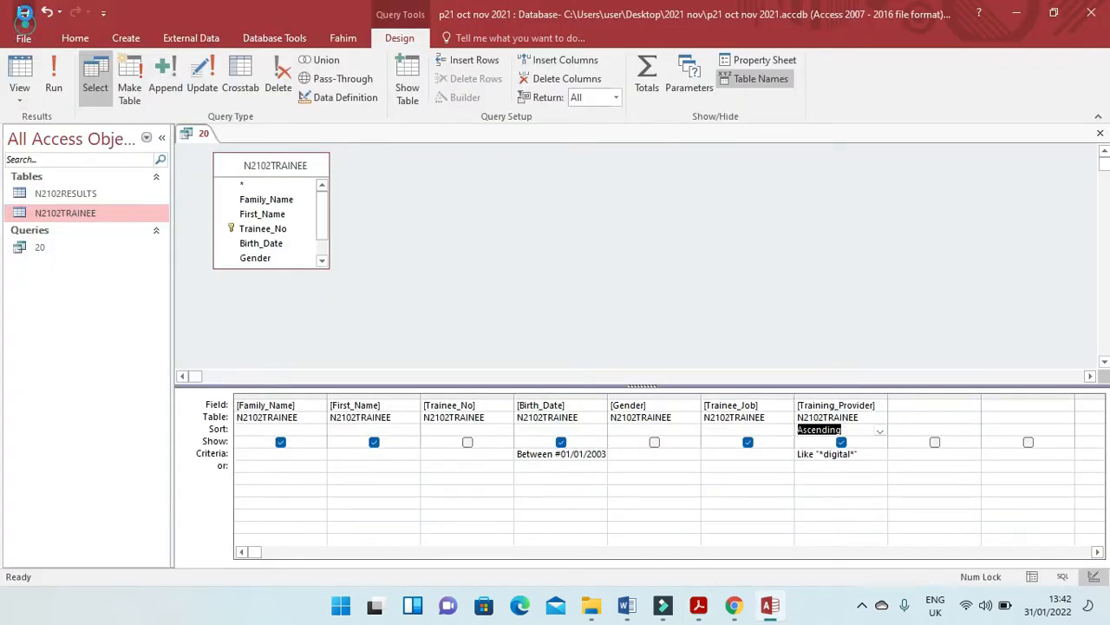
click(1100, 133)
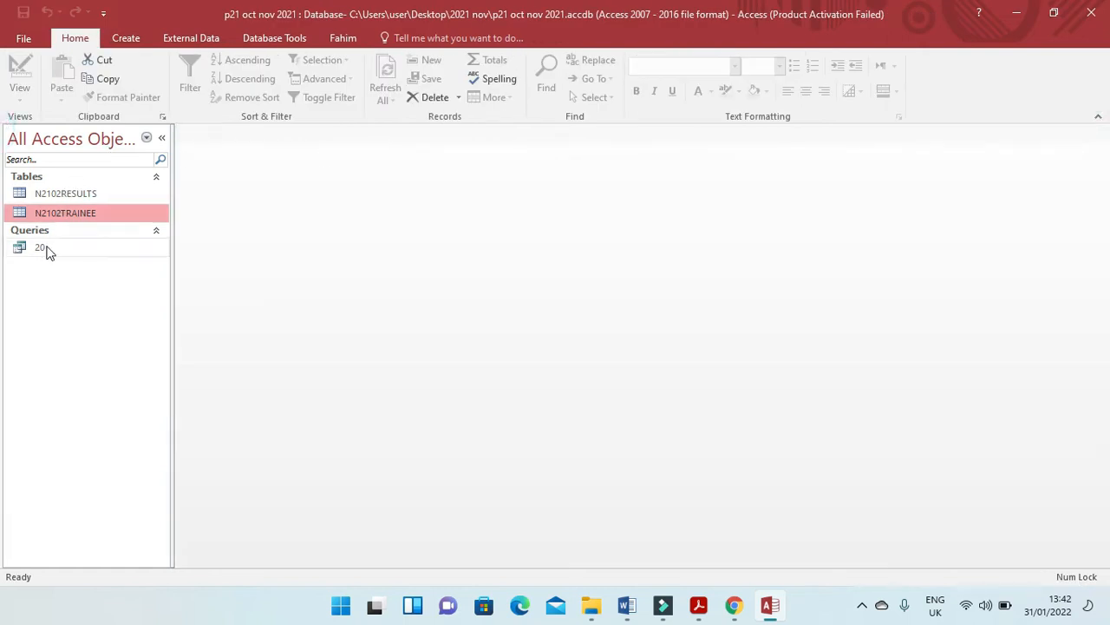
Start a Report Wizard report based on query 20 with all its fields and no grouping levels.
click(38, 247)
click(126, 38)
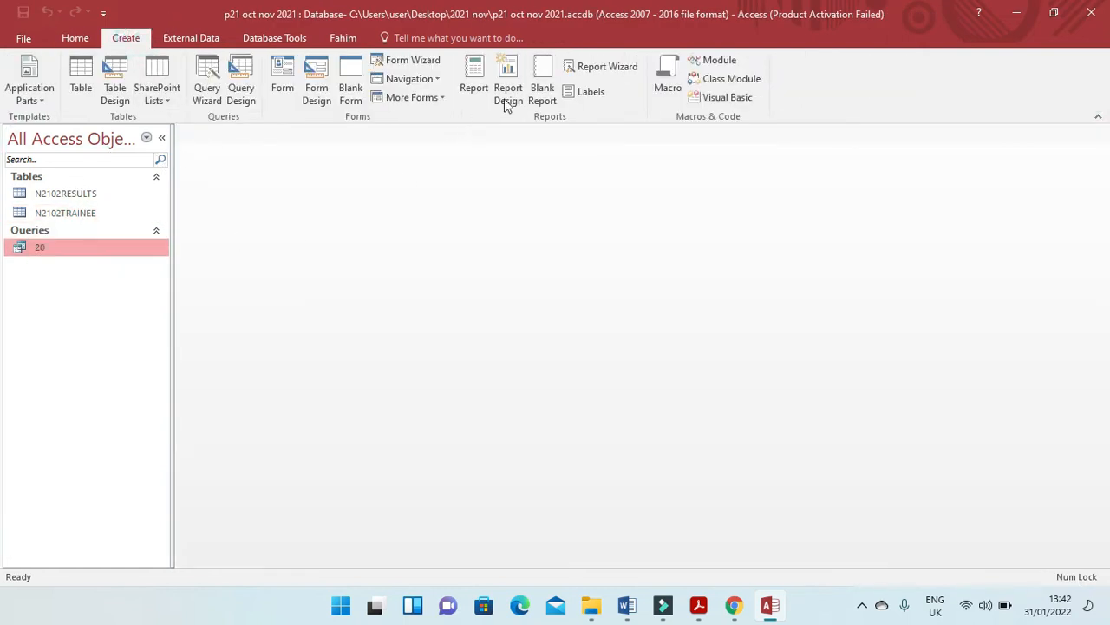
click(597, 69)
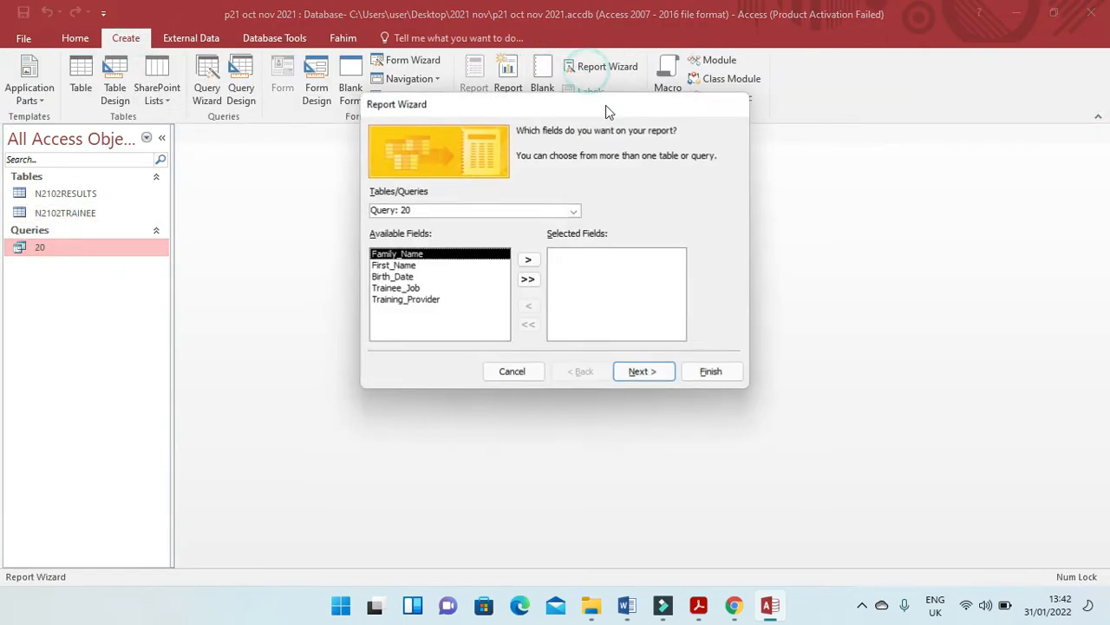
click(528, 281)
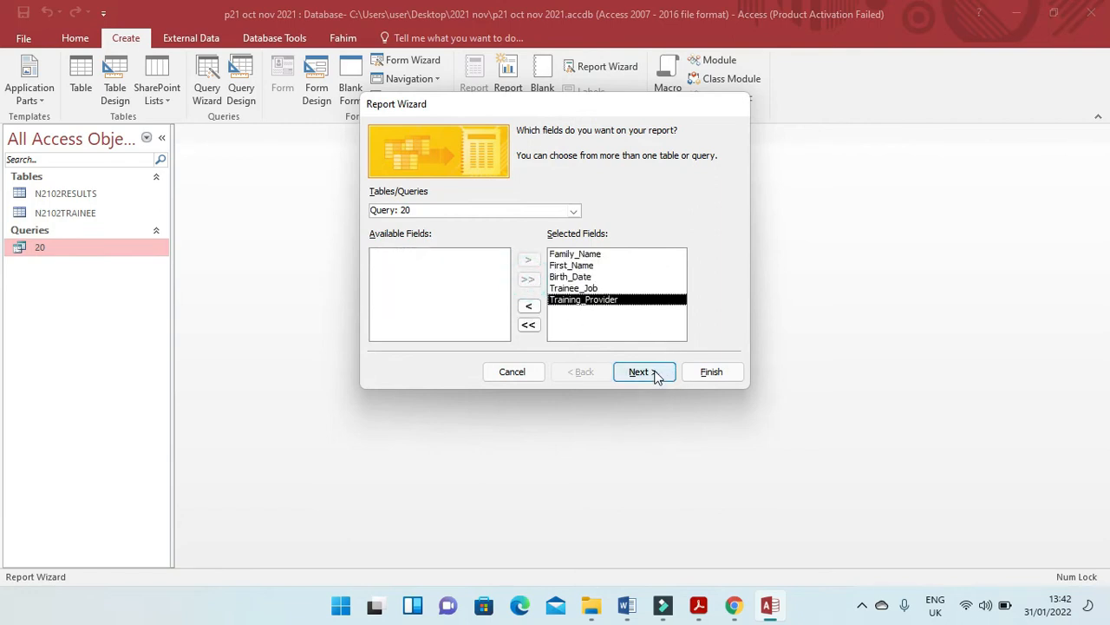
key(alt+Tab)
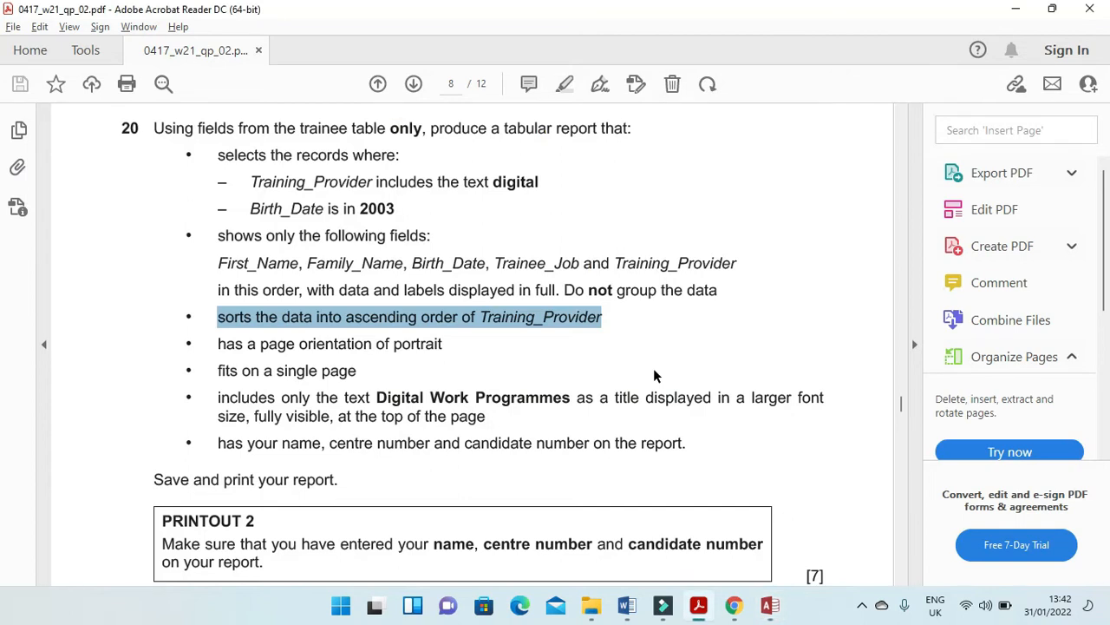
key(alt+Tab)
click(643, 371)
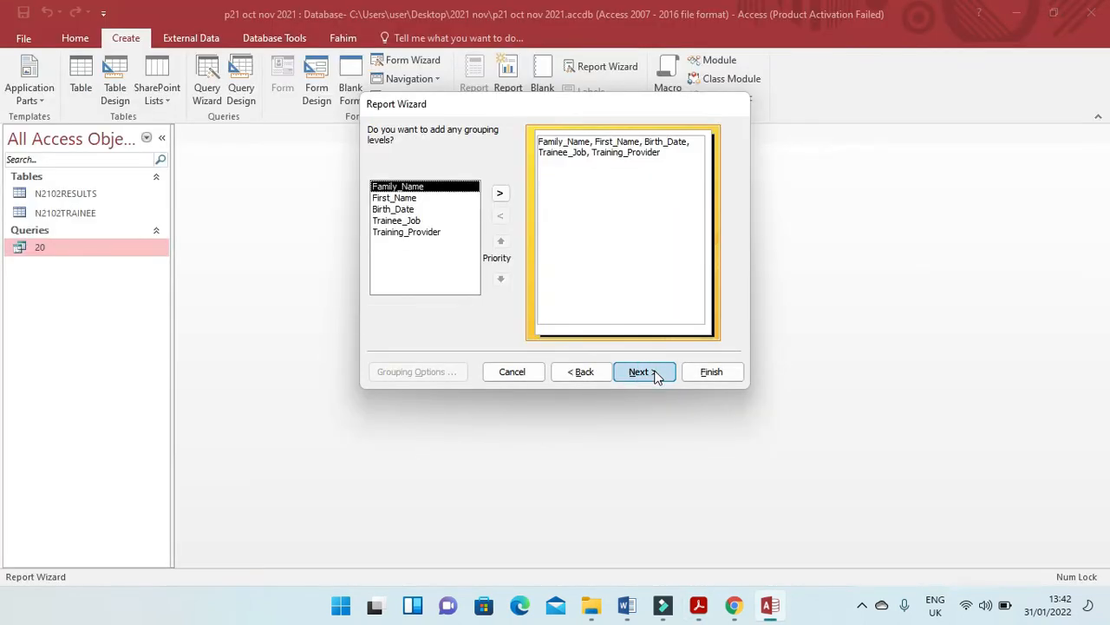
click(643, 371)
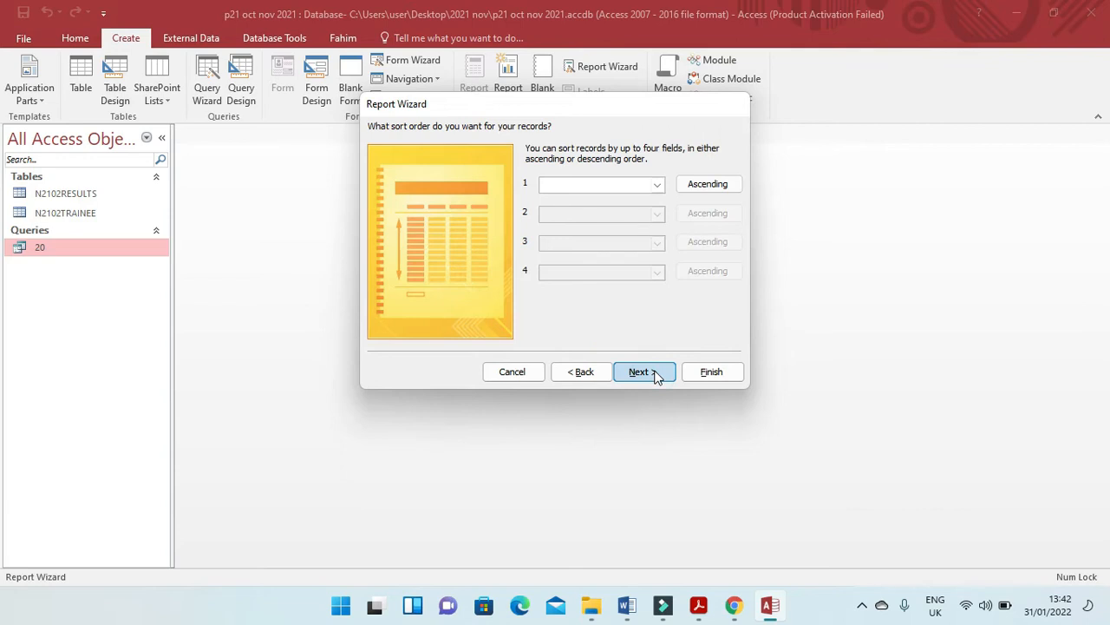
Leave the report unsorted in the wizard and accept tabular layout with portrait orientation, checking against the exam paper.
click(642, 372)
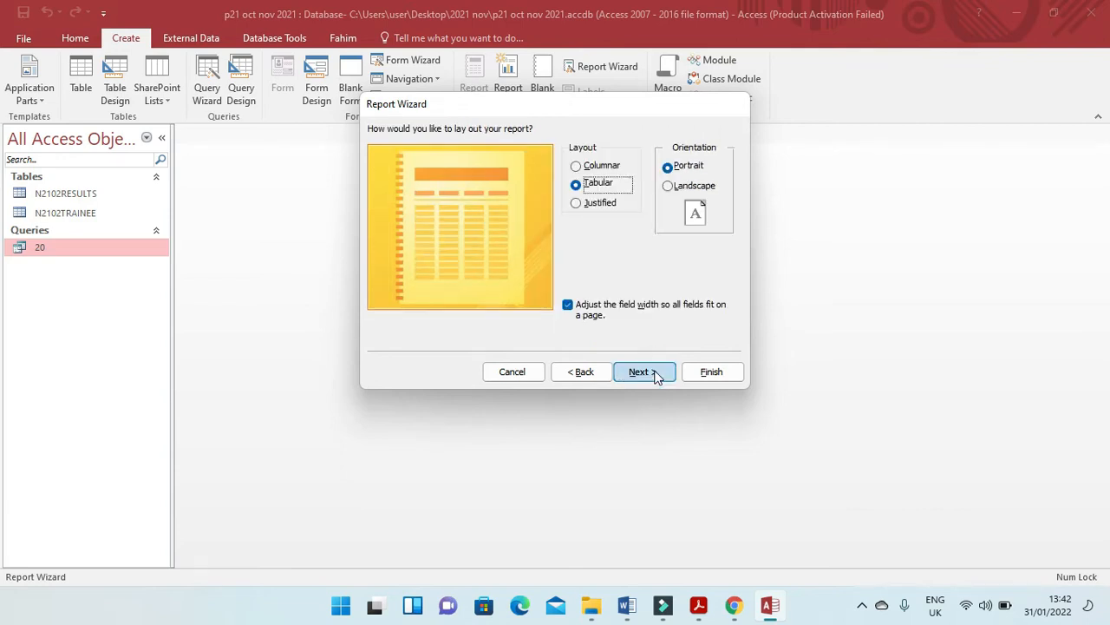
key(alt+Tab)
key(alt+Tab)
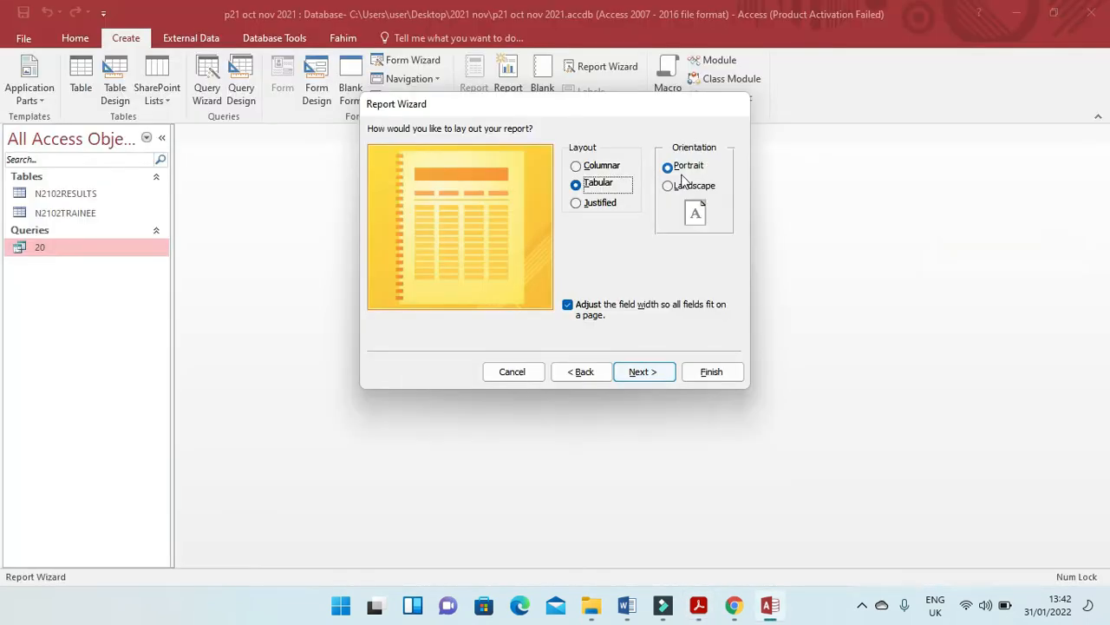
key(alt+Tab)
key(alt+Tab)
click(665, 374)
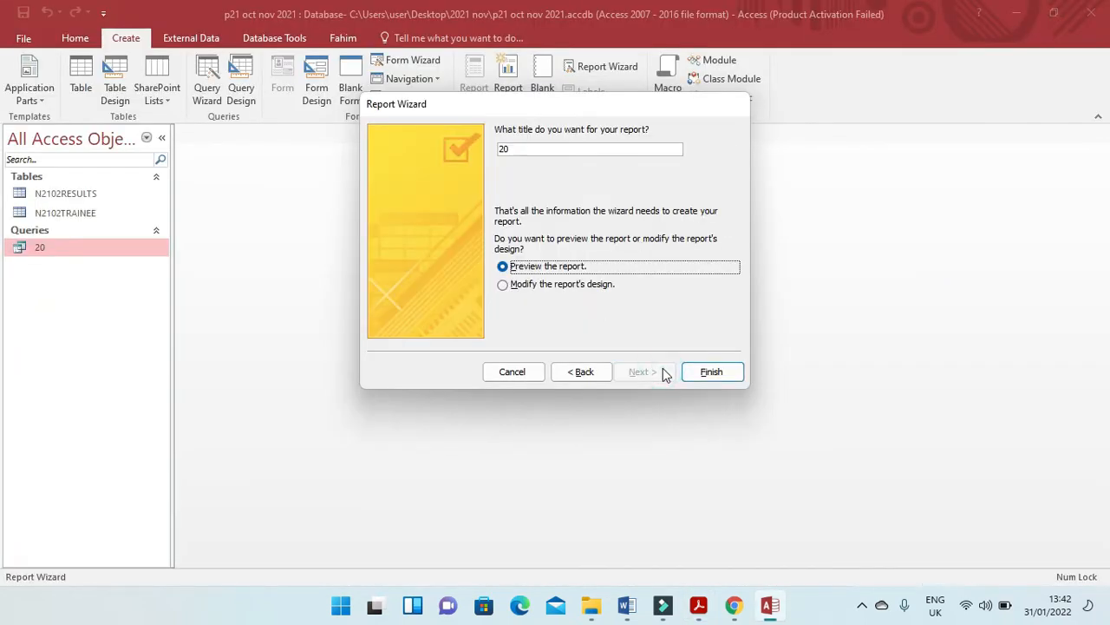
Copy the required title from the exam paper, title the report "Digital Work Programmes" and finish the wizard with a preview.
key(alt+Tab)
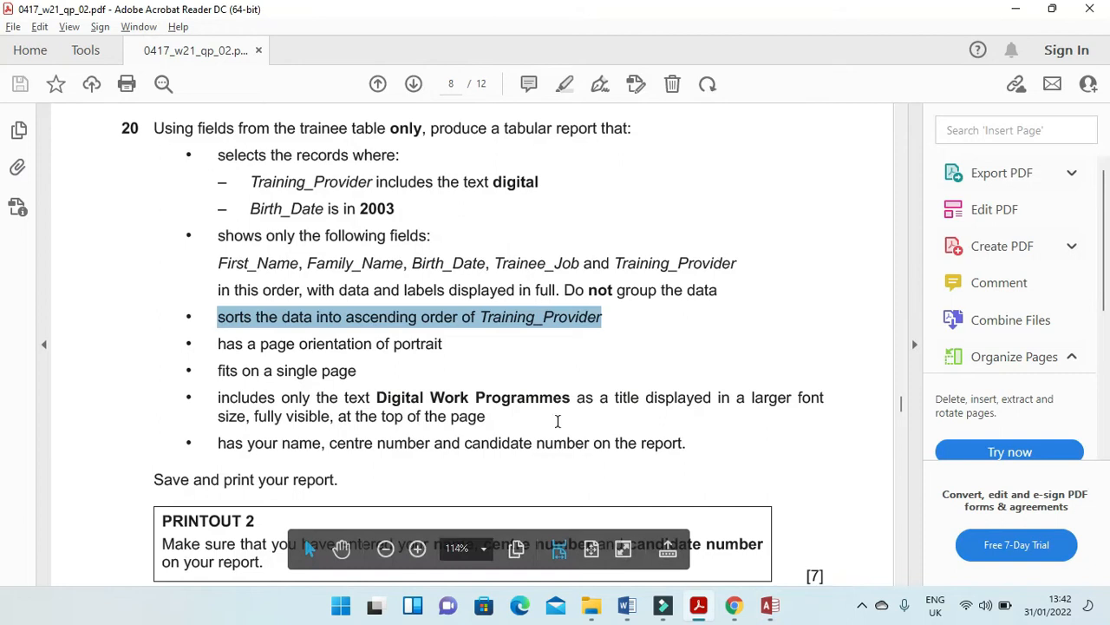
drag(571, 398, 375, 387)
key(ctrl+c)
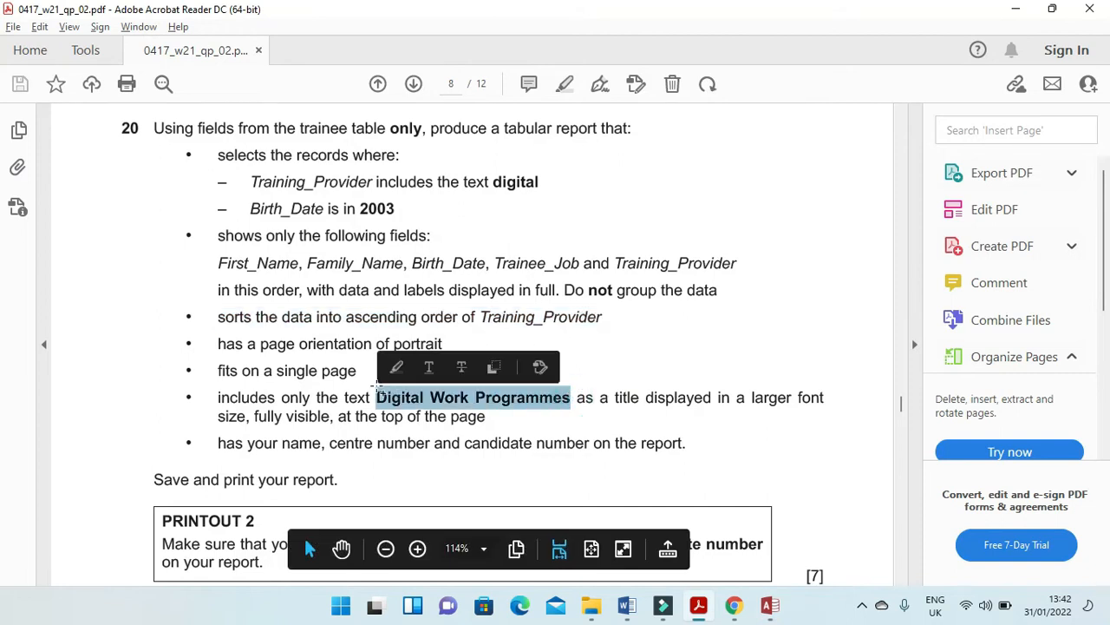
key(alt+Tab)
double_click(541, 147)
key(BackSpace)
key(ctrl+v)
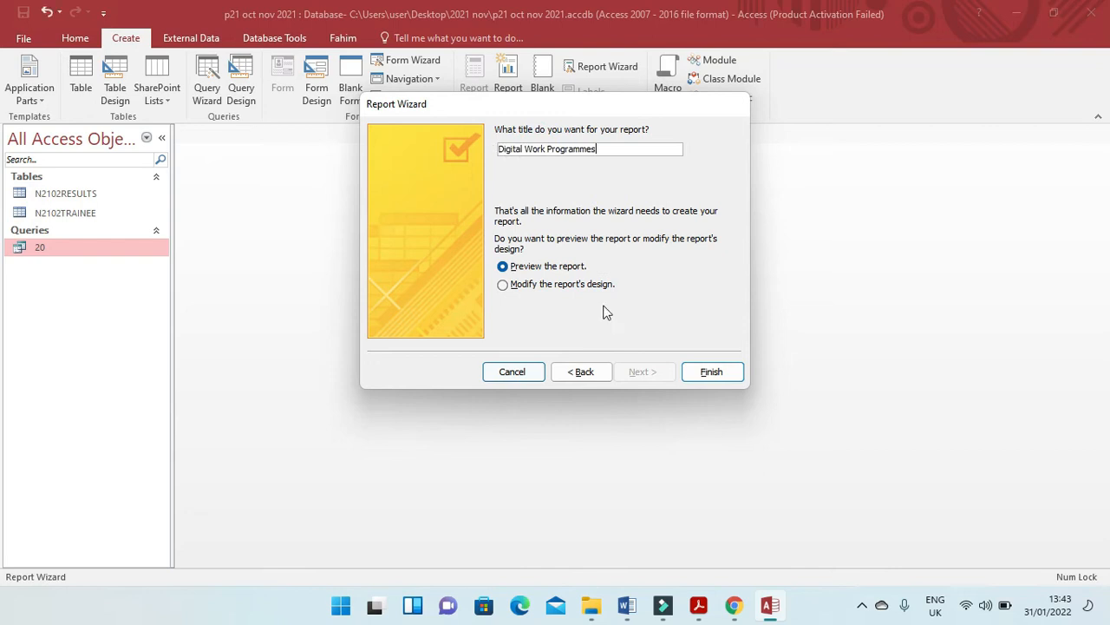
click(711, 372)
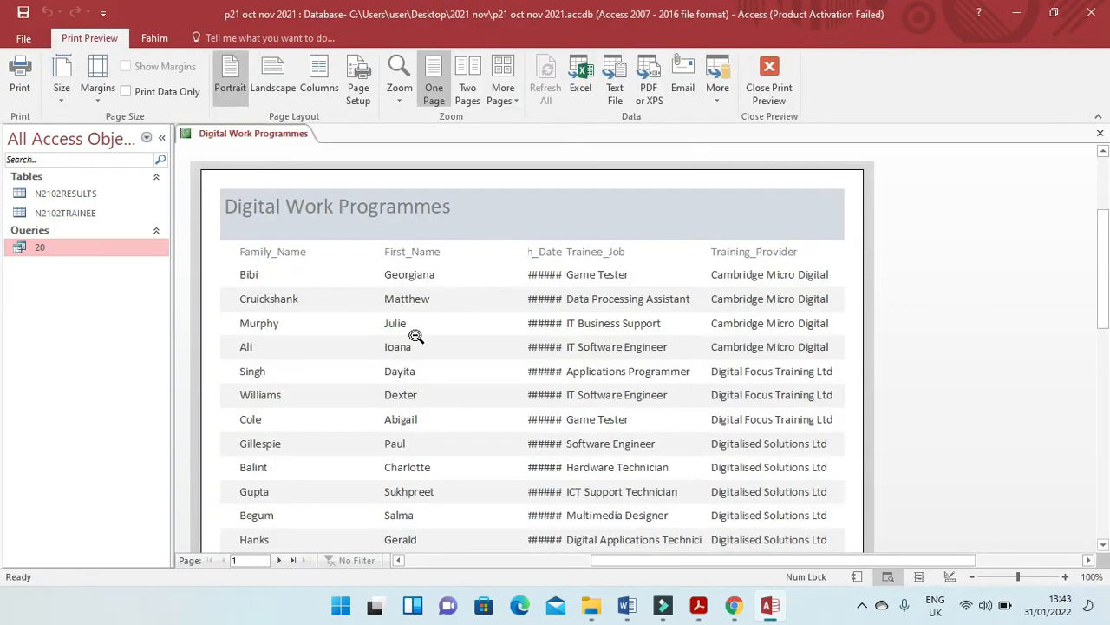
In Layout View, narrow the Family_Name and First_Name columns to fit their data and close the gap between them.
right_click(251, 133)
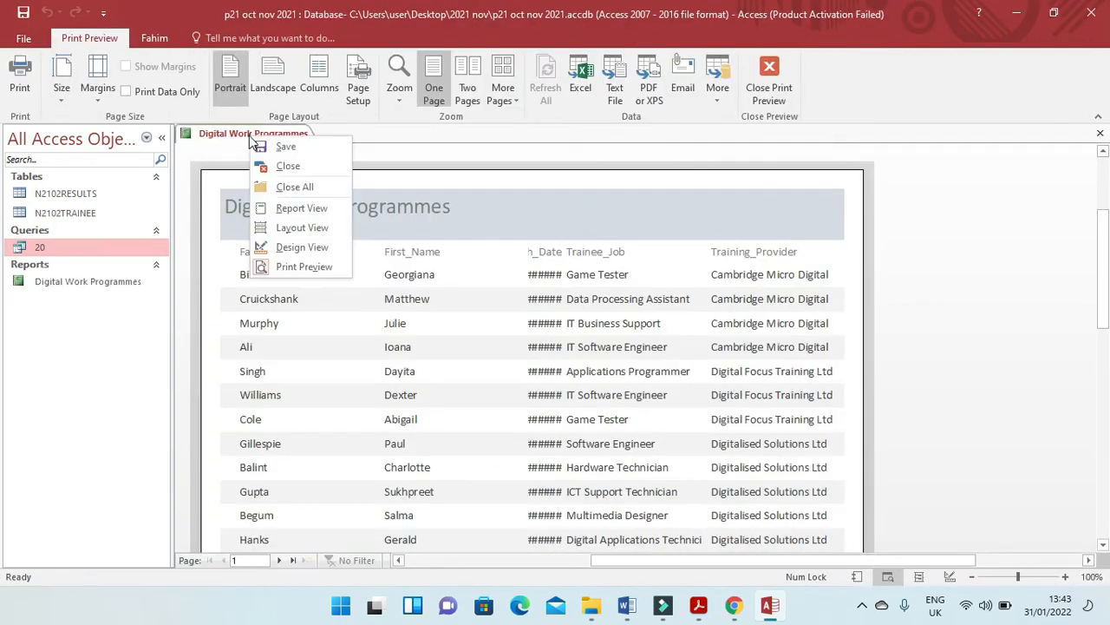
click(314, 225)
click(271, 223)
drag(354, 226, 290, 225)
click(387, 228)
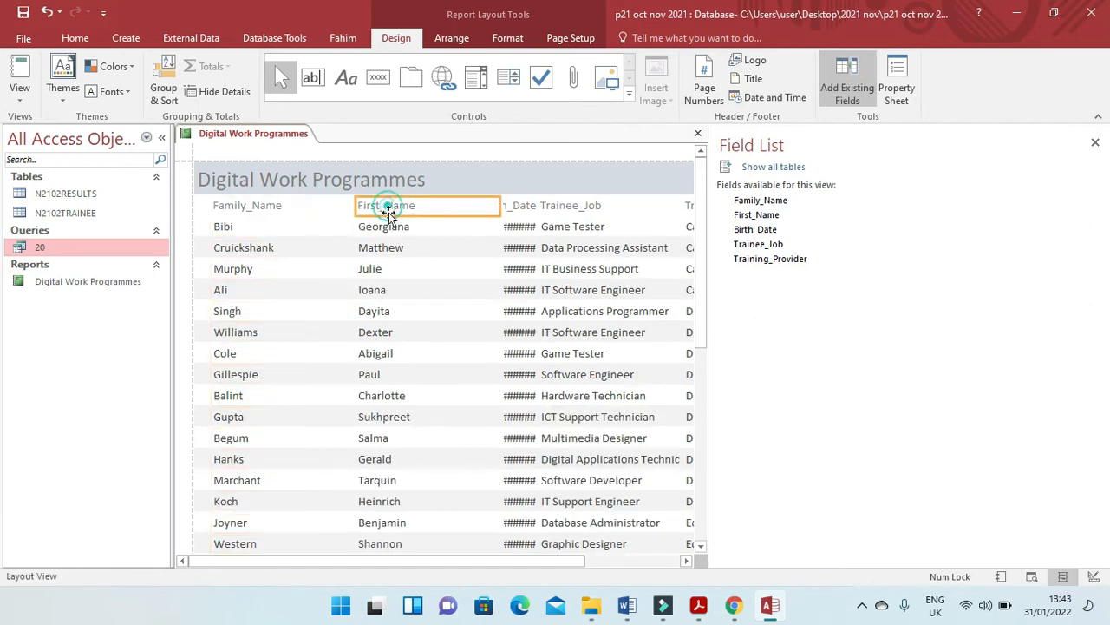
drag(355, 206, 291, 206)
drag(501, 206, 371, 211)
Widen Birth_Date so its label and dates show in full, and resize Trainee_Job beside it to fit its longest entry.
click(515, 219)
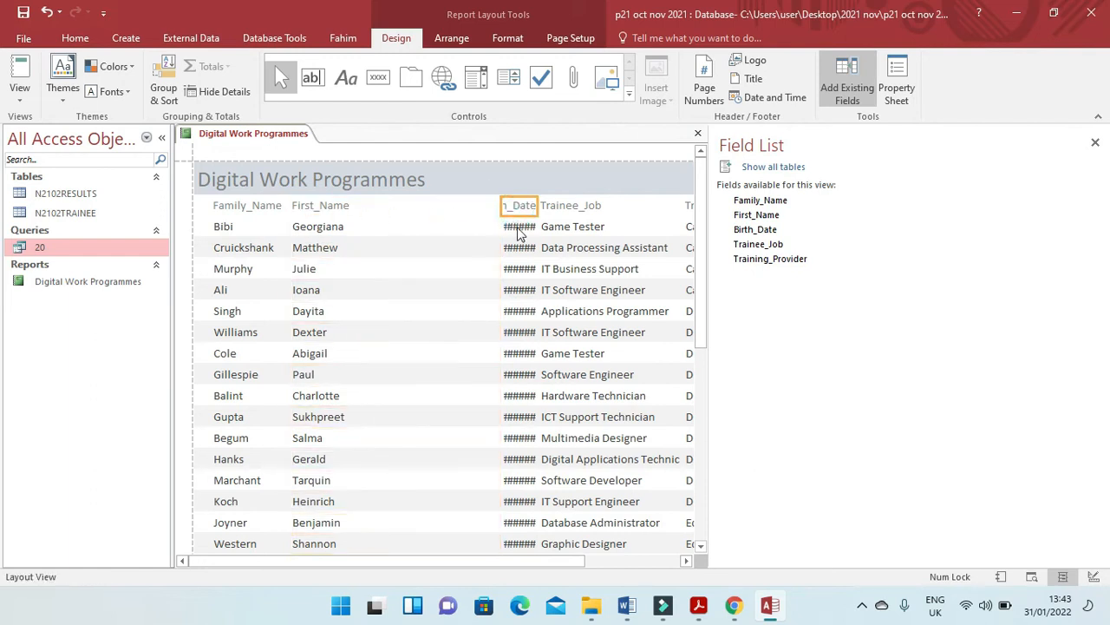
drag(501, 205, 385, 205)
drag(535, 208, 449, 212)
click(564, 210)
shift+click(565, 227)
drag(538, 205, 451, 207)
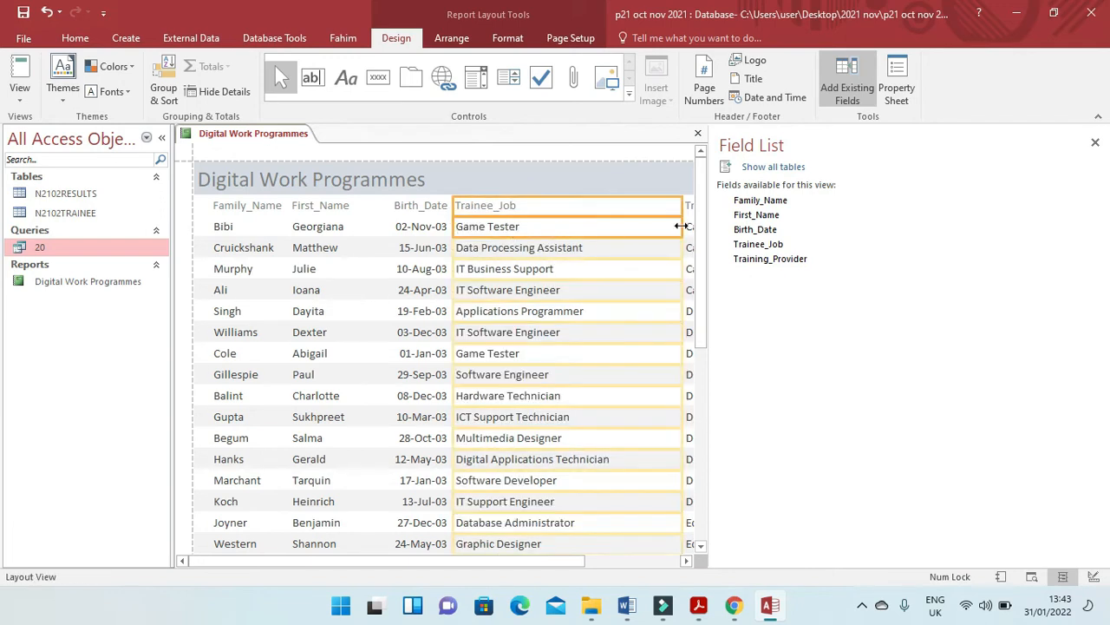
drag(681, 206, 621, 213)
Bring the Training_Provider column closer to Trainee_Job, trim its spare width and check the rows down to the report's end.
drag(555, 560, 655, 561)
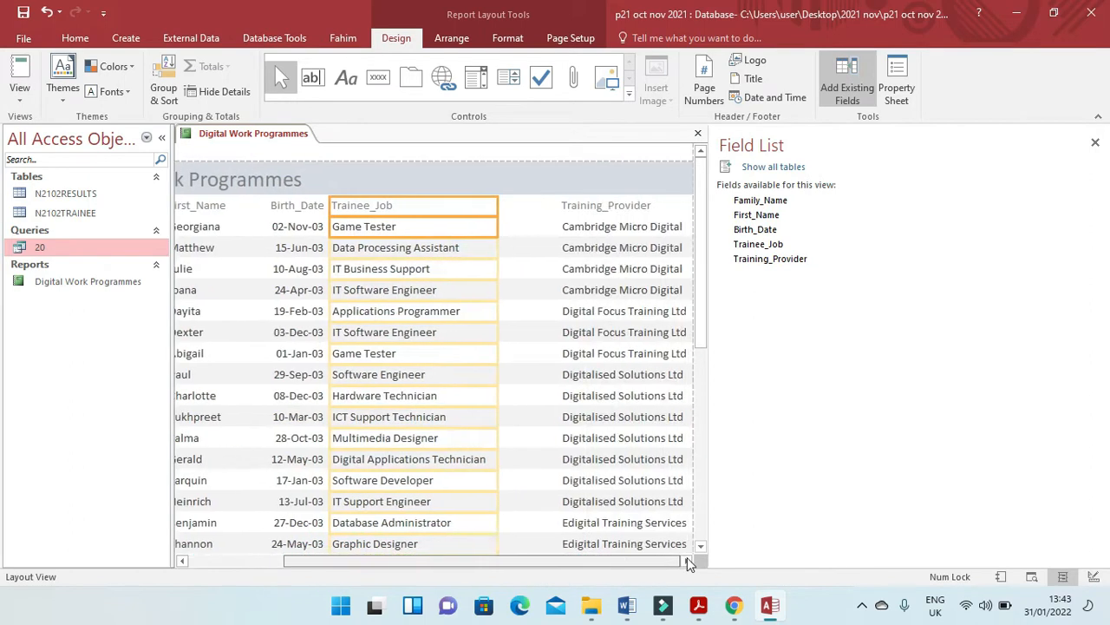
click(613, 206)
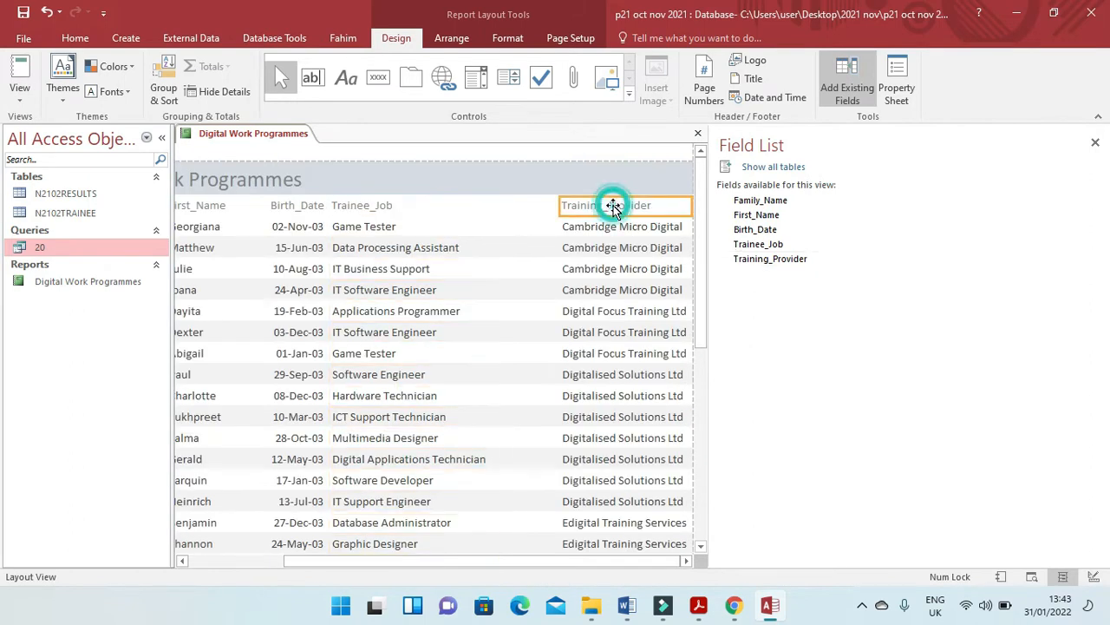
drag(558, 203, 489, 206)
drag(690, 206, 631, 208)
scroll(615, 364, down, 2)
scroll(615, 365, down, 5)
drag(517, 559, 315, 560)
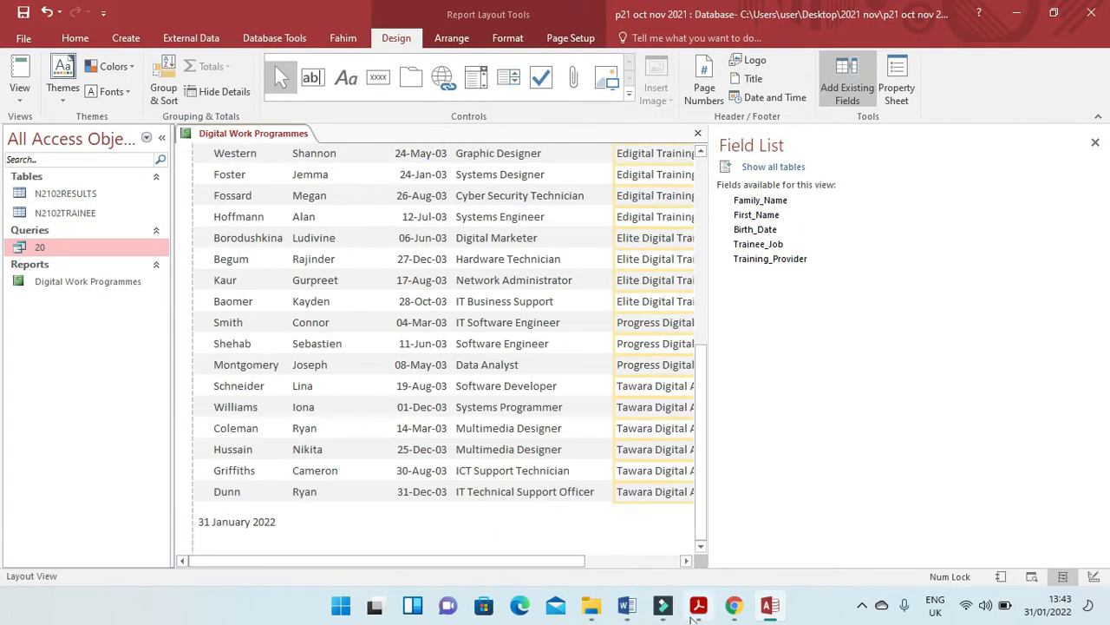
Read the candidate details requirement in the exam paper, and open the report in Design View with the field list closed.
click(698, 609)
drag(218, 442, 666, 458)
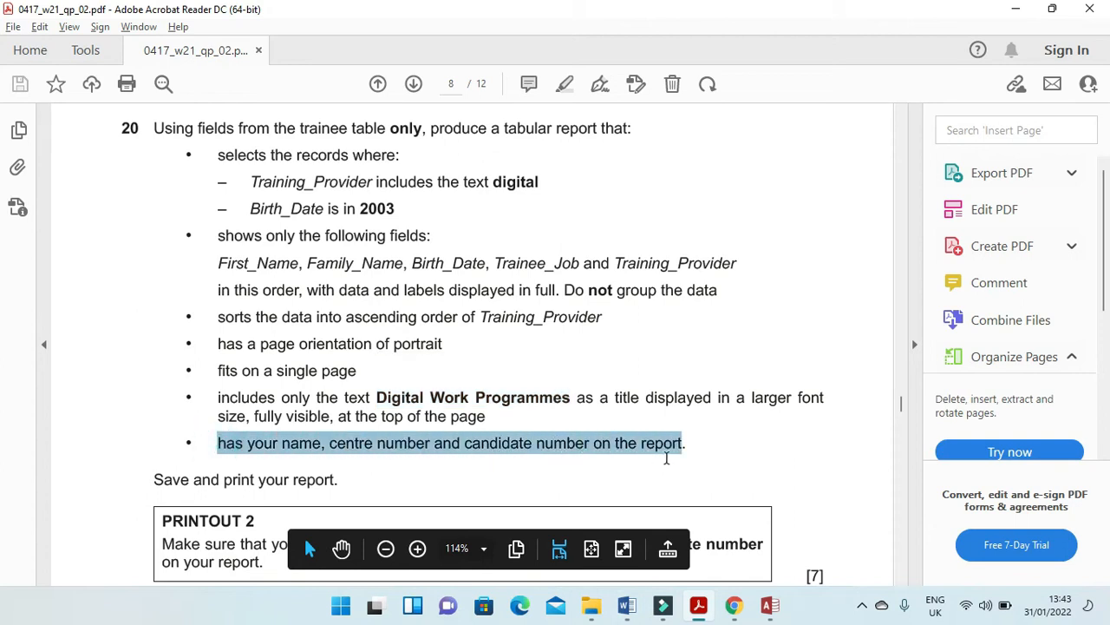
click(770, 606)
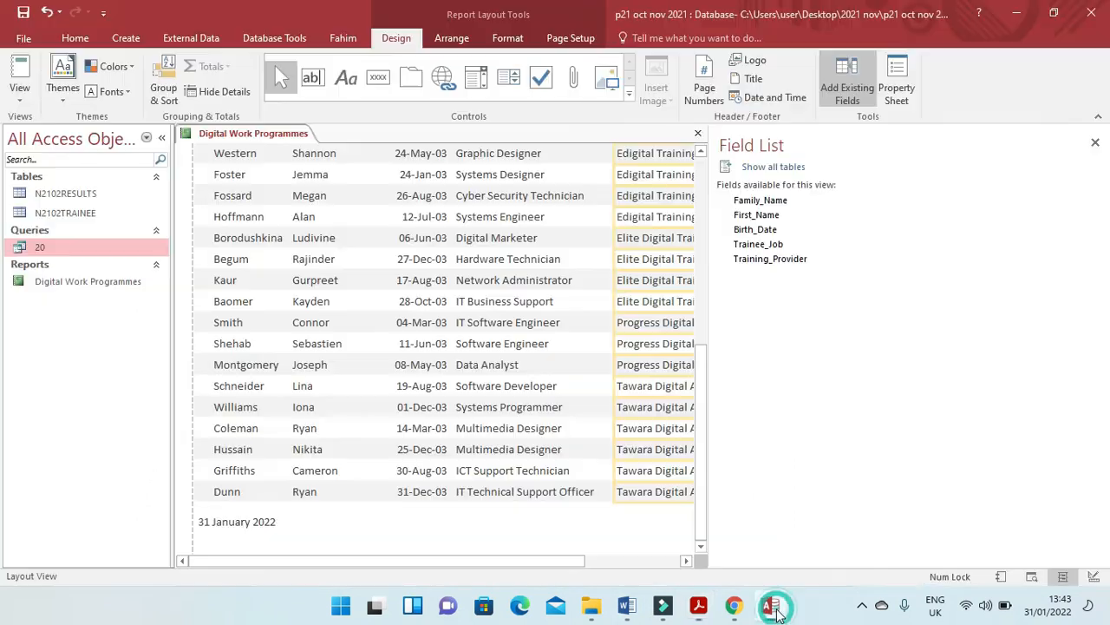
right_click(278, 139)
click(326, 241)
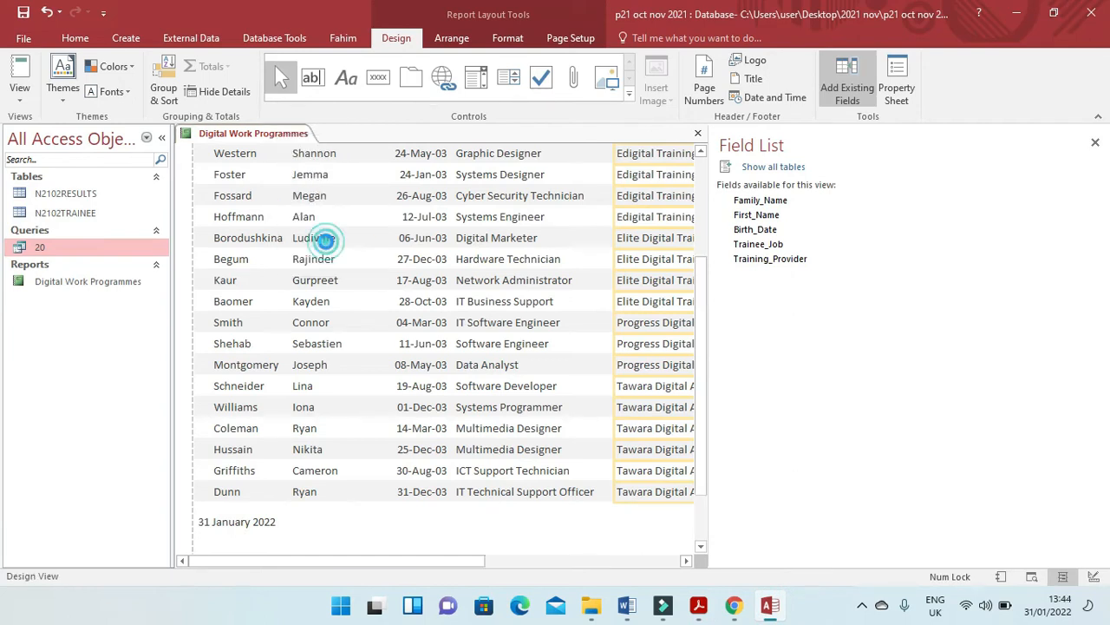
click(396, 40)
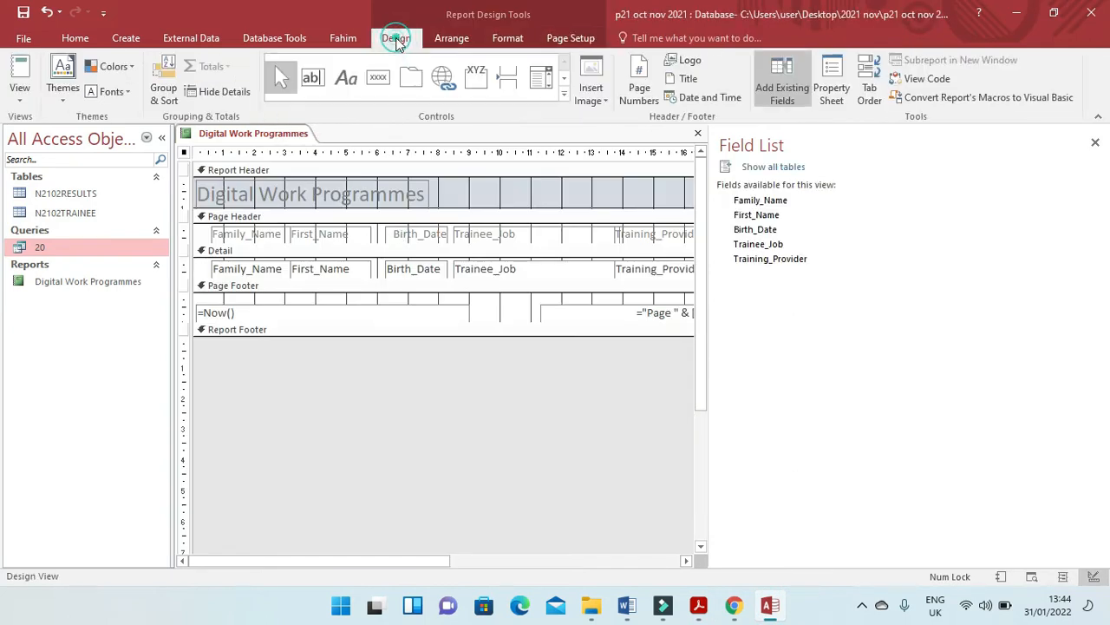
click(1096, 143)
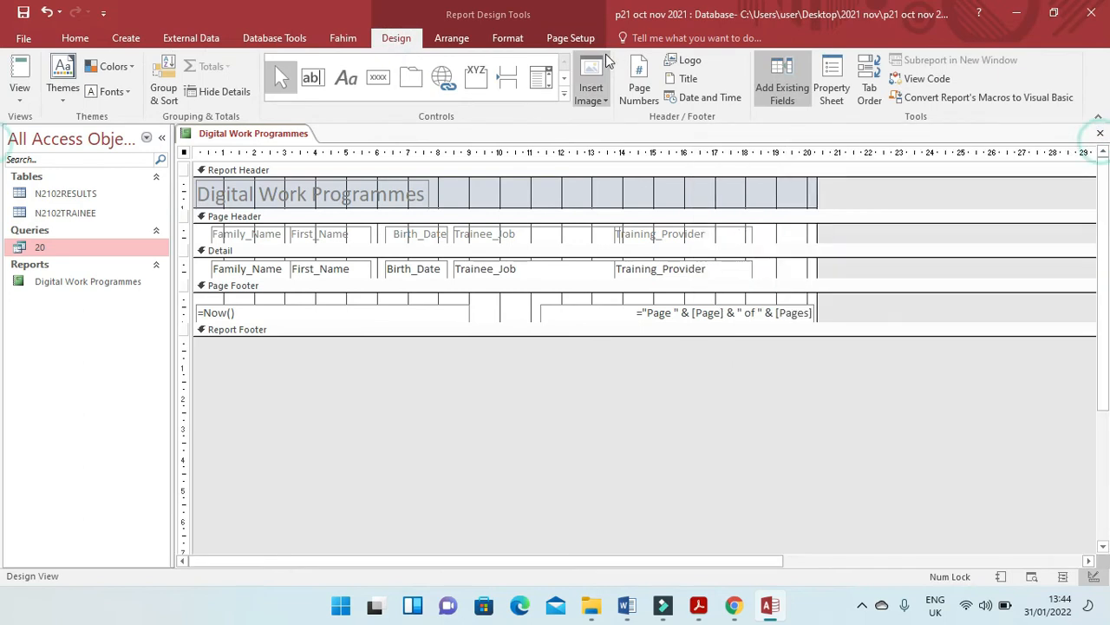
Add a label between the date and page number in the page footer and enter the candidate's name in it.
click(347, 80)
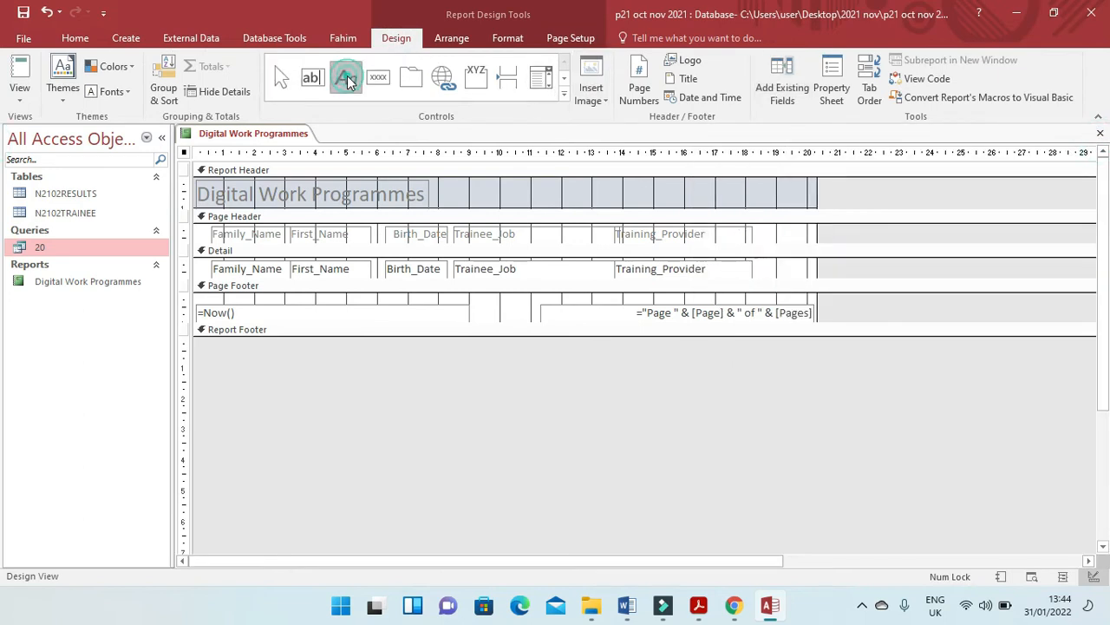
mouse_move(345, 300)
mouse_down()
mouse_move(406, 319)
mouse_move(571, 323)
mouse_up()
key(Caps_Lock)
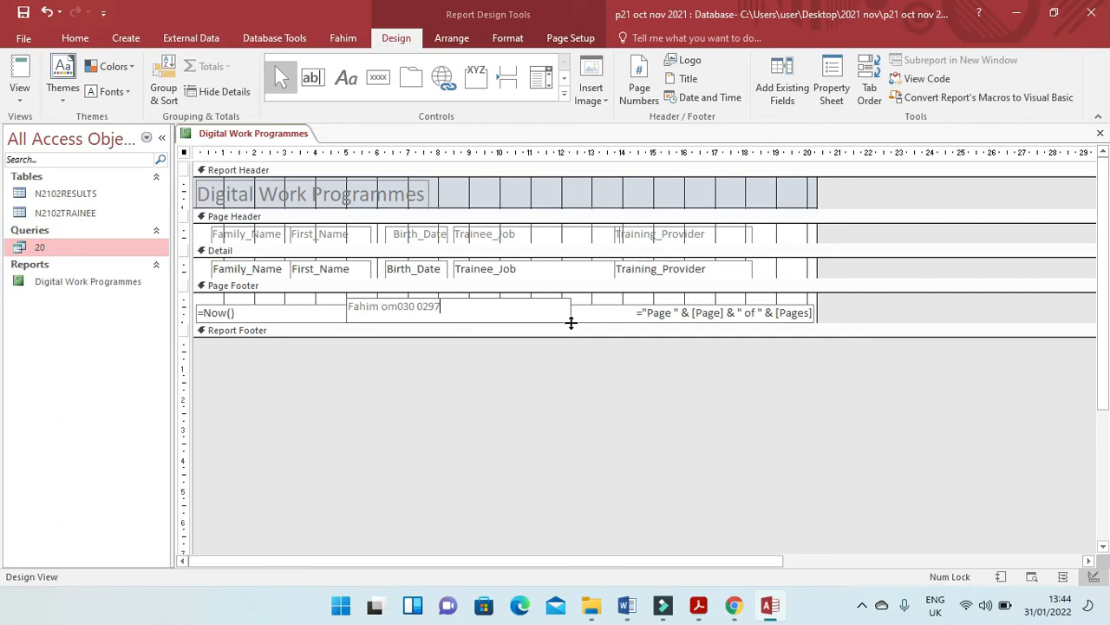
Capitalise the letters of the centre number in the footer label, check the report in Print Preview and close it.
drag(395, 305, 382, 307)
text(OM)
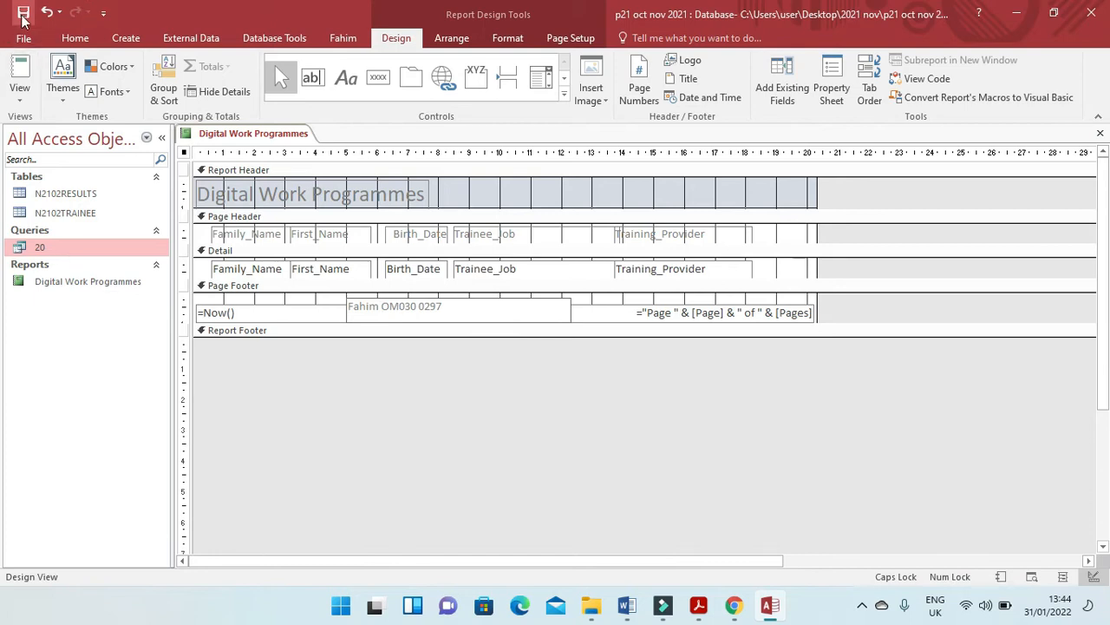
click(26, 96)
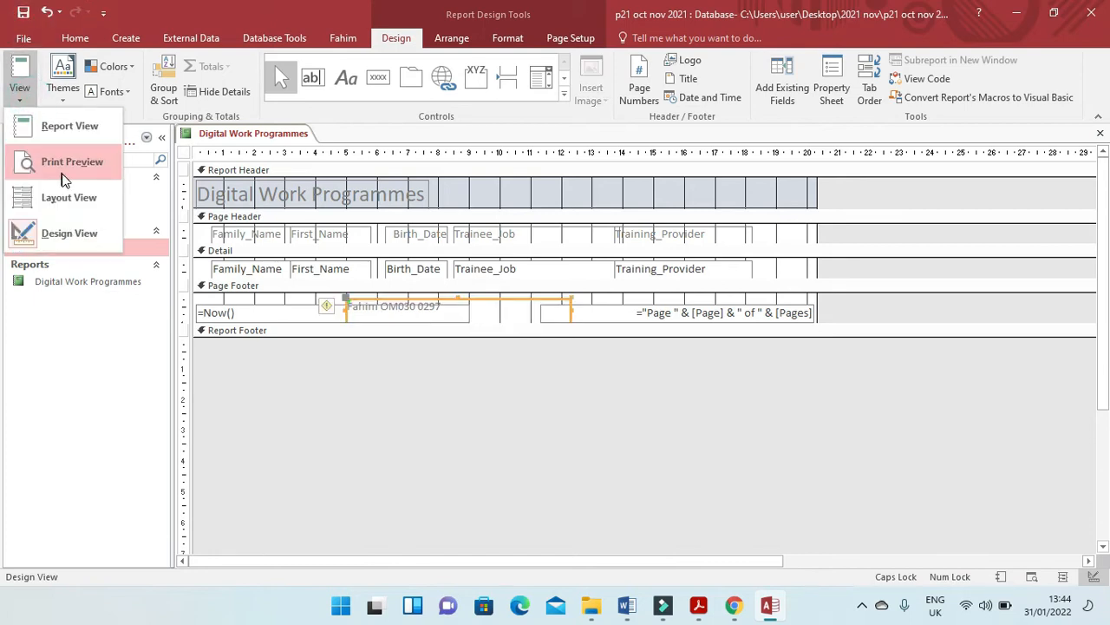
click(69, 166)
scroll(780, 261, down, 10)
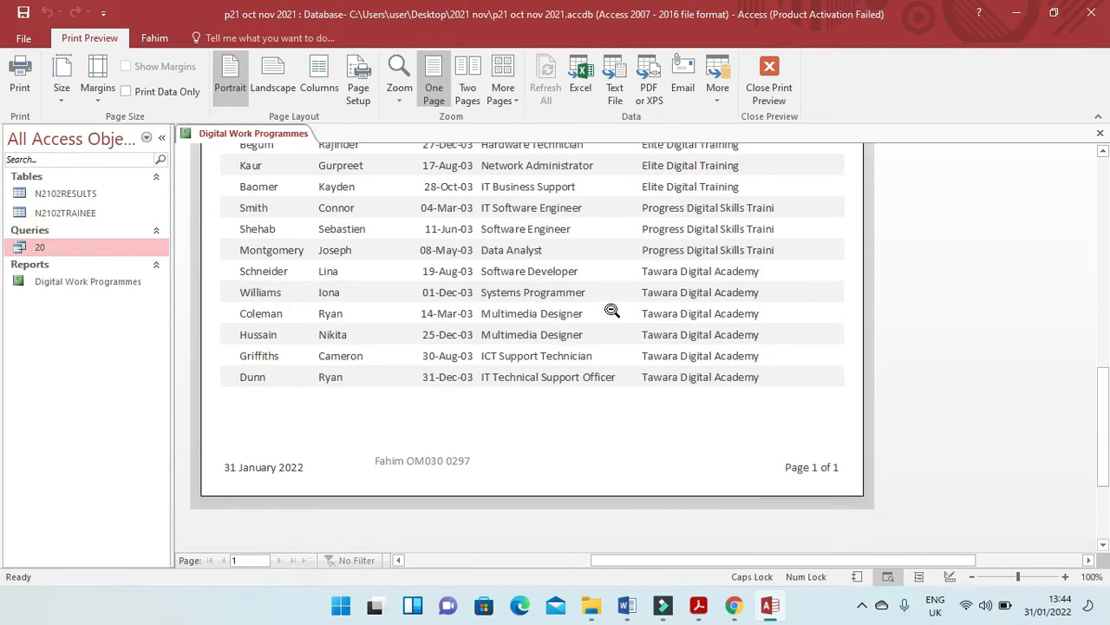
scroll(597, 347, up, 10)
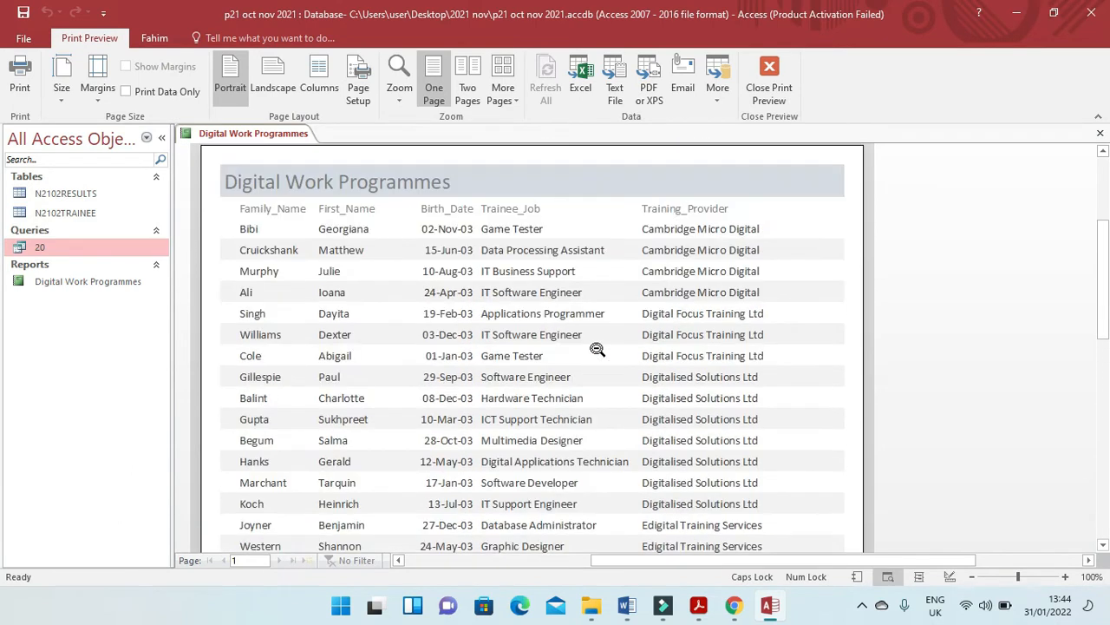
click(1100, 137)
Switch to the exam paper PDF and read the requirements of question 21.
click(704, 605)
scroll(537, 333, down, 6)
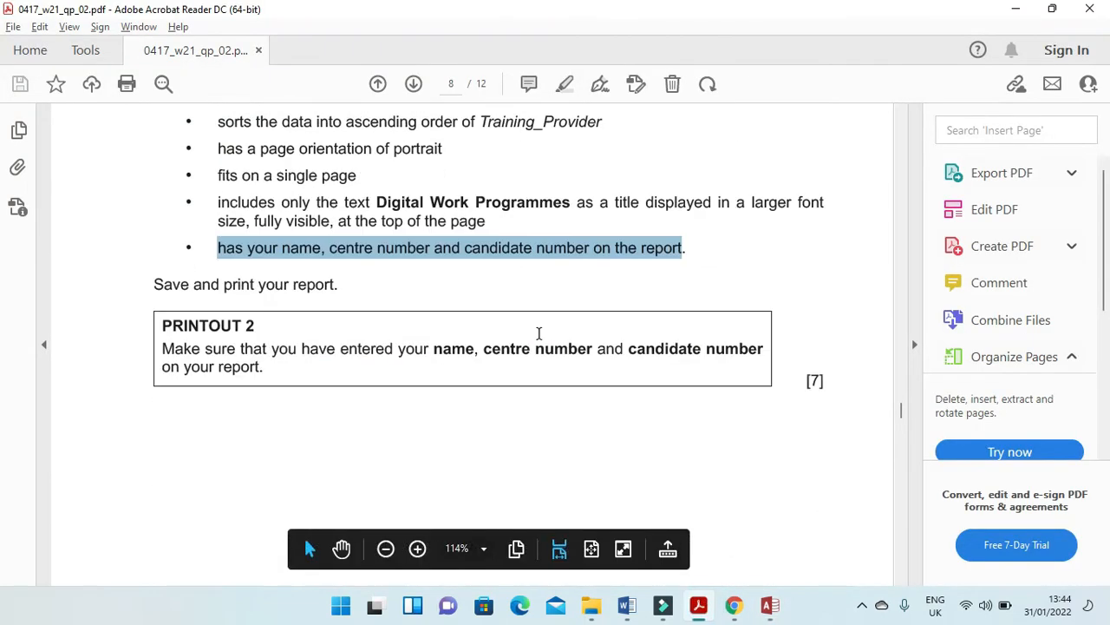
scroll(540, 335, down, 3)
scroll(283, 323, up, 2)
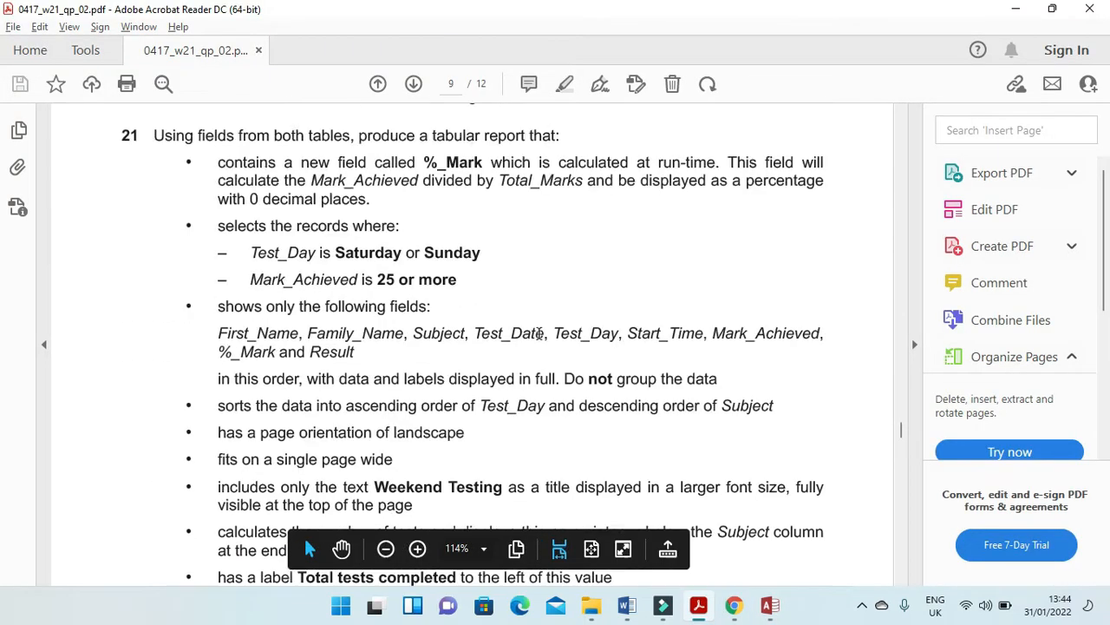
scroll(170, 209, down, 1)
drag(149, 137, 548, 134)
Return to Access and start a Simple Query Wizard query with all fields from N2102RESULTS and N2102TRAINEE.
click(778, 607)
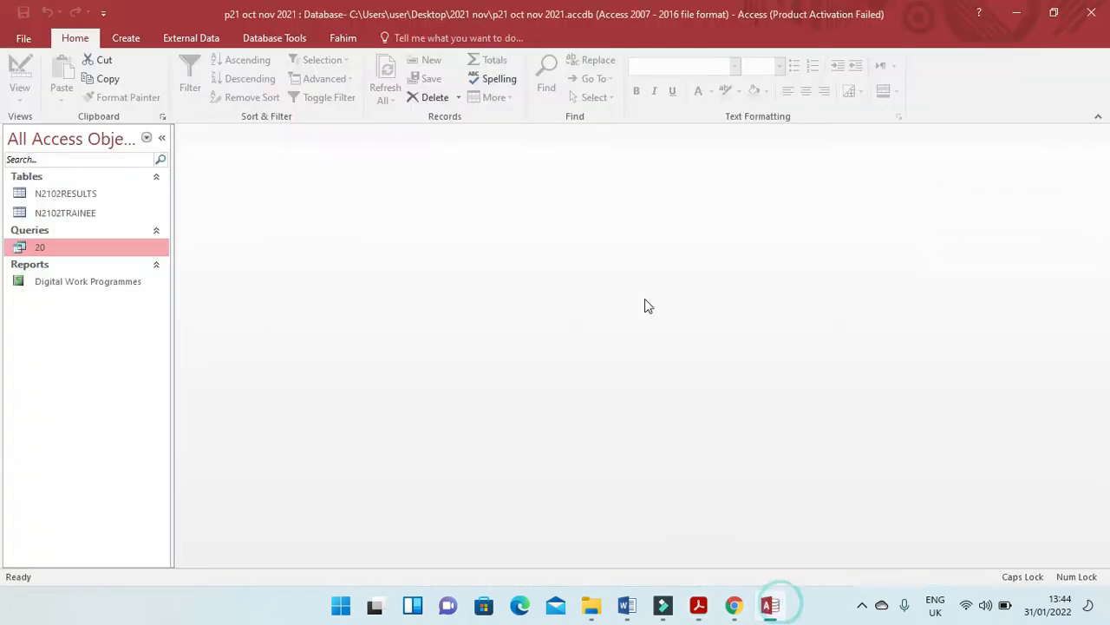
click(126, 38)
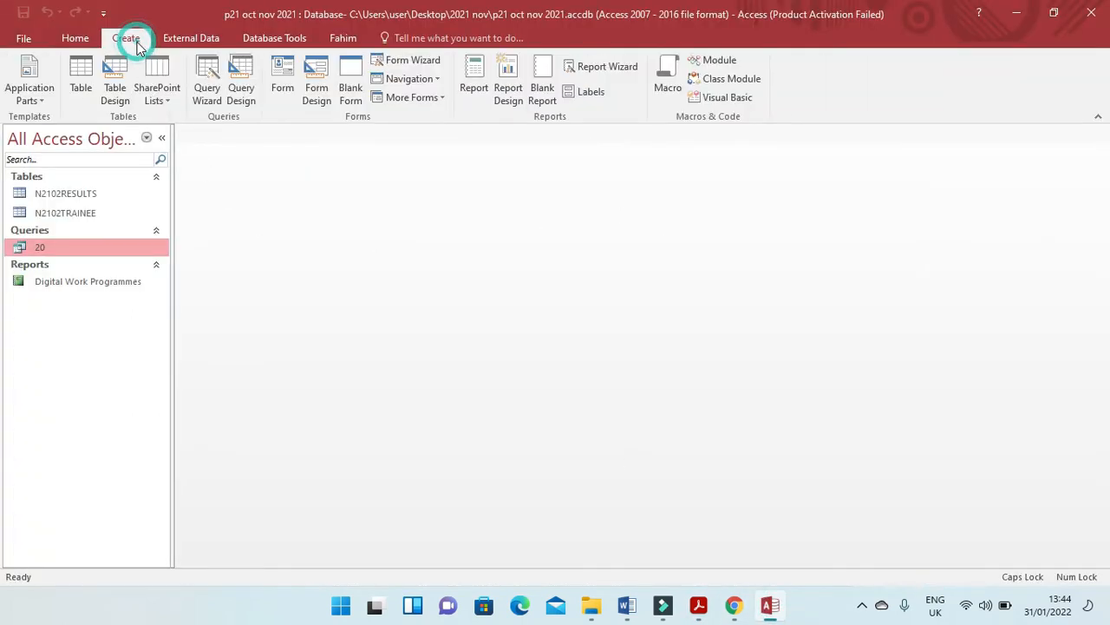
click(208, 92)
click(617, 384)
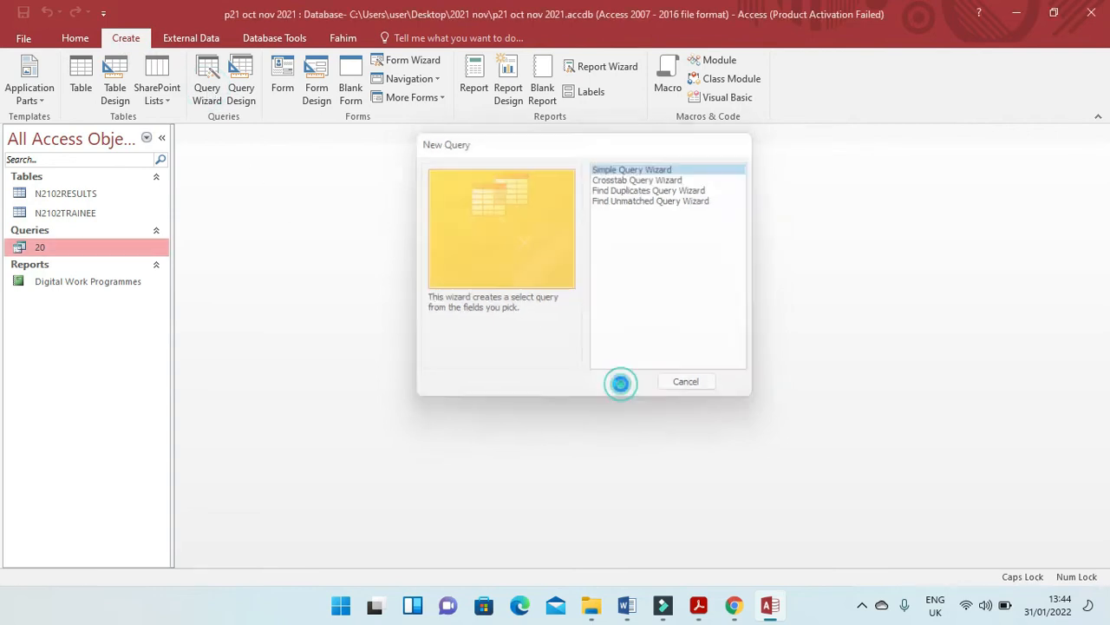
click(574, 211)
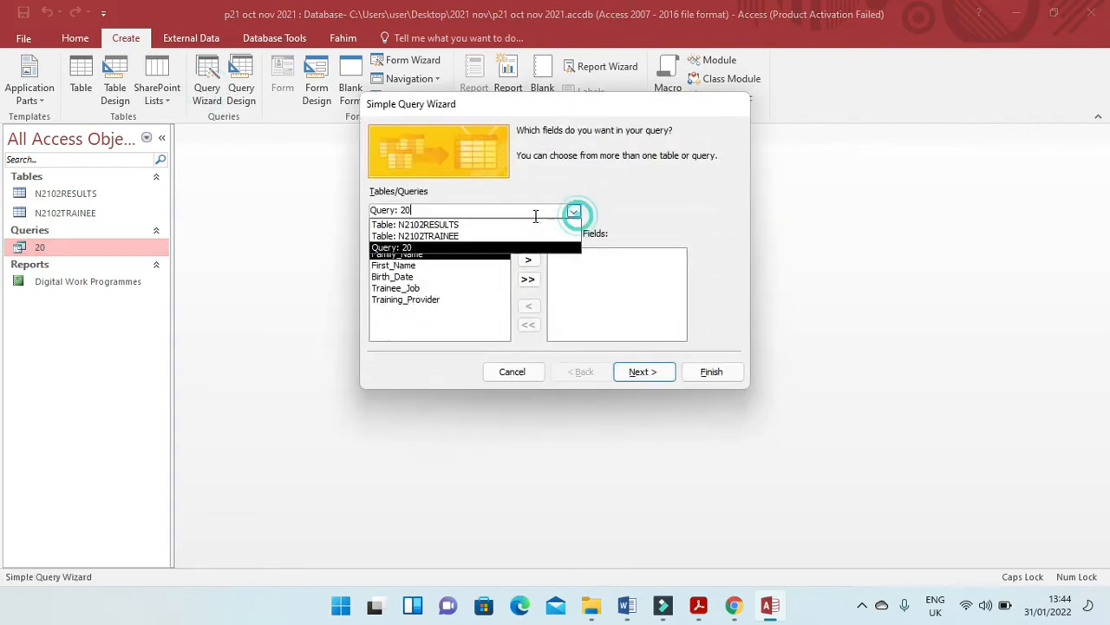
click(467, 222)
click(528, 279)
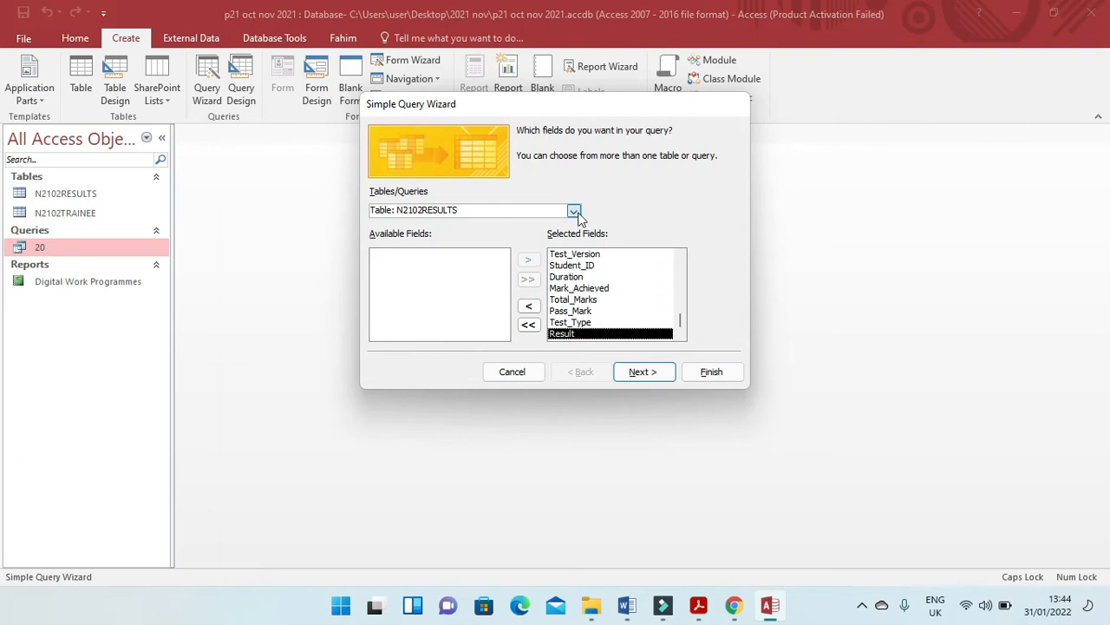
click(574, 211)
click(471, 234)
click(528, 279)
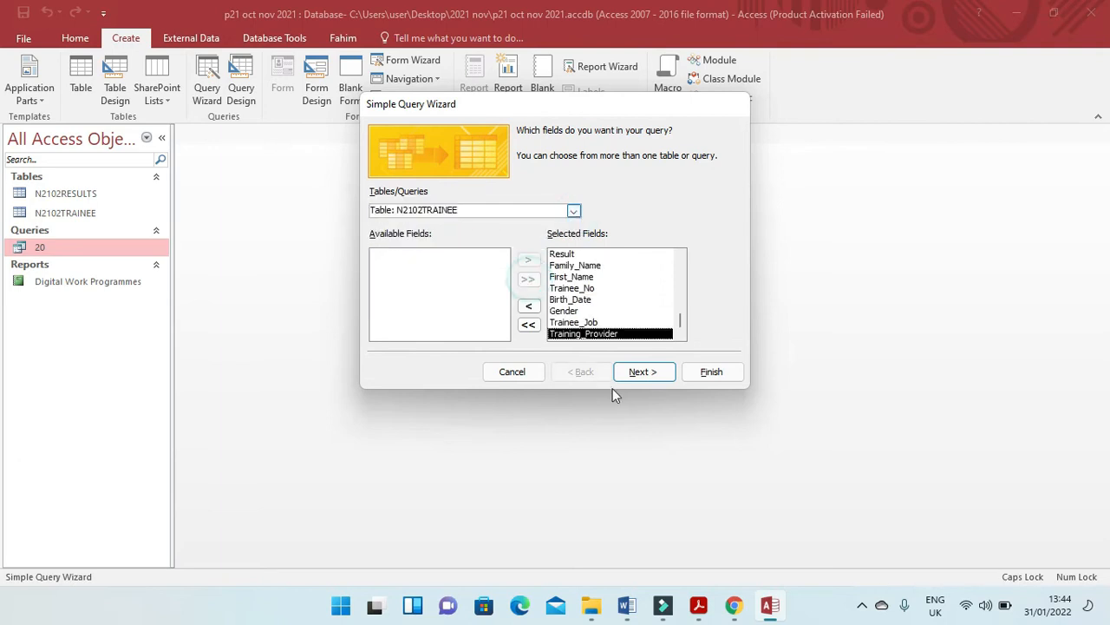
Title the query 21 and finish the wizard with the option to modify the query design.
click(642, 373)
click(640, 373)
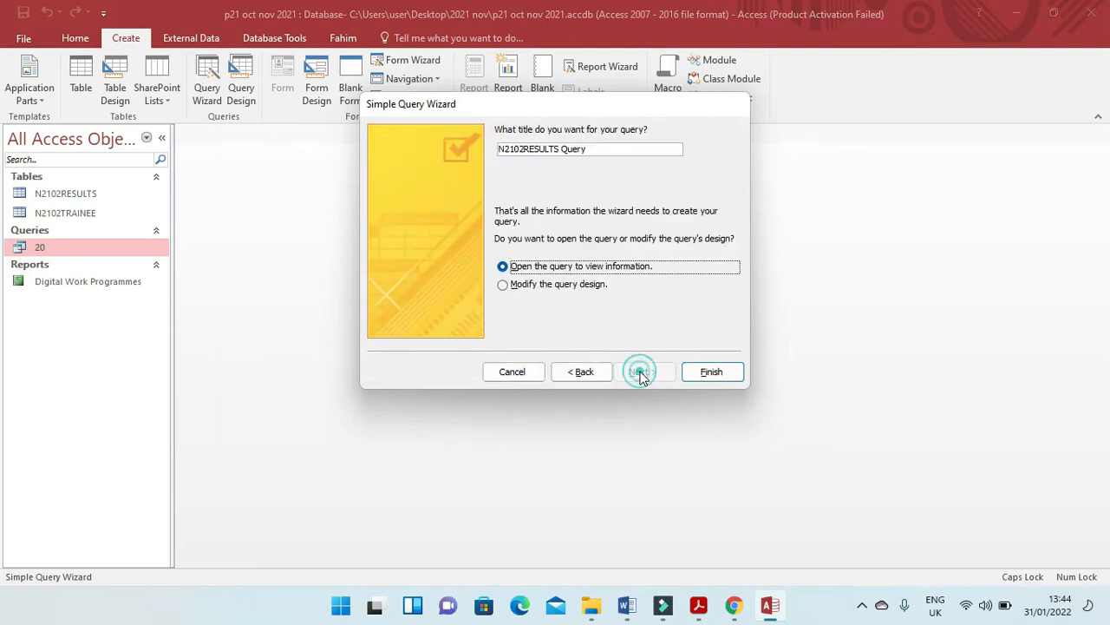
click(570, 286)
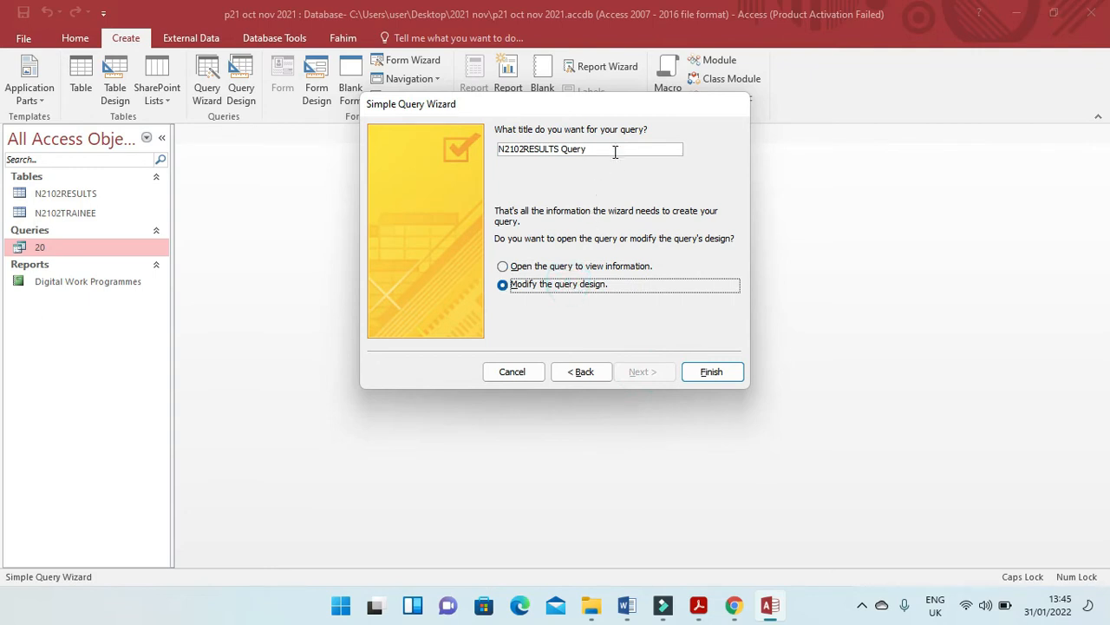
drag(615, 152, 426, 140)
text(21)
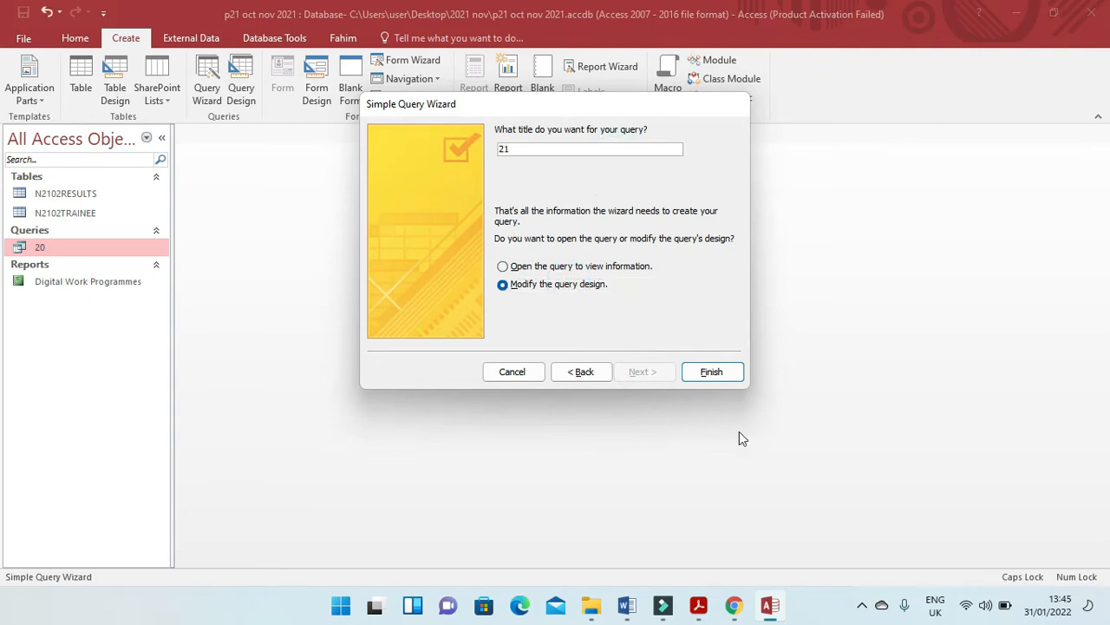
click(725, 379)
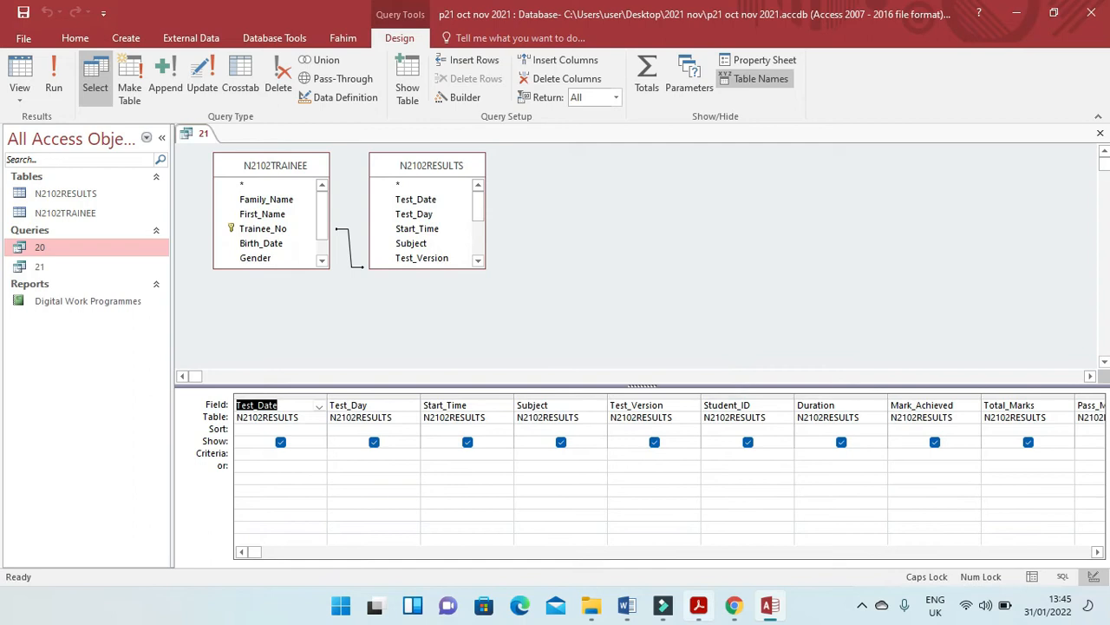
Read the %_Mark calculated field requirement in question 21 of the exam paper.
click(696, 612)
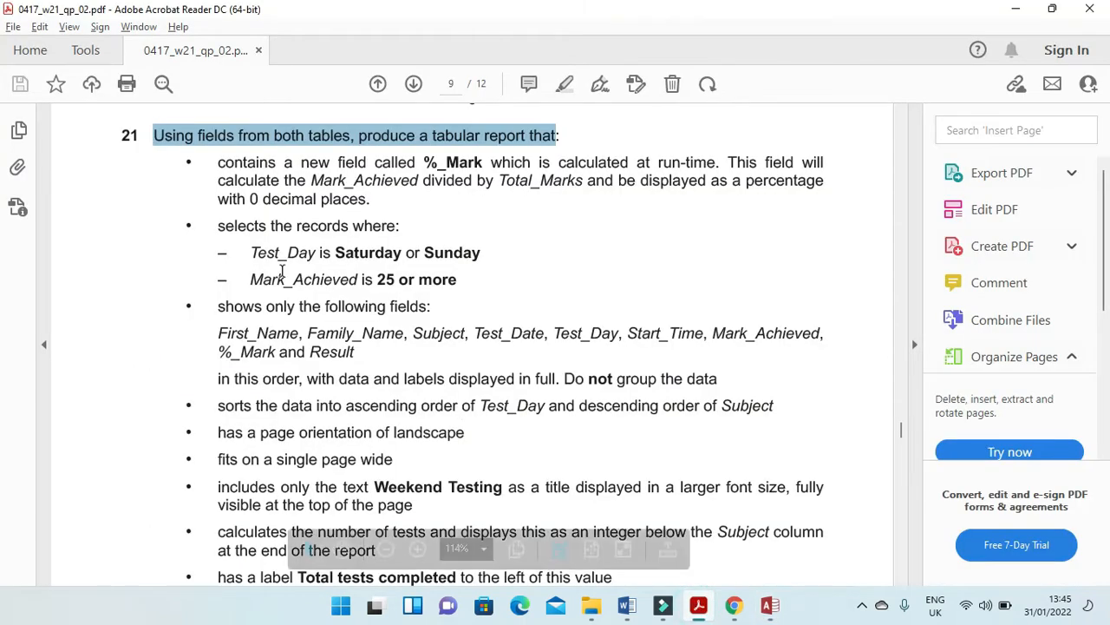
drag(206, 163, 766, 163)
drag(212, 183, 438, 187)
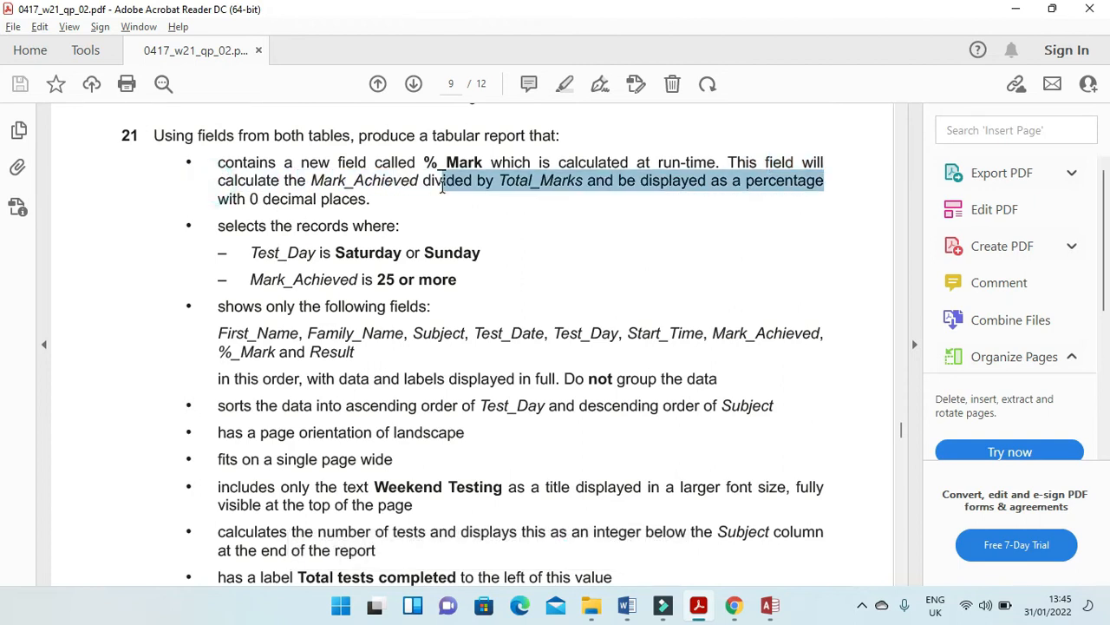
drag(449, 187, 553, 183)
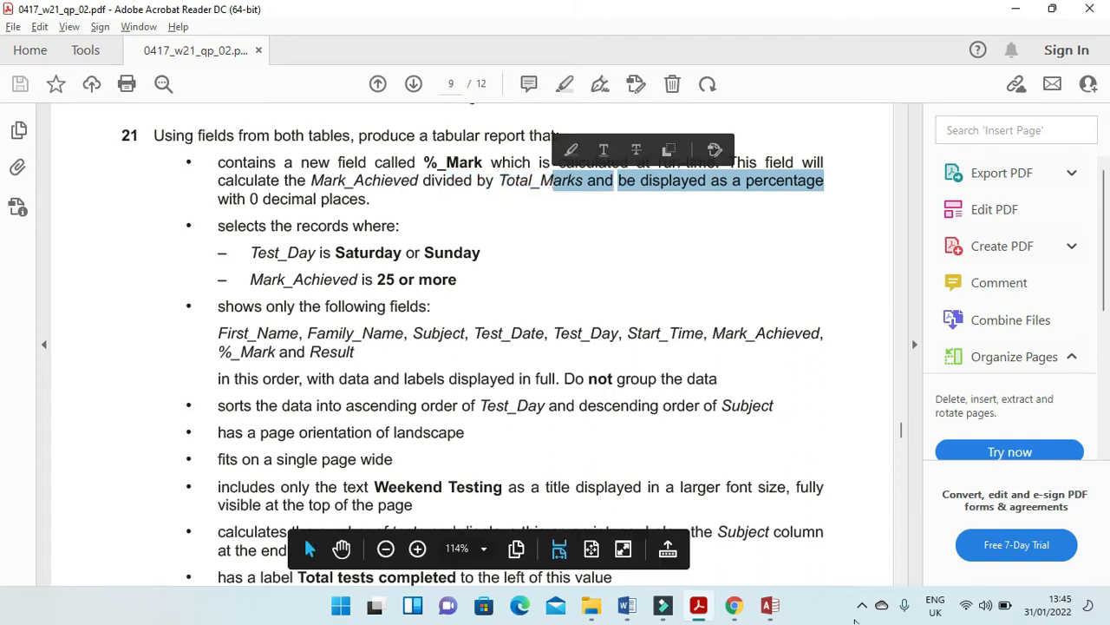
Back in Access, build the expression [Mark_Achieved] / [Total_Marks] in the empty query column after Training_Provider.
click(770, 605)
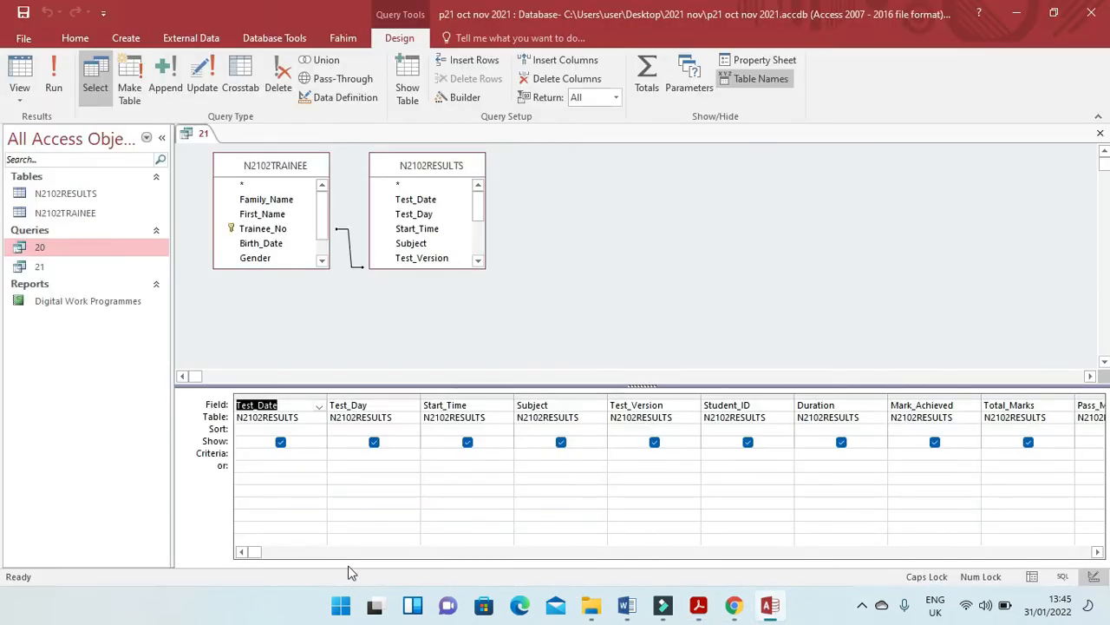
drag(251, 552, 1037, 552)
click(469, 404)
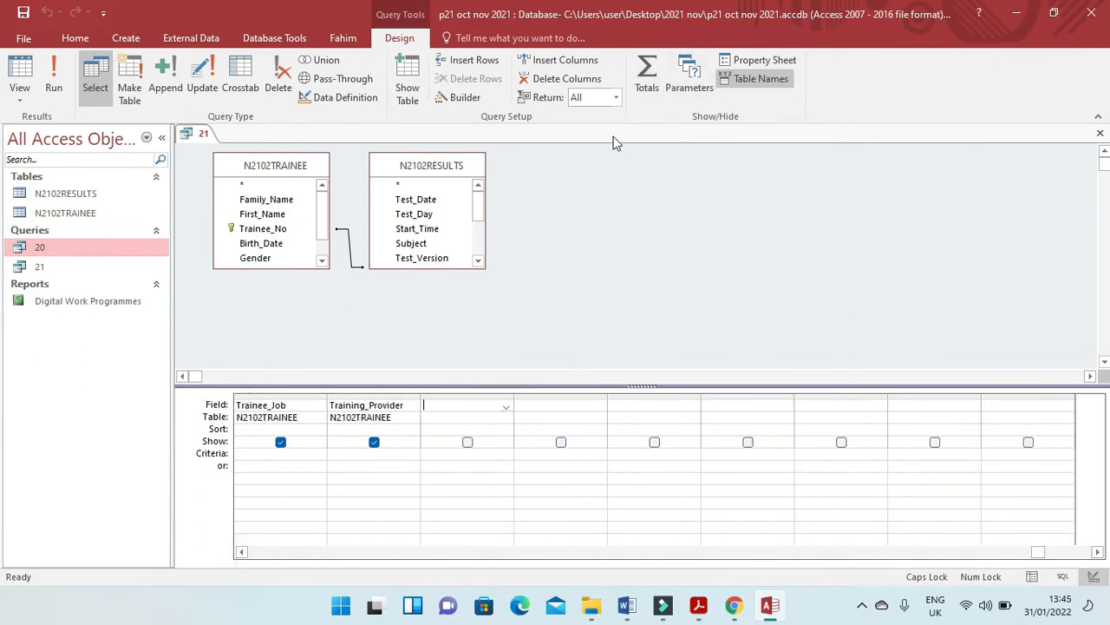
click(467, 98)
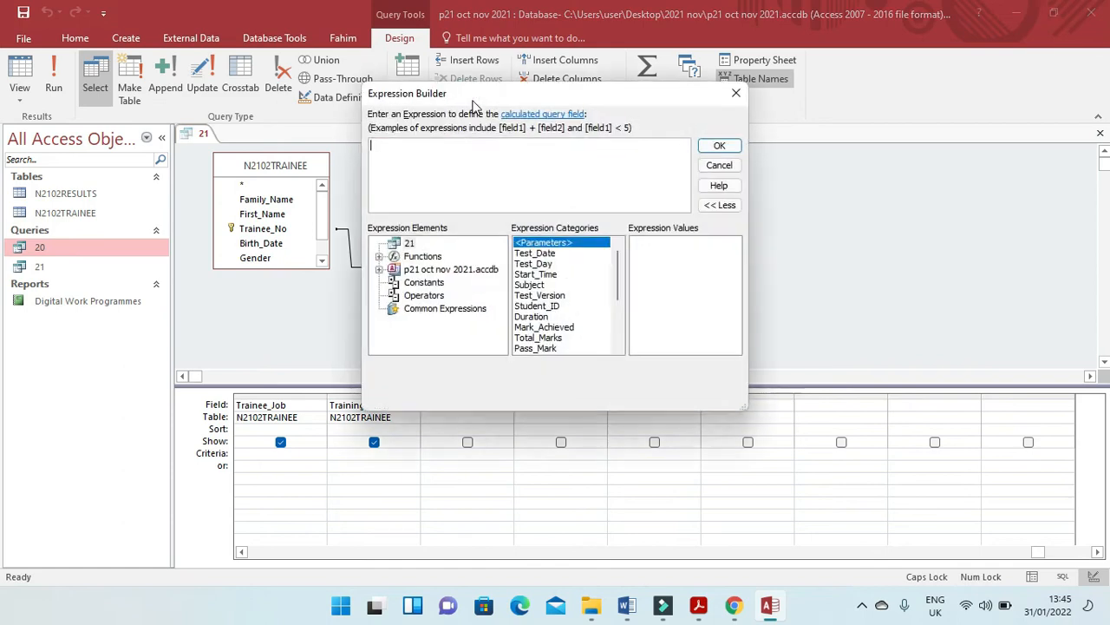
double_click(555, 329)
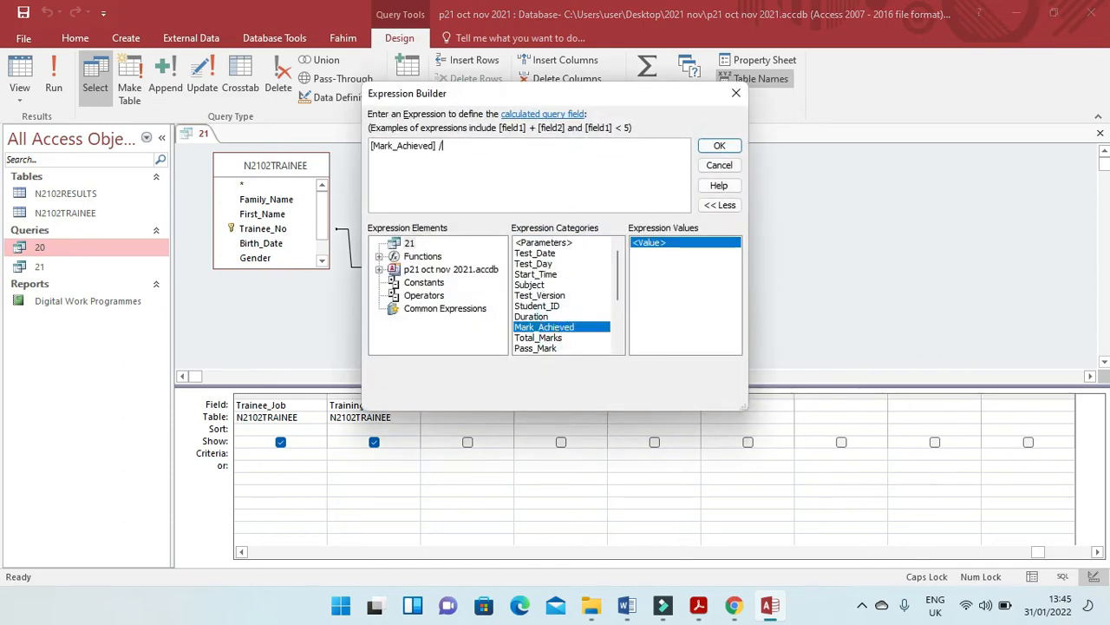
text(/)
double_click(542, 338)
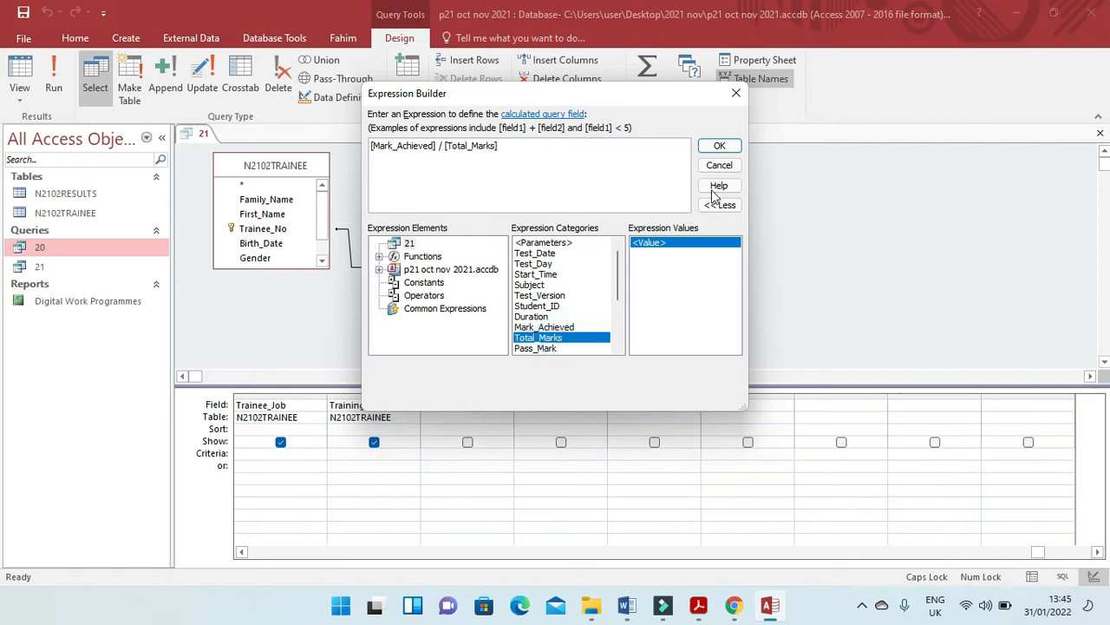
click(719, 148)
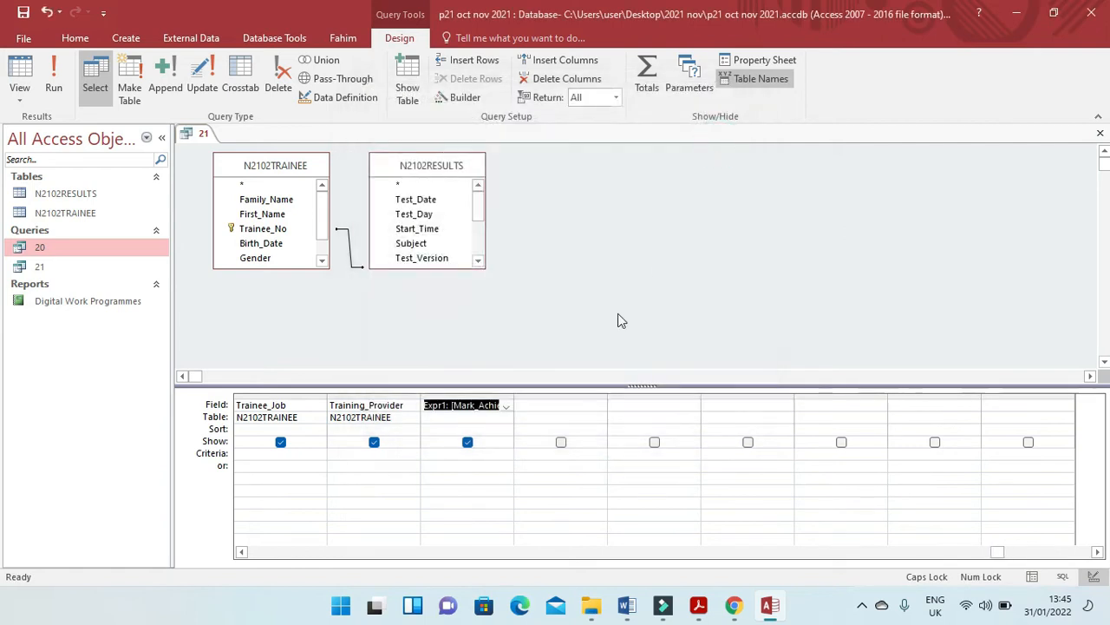
Rename the calculated field as %_Mark, checking the name against the exam paper.
double_click(438, 404)
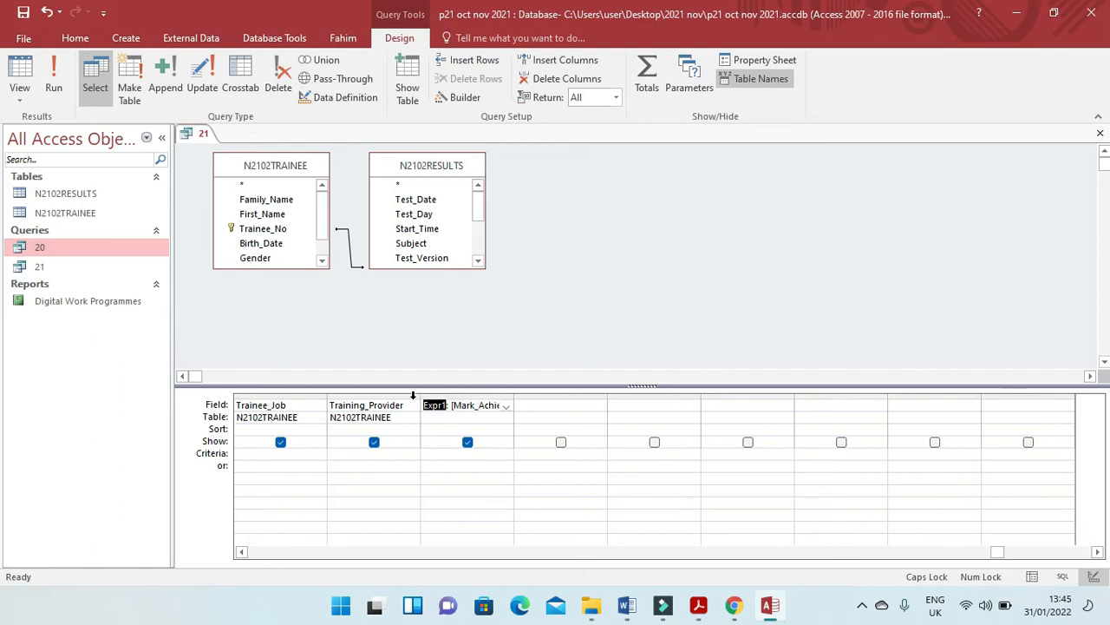
text(%)
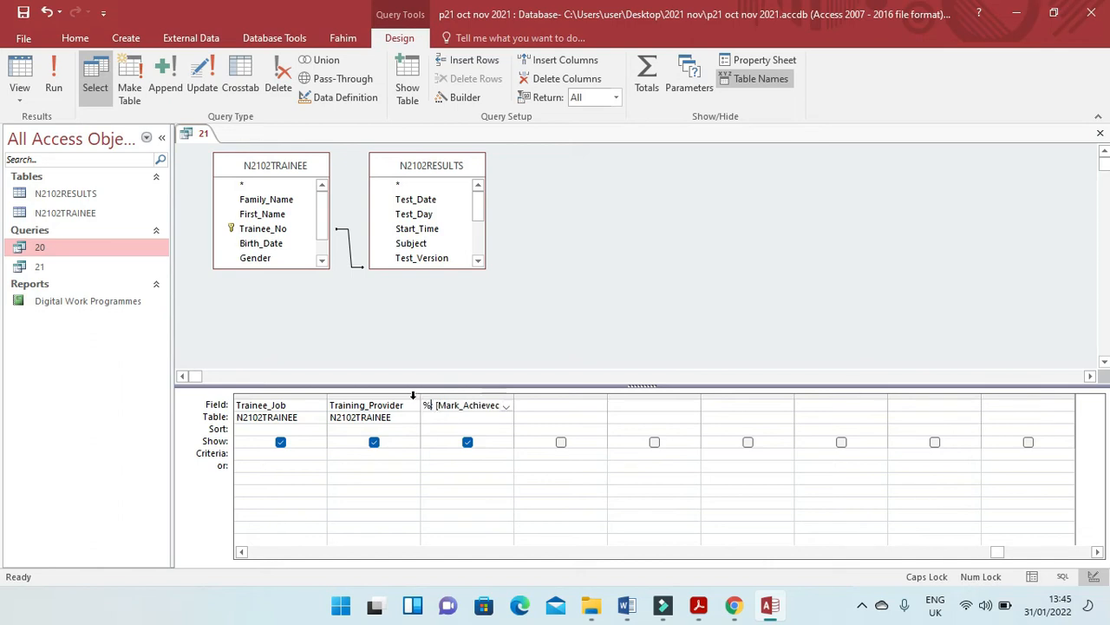
text(_)
key(Caps_Lock)
text(m)
key(BackSpace)
text(M)
key(Caps_Lock)
text(ar)
text(ks:)
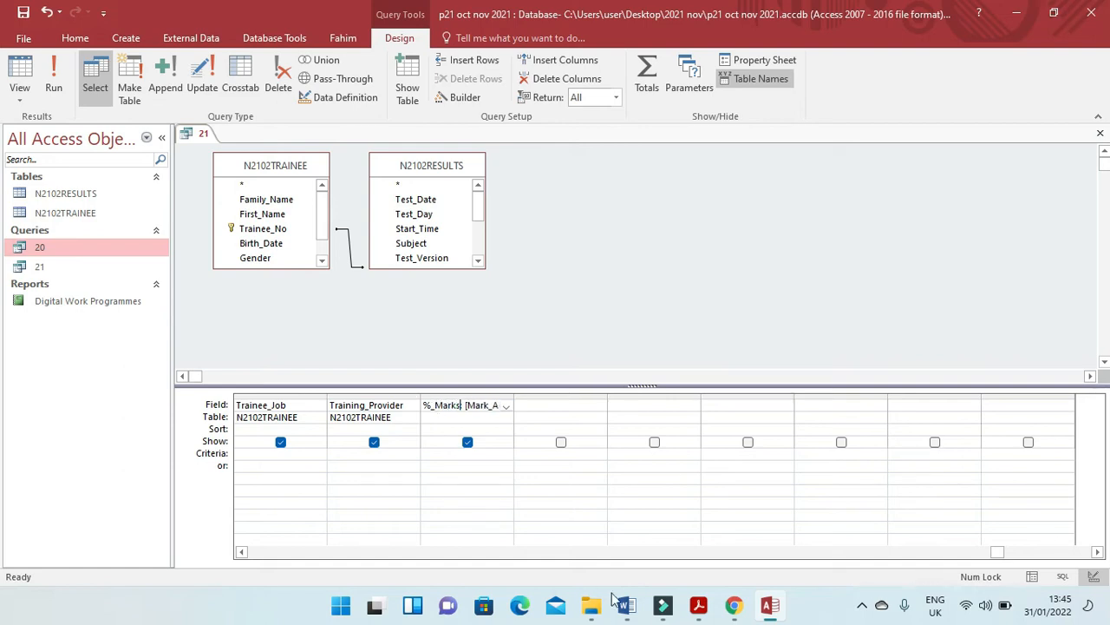
click(700, 606)
click(700, 609)
key(BackSpace)
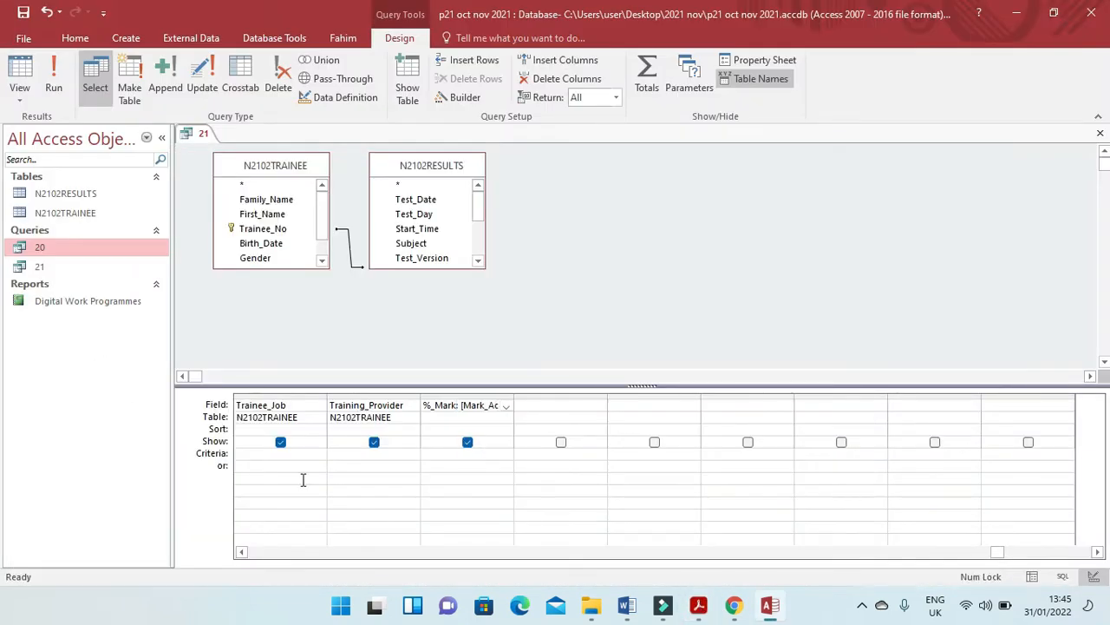
Save and run query 21, and view the values in its %_Mark column.
click(23, 13)
click(53, 82)
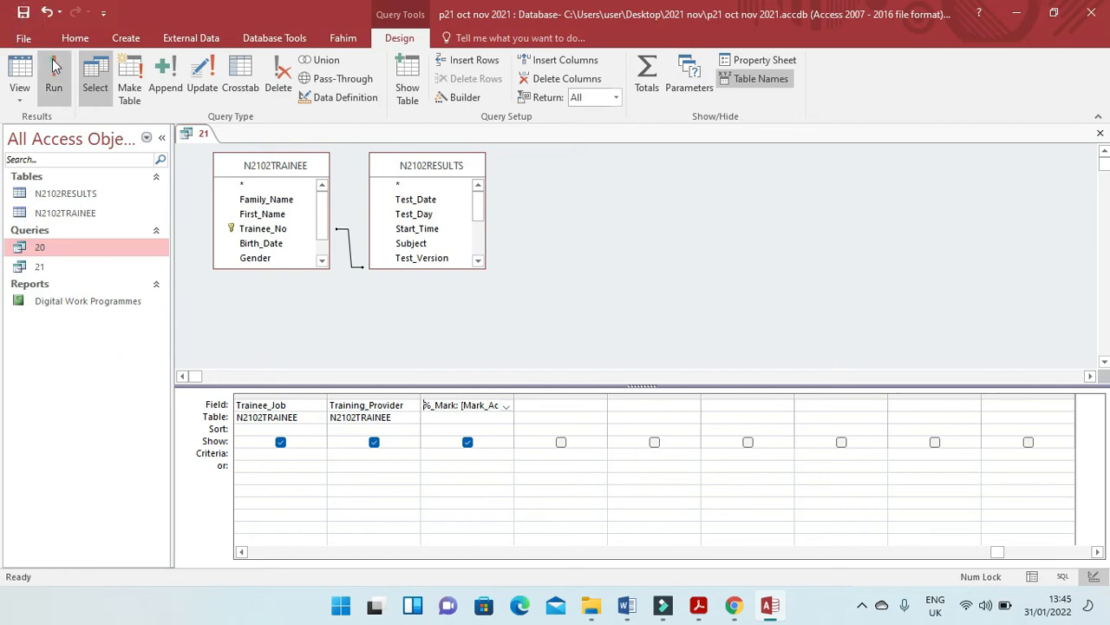
drag(500, 562, 740, 562)
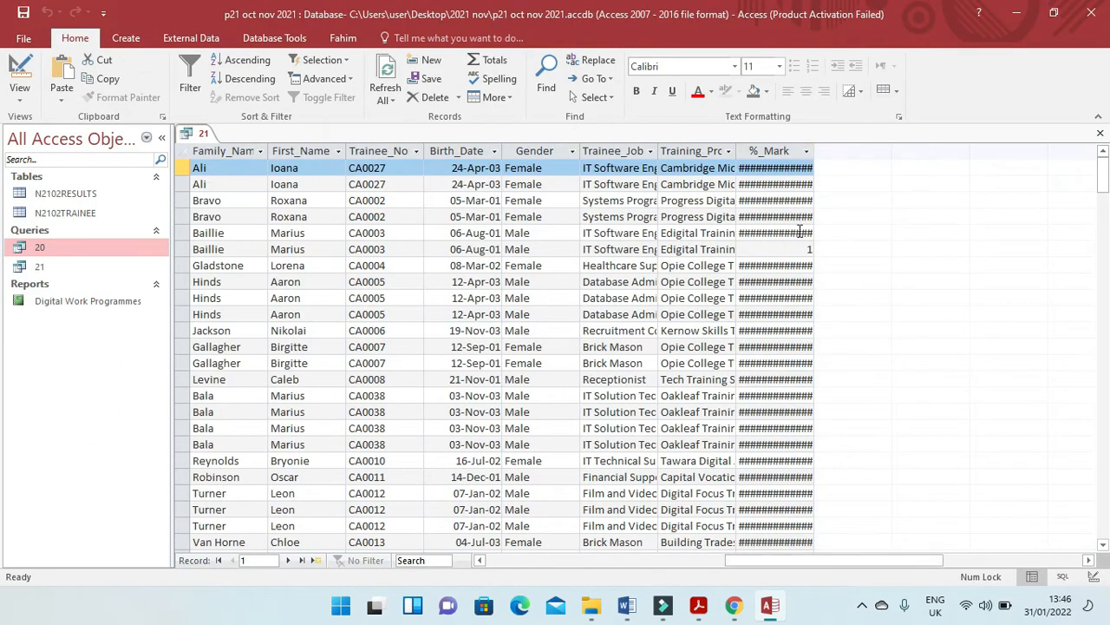
Check the display requirement in question 21, then set the %_Mark field's format to Percent and run query 21.
key(alt+Tab)
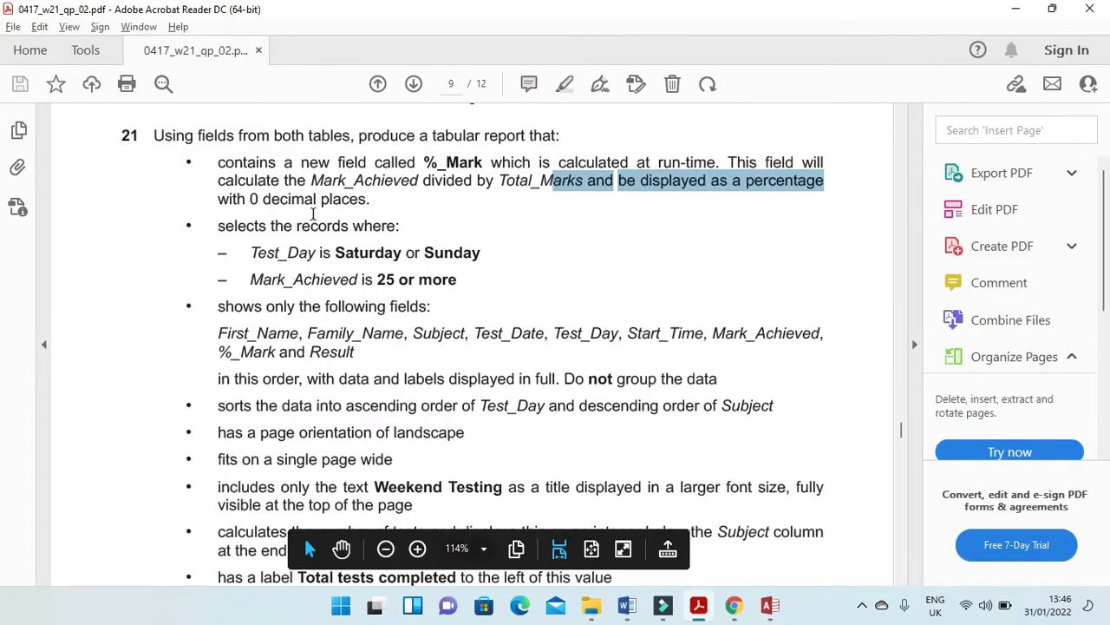
key(alt+Tab)
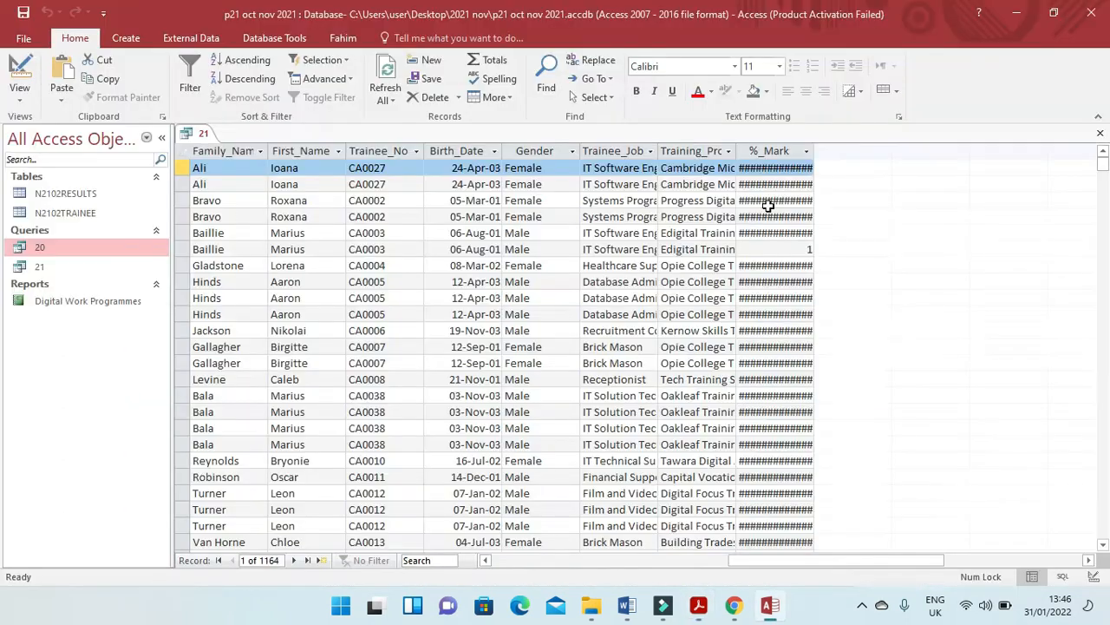
click(19, 71)
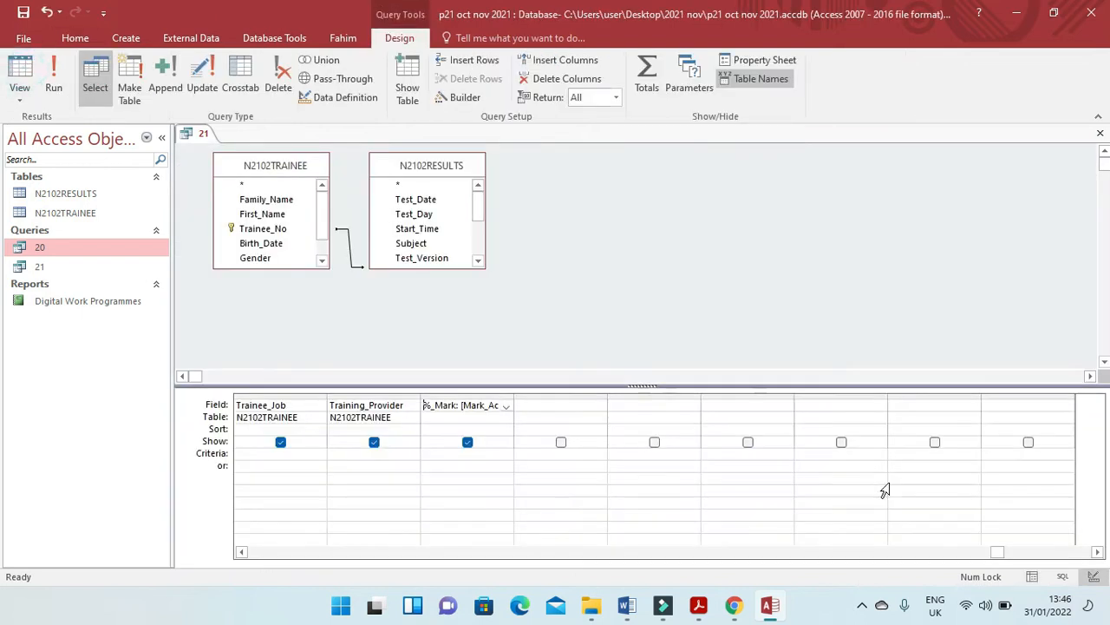
click(751, 60)
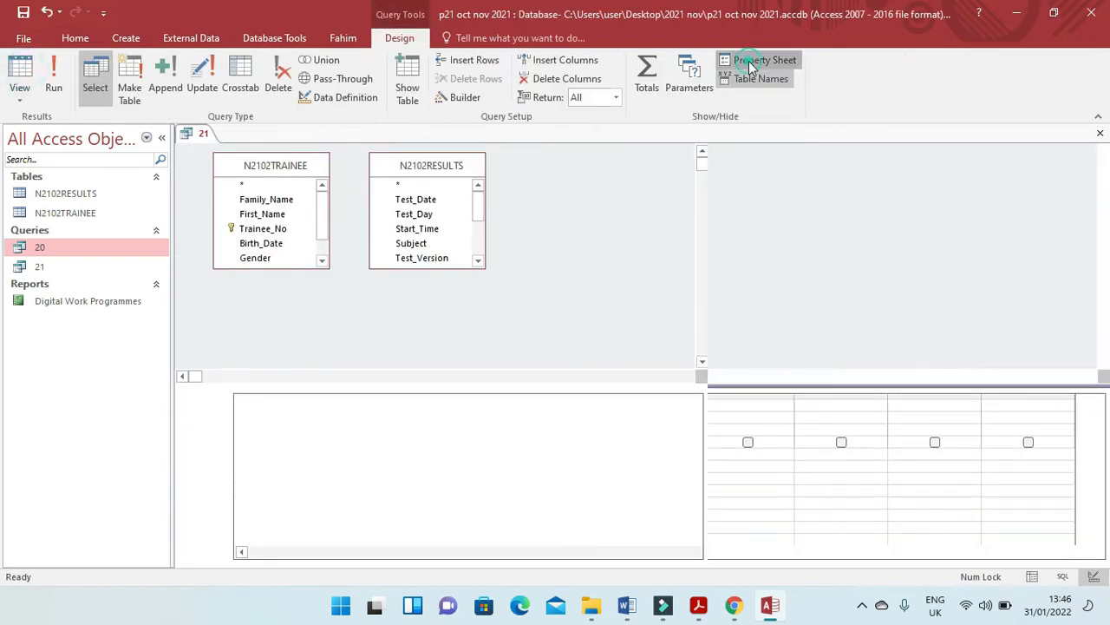
click(1081, 211)
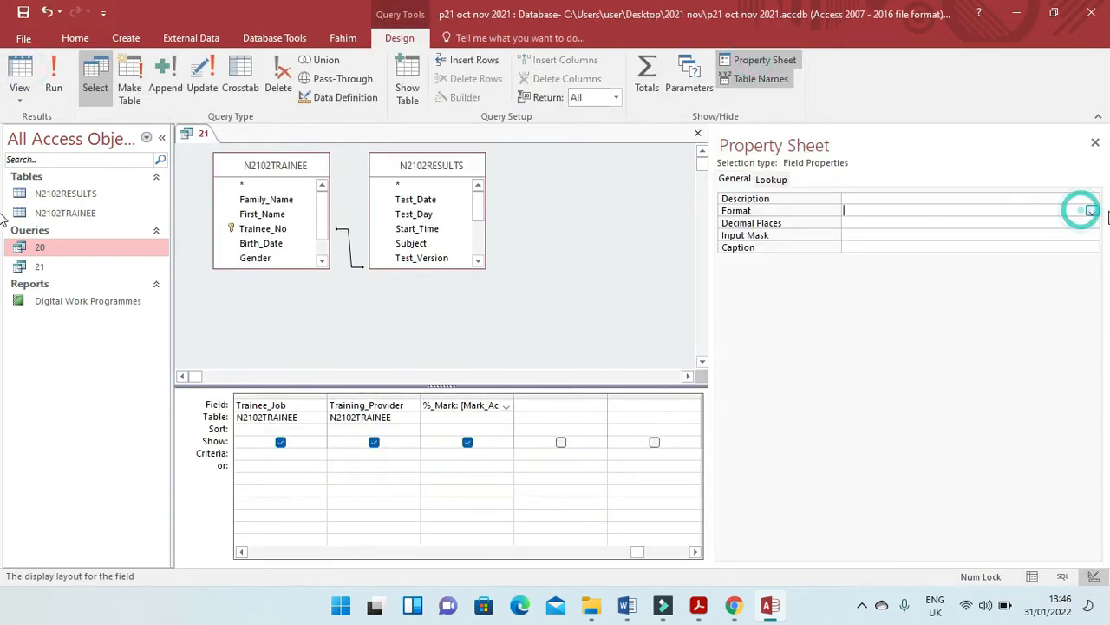
click(1092, 212)
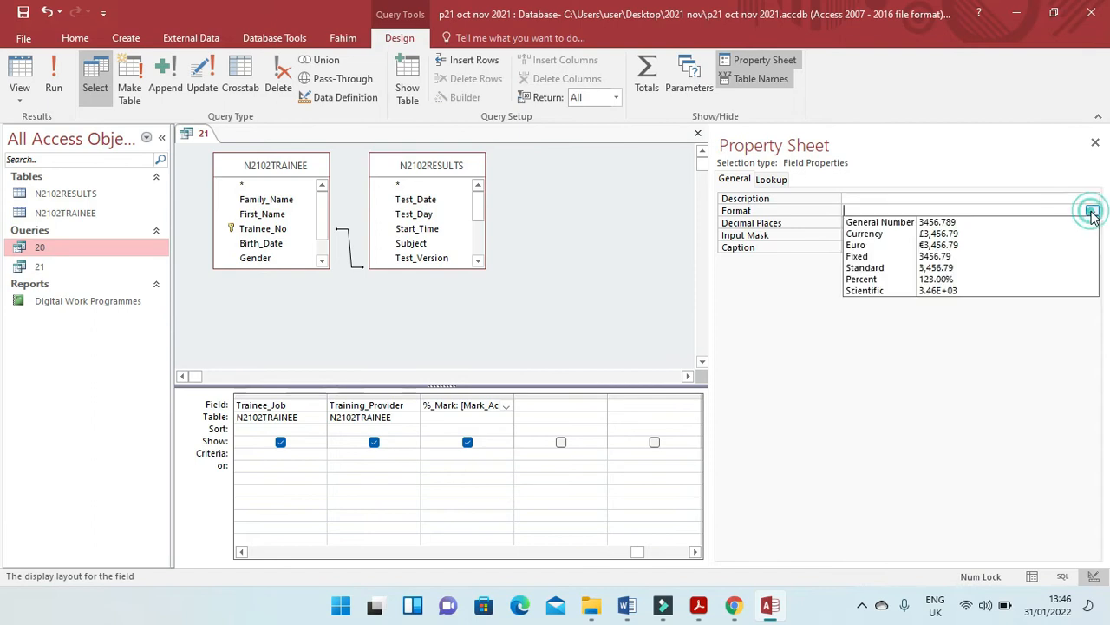
click(967, 279)
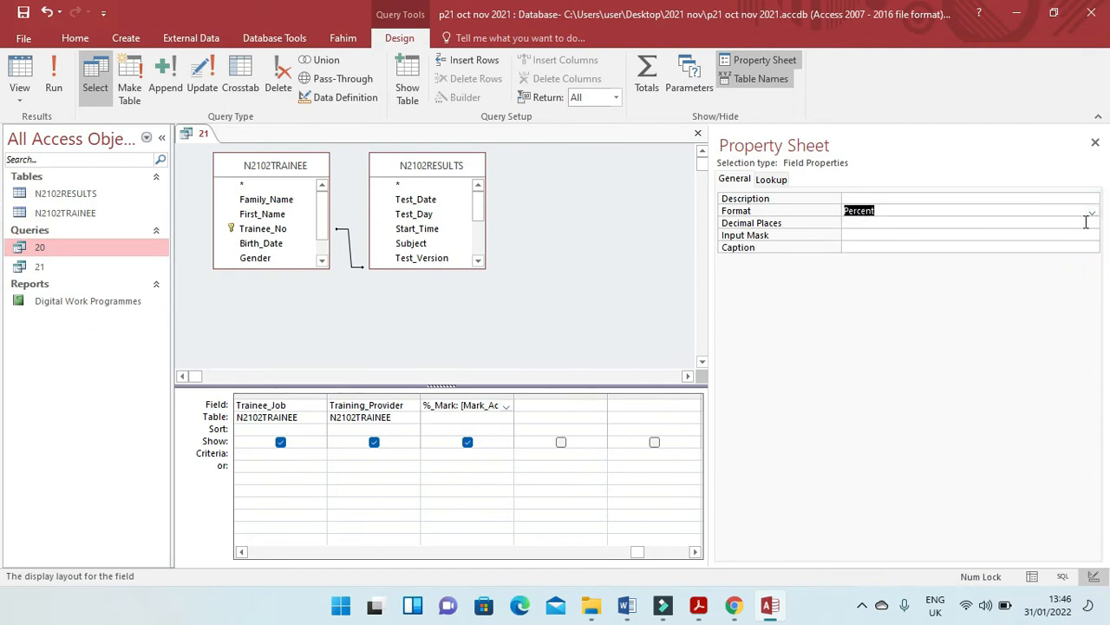
click(53, 82)
drag(539, 559, 768, 572)
Set the %_Mark field's decimal places to 0 in query 21's design and run the query to view the column.
click(19, 72)
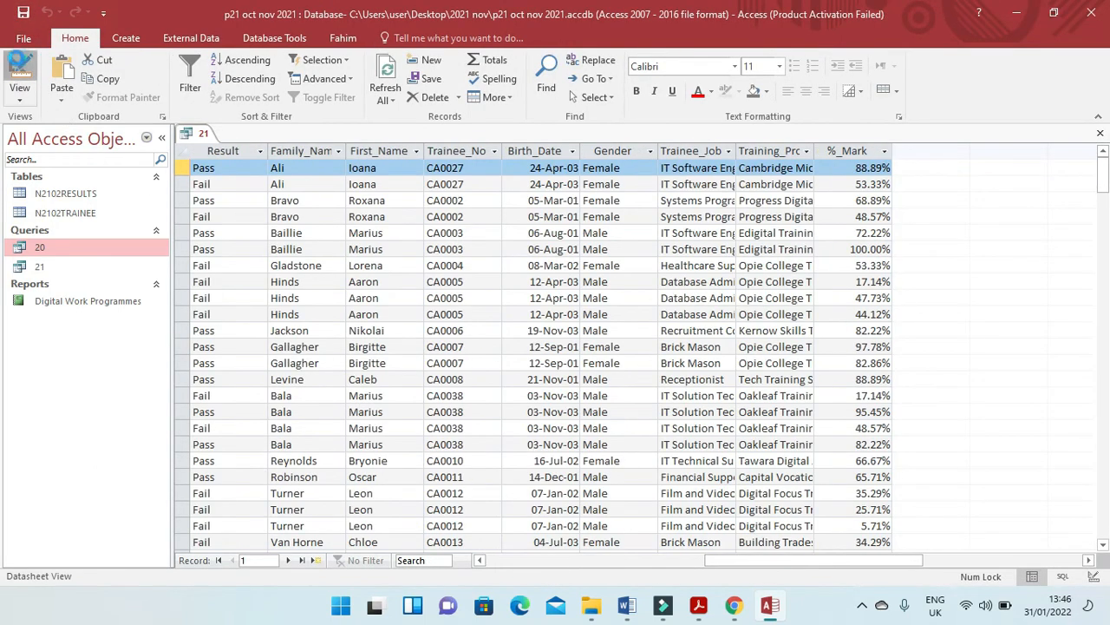
click(888, 222)
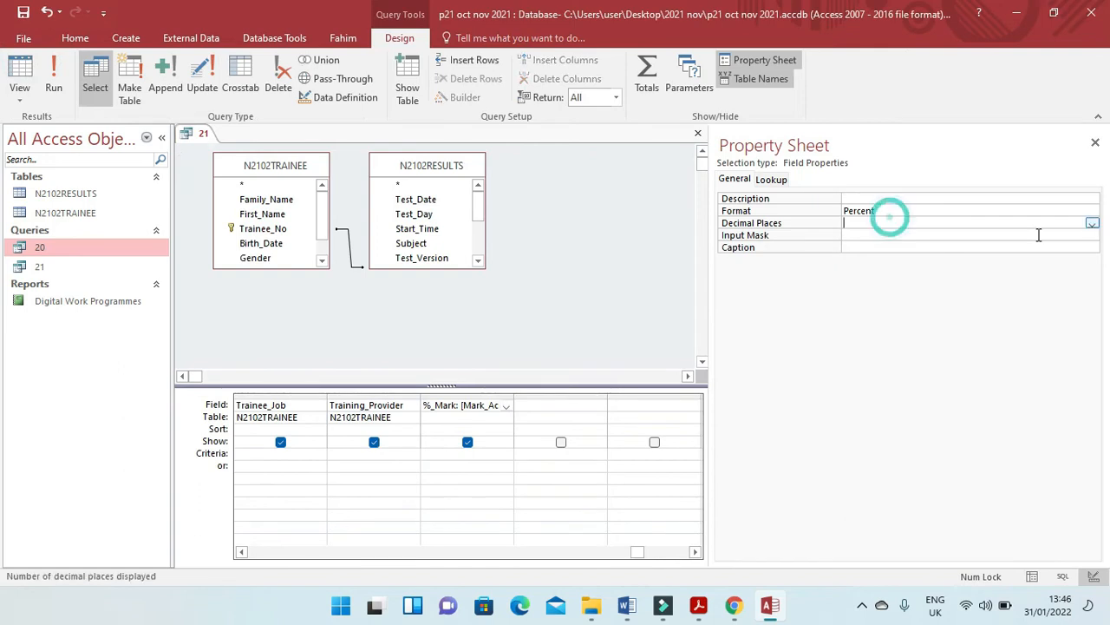
click(1091, 223)
click(931, 248)
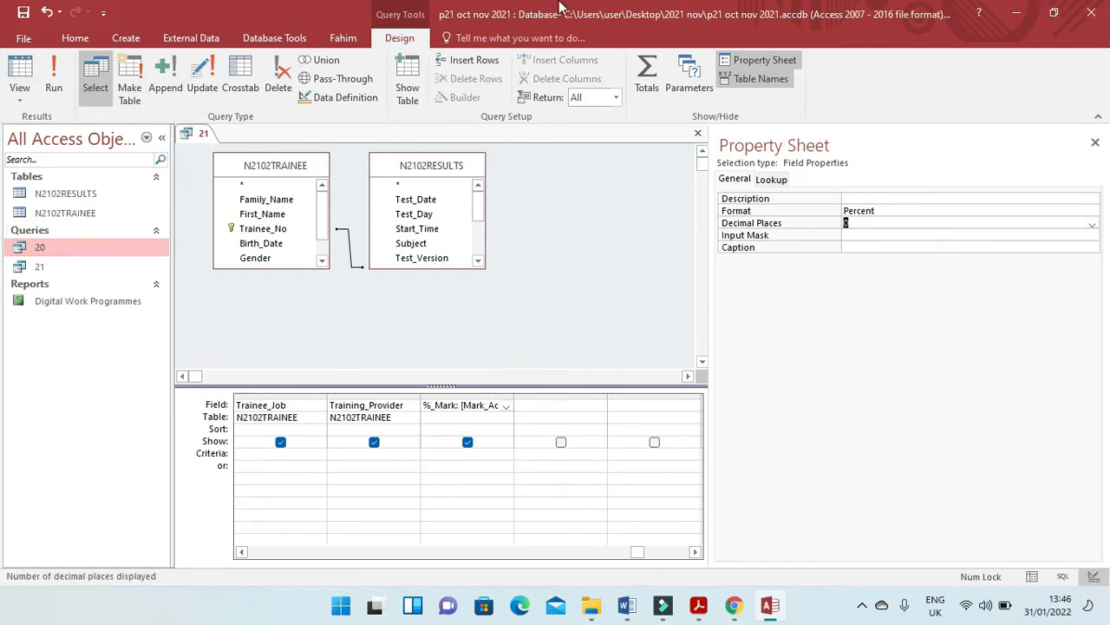
click(54, 82)
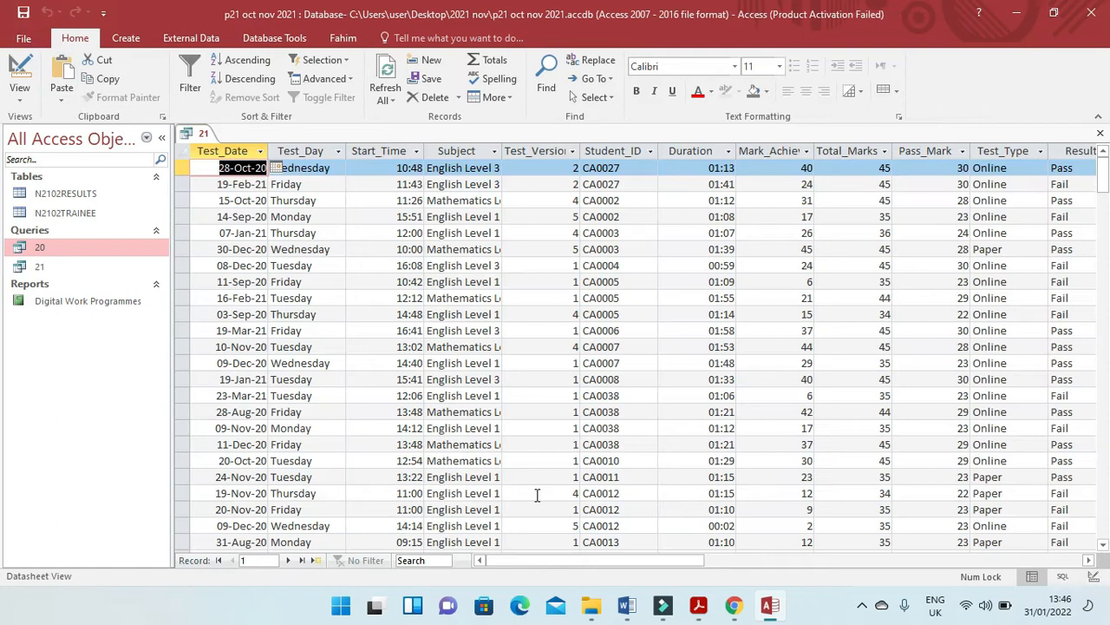
drag(589, 561, 772, 573)
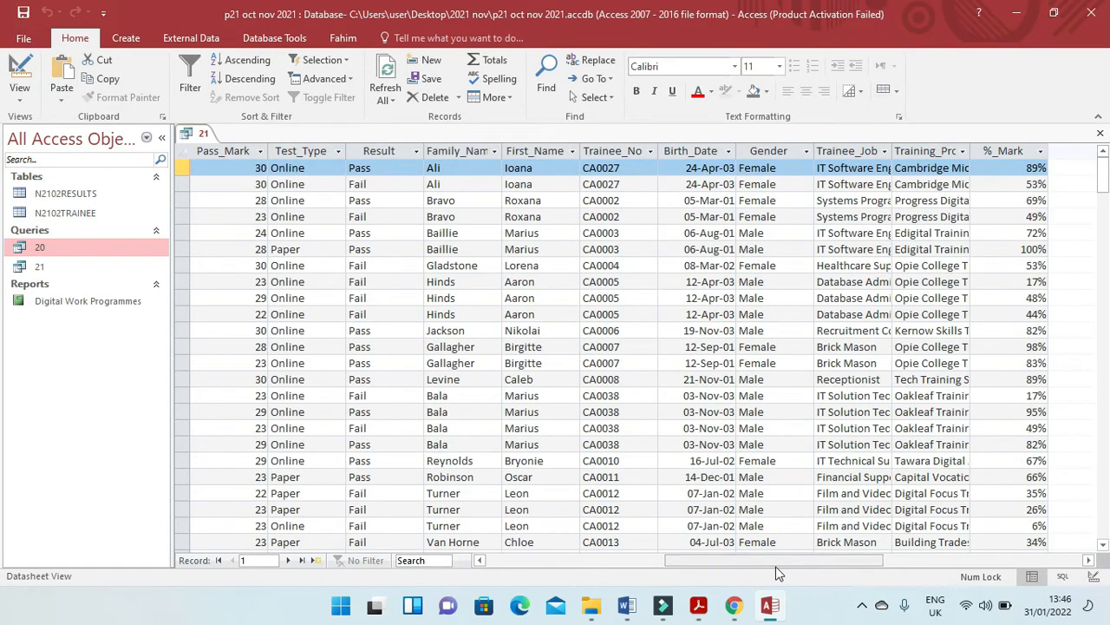
Copy the text Saturday or Sunday from question 21 of the exam paper into the Test_Day criteria of query 21.
click(770, 605)
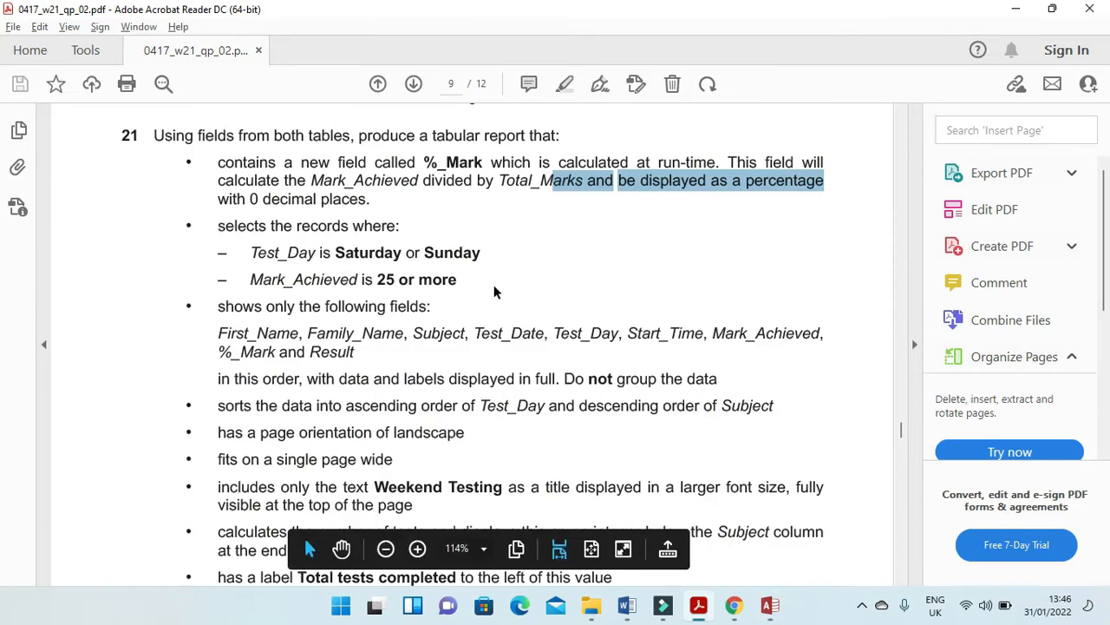
drag(480, 252, 335, 252)
key(ctrl+c)
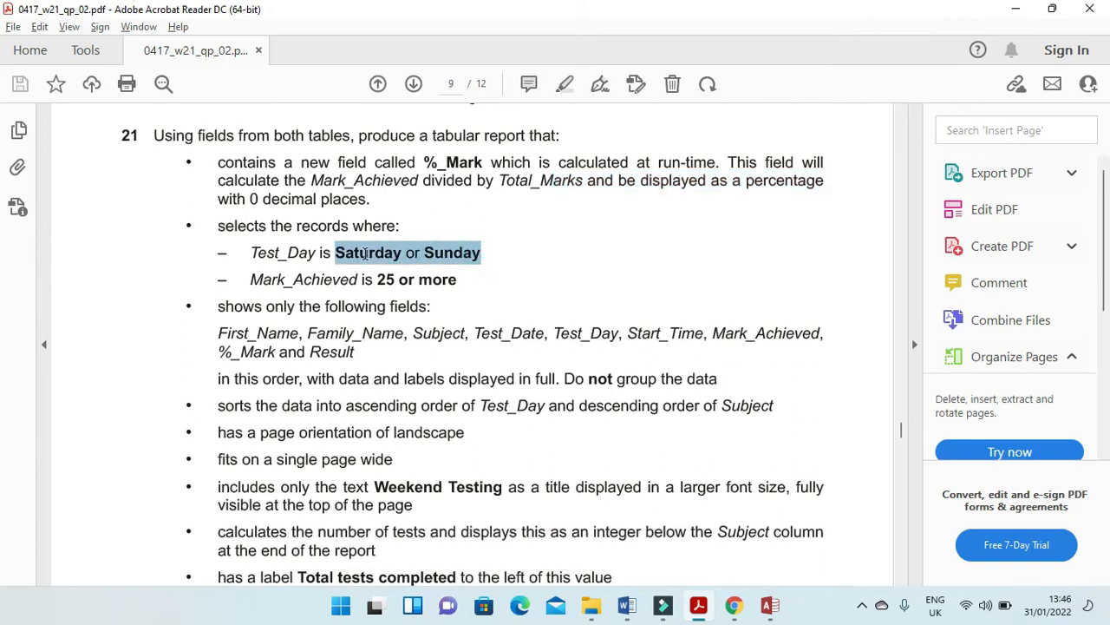
key(alt+Tab)
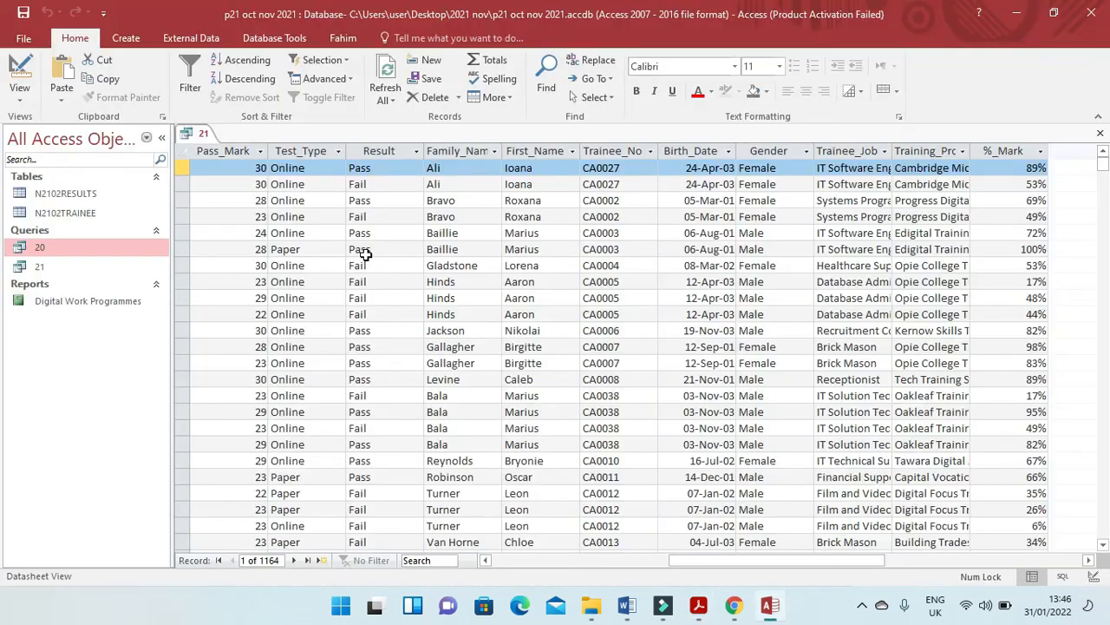
click(19, 69)
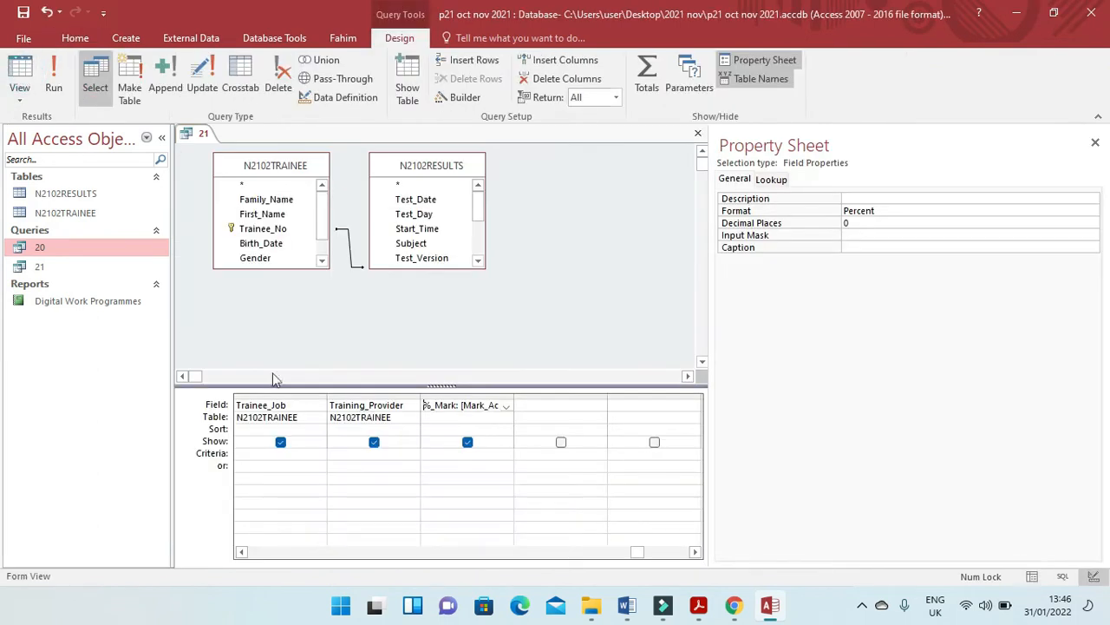
click(241, 551)
click(241, 552)
click(242, 552)
click(241, 552)
click(241, 552)
click(242, 552)
click(242, 552)
click(241, 551)
click(241, 551)
click(241, 551)
click(241, 551)
click(241, 552)
click(241, 552)
click(241, 552)
click(241, 552)
click(241, 552)
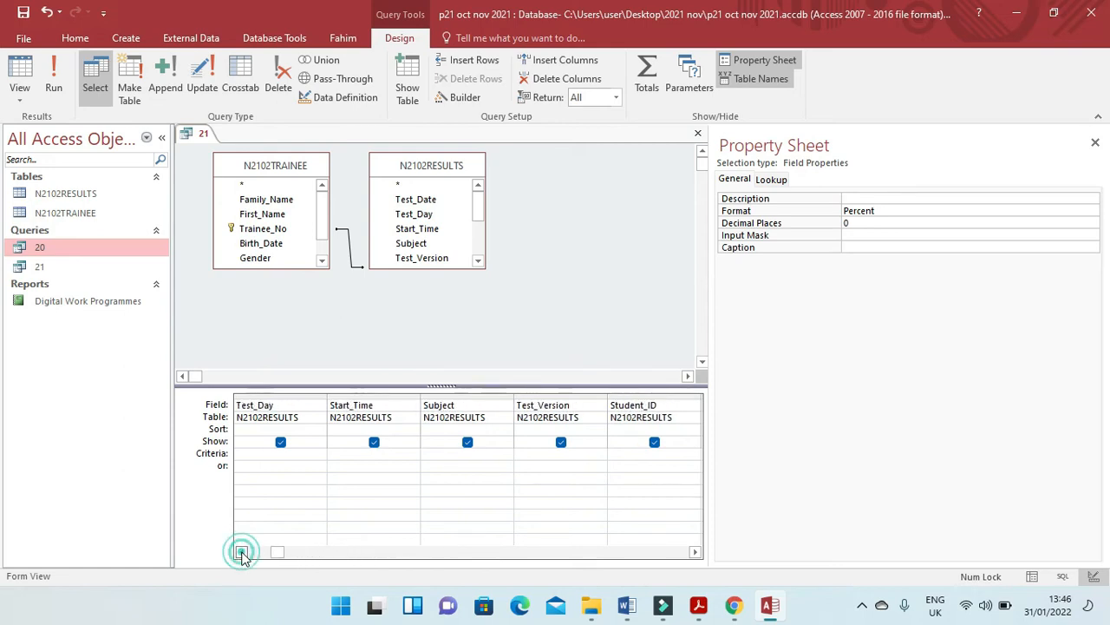
click(271, 453)
key(ctrl+v)
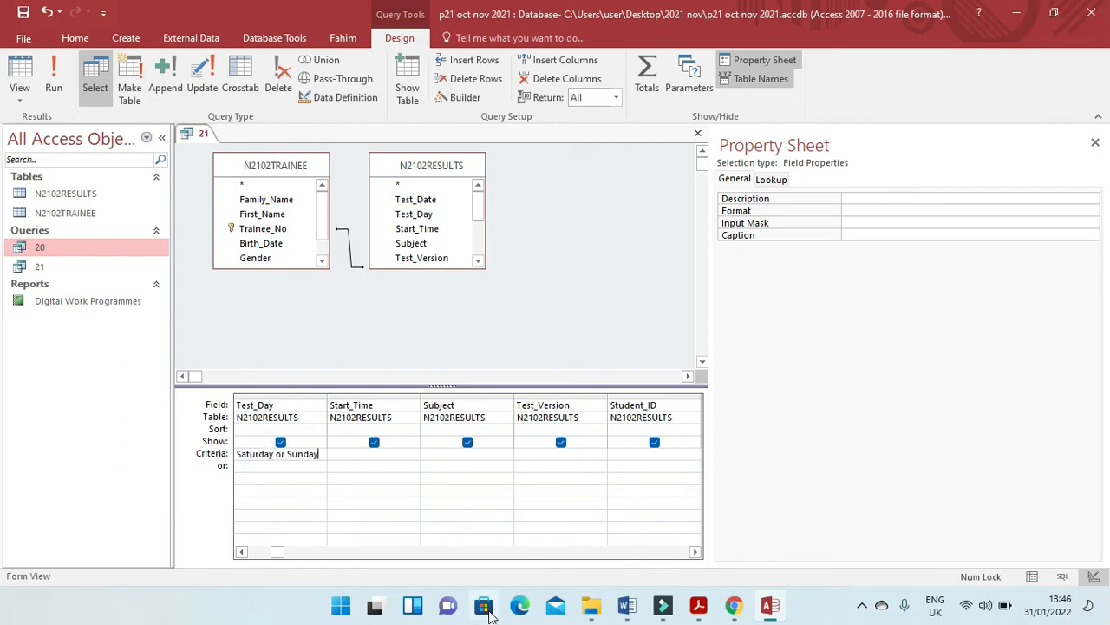
Set the Mark_Achieved criteria to >=25, checking the condition against the exam paper, and run query 21.
key(alt+Tab)
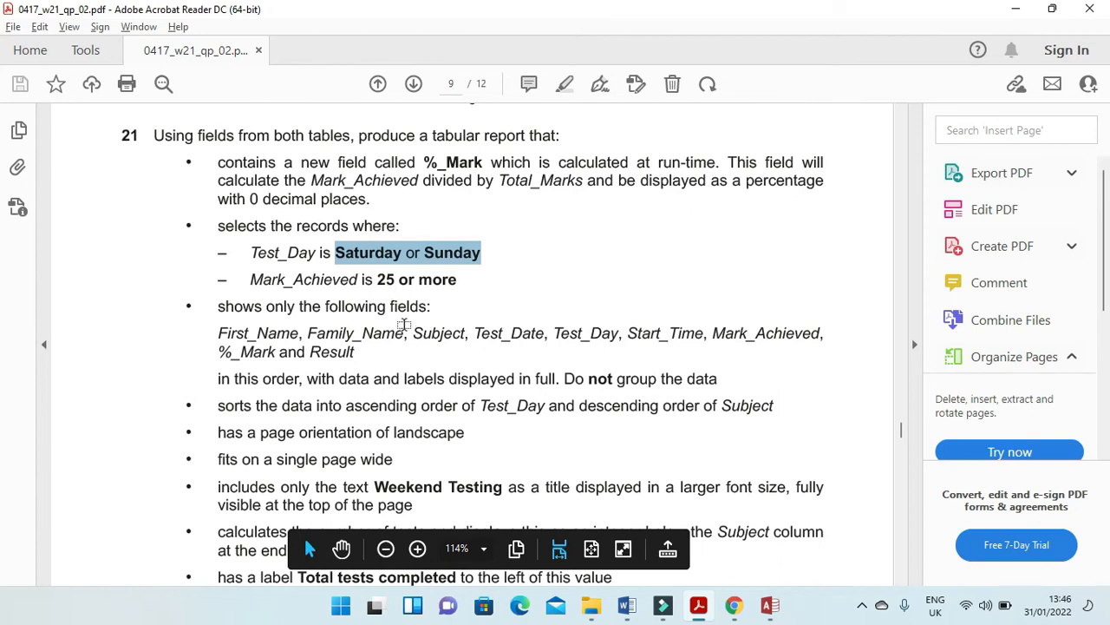
key(alt+Tab)
click(696, 552)
click(696, 552)
click(696, 552)
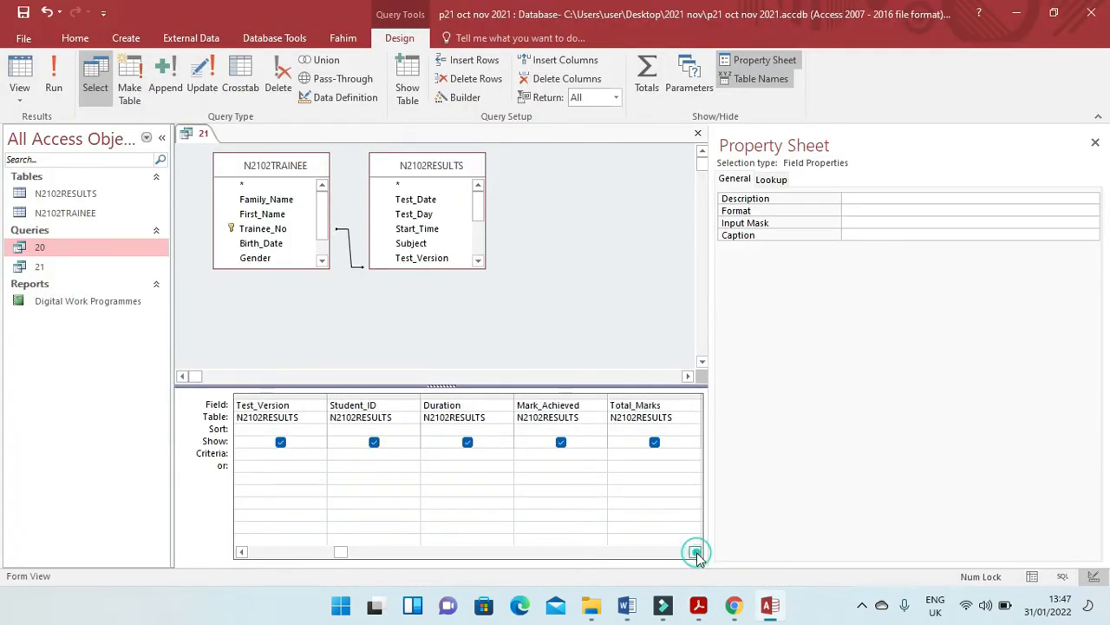
click(561, 456)
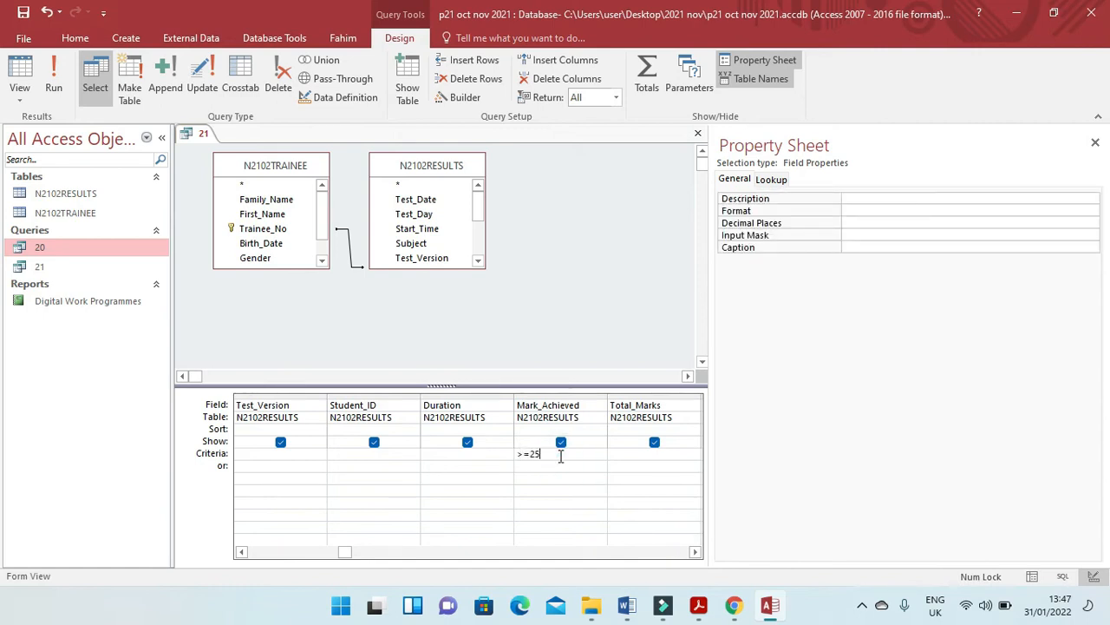
click(57, 77)
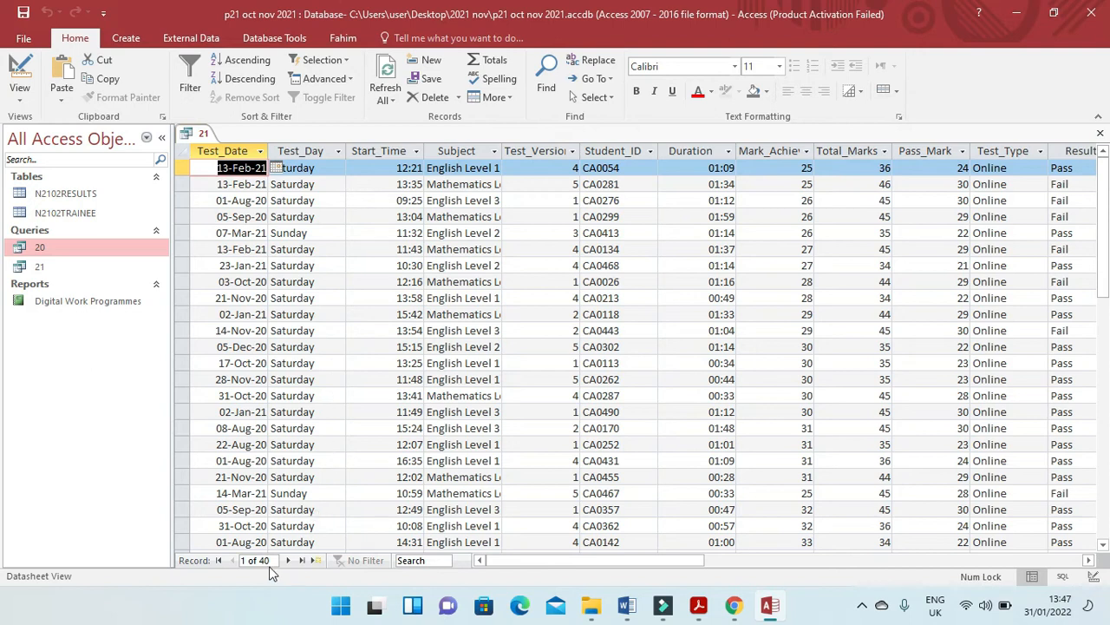
Back in the query design, hide Test_Version, Student_ID and Duration from the output, comparing the columns with question 21's field list.
click(22, 63)
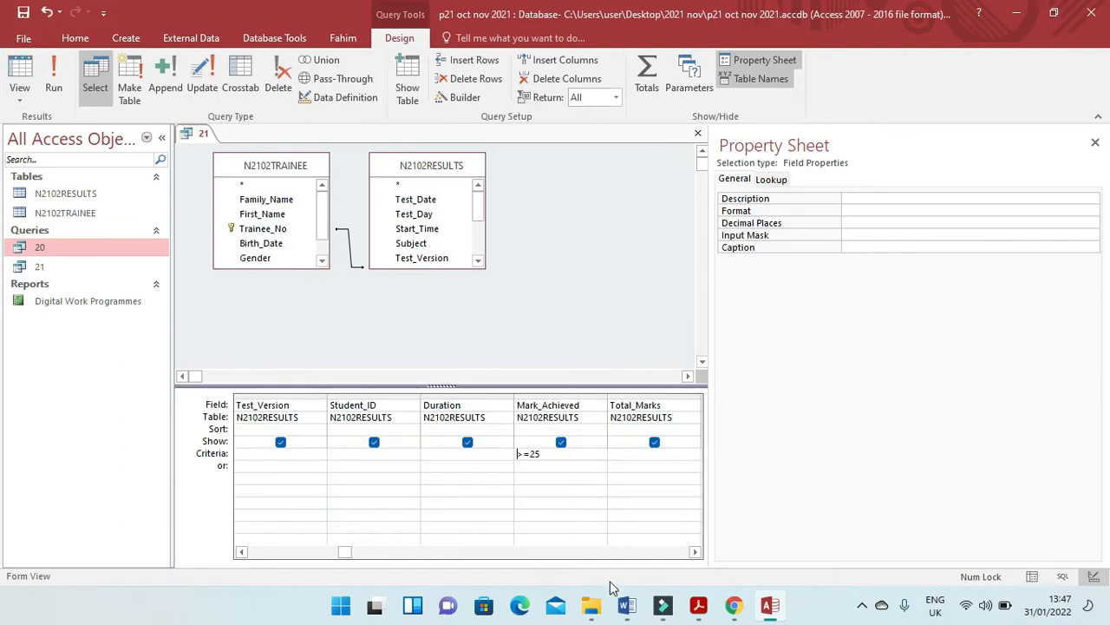
click(1096, 143)
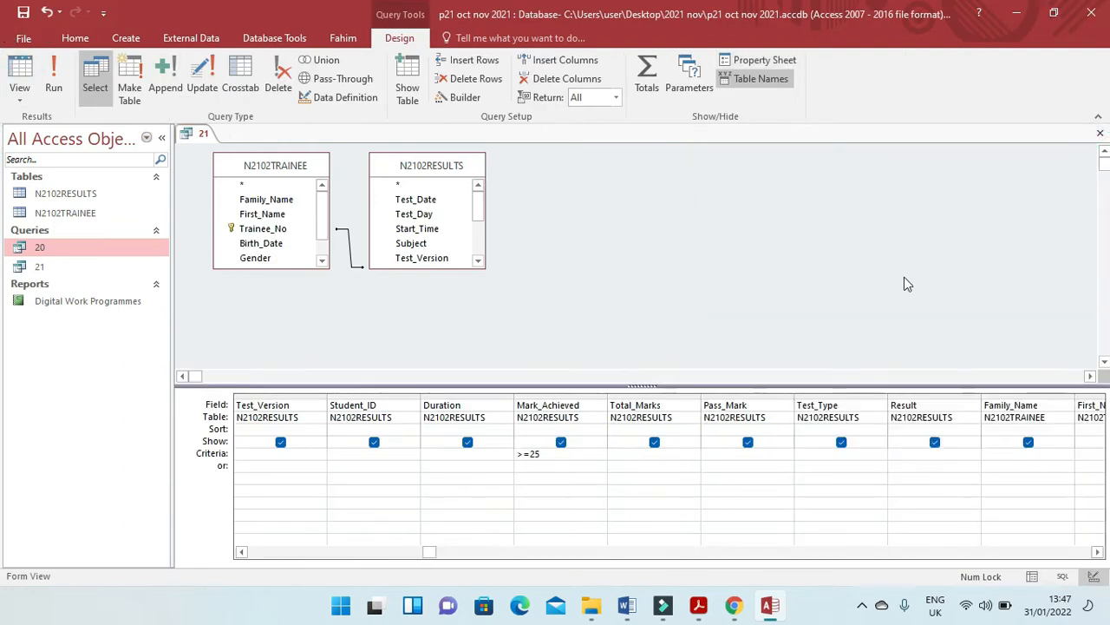
key(alt+Tab)
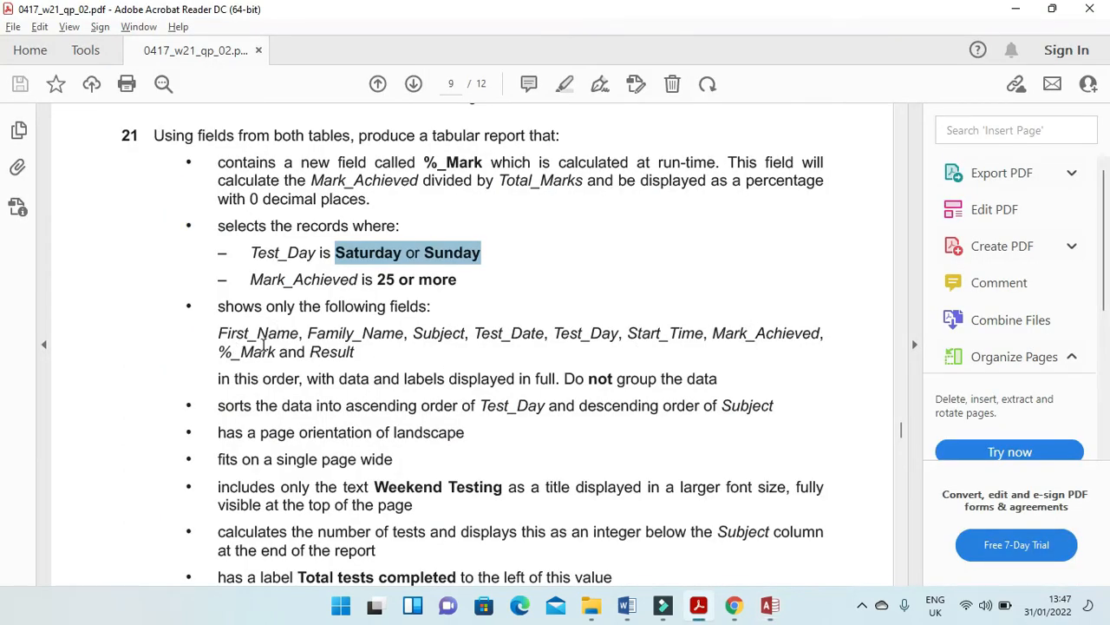
key(alt+Tab)
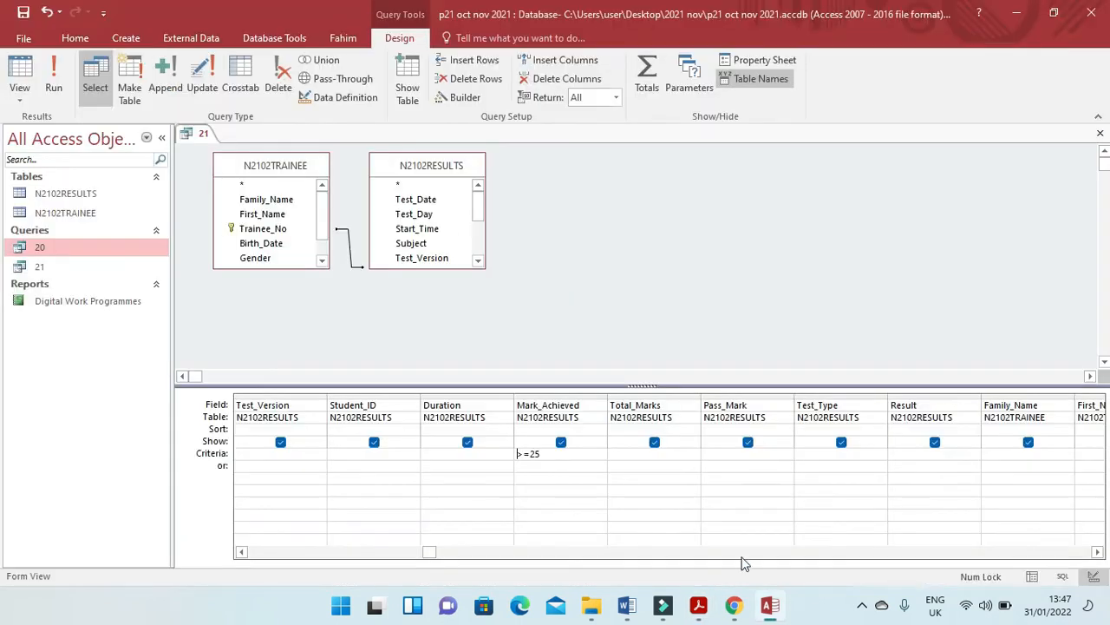
drag(429, 552, 231, 558)
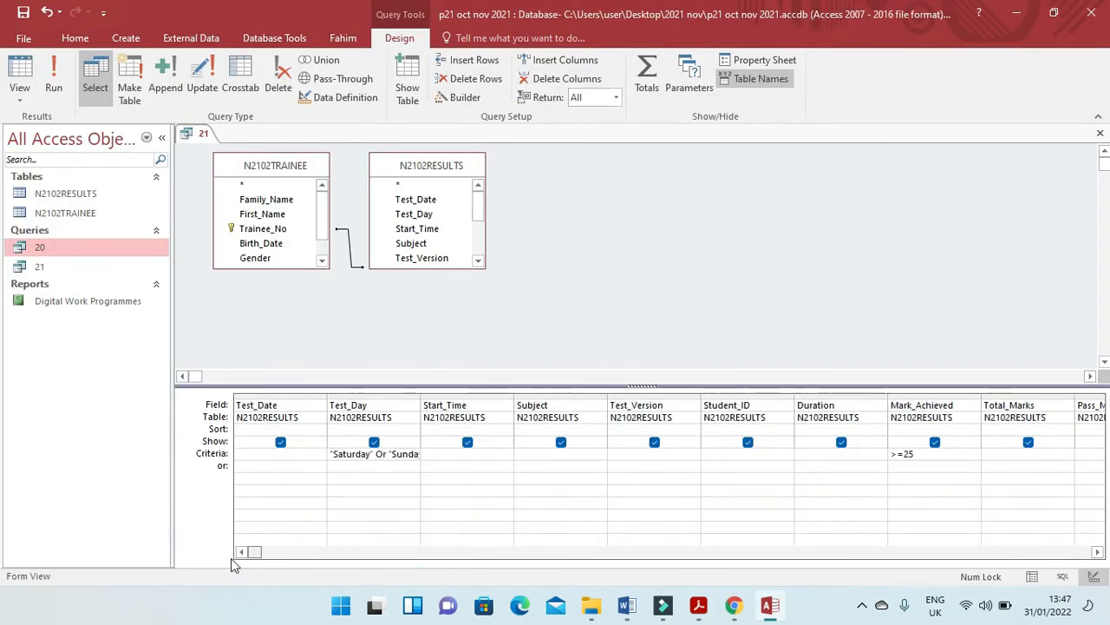
key(alt+Tab)
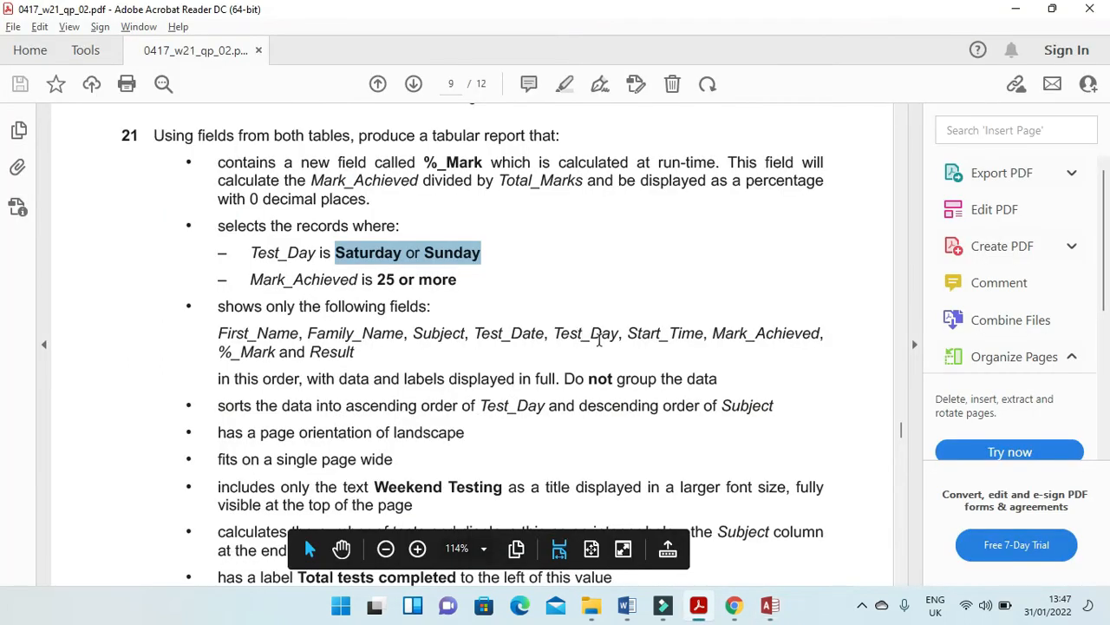
key(alt+Tab)
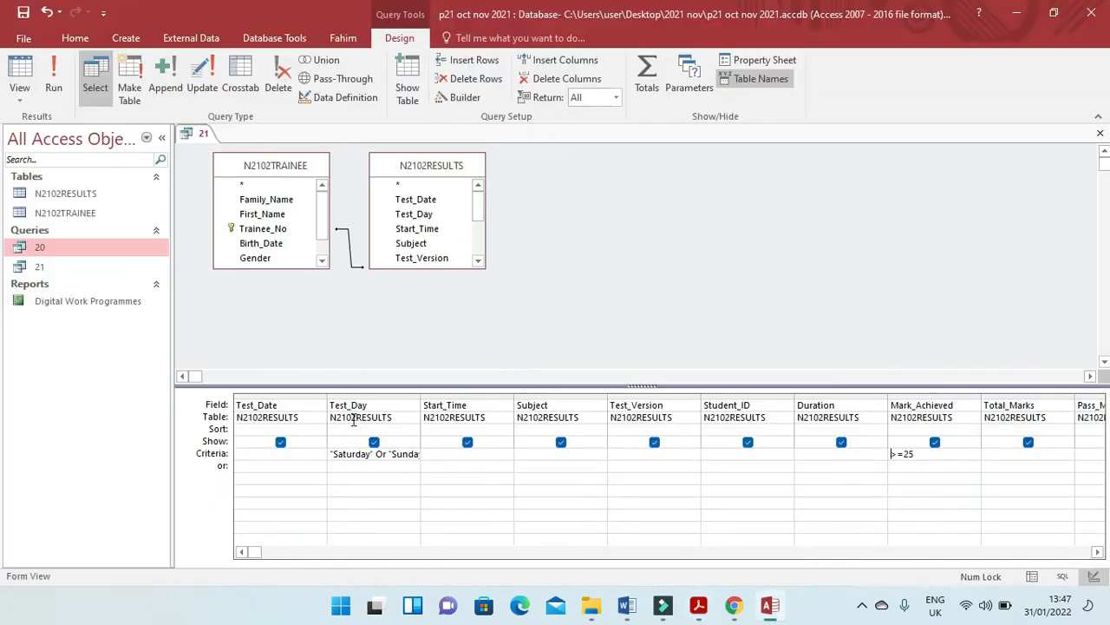
key(alt+Tab)
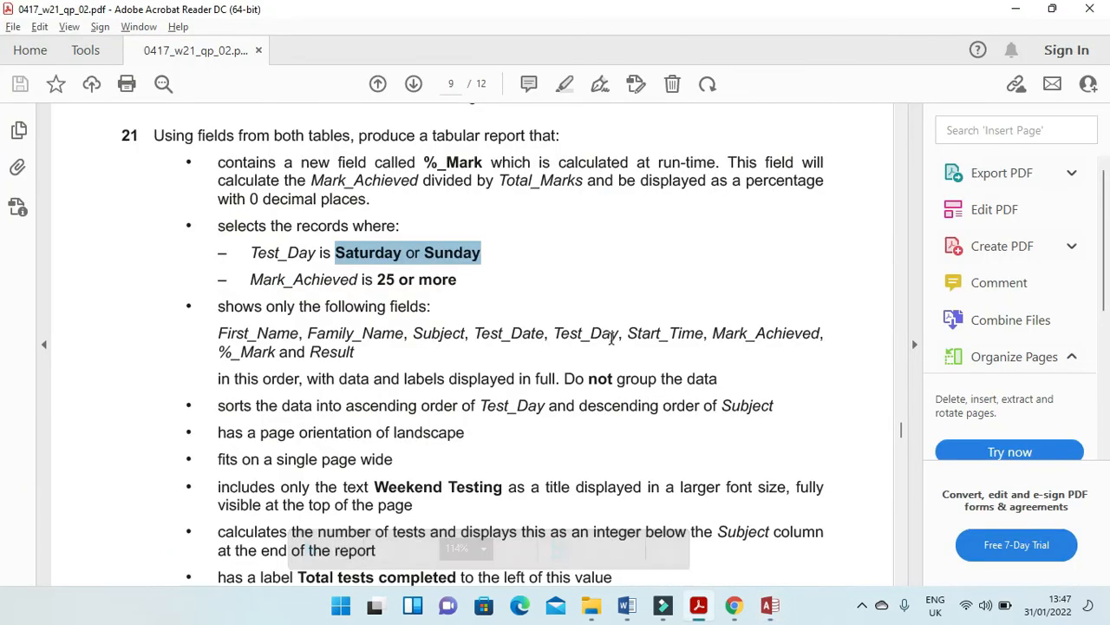
key(alt+Tab)
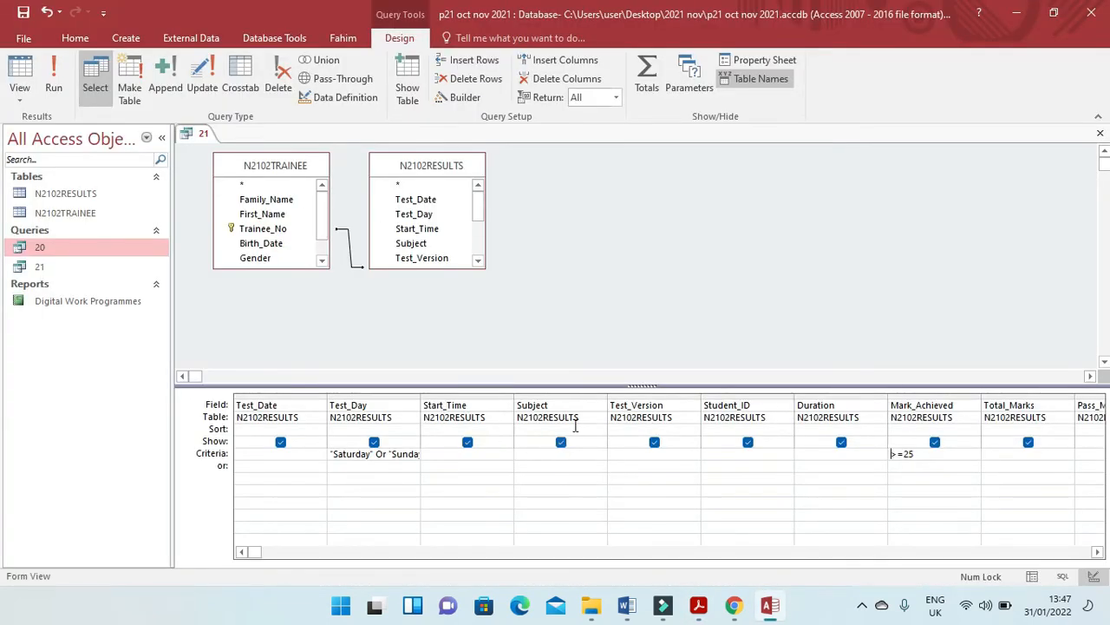
key(alt+Tab)
key(alt+Tab)
click(654, 444)
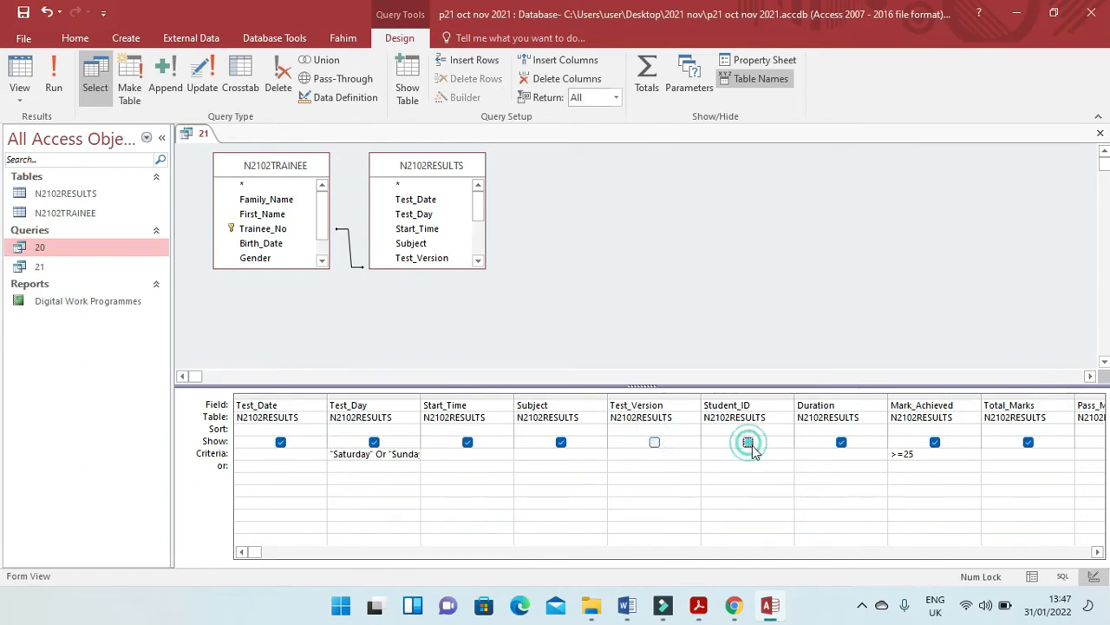
click(841, 444)
Hide Total_Marks, Pass_Mark and Test_Type from query 21's output, comparing the columns with question 21's field list.
key(alt+Tab)
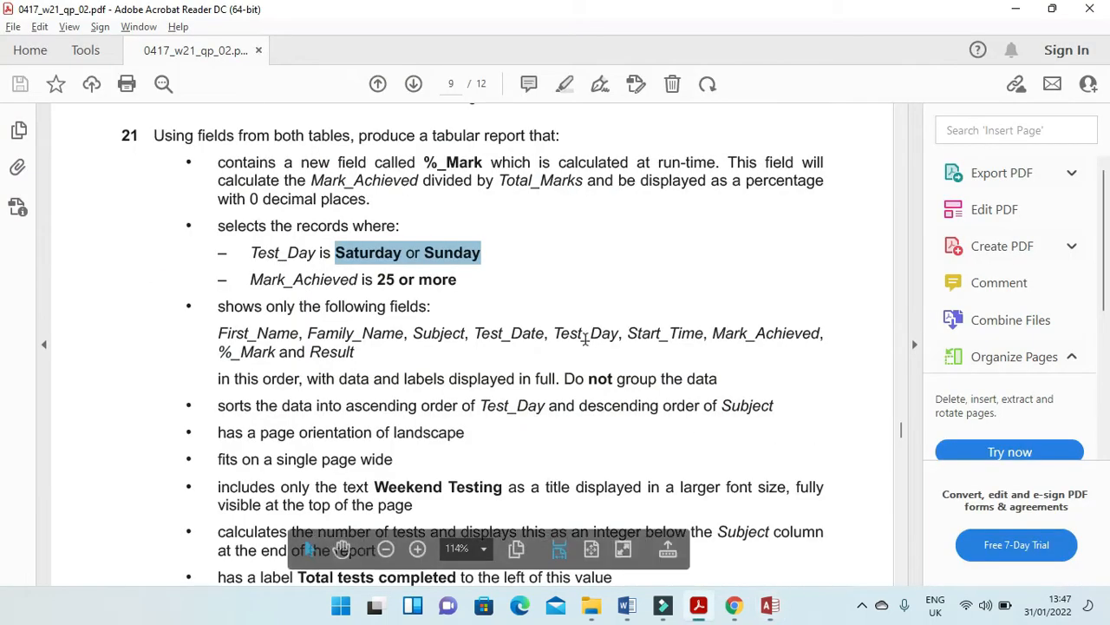
key(alt+Tab)
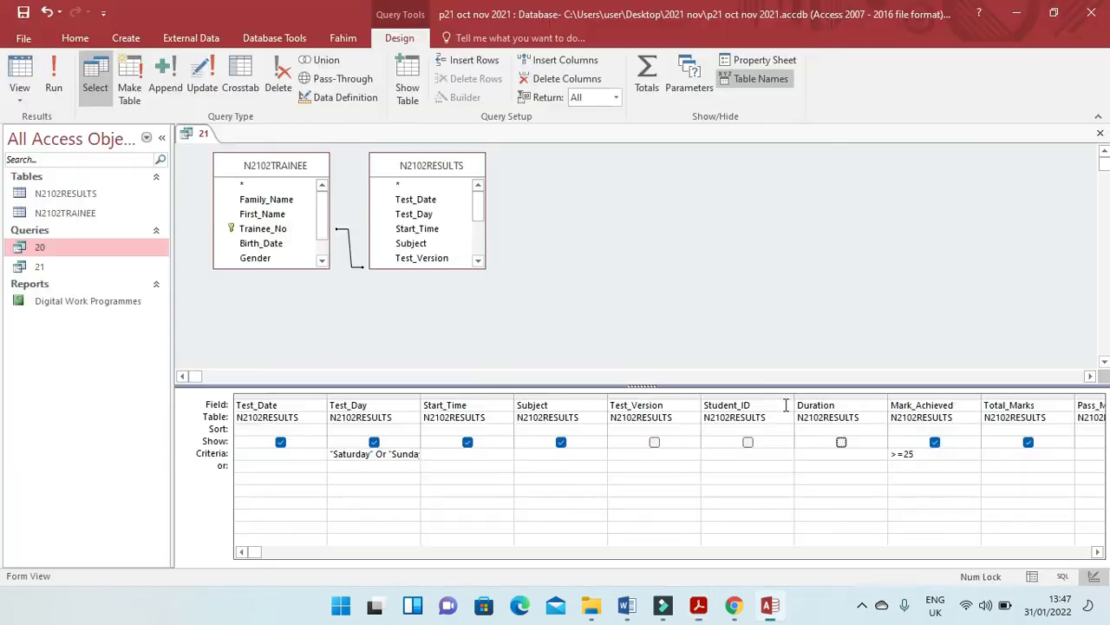
key(alt+Tab)
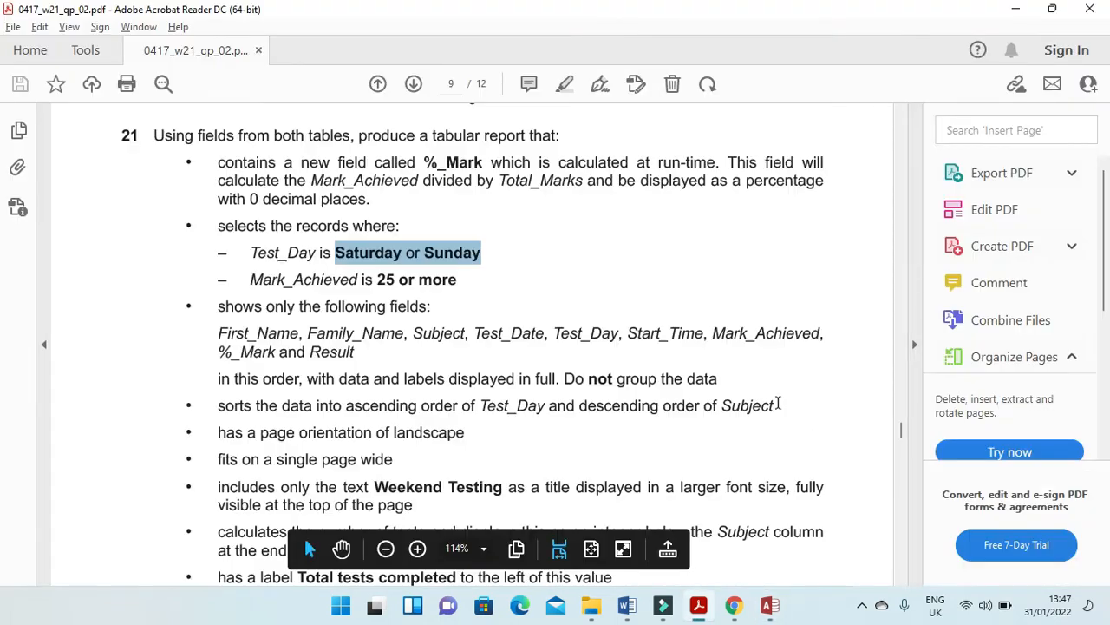
key(alt+Tab)
key(alt+Tab)
key(alt+Tab)
click(1029, 443)
click(1097, 552)
click(1098, 552)
click(934, 443)
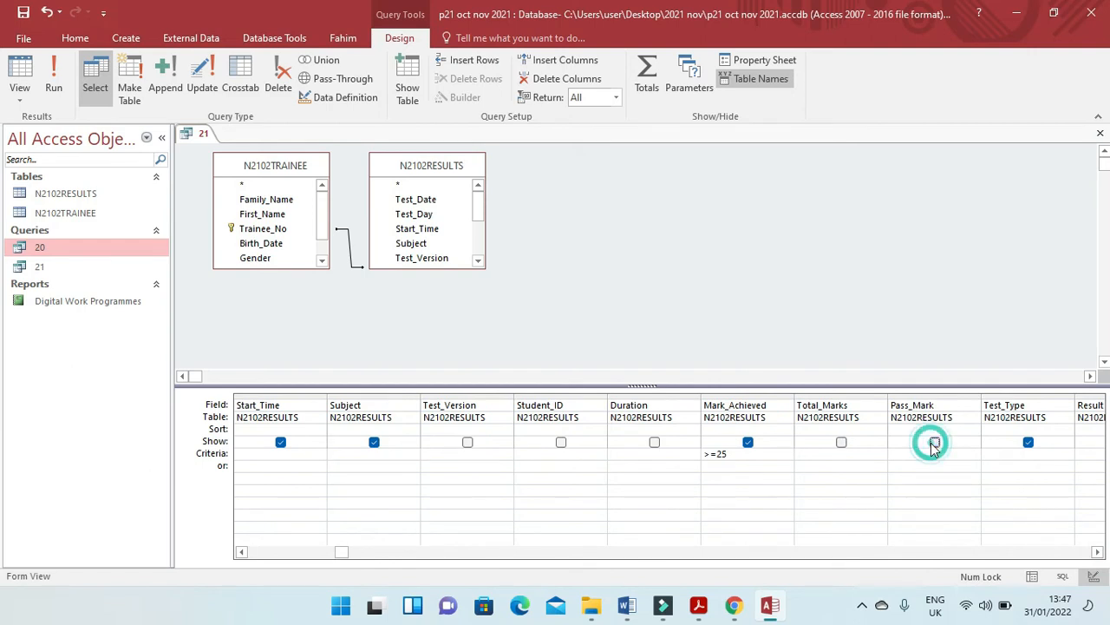
key(alt+Tab)
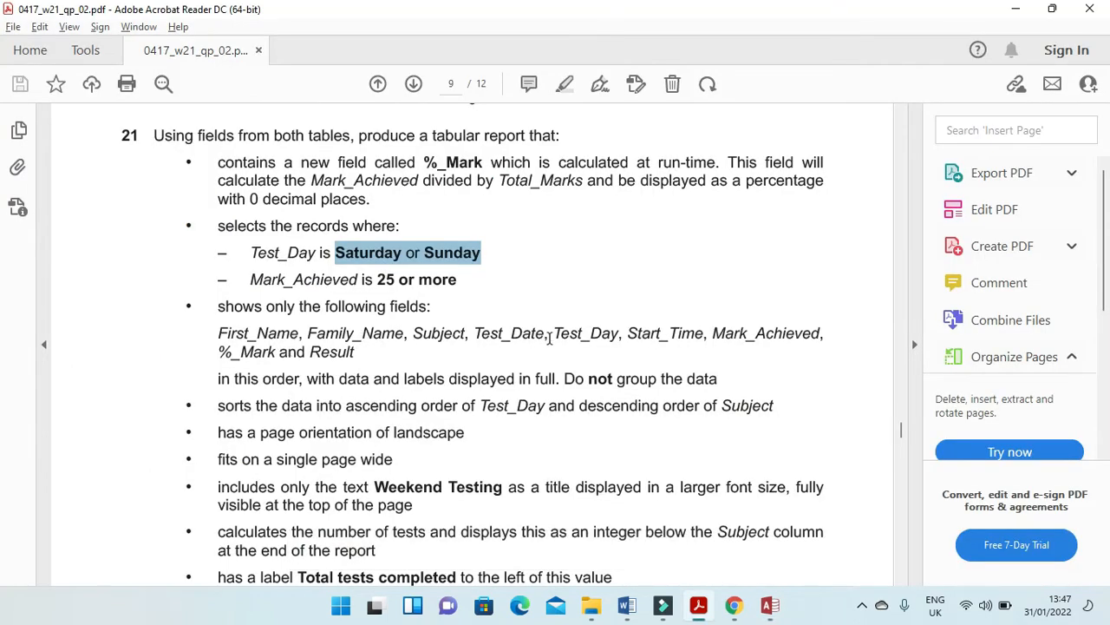
key(alt+Tab)
click(1029, 444)
Hide Trainee_No and Birth_Date from the query's output, checking each against the fields required in the exam paper.
key(alt+Tab)
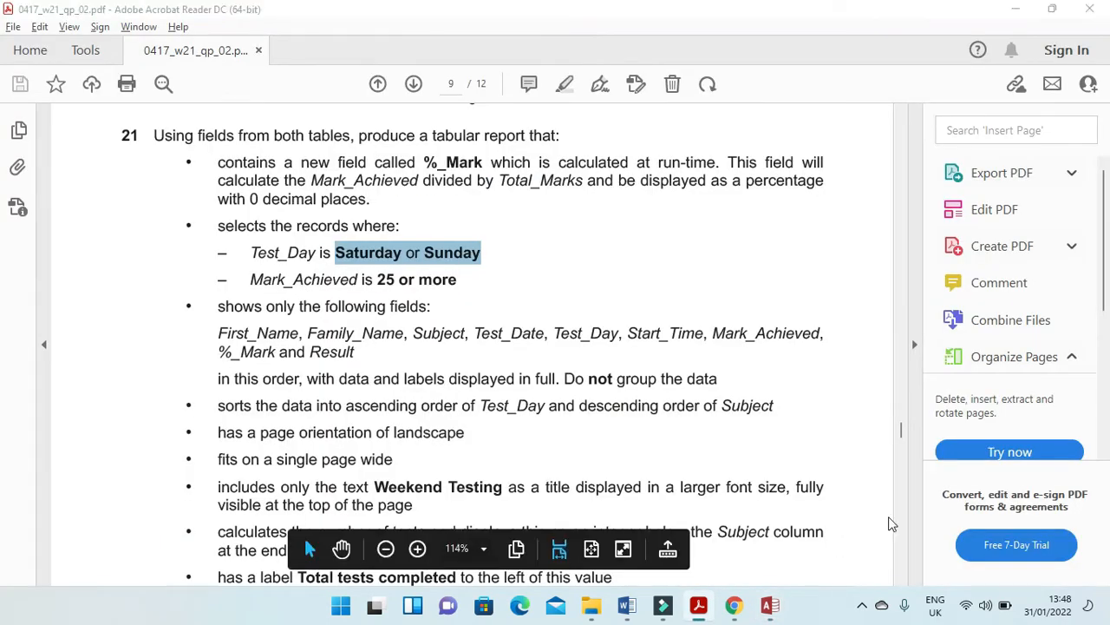
key(alt+Tab)
click(1095, 552)
click(1096, 551)
click(1096, 551)
click(1095, 552)
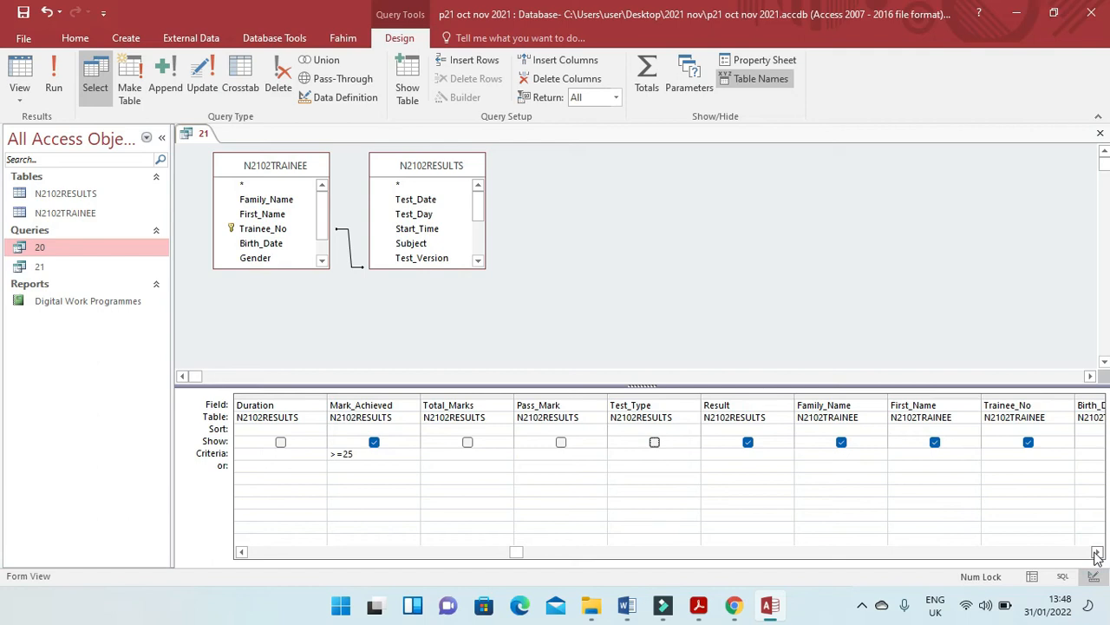
key(alt+Tab)
key(alt+Tab)
click(1030, 443)
key(alt+Tab)
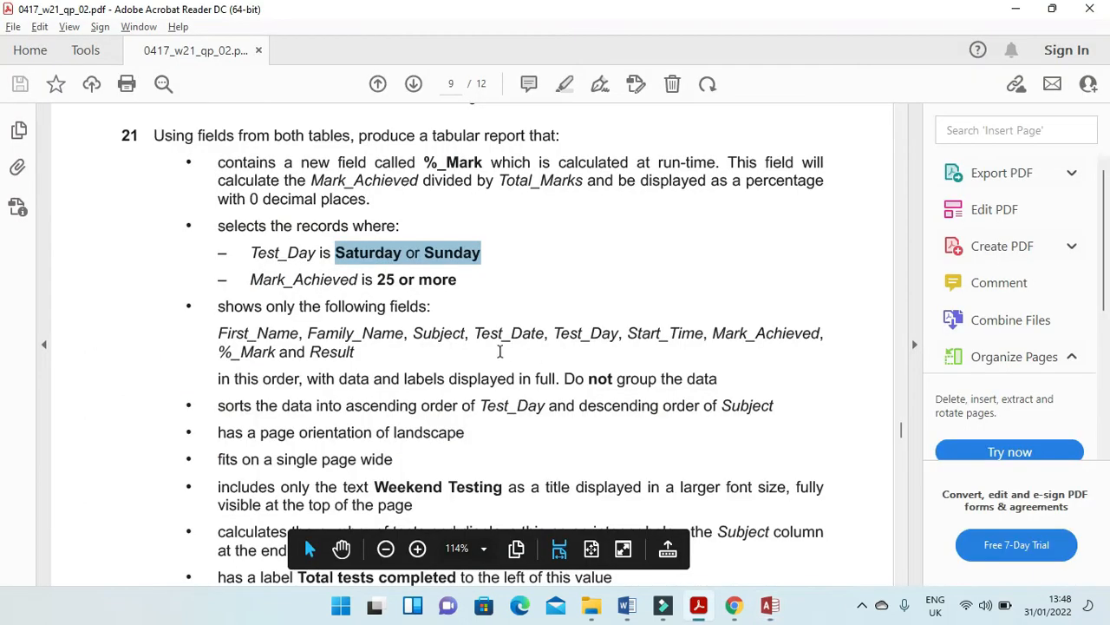
key(alt+Tab)
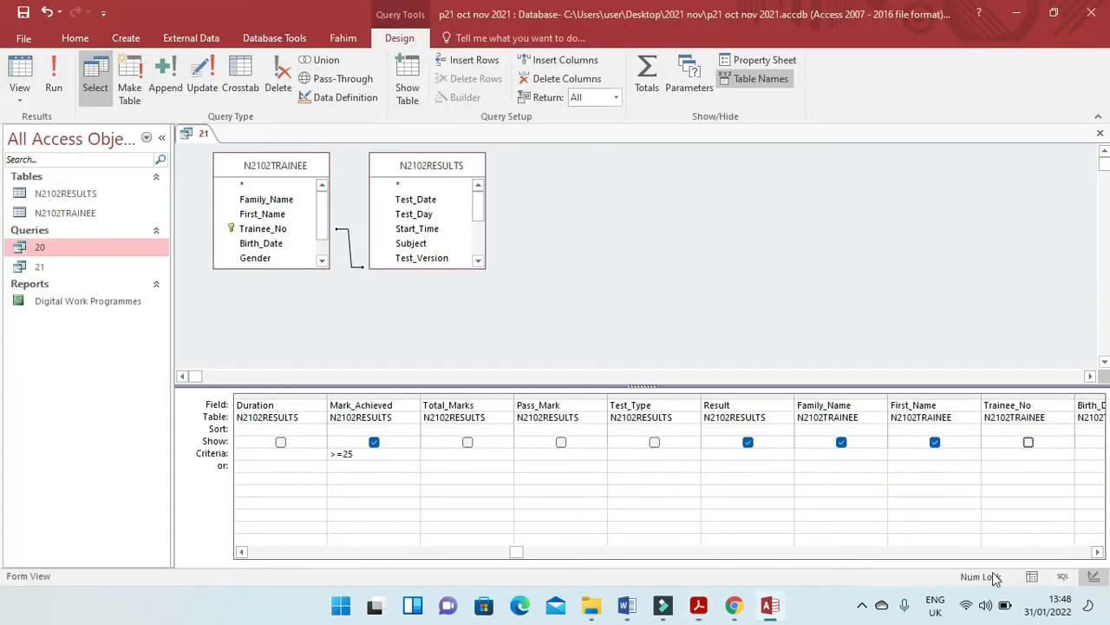
click(1095, 552)
key(alt+Tab)
key(alt+Tab)
click(1028, 442)
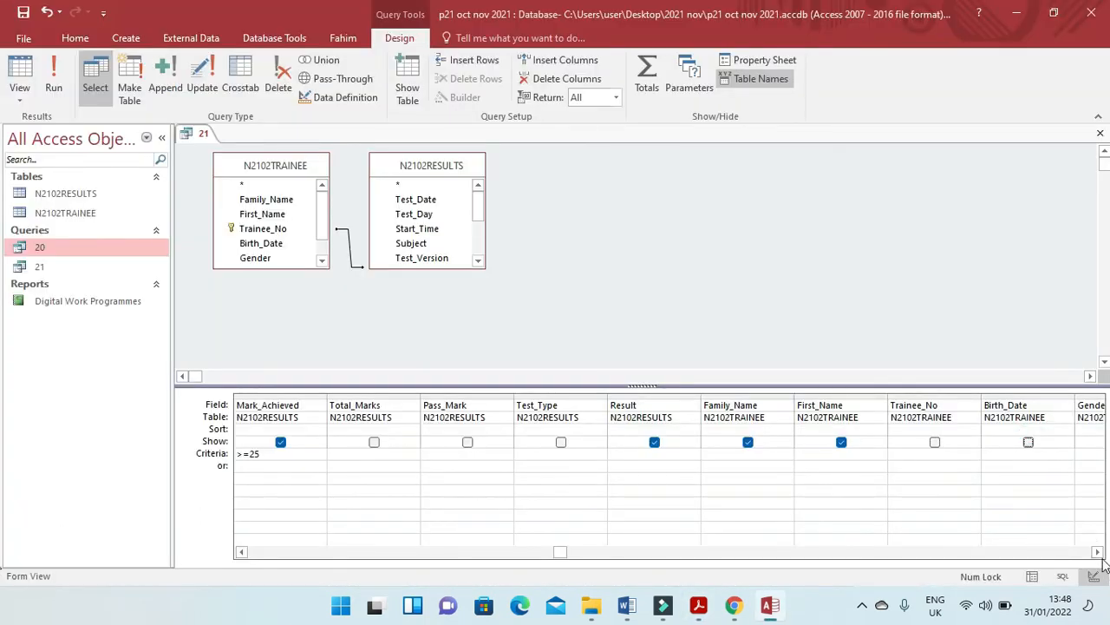
Hide Gender, Trainee_Job and Training_Provider from the output, check the exam paper's field list and run the query.
double_click(1097, 552)
click(937, 444)
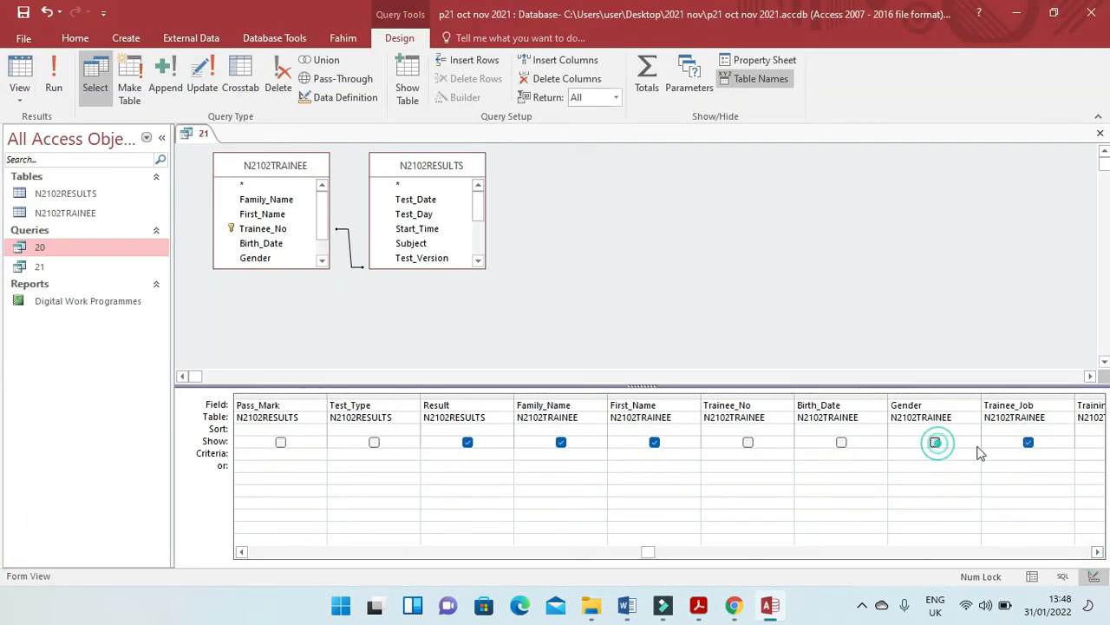
click(1027, 443)
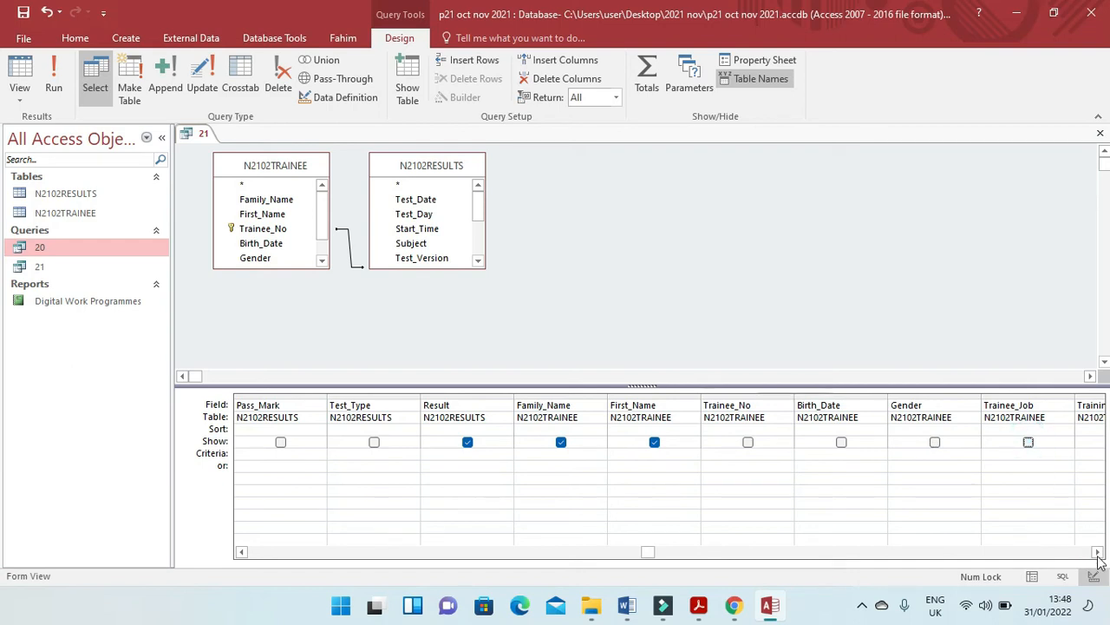
double_click(1097, 552)
click(935, 442)
key(alt+Tab)
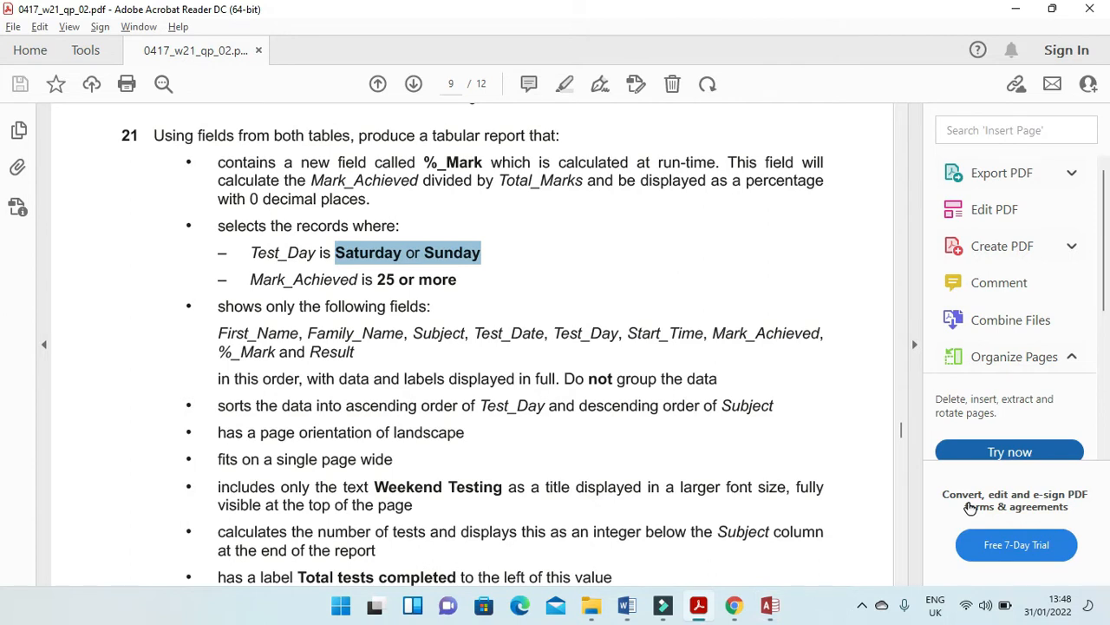
key(alt+Tab)
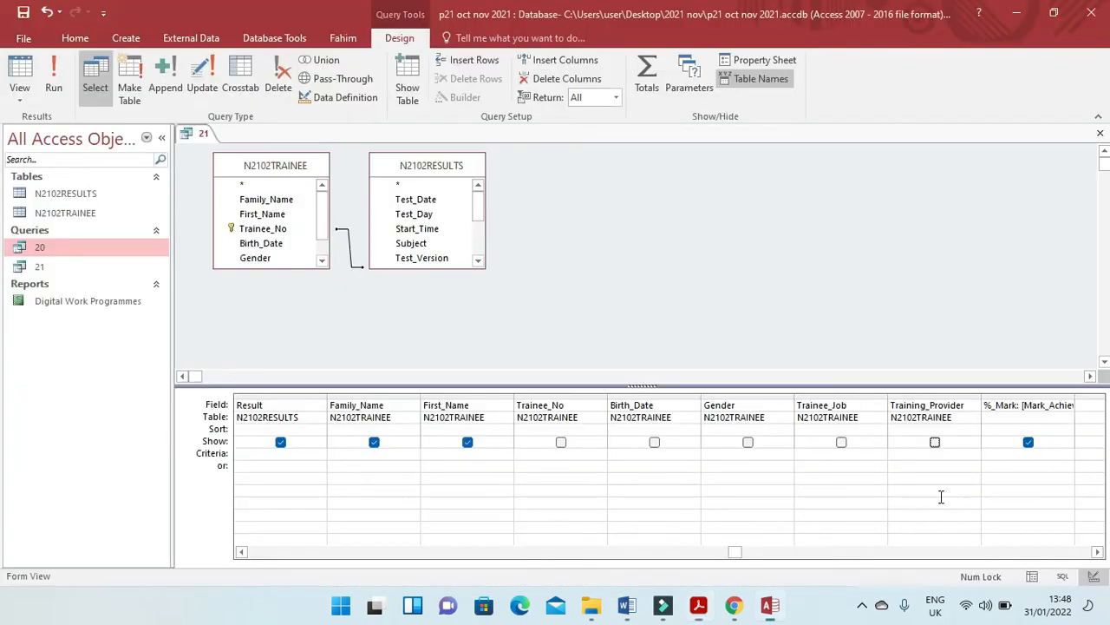
click(57, 83)
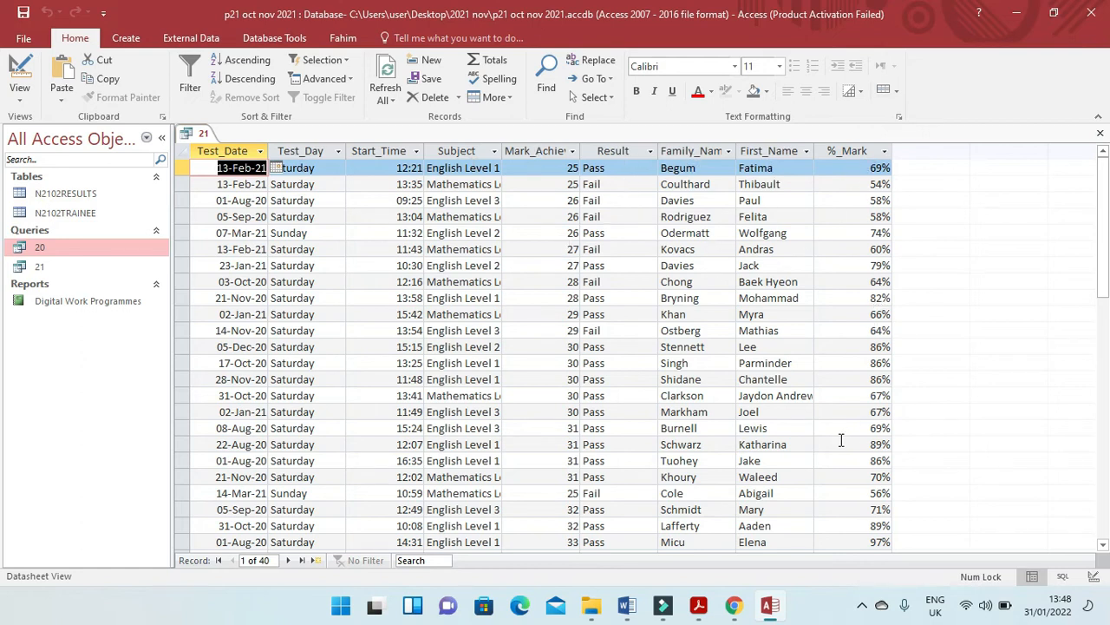
Highlight the Test_Day sort instruction in the exam paper and set Test_Day to sort Ascending in query 21's design.
key(alt+Tab)
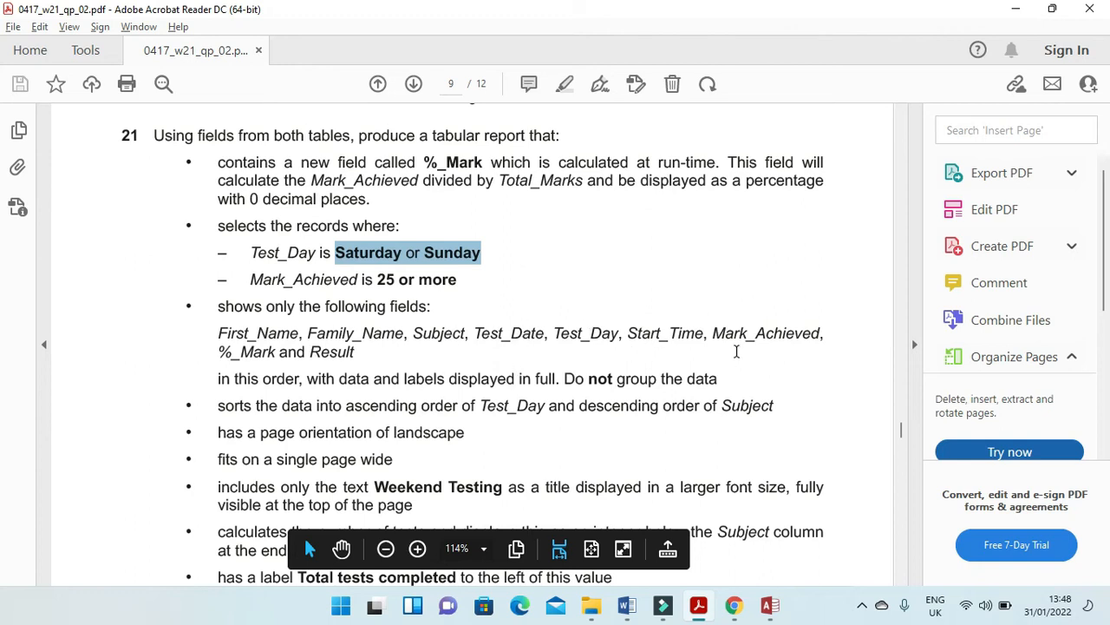
click(211, 376)
drag(215, 405, 530, 416)
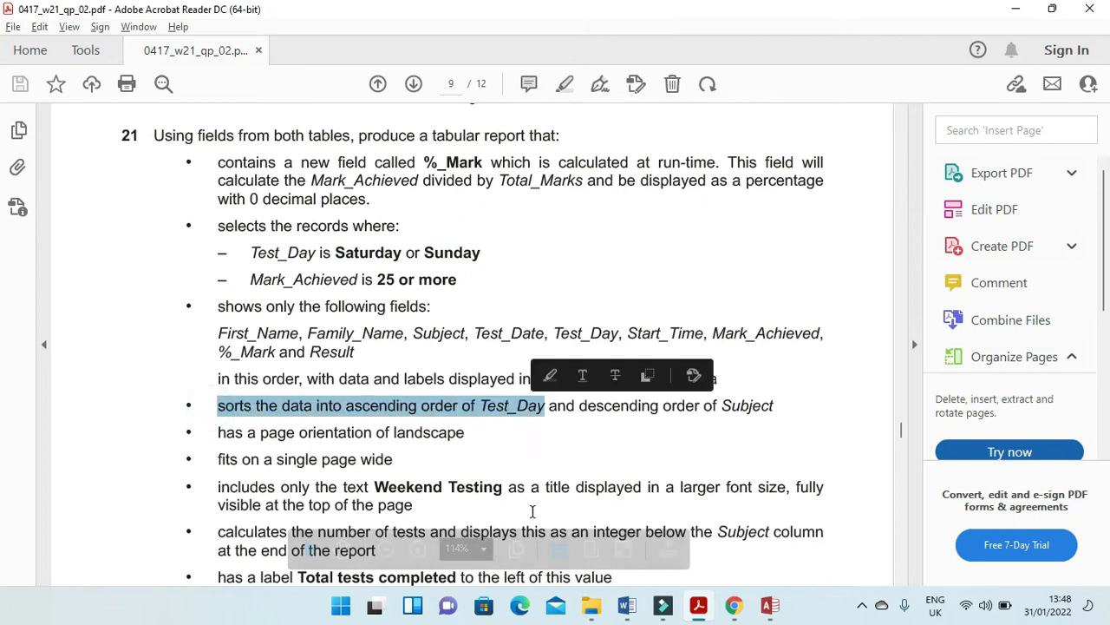
key(alt+Tab)
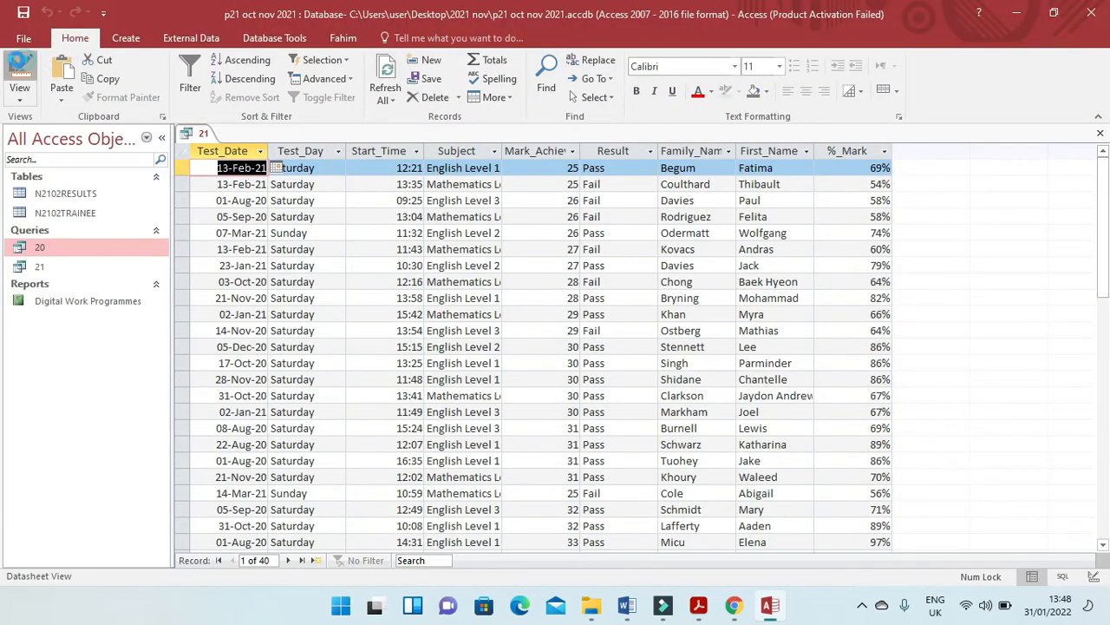
click(21, 72)
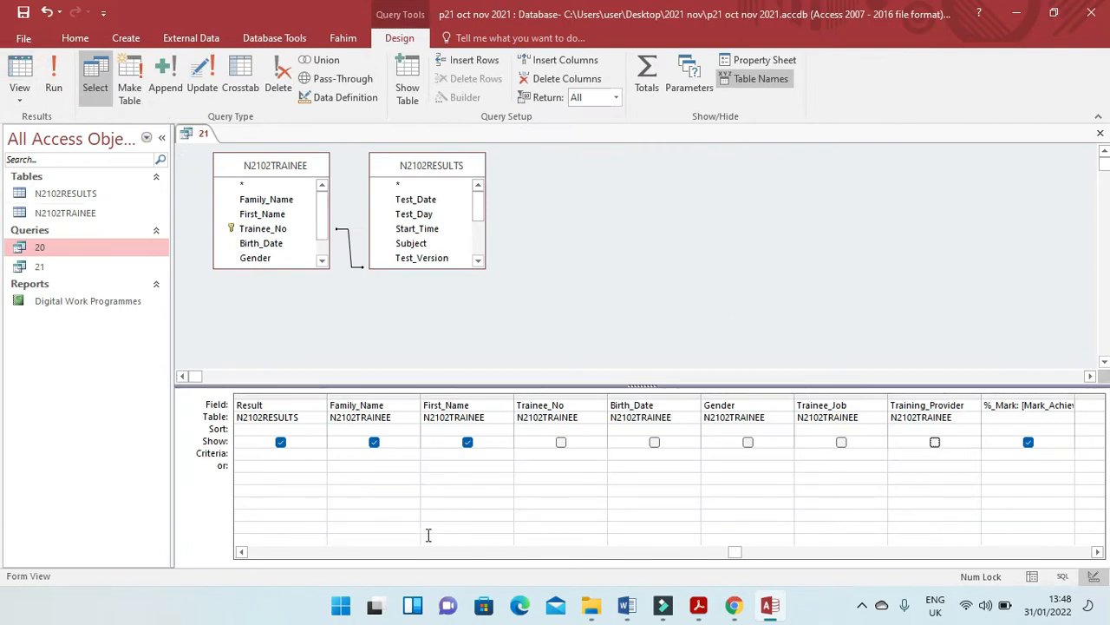
click(241, 552)
click(241, 552)
click(241, 552)
click(242, 552)
click(241, 551)
click(242, 552)
click(241, 552)
click(241, 552)
click(241, 551)
click(242, 551)
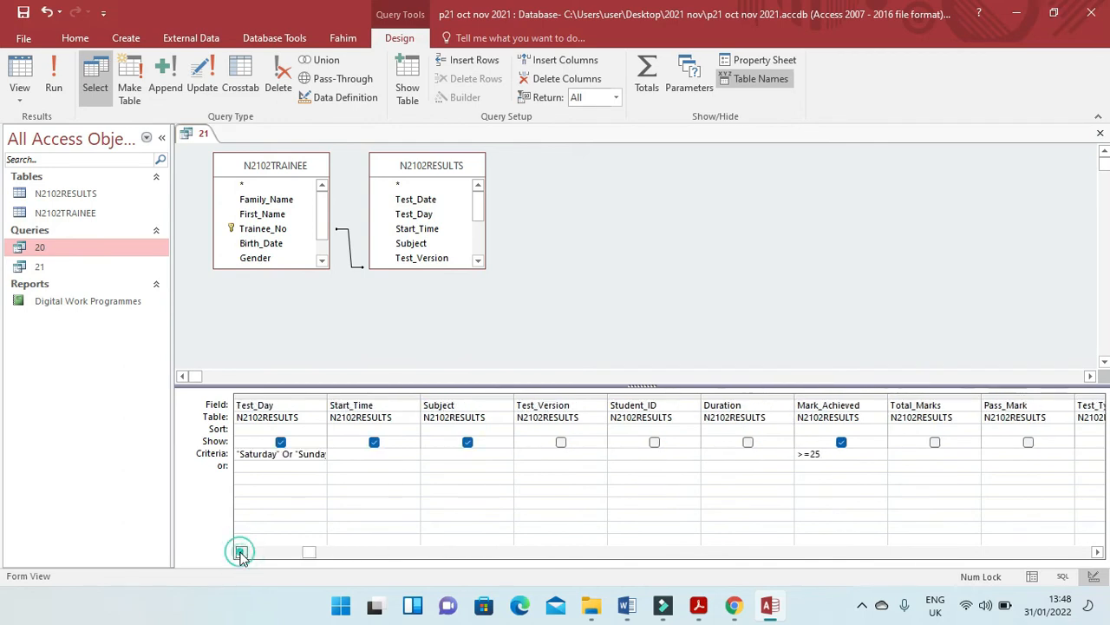
click(241, 551)
click(416, 429)
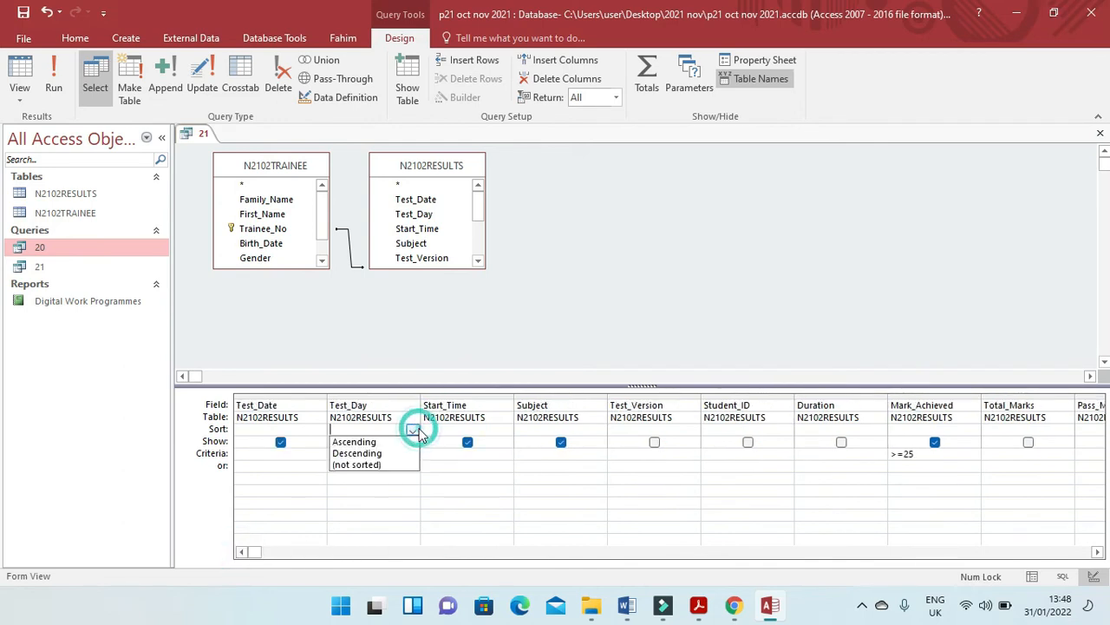
click(369, 440)
Set Subject to sort Descending as question 21 requires, and save and close query 21.
key(alt+Tab)
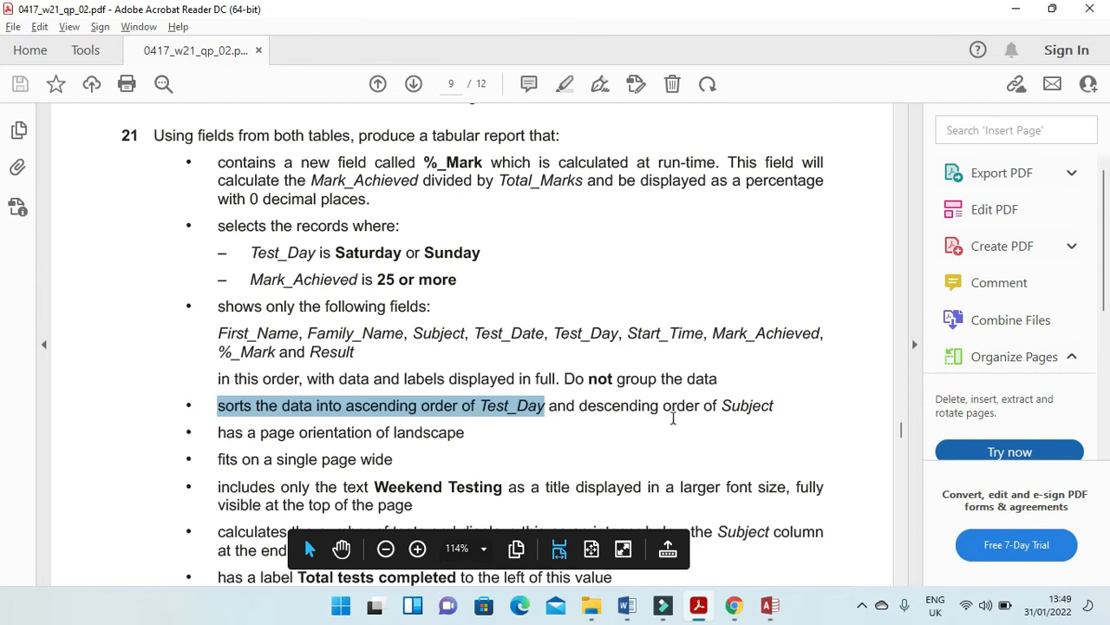
key(alt+Tab)
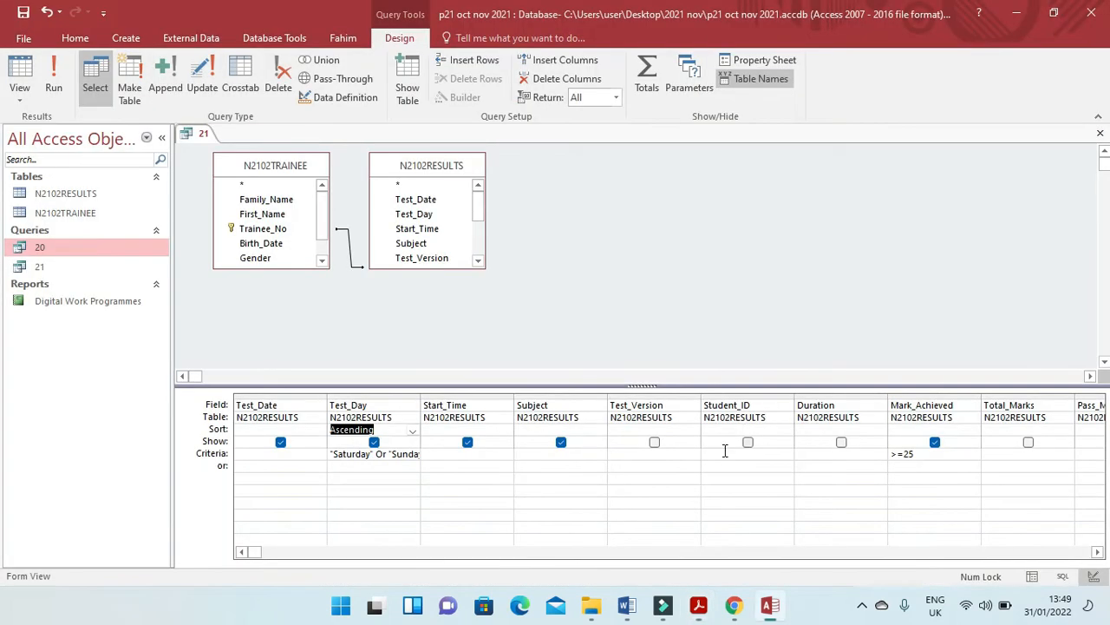
click(590, 428)
click(598, 431)
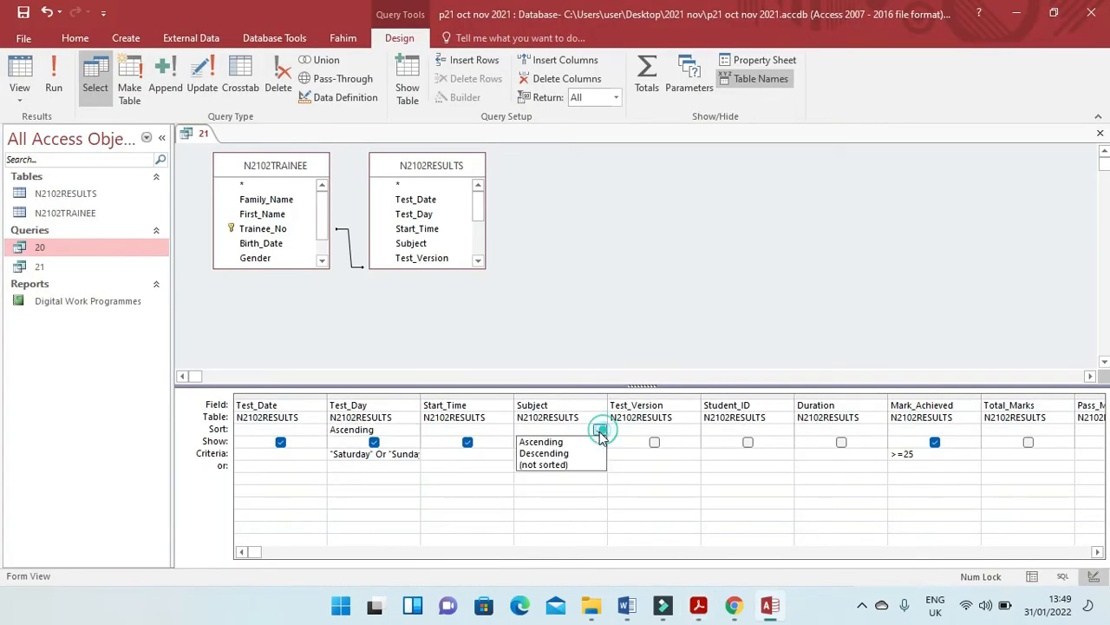
click(562, 453)
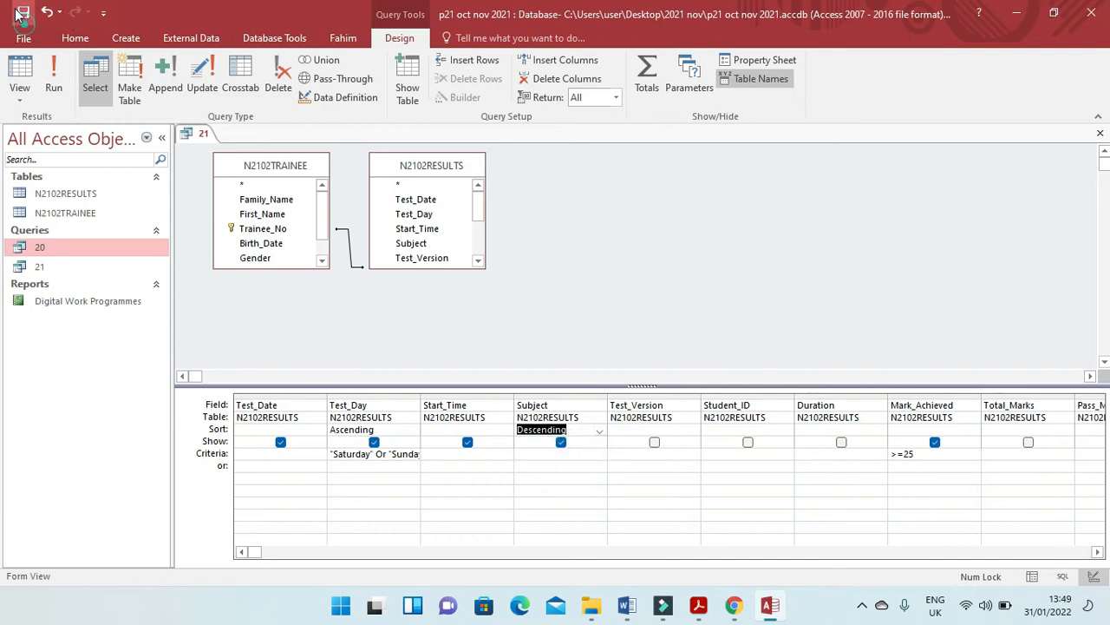
click(1100, 133)
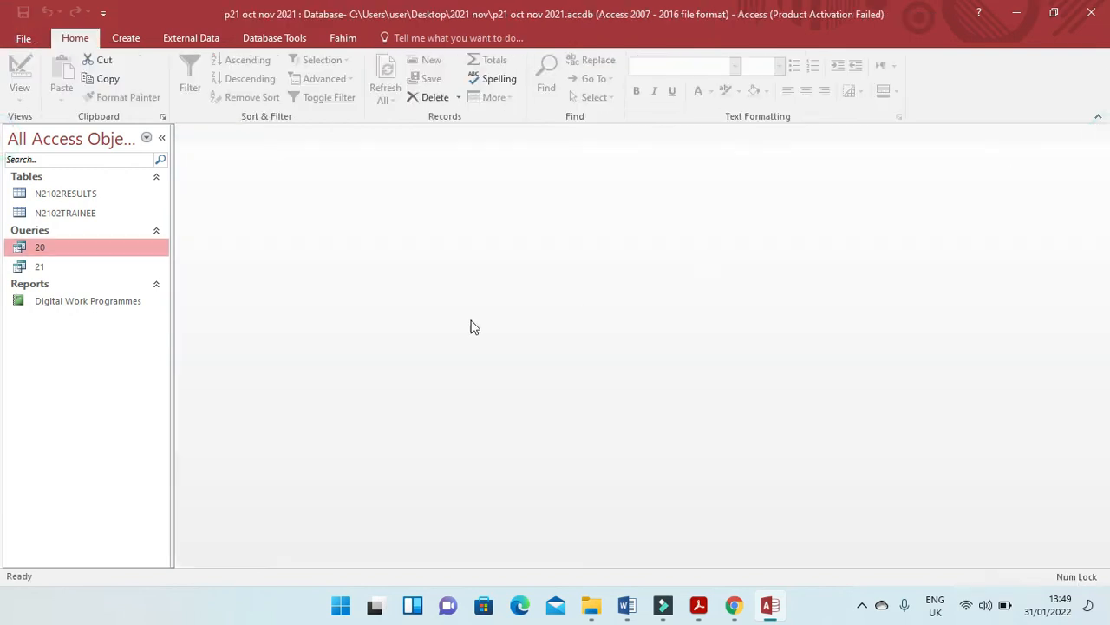
Start the Report Wizard on query 21 and add First_Name as the report's first field, following the exam paper's order.
click(82, 269)
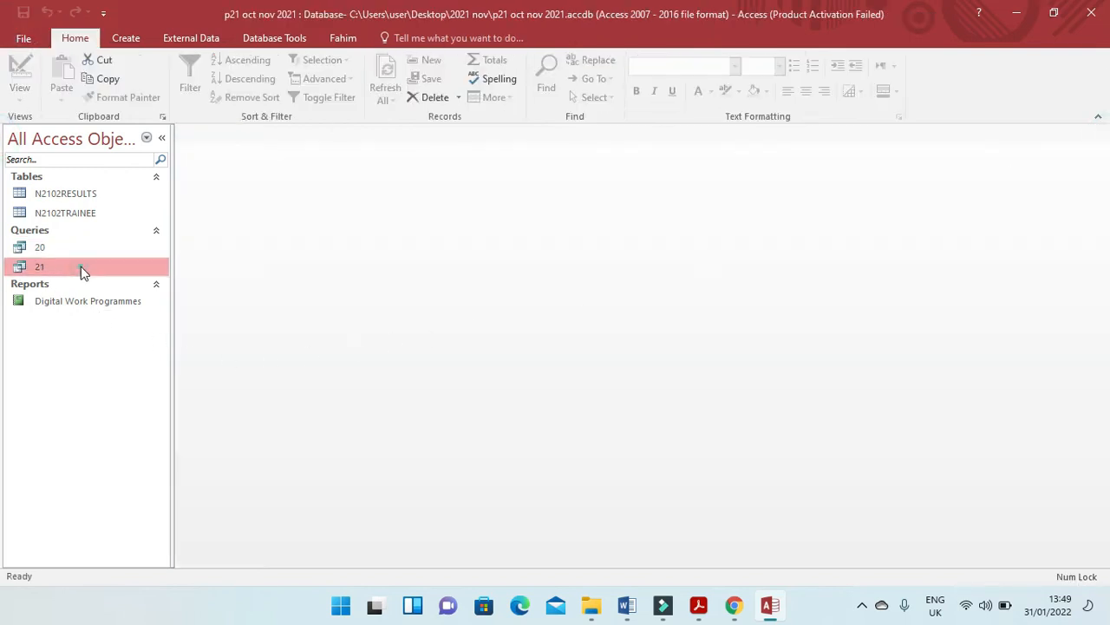
click(126, 39)
click(618, 69)
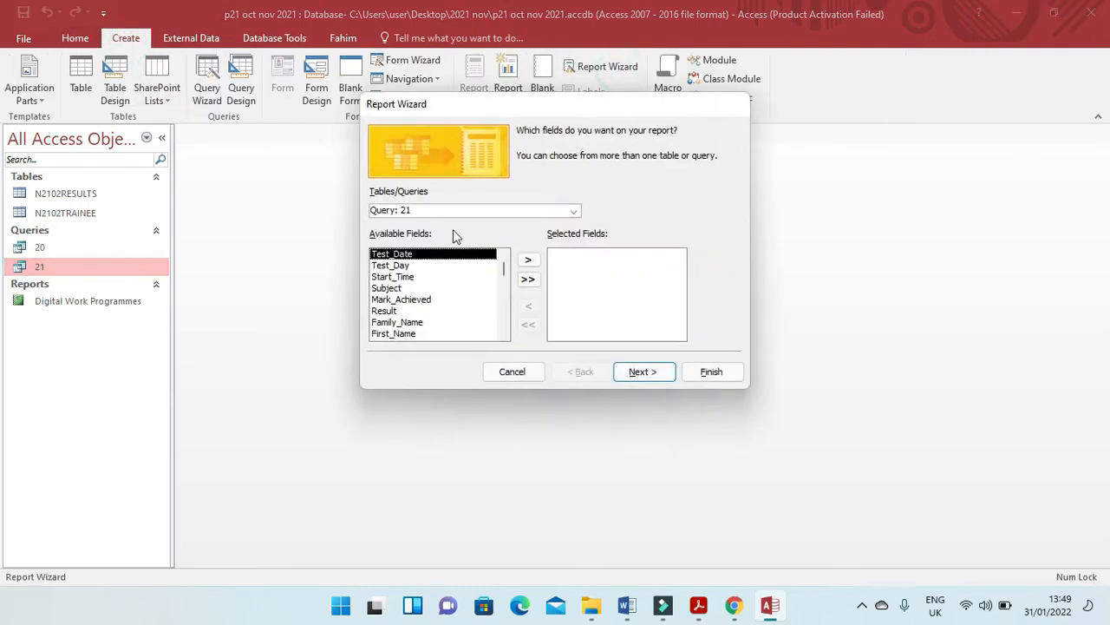
key(alt+Tab)
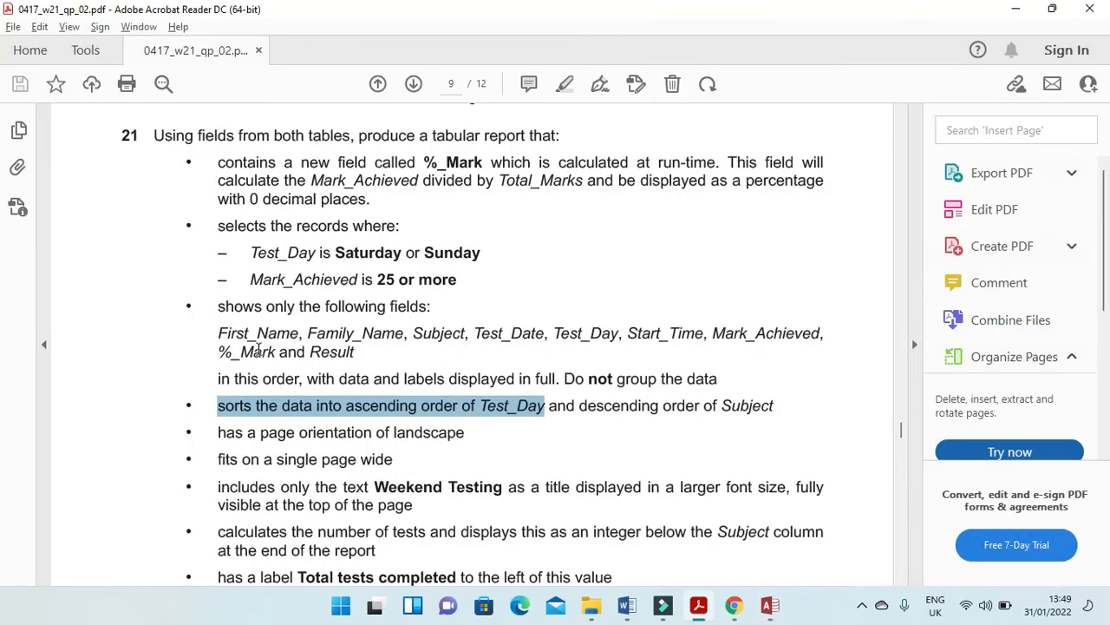
key(alt+Tab)
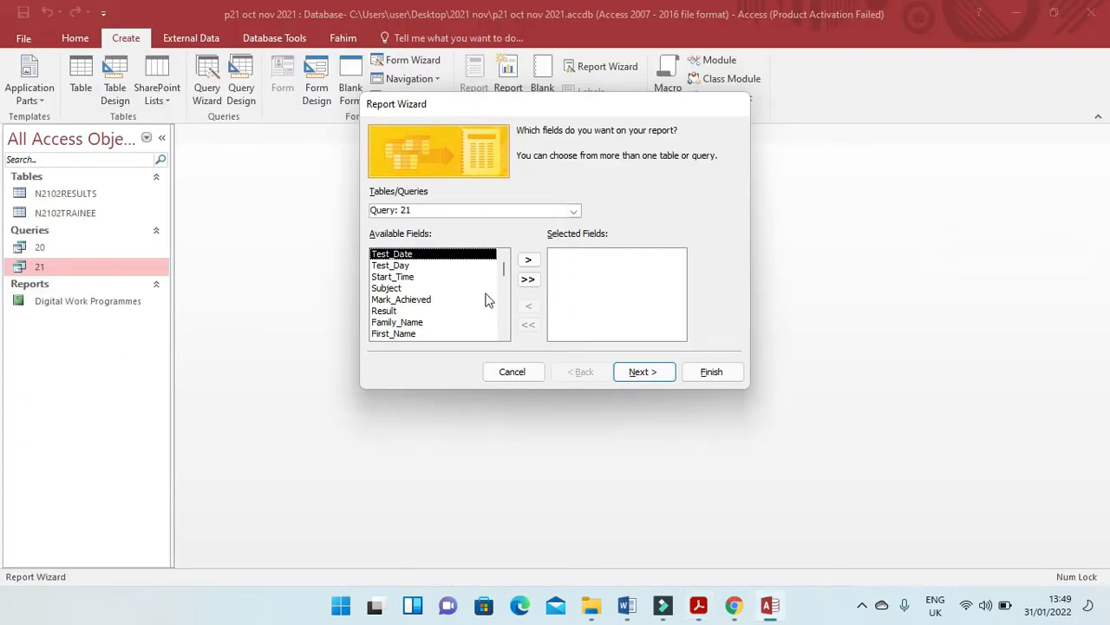
click(405, 335)
click(529, 259)
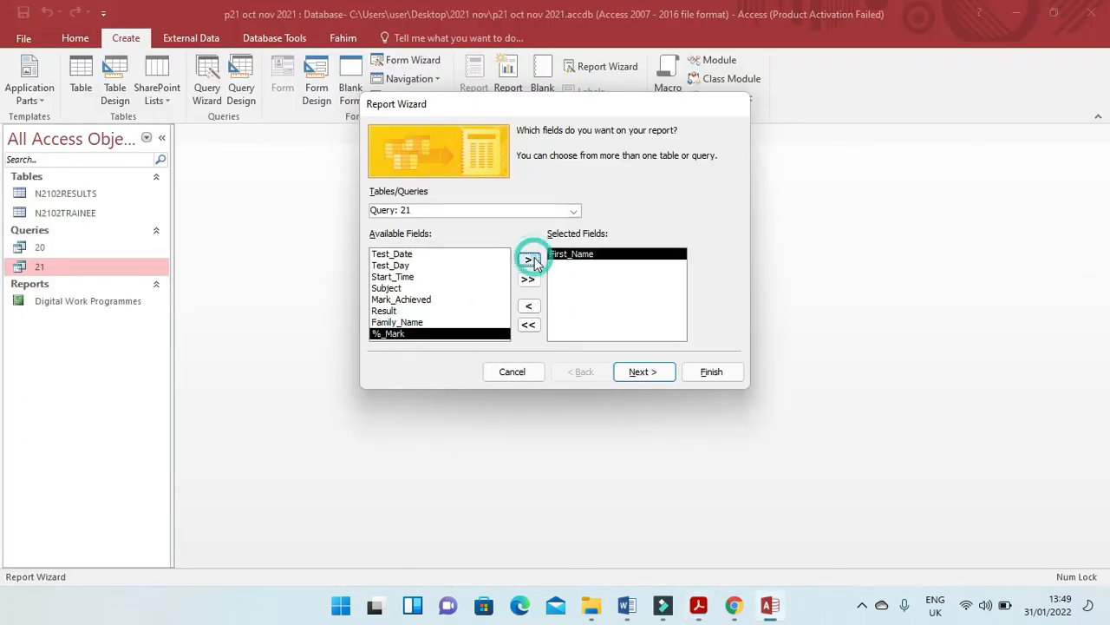
Add Family_Name and Subject to the report's selected fields, following the order listed in question 21.
key(alt+Tab)
key(alt+Tab)
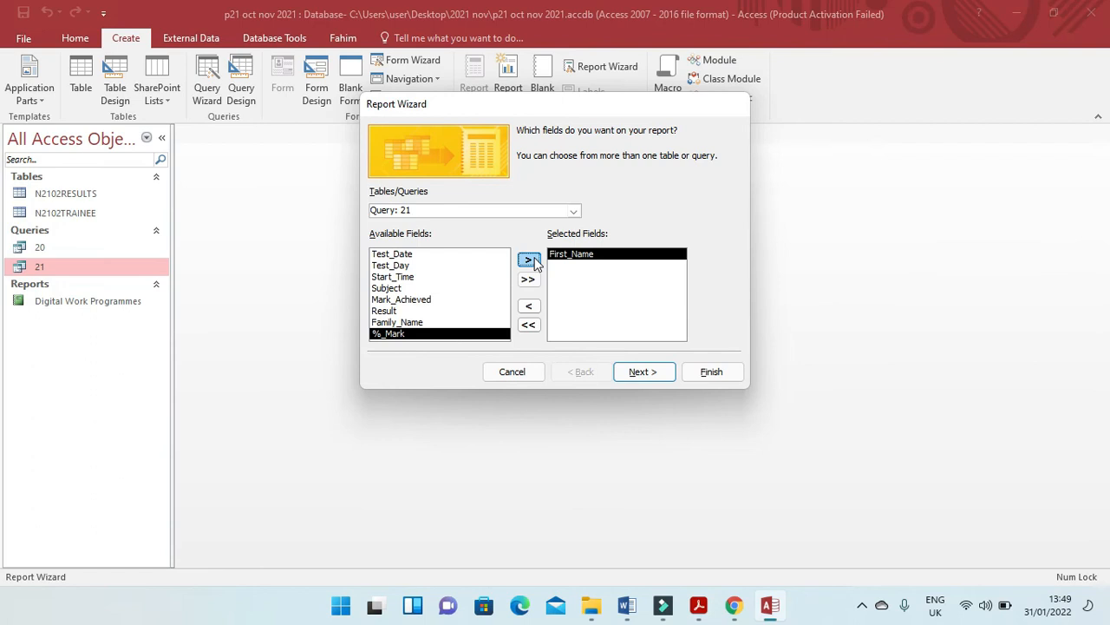
click(398, 322)
click(529, 260)
key(alt+Tab)
key(alt+Tab)
click(396, 290)
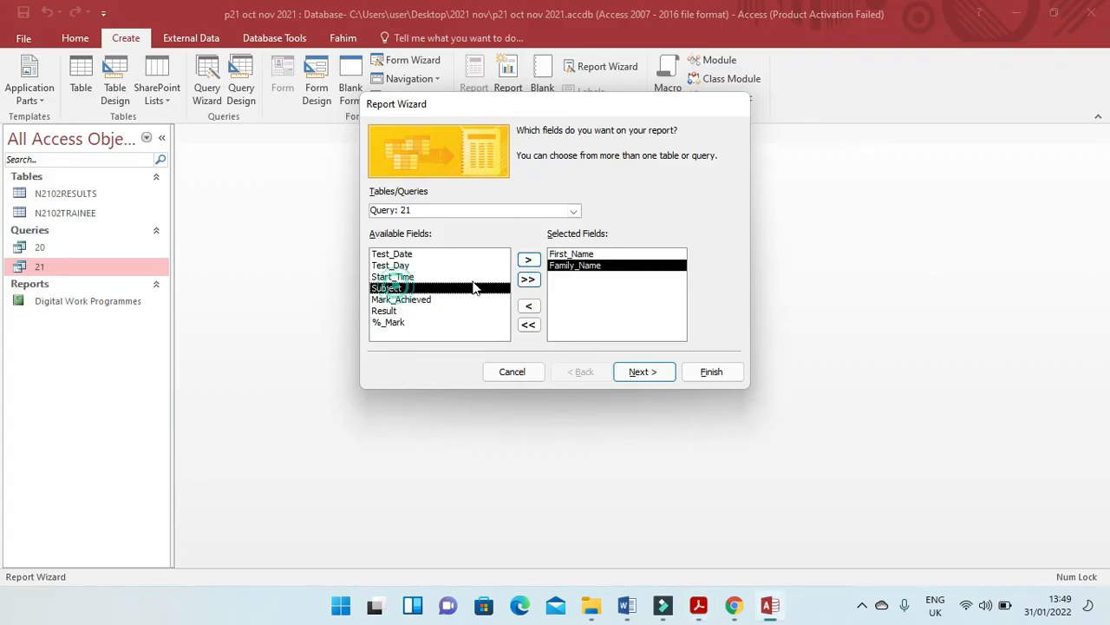
click(529, 259)
key(alt+Tab)
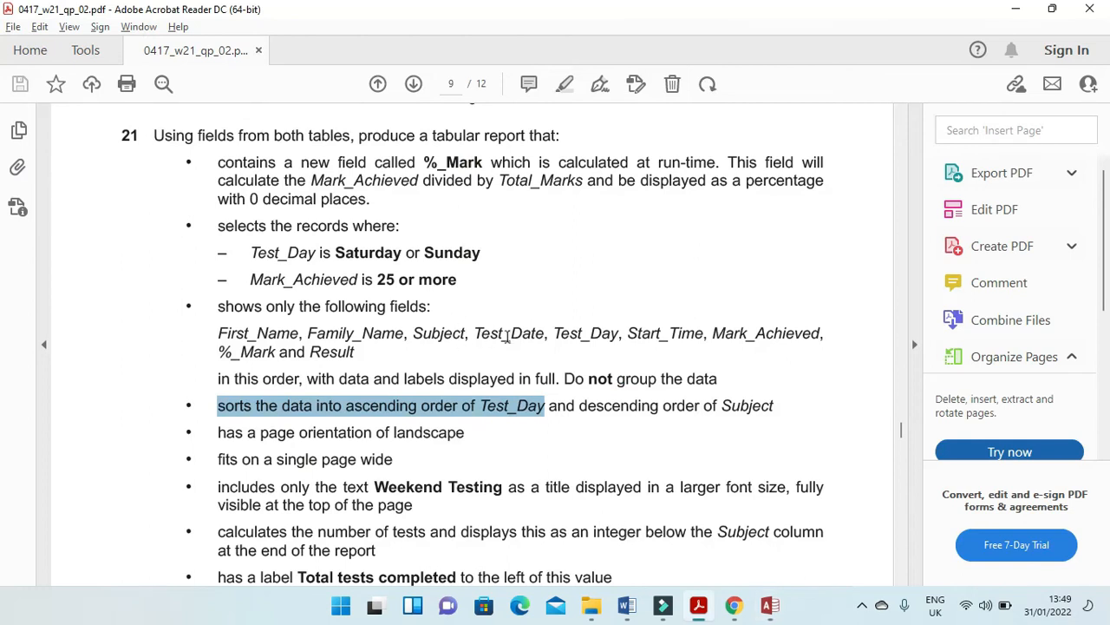
key(alt+Tab)
click(408, 254)
click(404, 265)
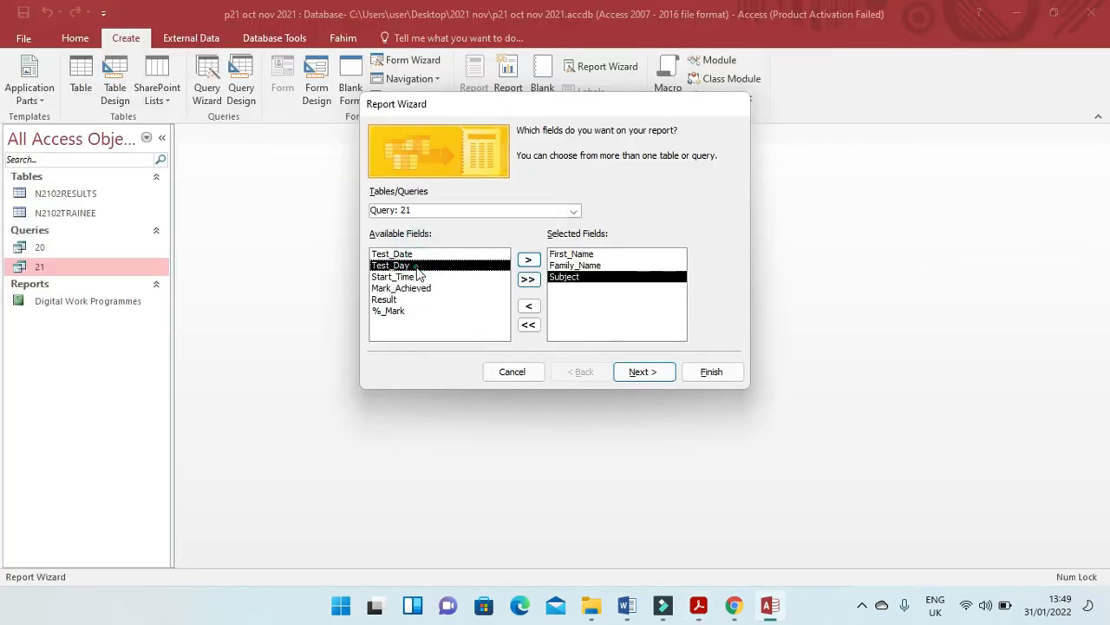
click(529, 259)
key(alt+Tab)
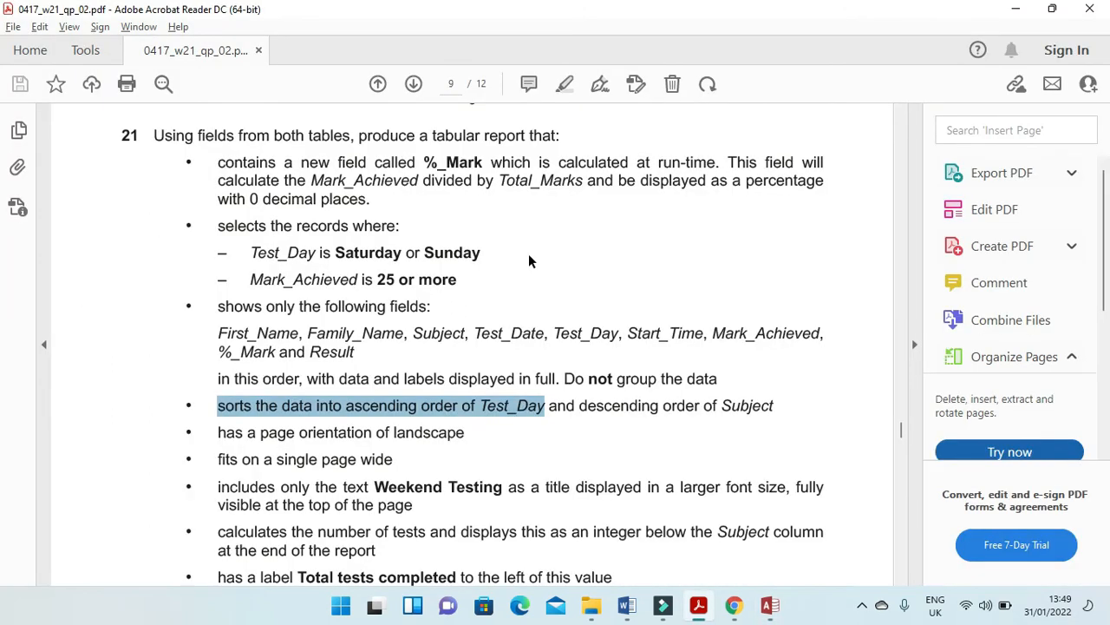
key(alt+Tab)
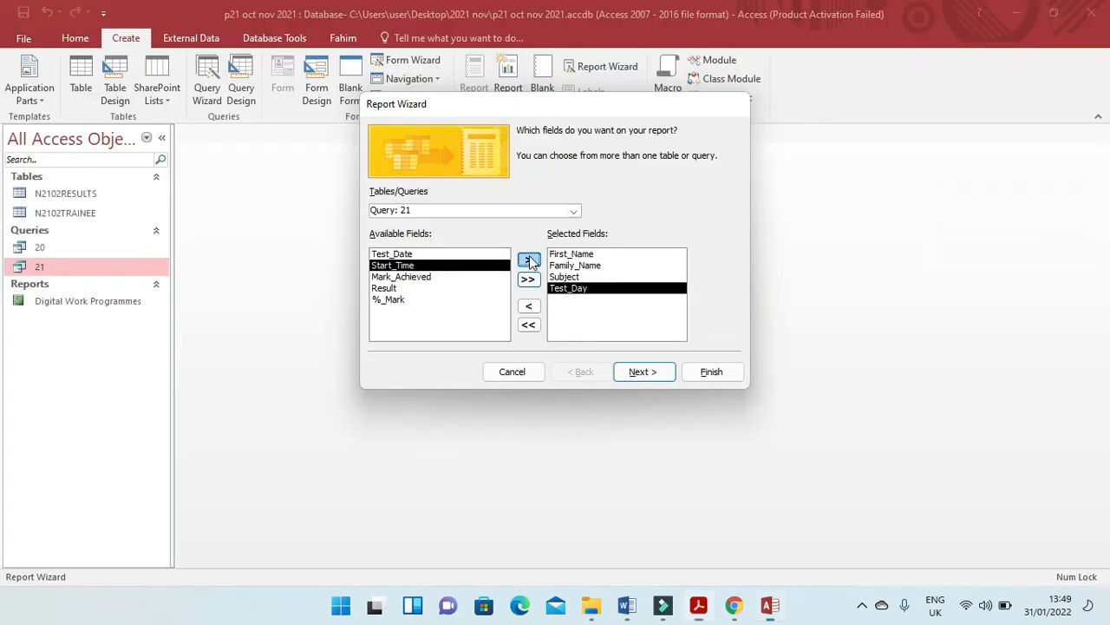
click(529, 307)
Add Test_Date, Test_Day and Start_Time to the report's selected fields, following the order in question 21.
click(396, 253)
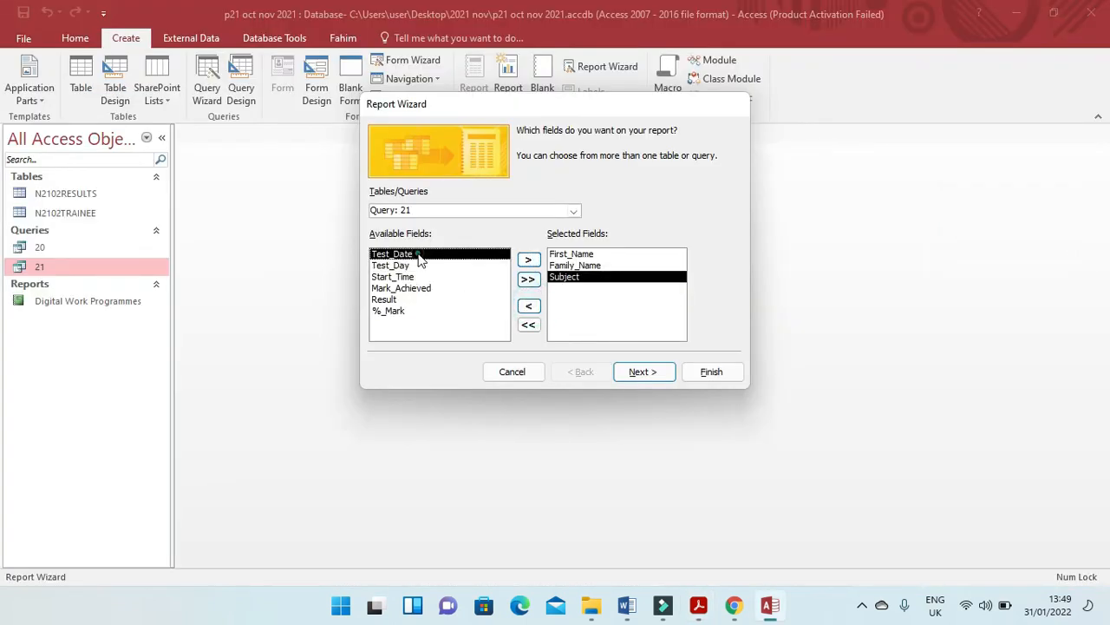
click(528, 260)
key(alt+Tab)
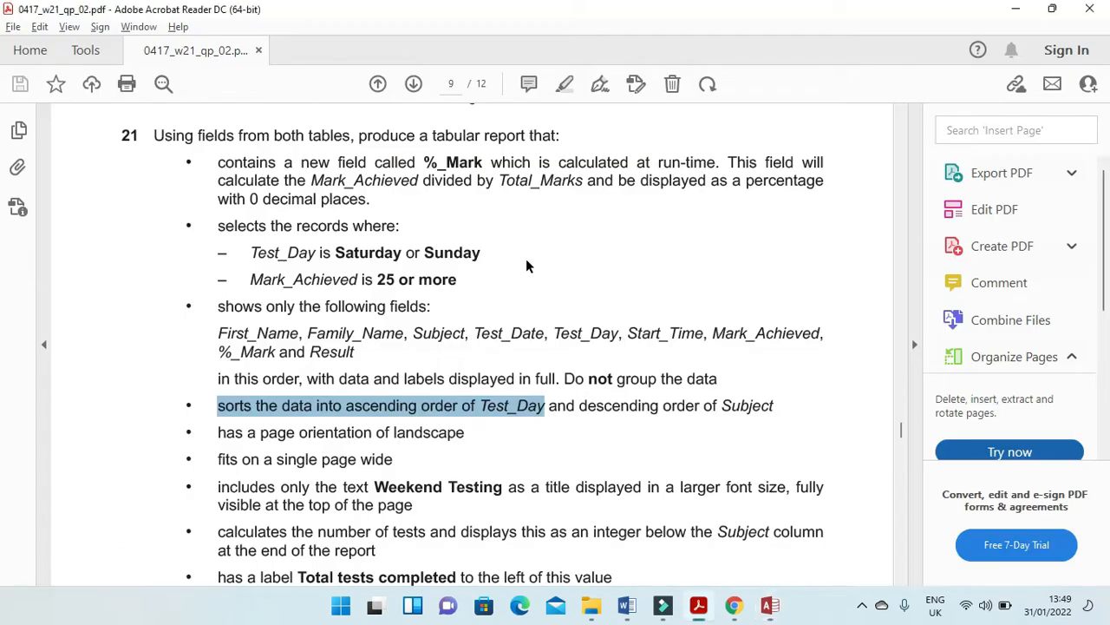
key(alt+Tab)
click(528, 260)
click(528, 260)
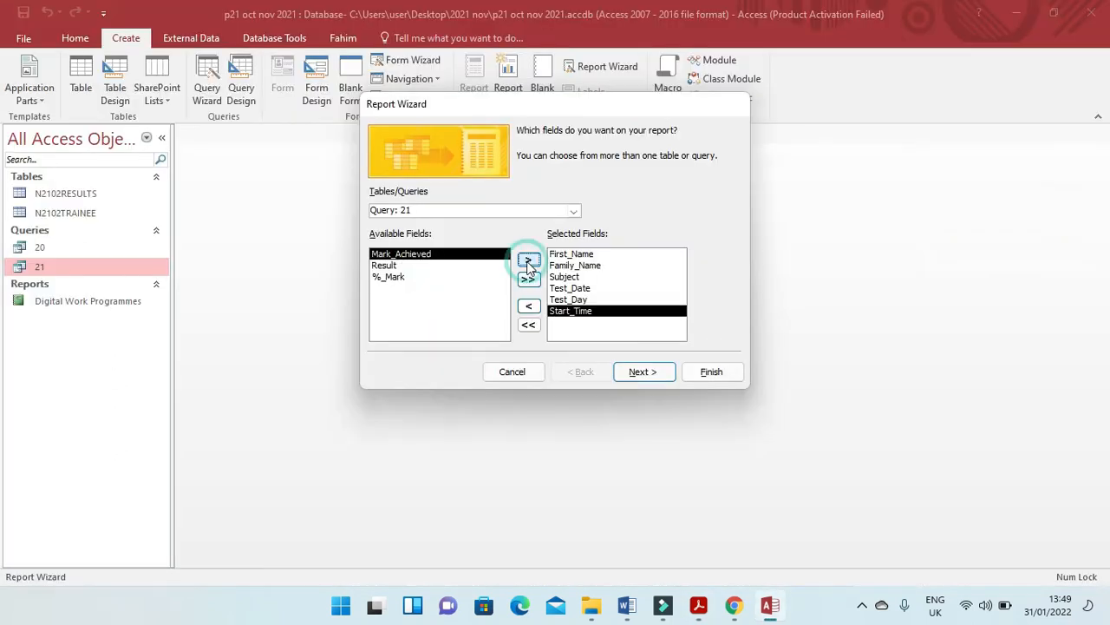
Complete the report's selected fields with Mark_Achieved, %_Mark and Result, checking their order against the exam paper.
key(alt+Tab)
key(alt+Tab)
click(528, 262)
key(alt+Tab)
key(alt+Tab)
click(425, 267)
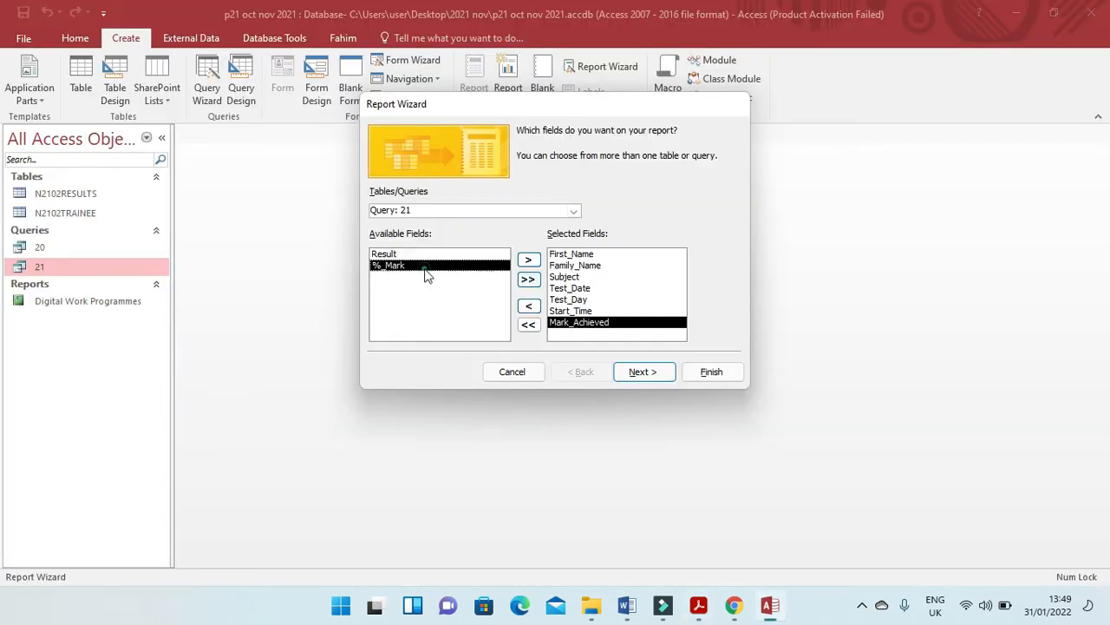
click(527, 261)
click(527, 262)
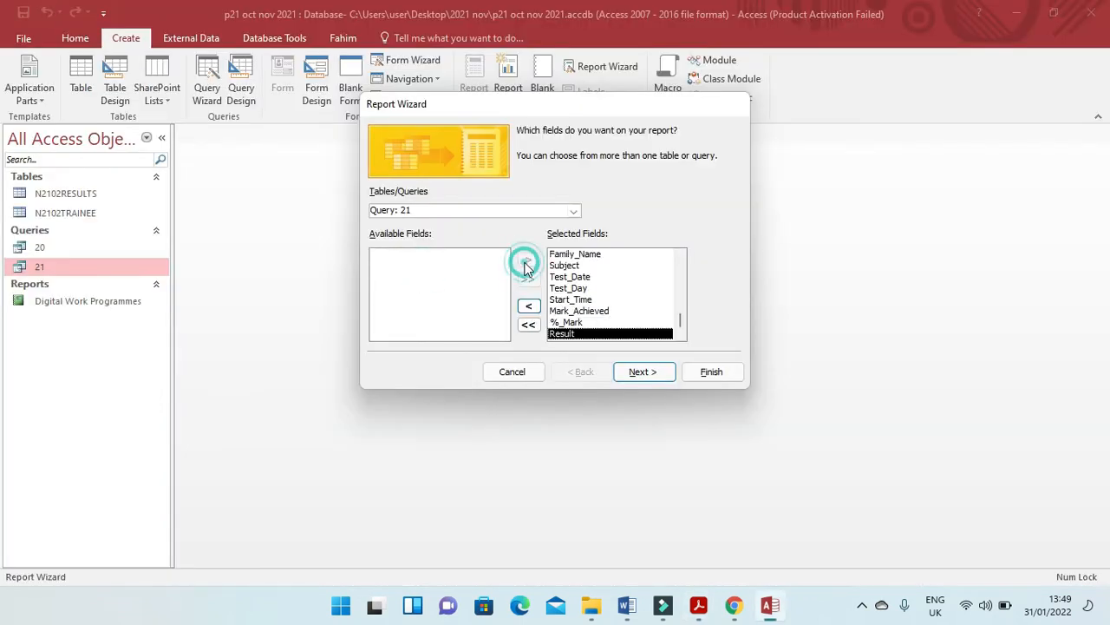
Set the report data to be viewed by N2102RESULTS, without grouping levels or a wizard sort order.
click(650, 374)
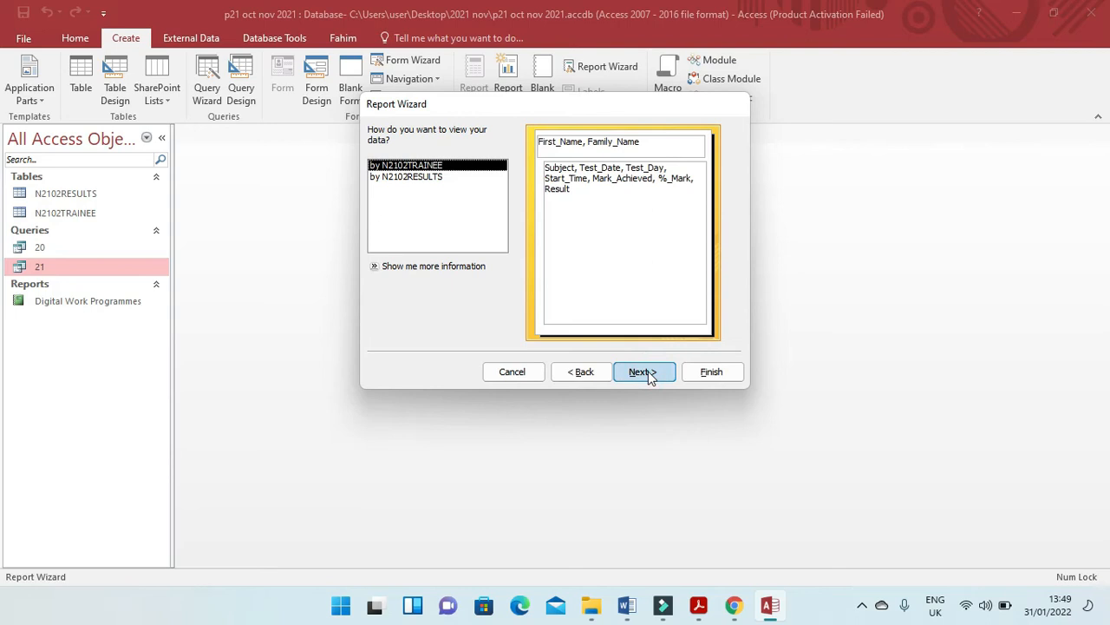
click(399, 178)
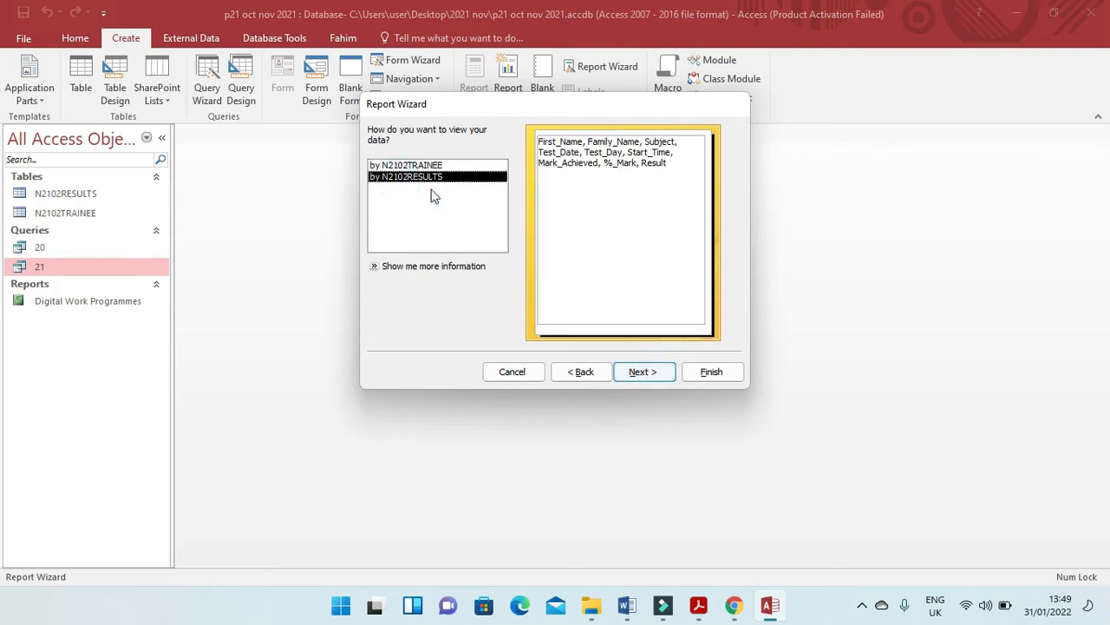
click(642, 371)
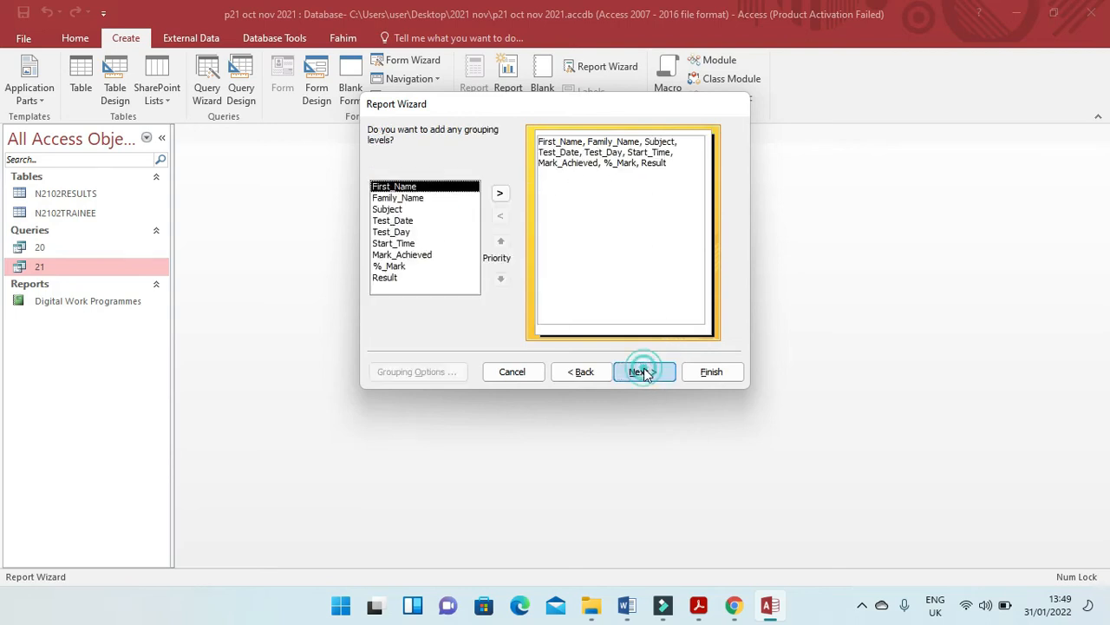
click(643, 371)
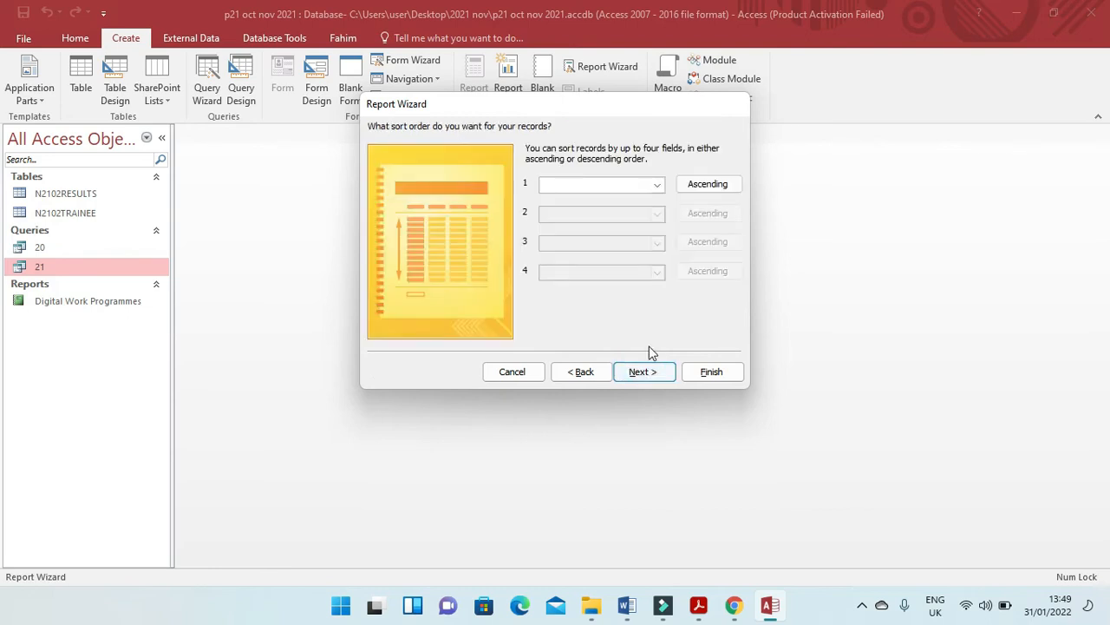
click(635, 378)
Highlight the landscape instruction in the exam paper and set the tabular report's orientation to Landscape.
key(alt+Tab)
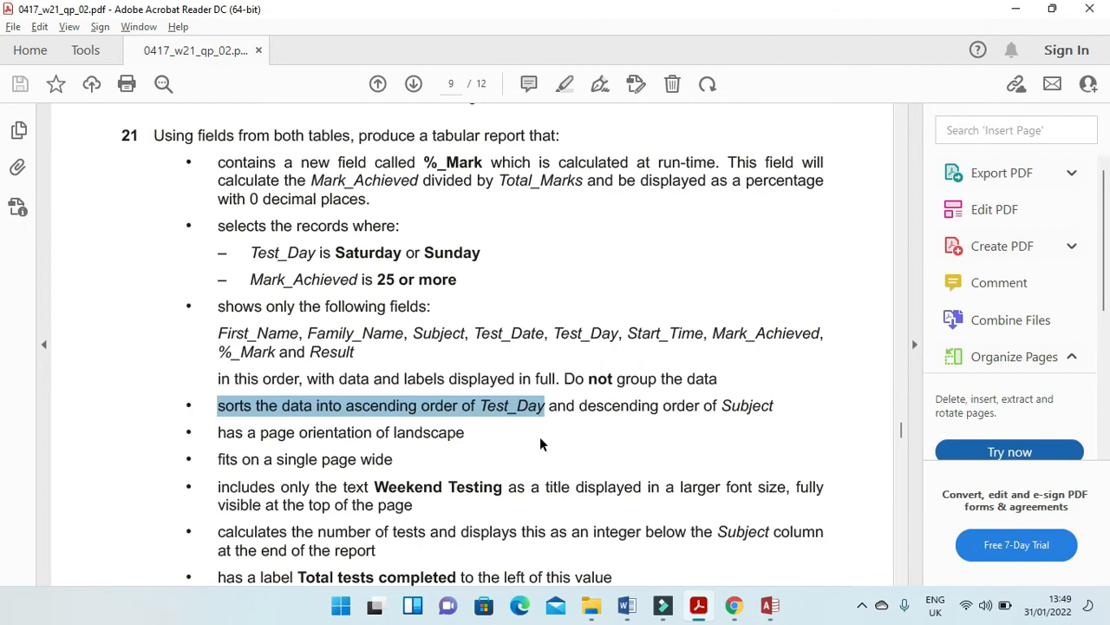
drag(299, 433, 478, 436)
key(alt+Tab)
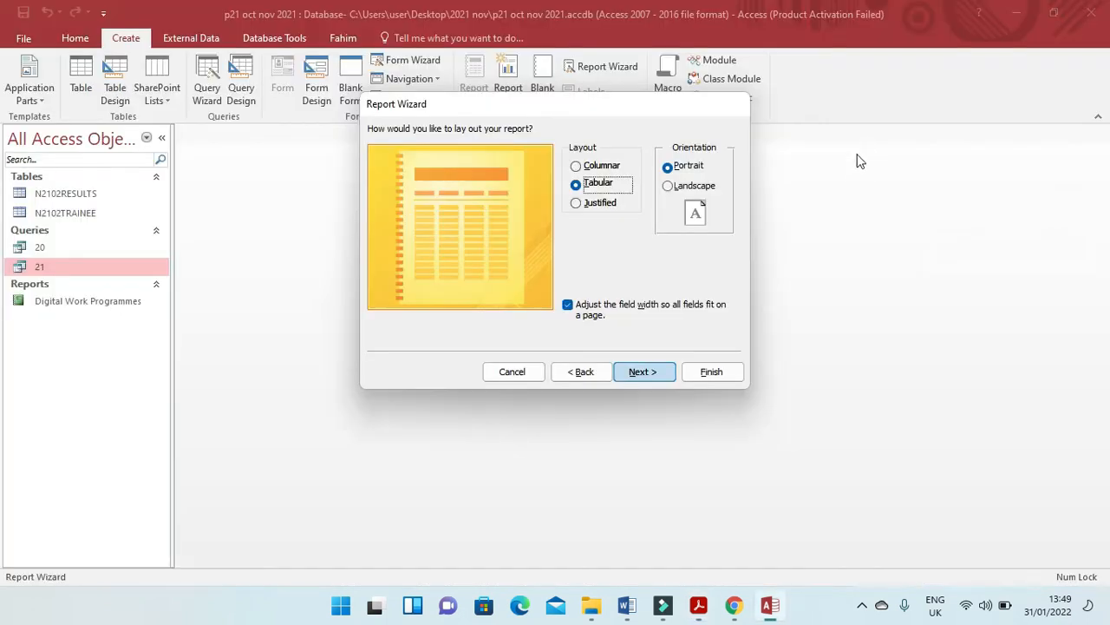
click(706, 191)
click(661, 373)
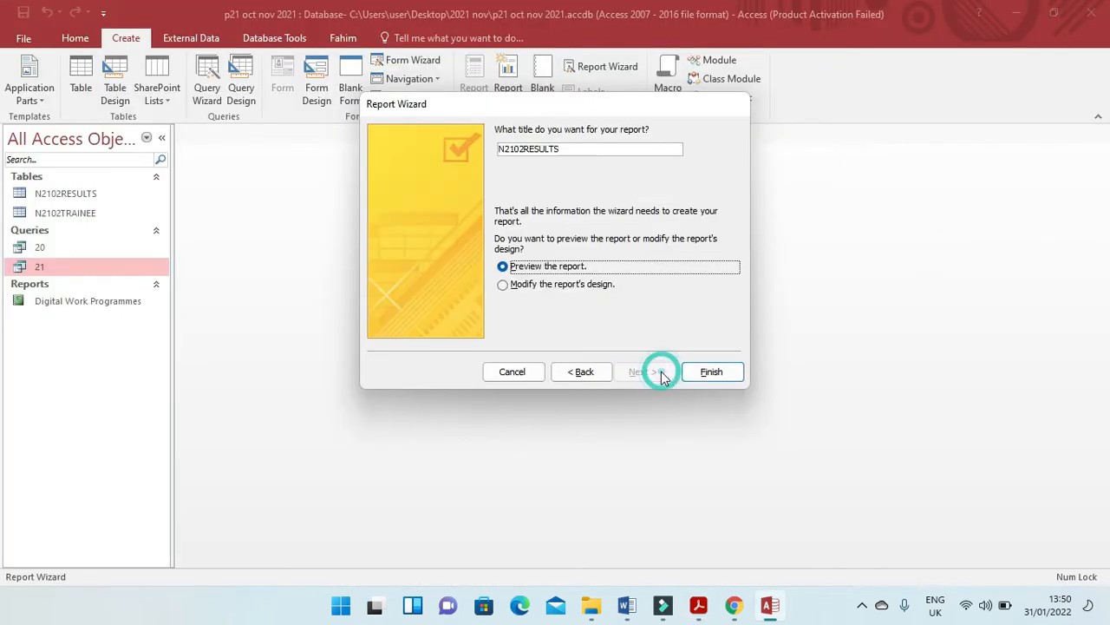
Copy the title Weekend Testing from question 21, set it as the report title and finish the wizard with a preview.
key(alt+Tab)
scroll(560, 376, down, 3)
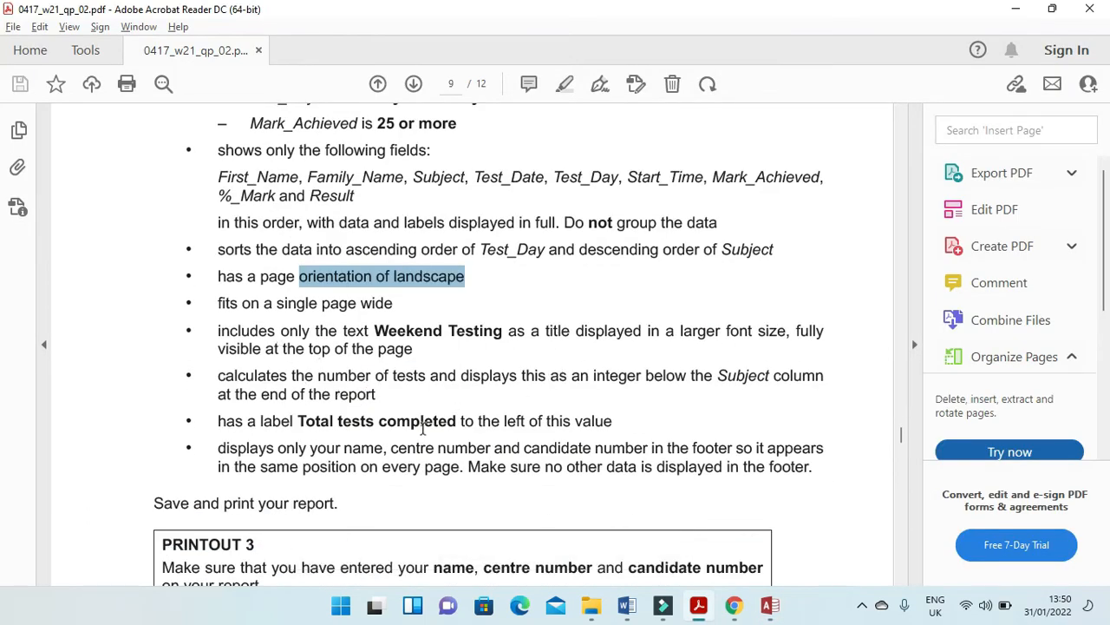
drag(503, 330, 392, 332)
key(ctrl+c)
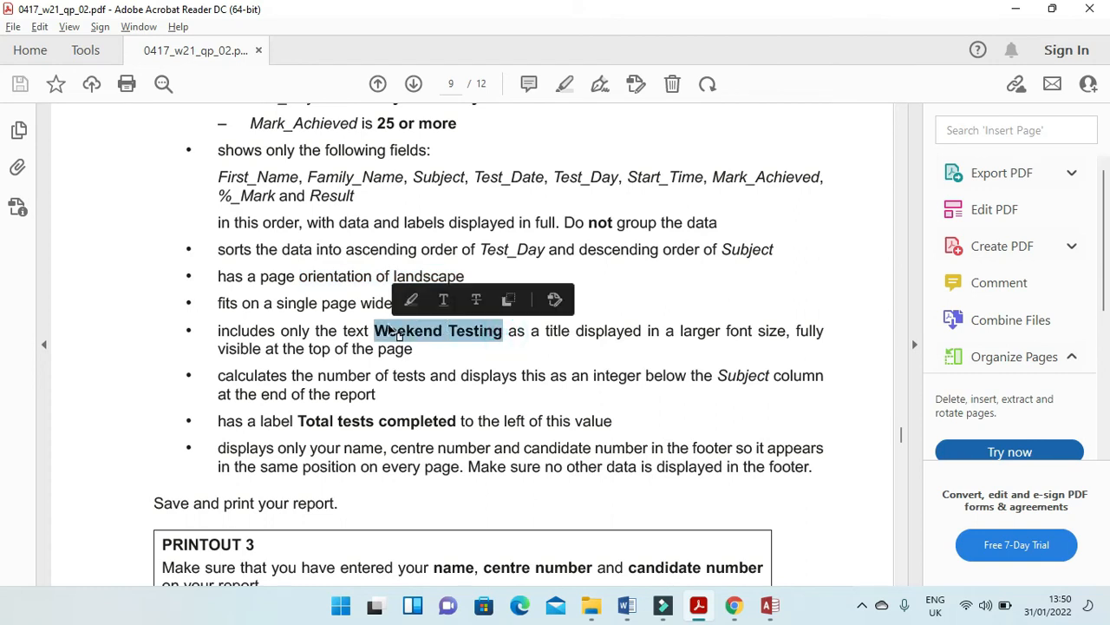
key(alt+Tab)
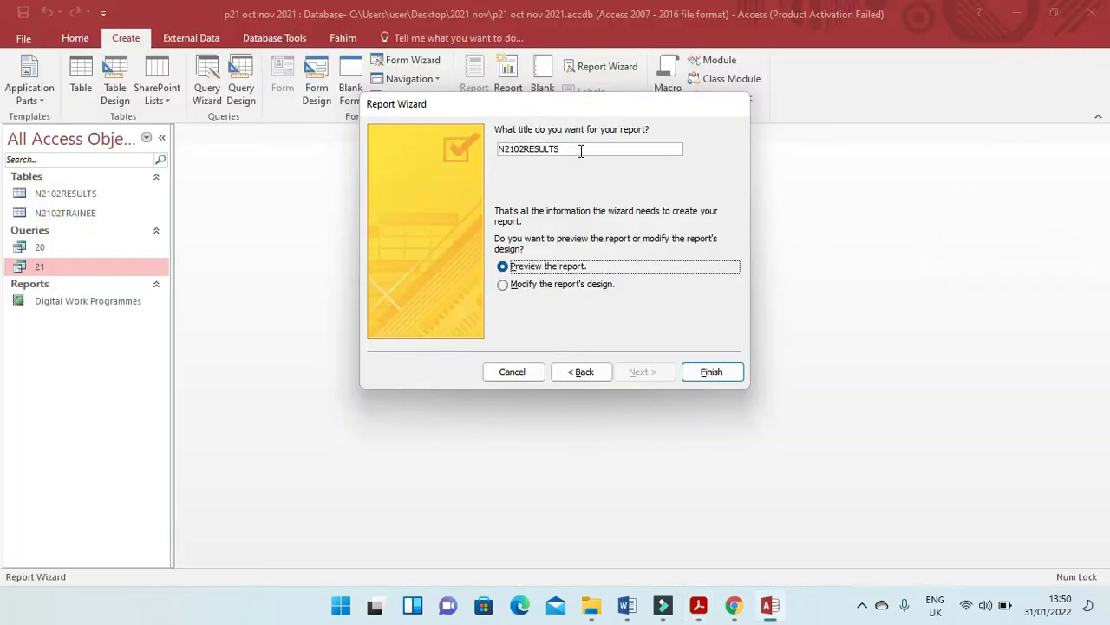
double_click(580, 149)
key(ctrl+v)
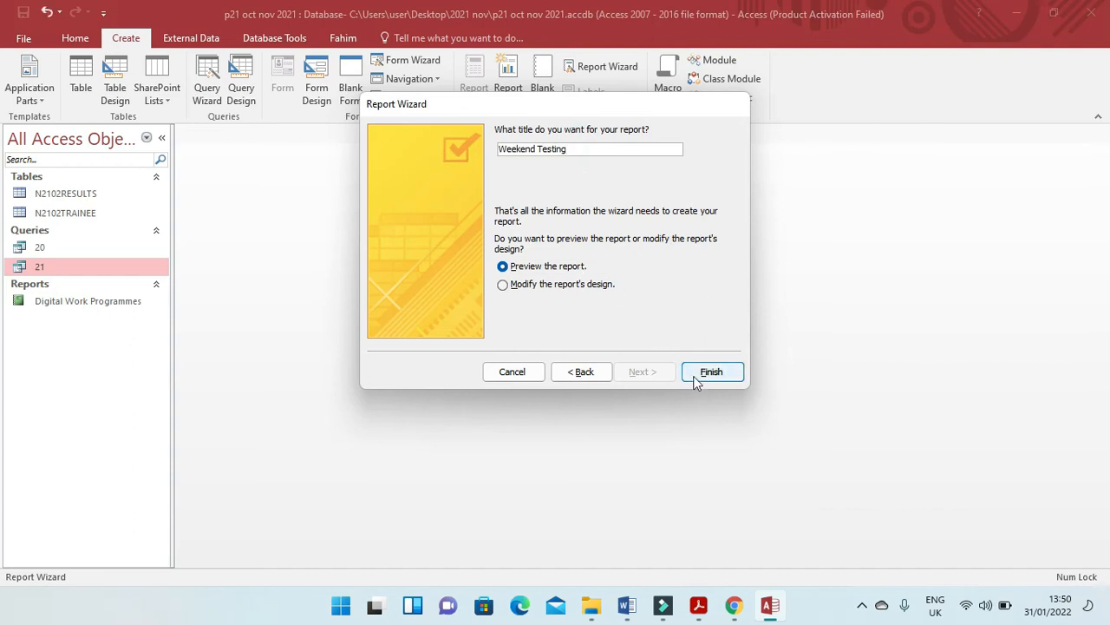
click(711, 371)
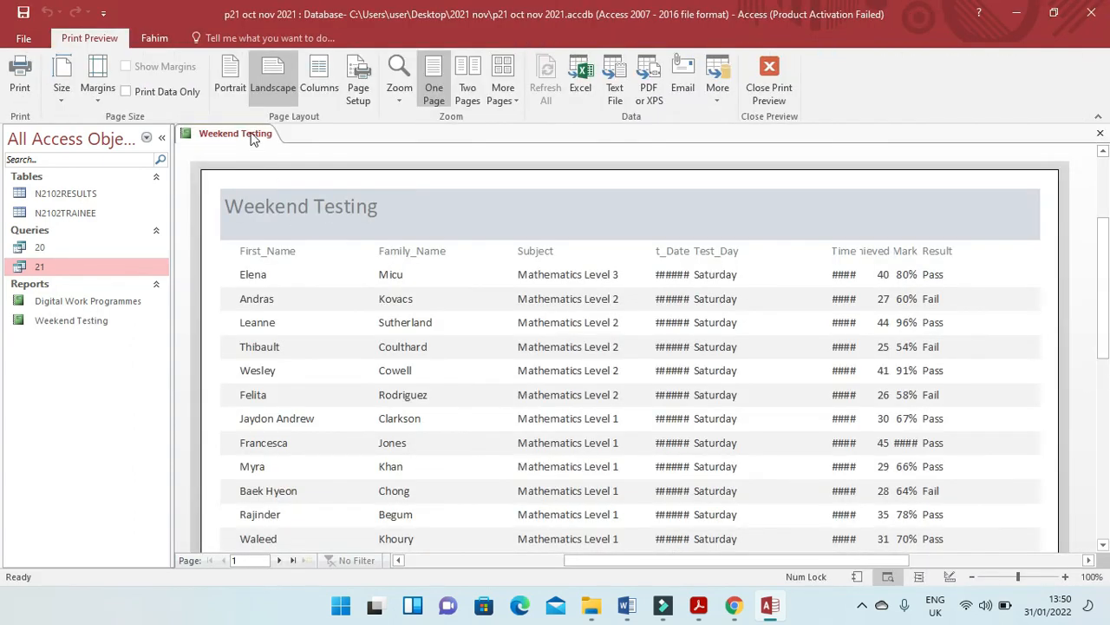
Switch the Weekend Testing report to Layout View, extend the First_Name column to the left margin and narrow it to fit its names.
right_click(252, 140)
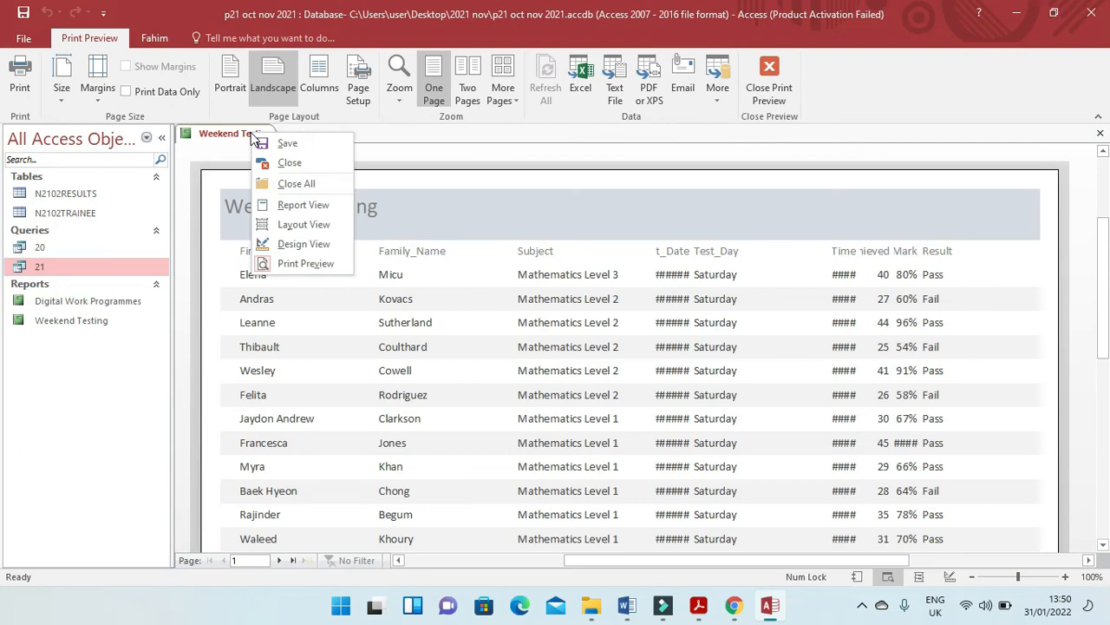
click(305, 224)
click(256, 224)
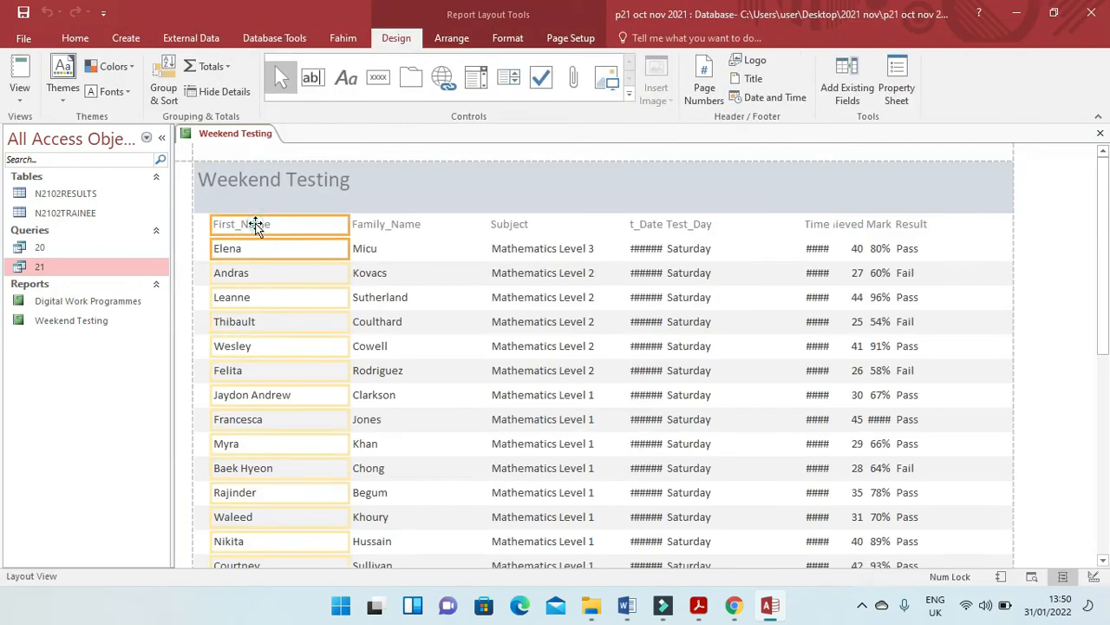
drag(211, 223, 194, 223)
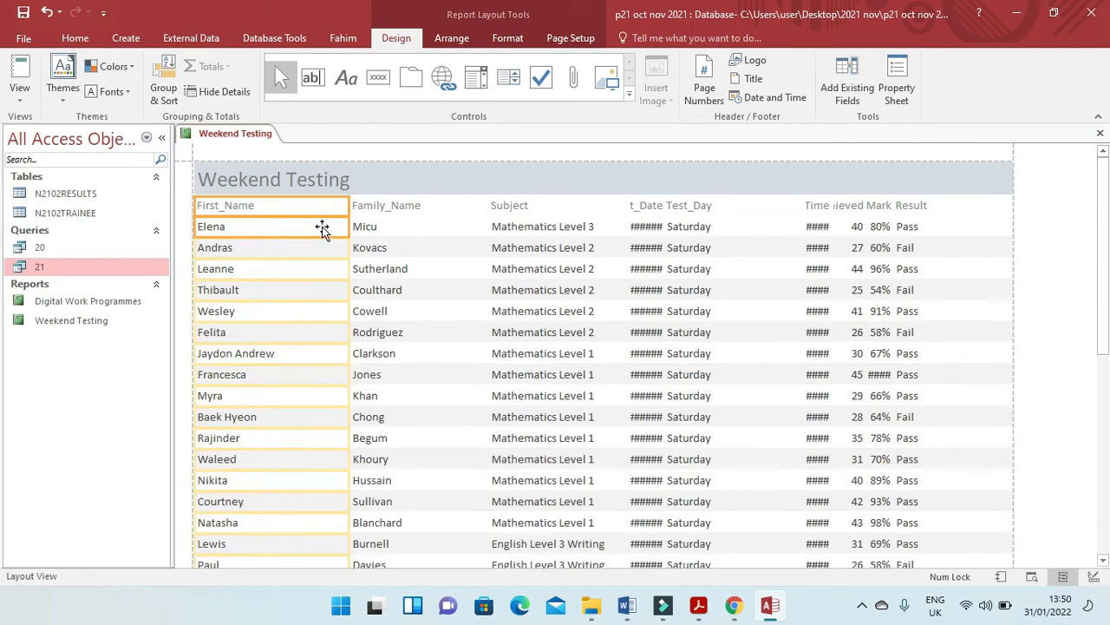
drag(355, 205, 306, 213)
click(266, 208)
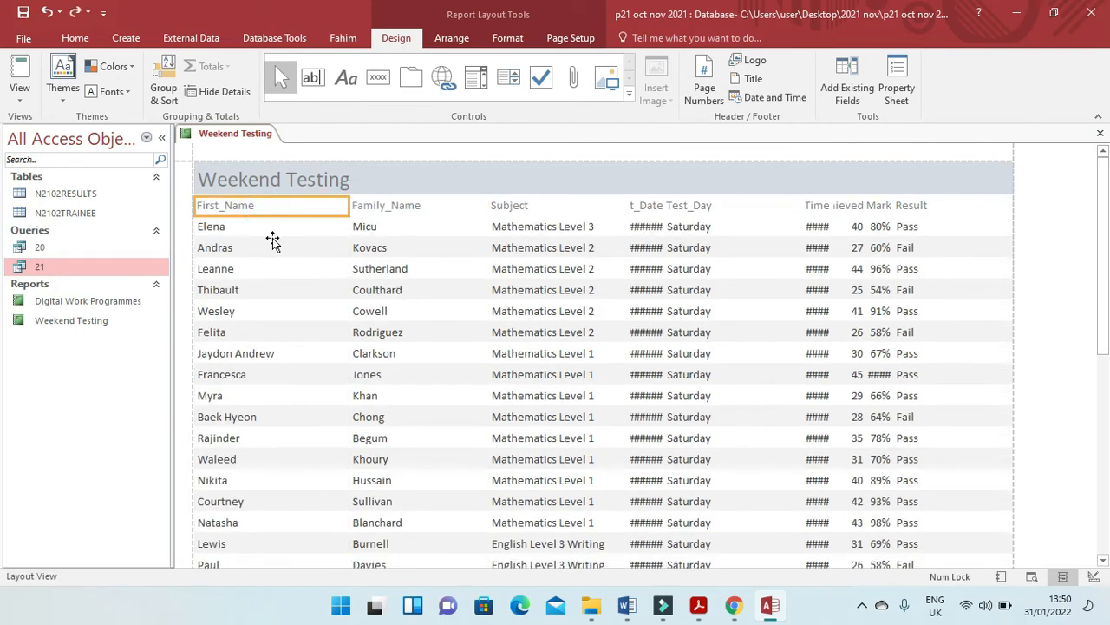
drag(347, 208, 290, 211)
Shift the Family_Name and Subject columns left to close the gaps and resize them to fit their data.
click(373, 206)
click(374, 228)
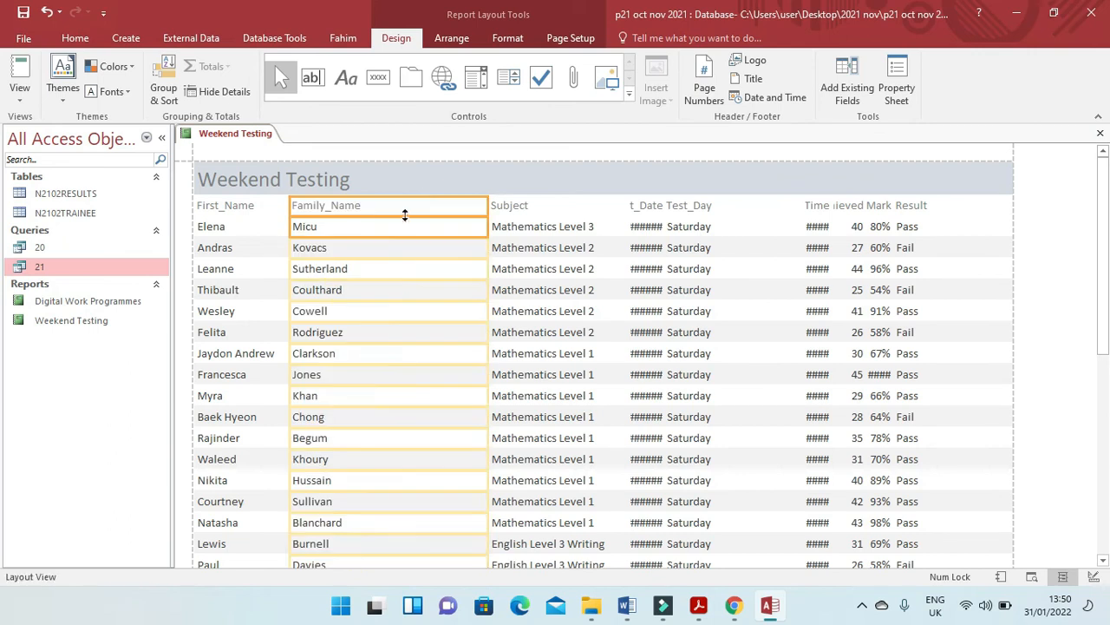
drag(491, 208, 376, 213)
click(525, 208)
click(533, 226)
drag(491, 206, 377, 208)
drag(624, 212, 514, 218)
Resize the Test_Date and Test_Day columns so their labels and data show in full, directly after Subject.
click(639, 212)
click(642, 229)
drag(624, 209, 490, 214)
drag(659, 210, 564, 214)
click(688, 208)
click(673, 227)
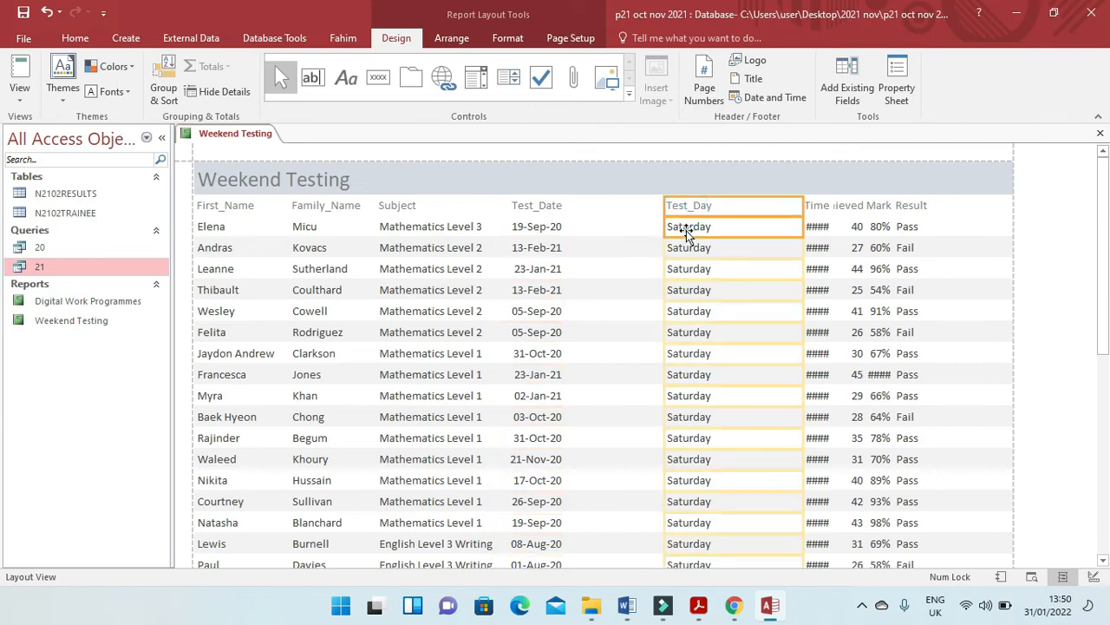
click(660, 206)
drag(659, 207, 568, 213)
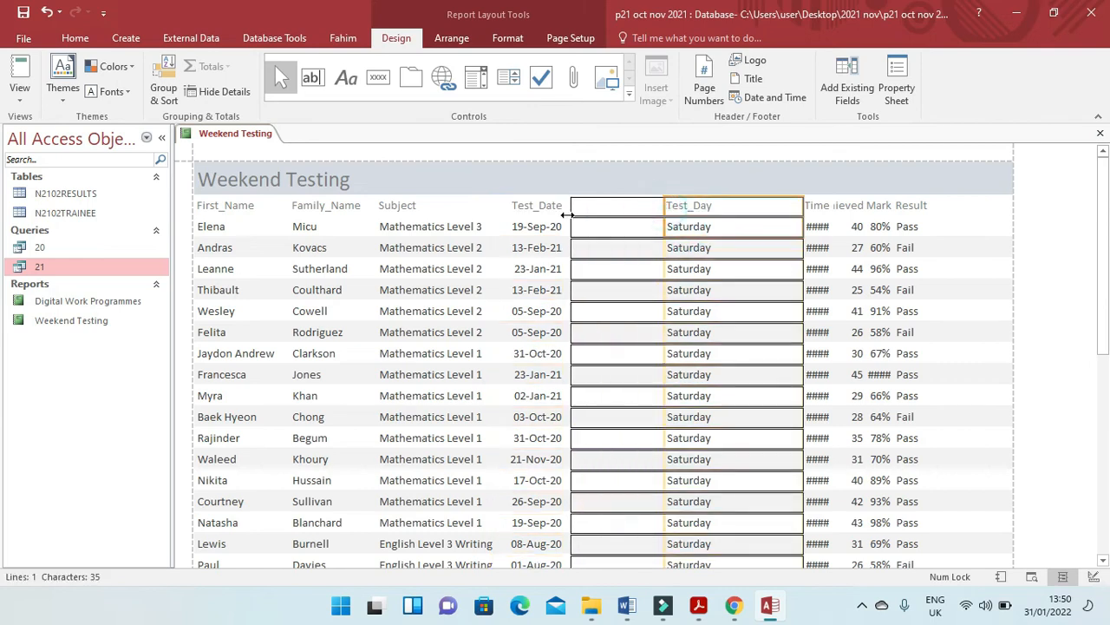
drag(803, 203, 630, 223)
Widen the Start_Time and Mark_Achieved columns leftward and pull in their right edges so labels and values show in full.
click(818, 214)
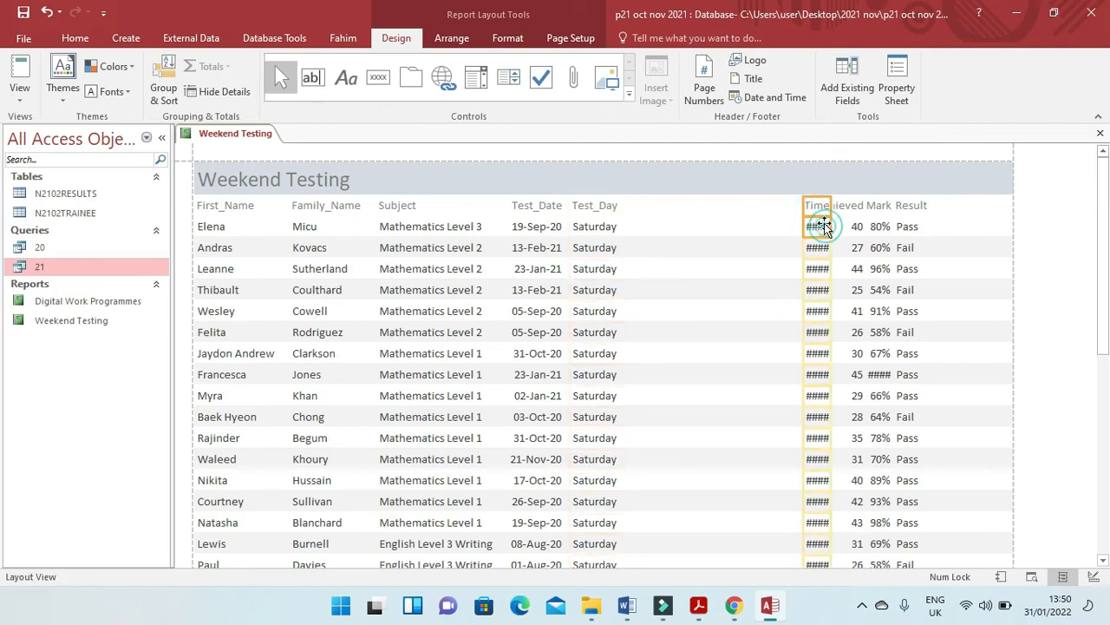
drag(801, 205, 634, 214)
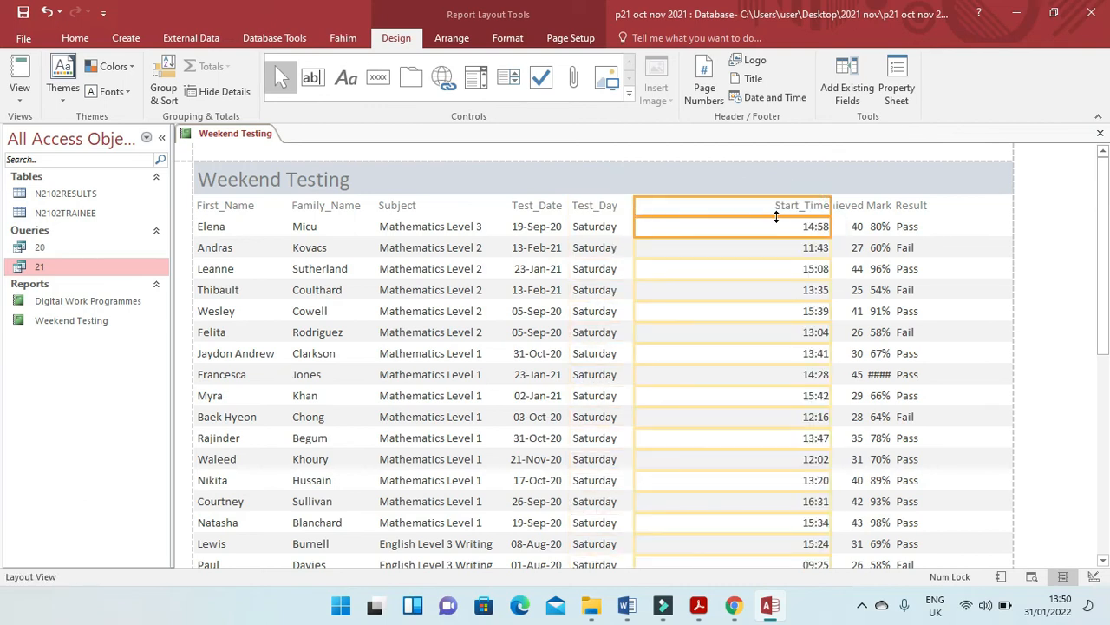
drag(829, 208, 701, 223)
click(868, 206)
click(846, 209)
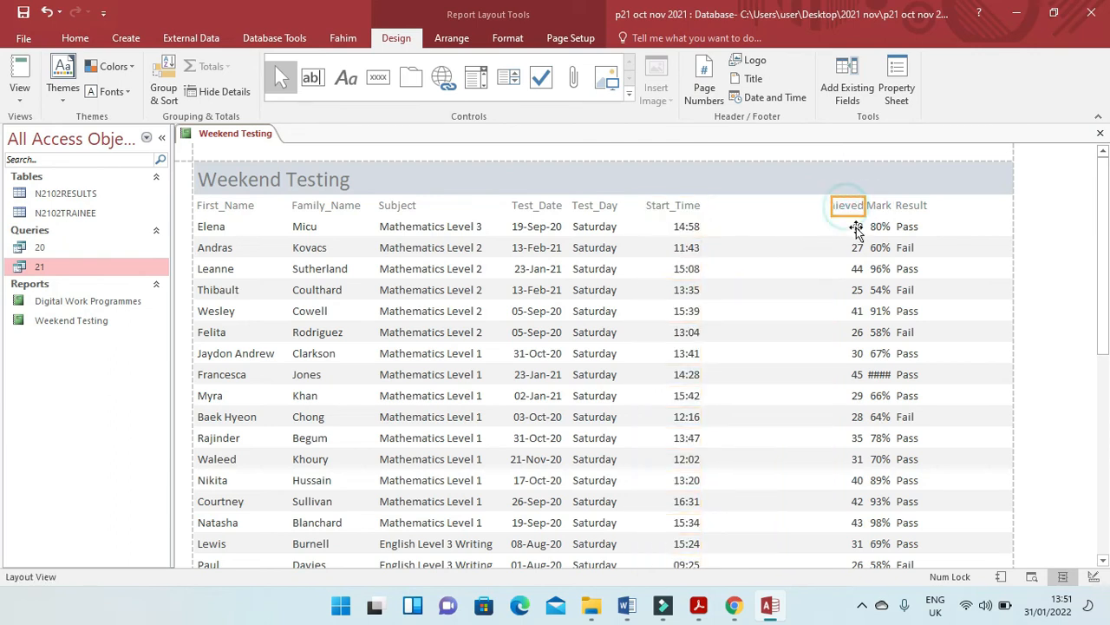
drag(831, 205, 715, 216)
drag(864, 206, 825, 205)
Widen the %_Mark column, move the Result column's left edge away from it, and check the rows down to the report's end.
click(879, 209)
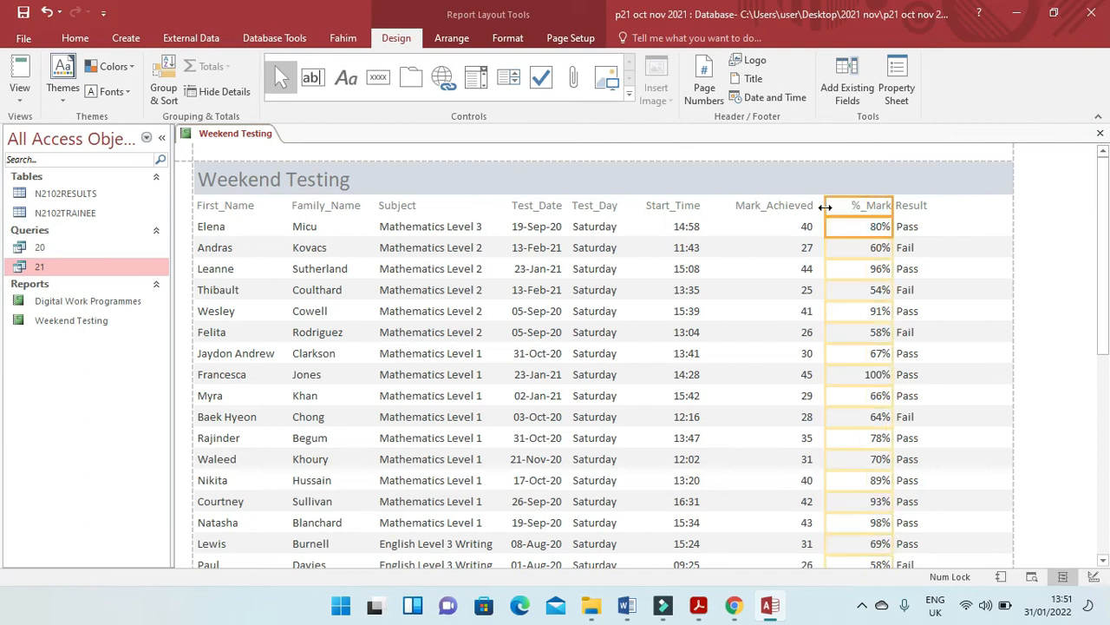
click(913, 213)
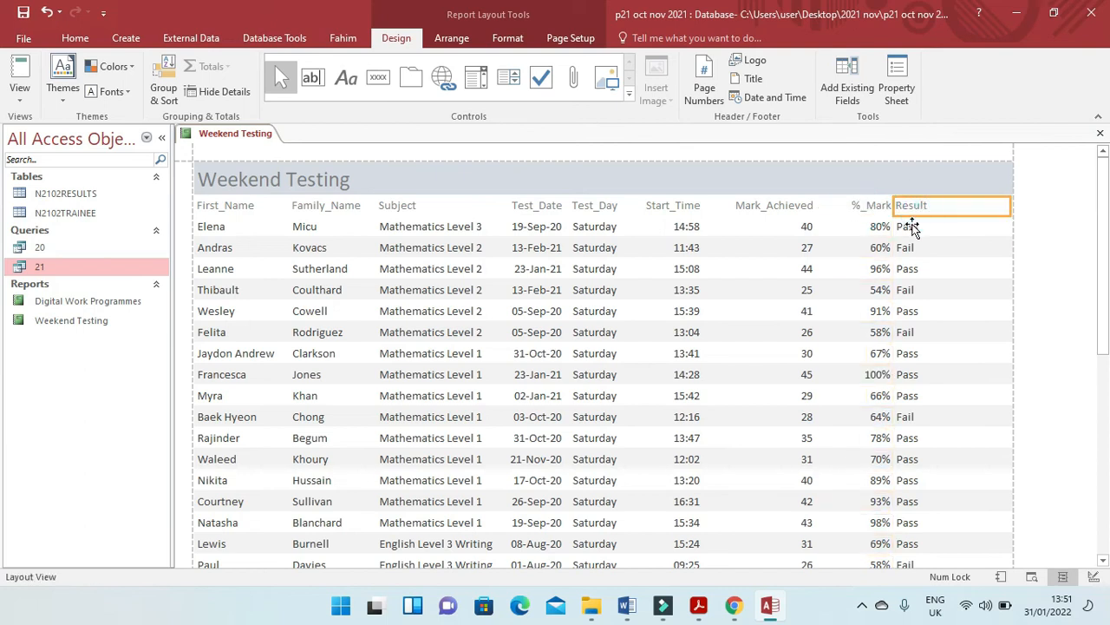
drag(896, 207, 913, 206)
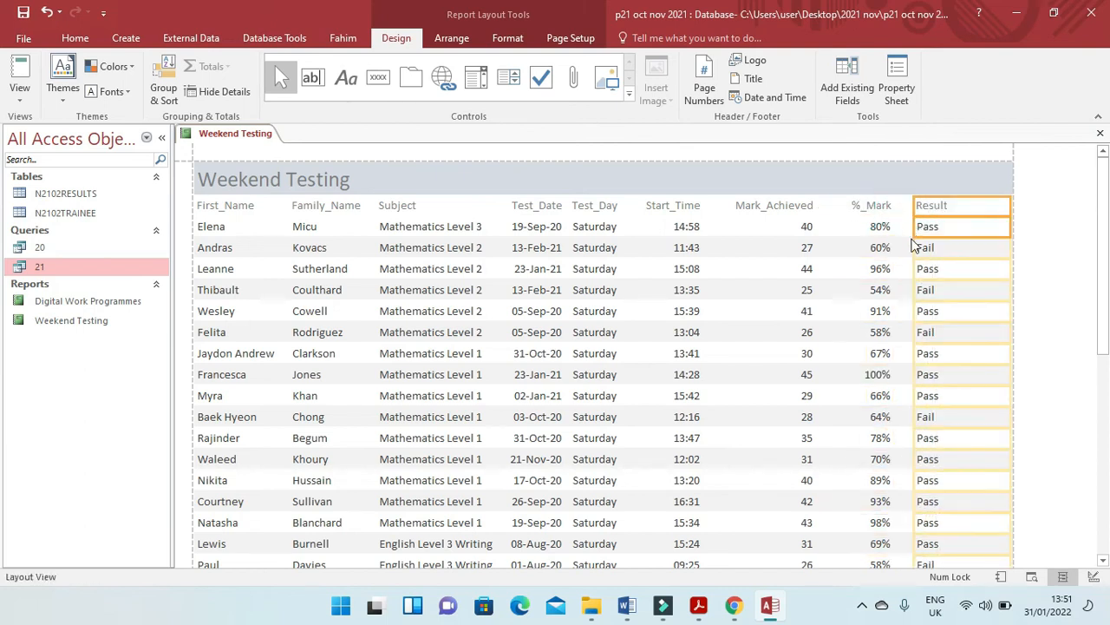
scroll(887, 364, down, 2)
scroll(887, 365, down, 8)
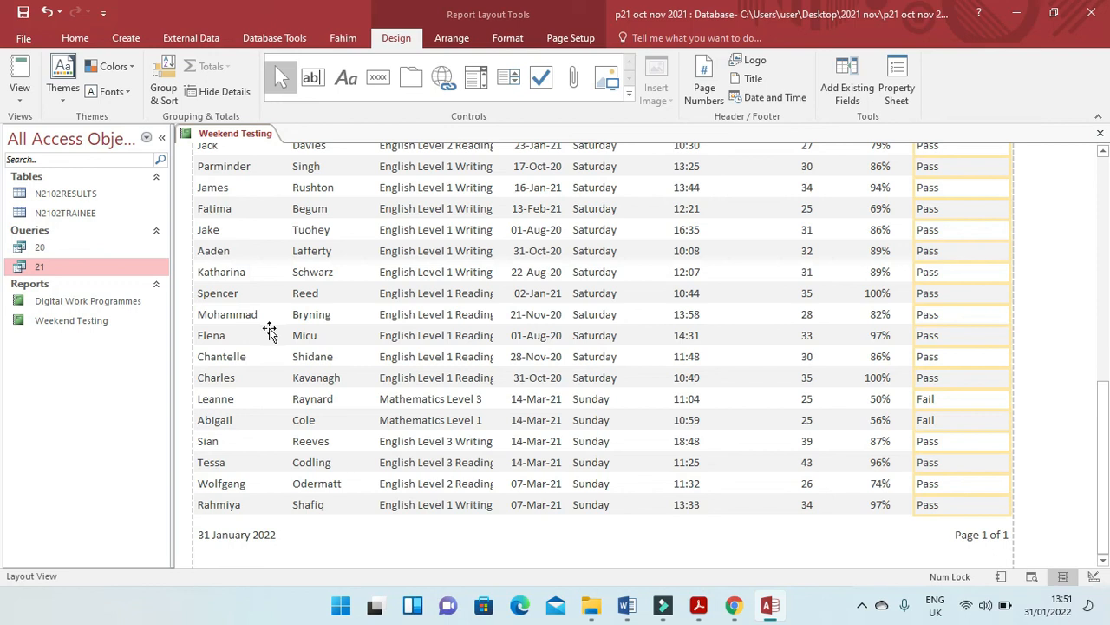
Check the test-count requirement in the exam paper, then add a Count Records total below the Subject column of the Weekend Testing report.
key(alt+Tab)
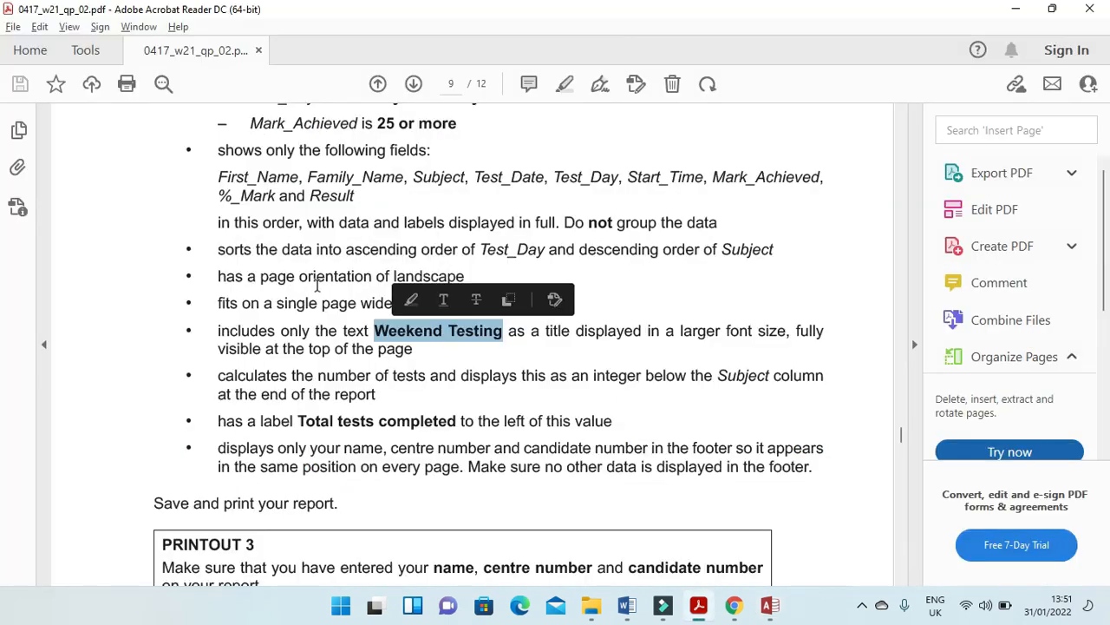
drag(214, 375, 815, 382)
key(alt+Tab)
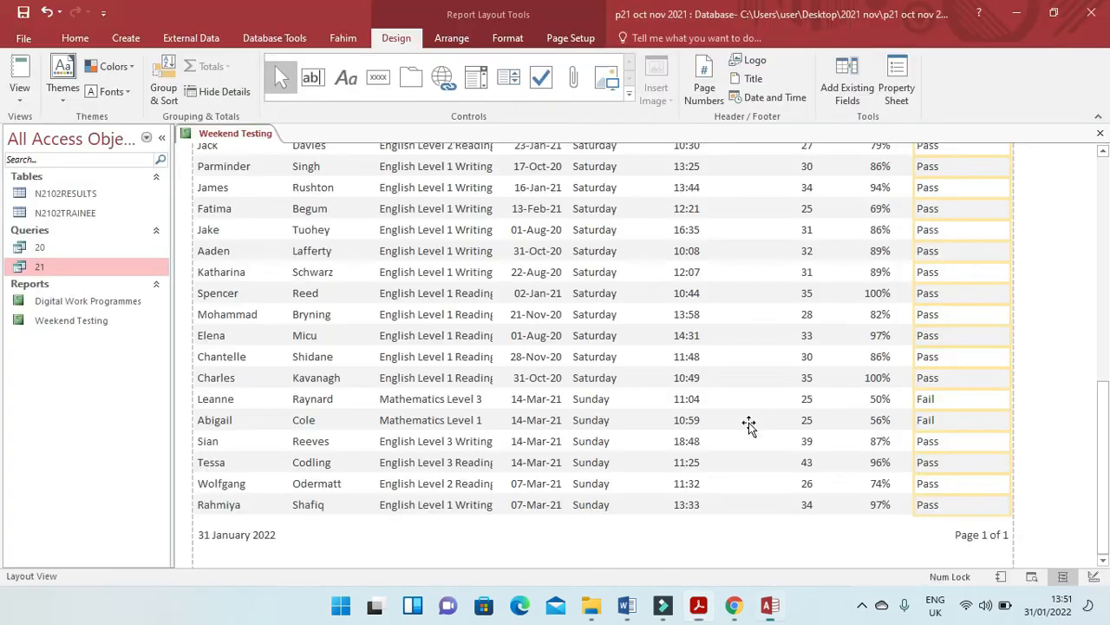
scroll(484, 392, up, 10)
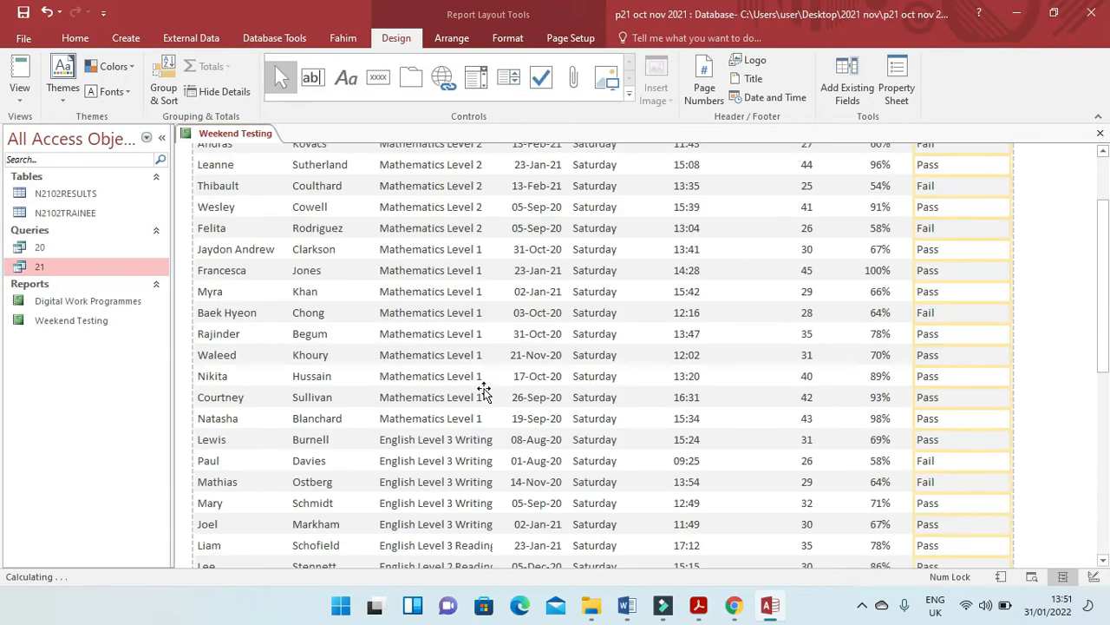
scroll(484, 392, up, 2)
click(415, 237)
click(427, 227)
right_click(427, 228)
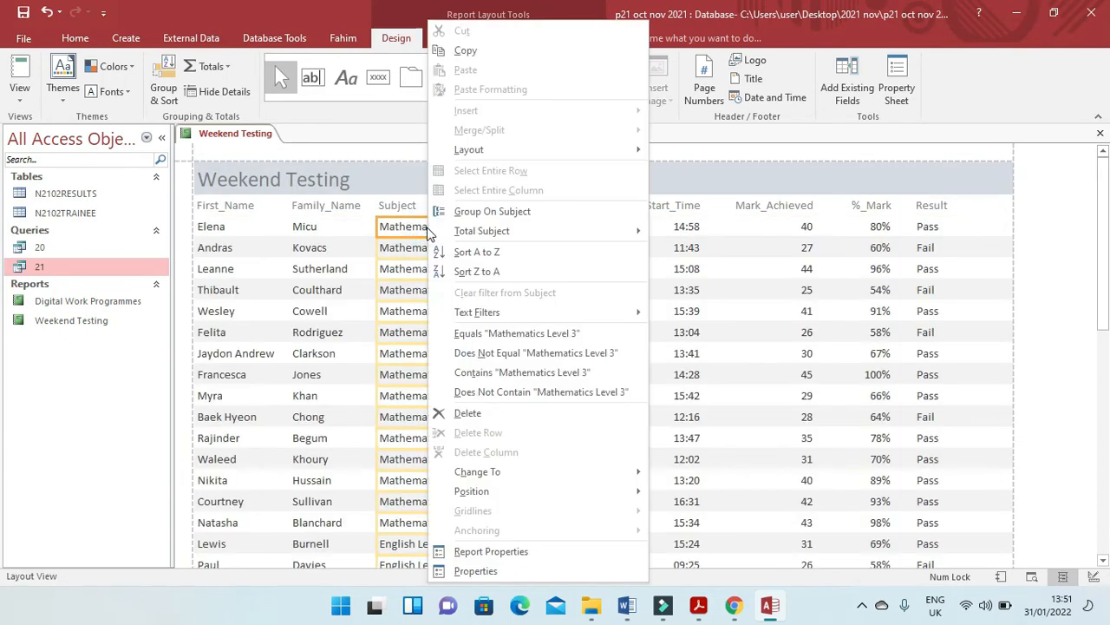
mouse_move(540, 231)
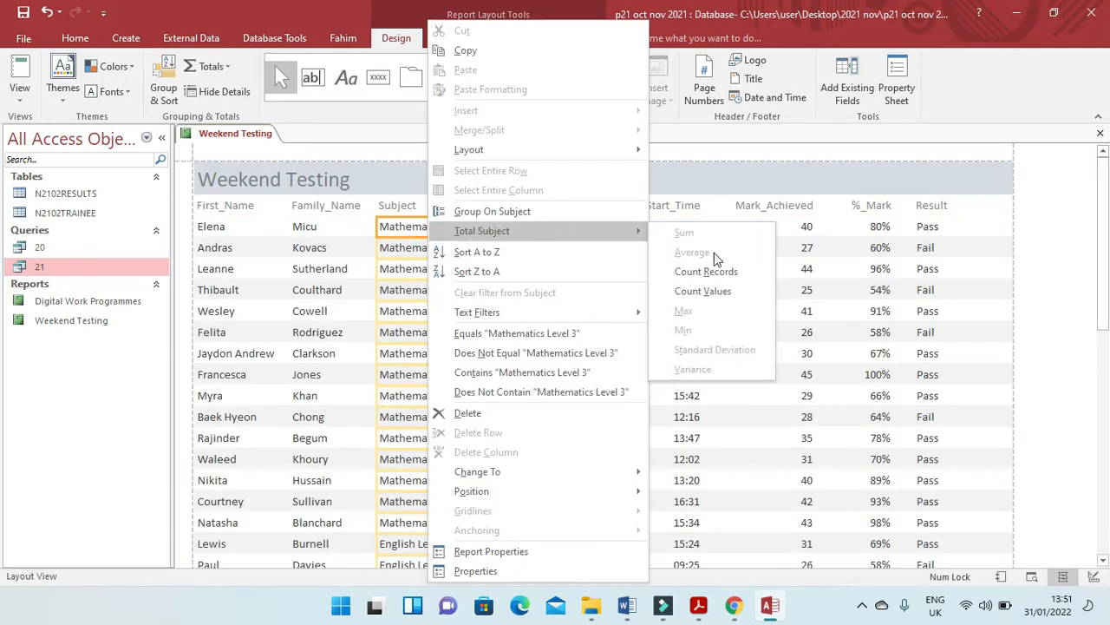
click(733, 274)
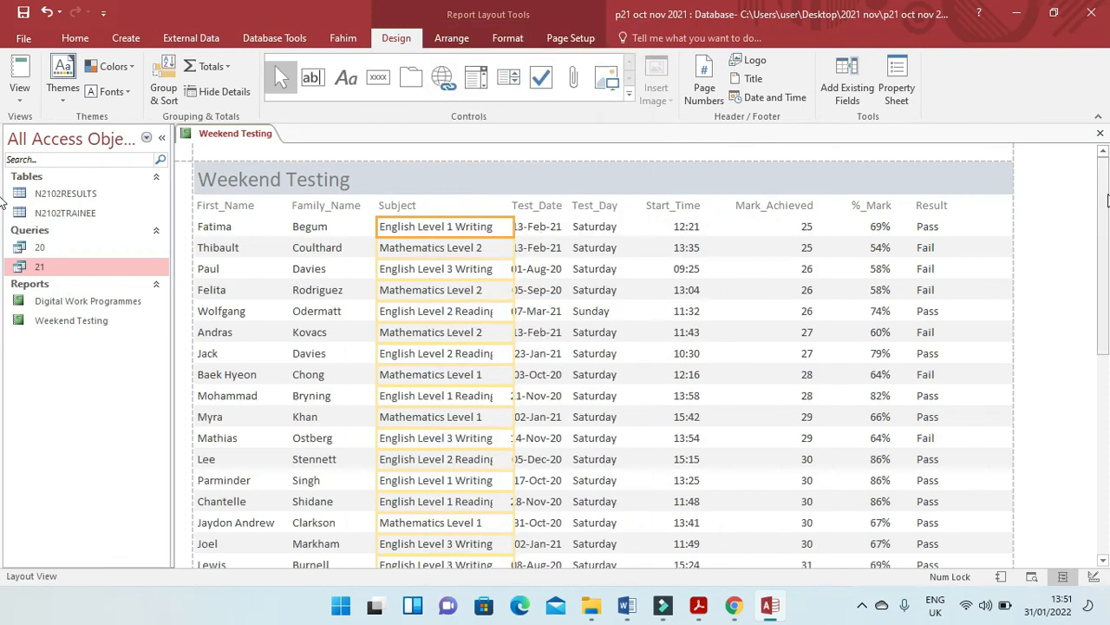
drag(1105, 192, 1104, 447)
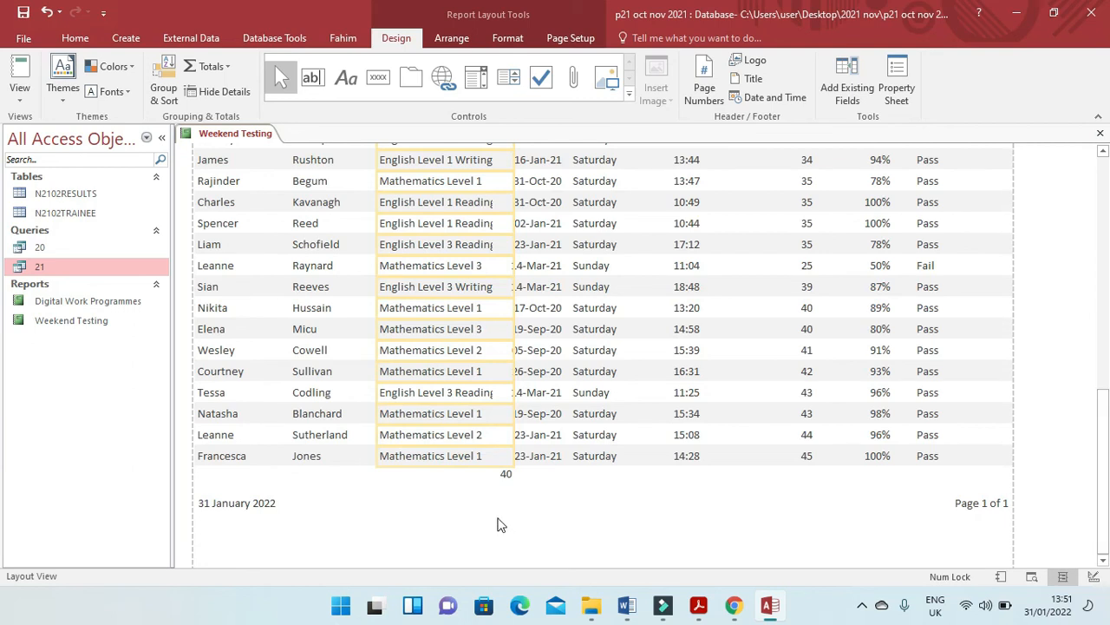
Copy the label text Total tests completed from the exam paper and set it as the caption of the Subject count.
click(507, 477)
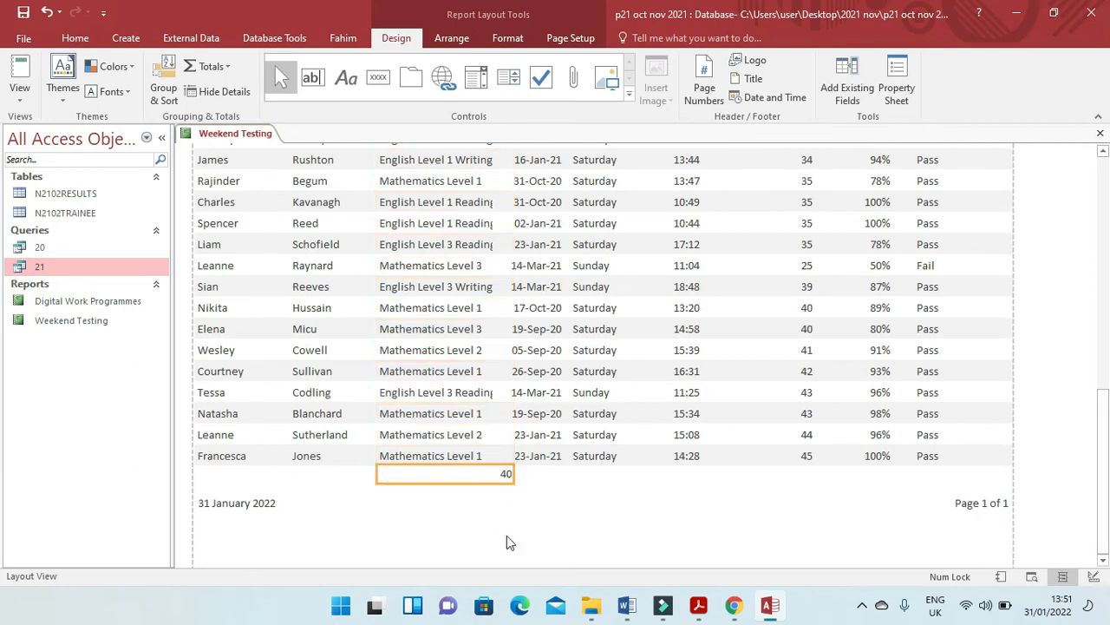
key(alt+Tab)
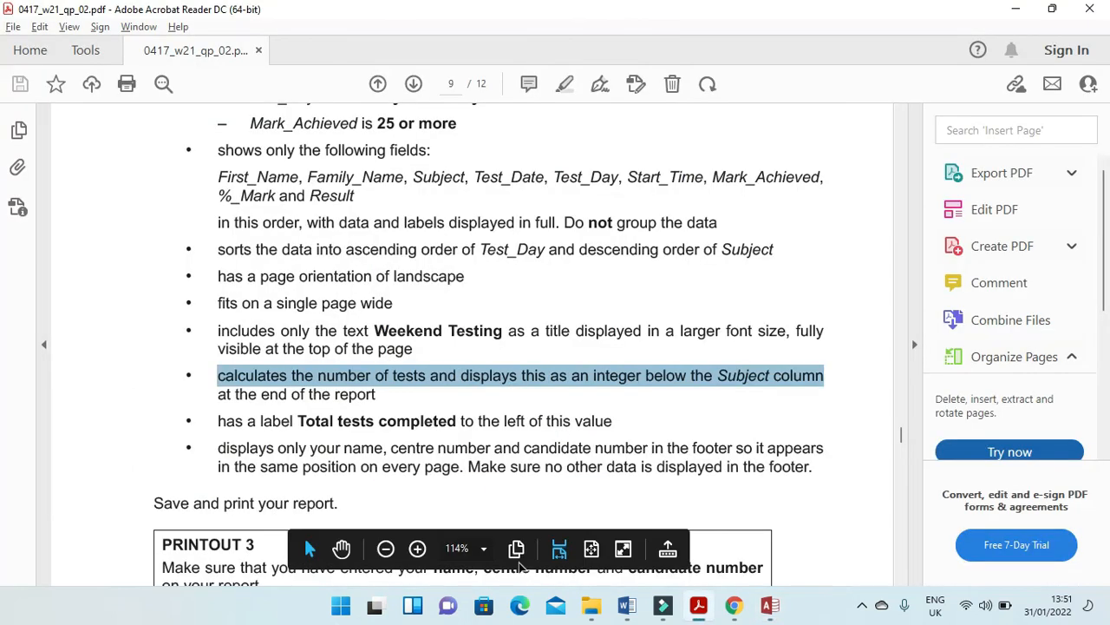
drag(300, 421, 429, 431)
key(ctrl+c)
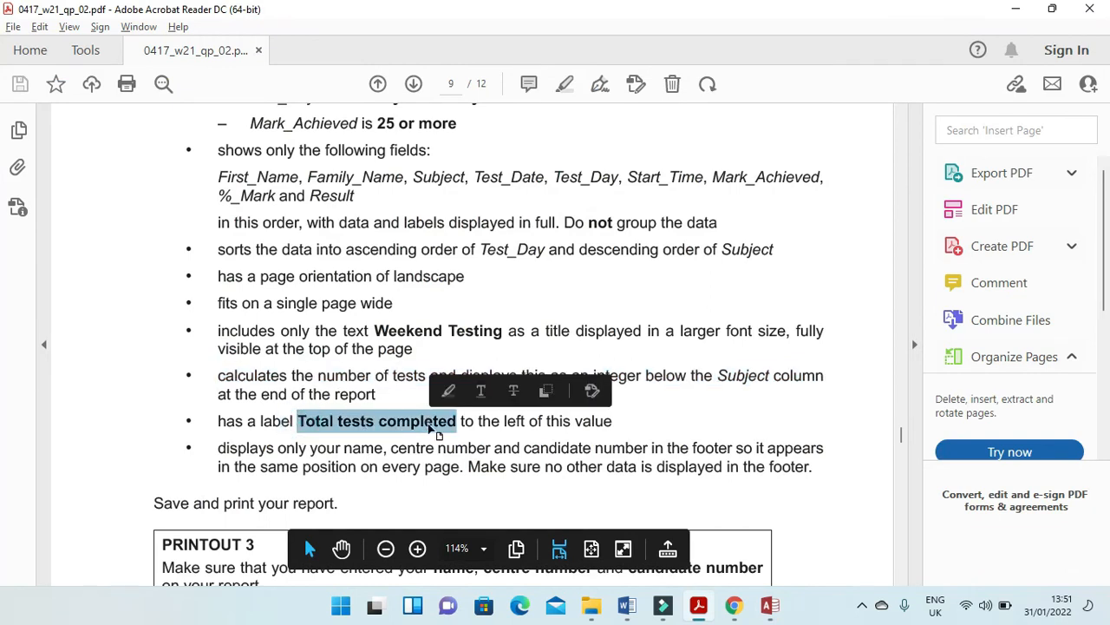
key(alt+Tab)
right_click(470, 472)
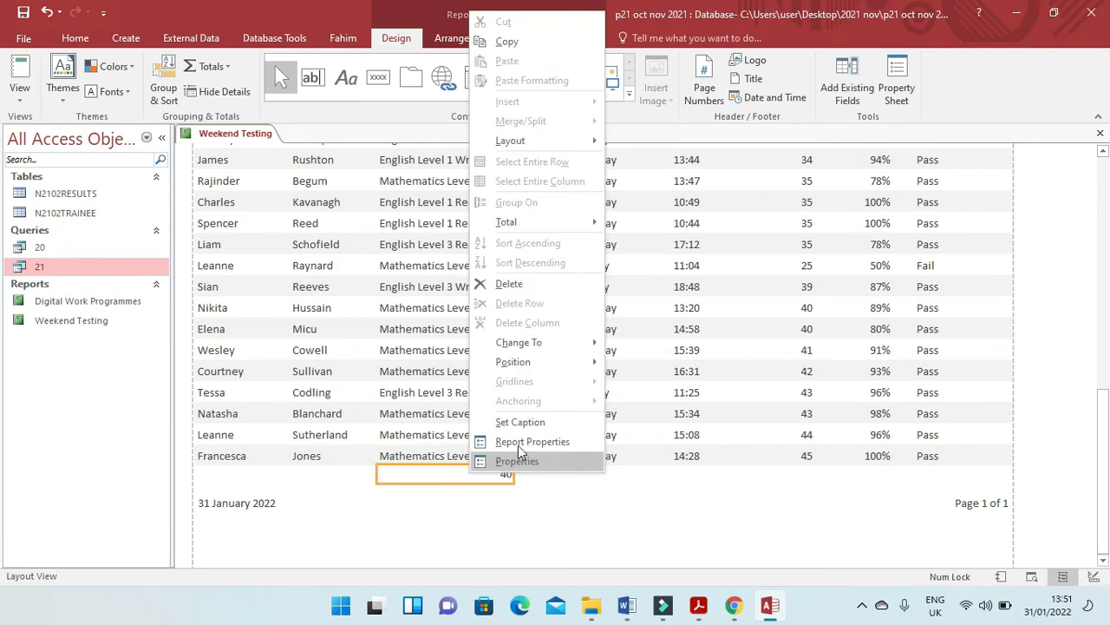
click(538, 422)
click(363, 219)
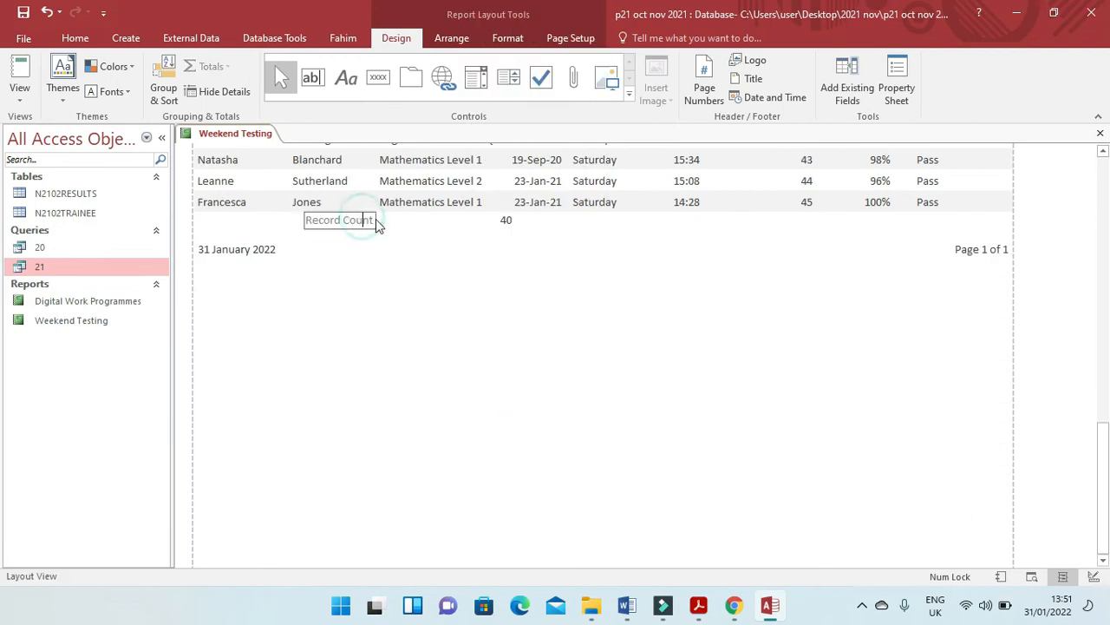
drag(375, 219, 305, 219)
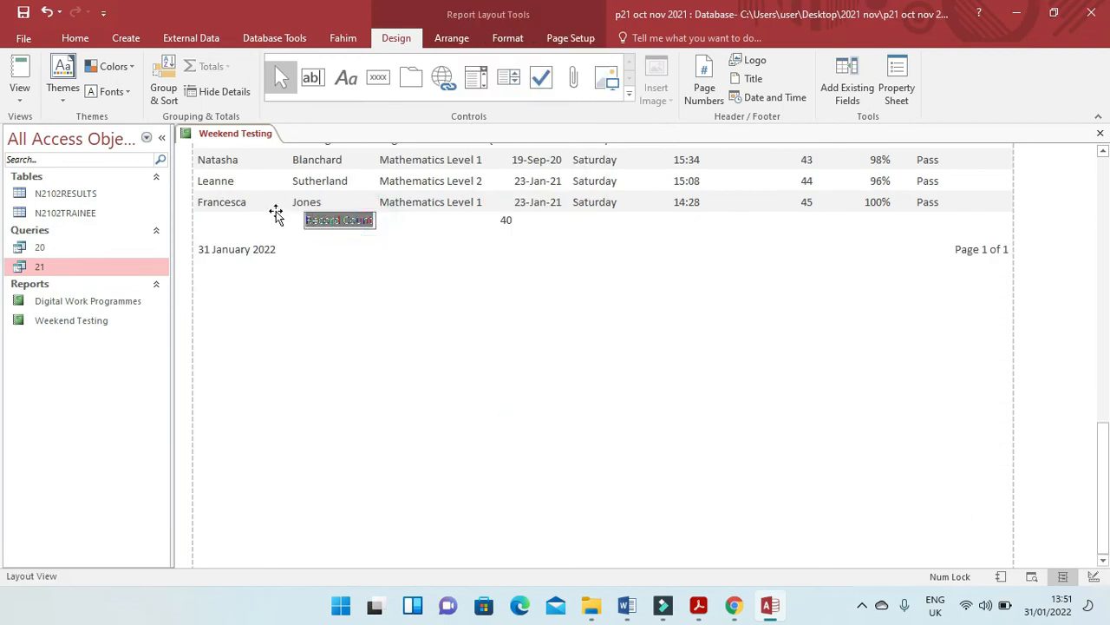
key(ctrl+v)
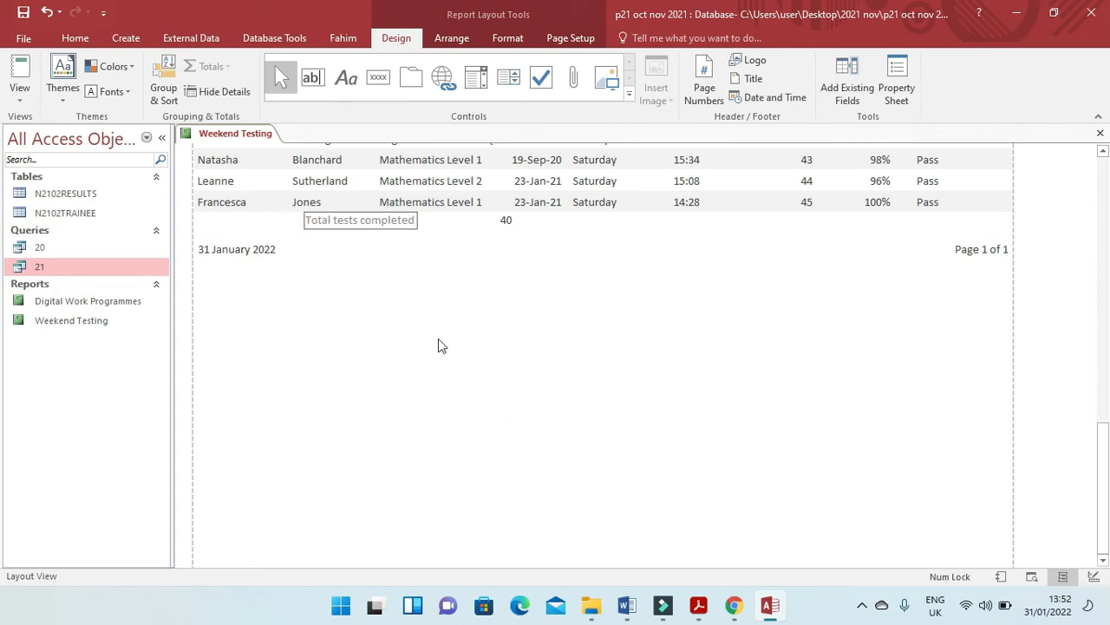
scroll(591, 447, up, 3)
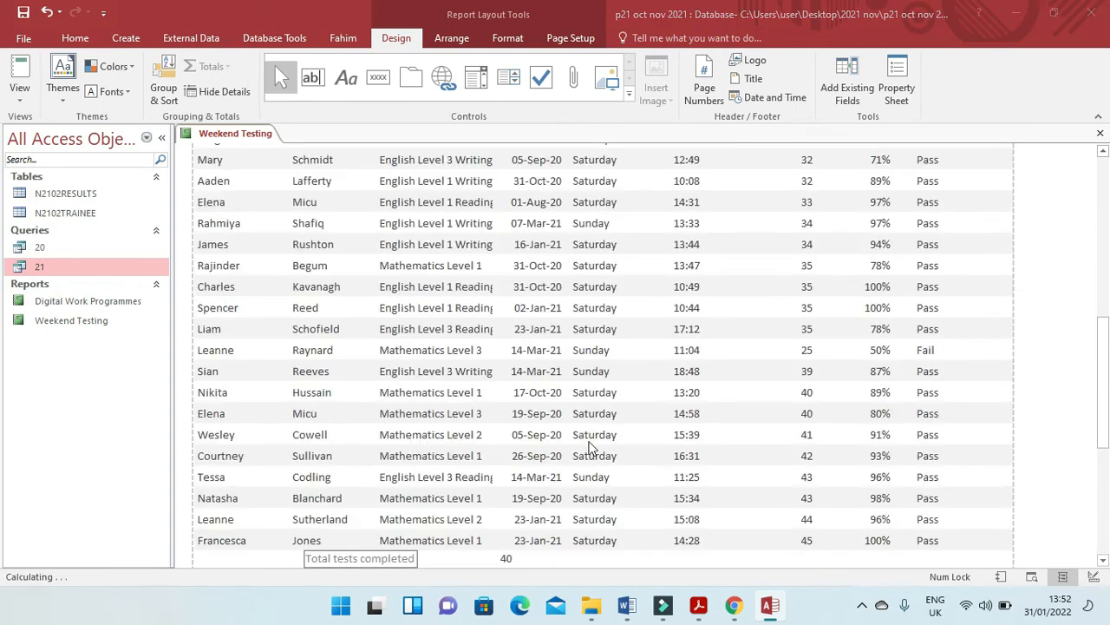
Read the footer requirement in the exam paper and open the Weekend Testing report in Design View.
key(alt+Tab)
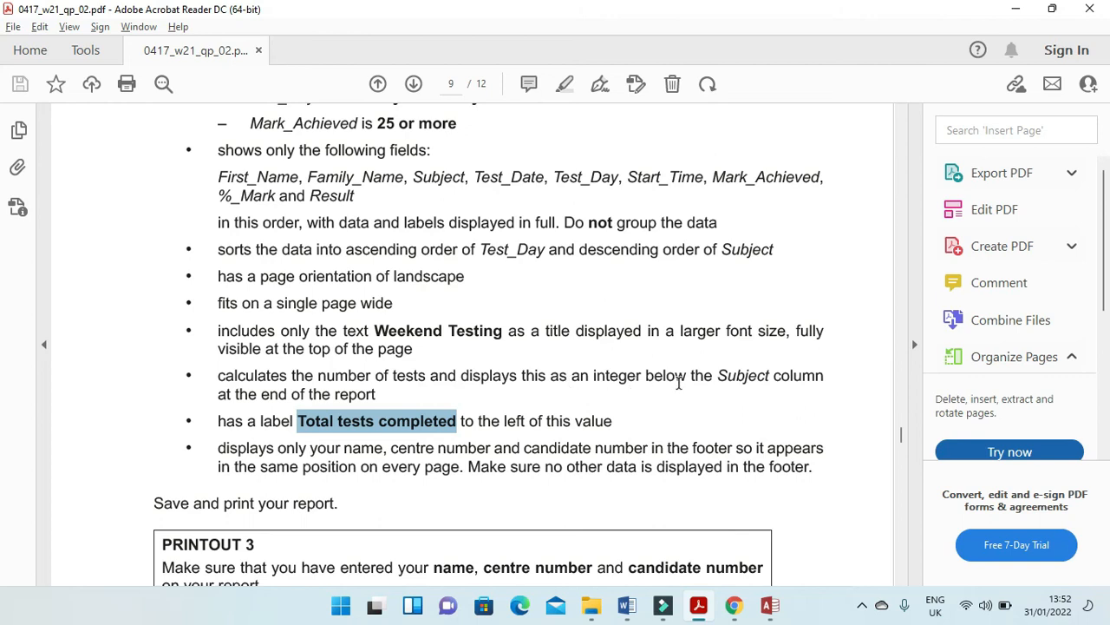
scroll(684, 421, down, 2)
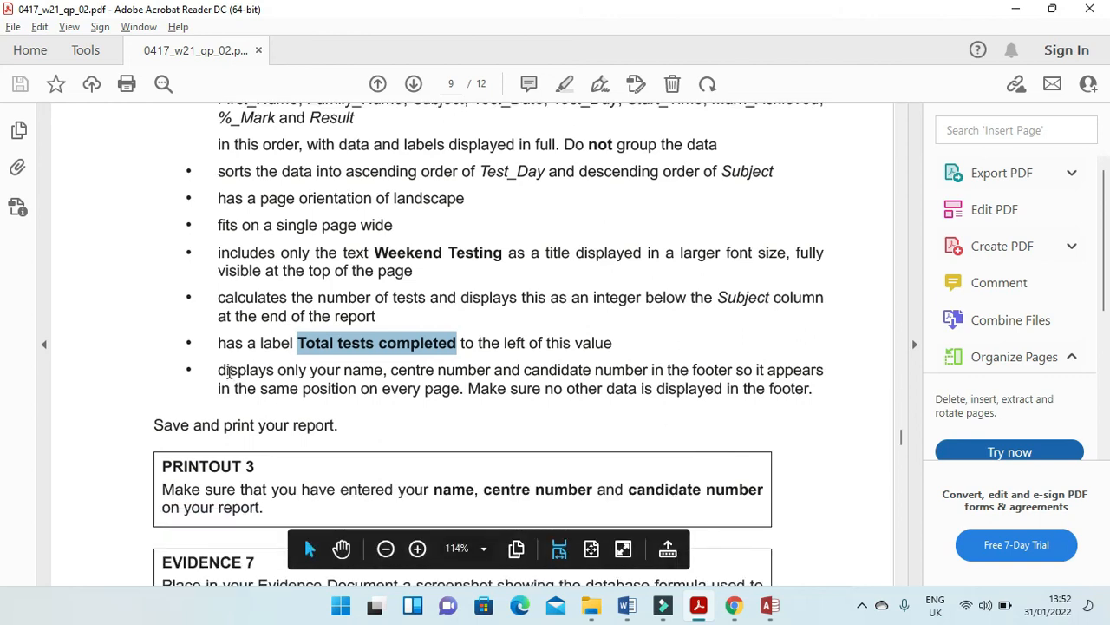
click(217, 370)
drag(217, 370, 824, 370)
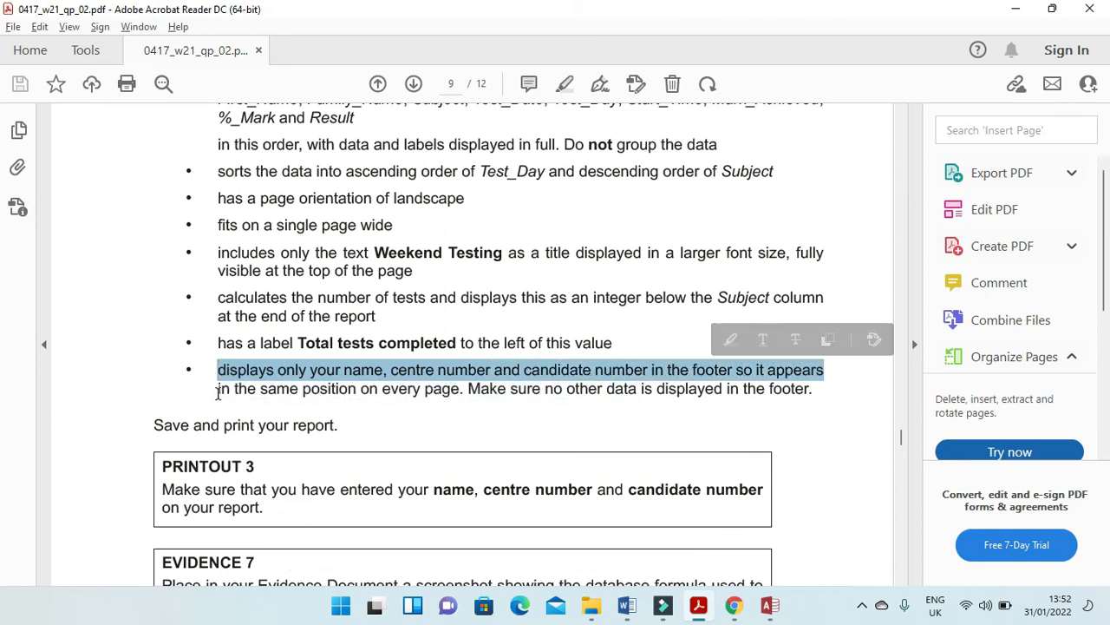
key(alt+Tab)
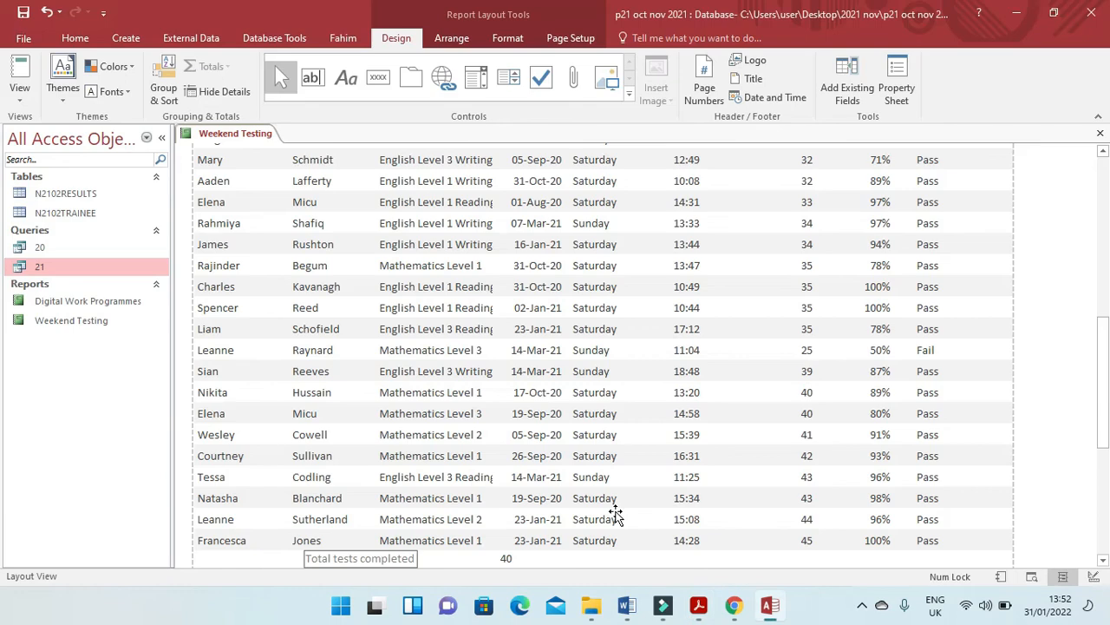
right_click(208, 136)
click(256, 241)
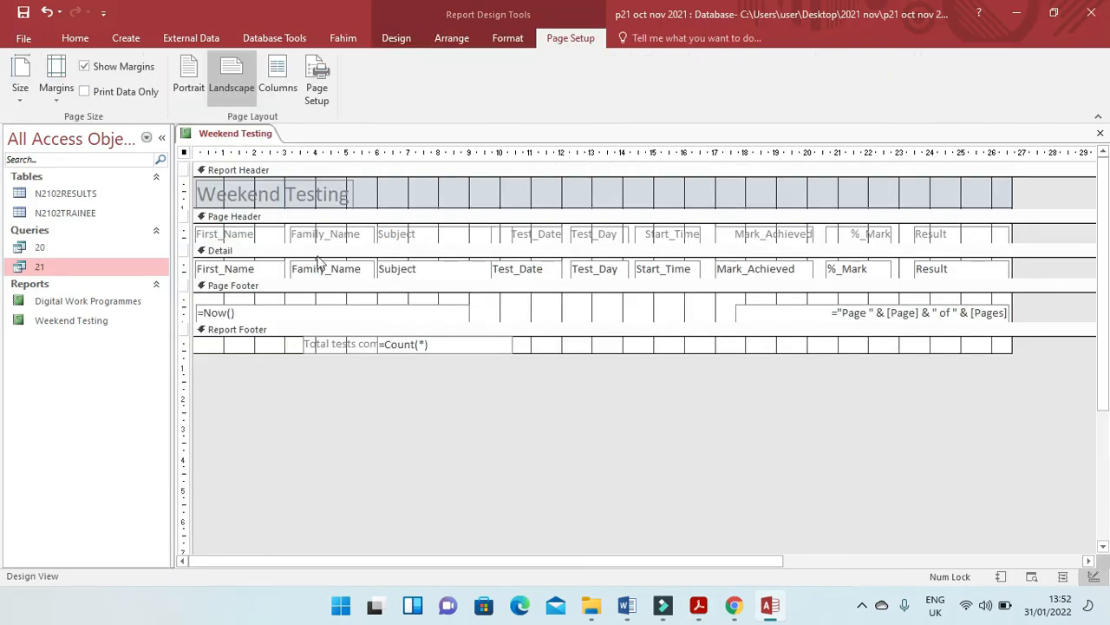
Add a label between the date and page-number fields in the Page Footer containing the candidate's name, centre number and candidate number.
click(396, 38)
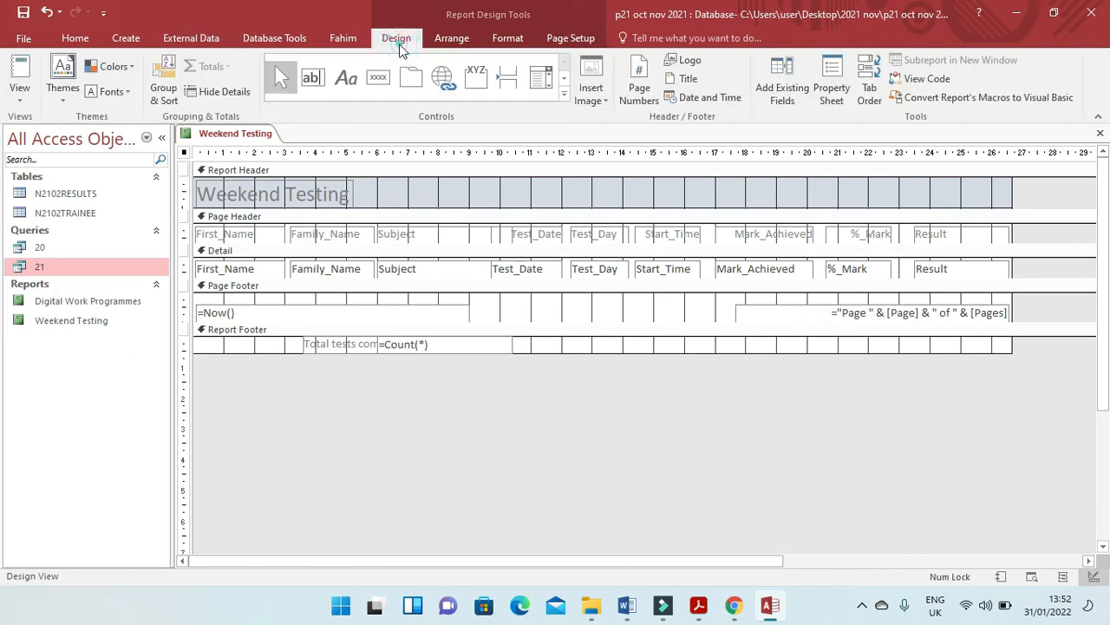
click(345, 78)
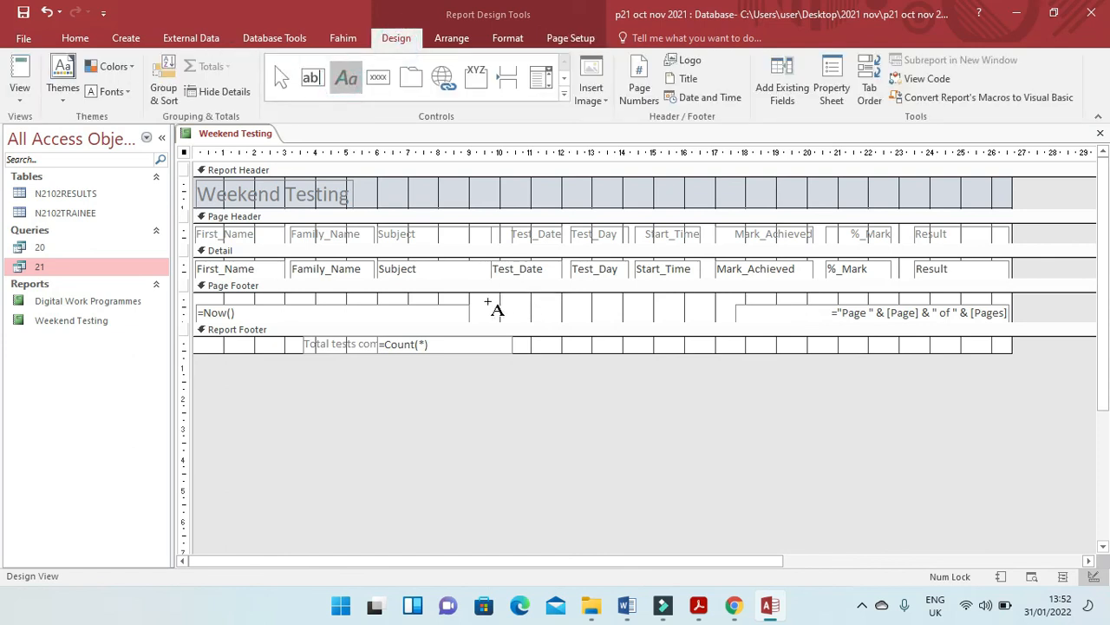
drag(488, 301, 714, 325)
key(Caps_Lock)
text(F)
key(Caps_Lock)
text(ahim)
key(Caps_Lock)
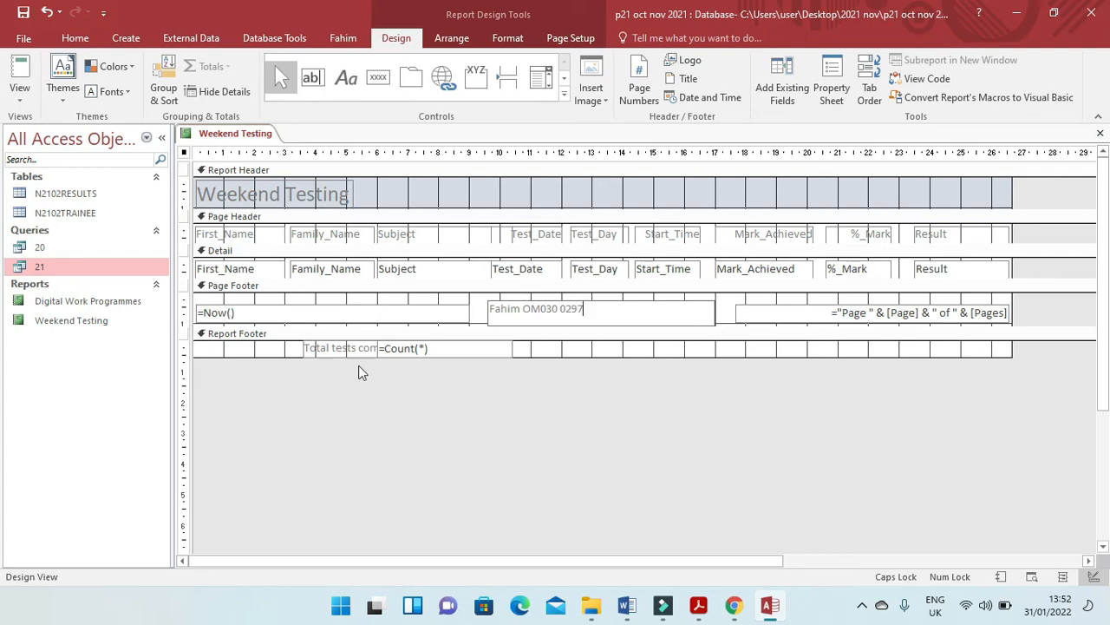
Change the count formula in the Report Footer to =Count([subject]).
click(425, 348)
click(425, 348)
double_click(422, 348)
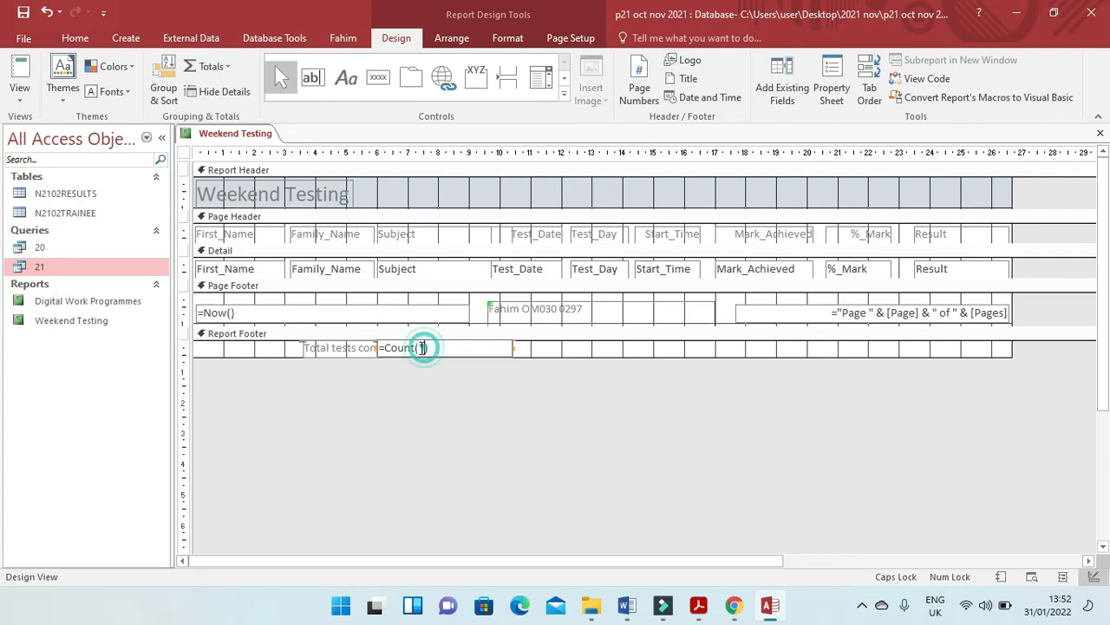
key(Caps_Lock)
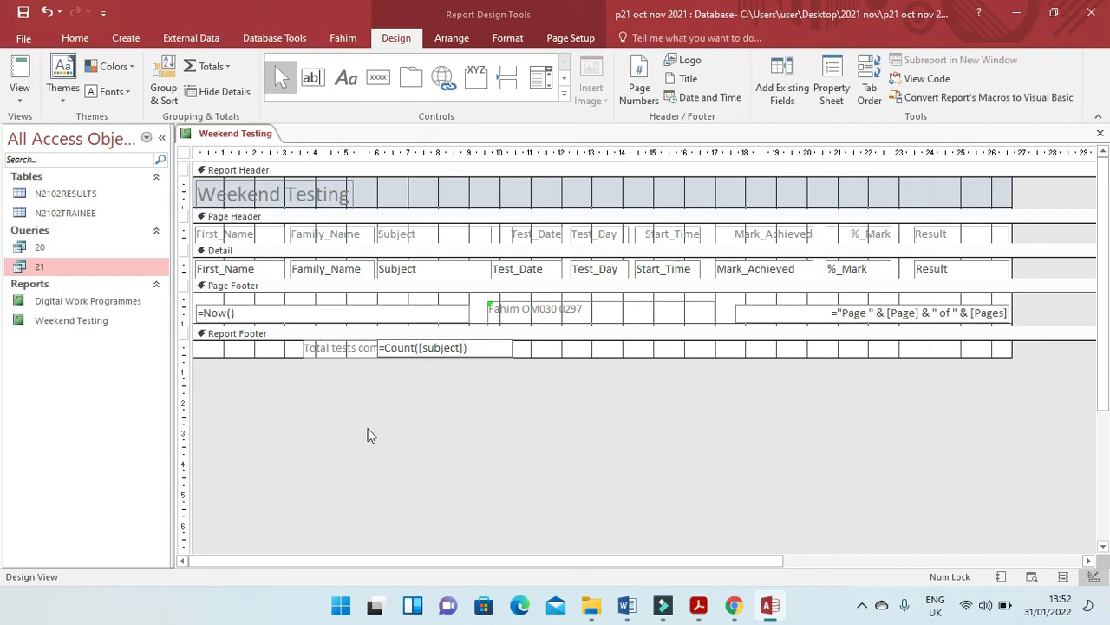
Extend the Total tests completed label leftward, pull its right edge clear of the count, and check the report's end in Report View.
click(324, 348)
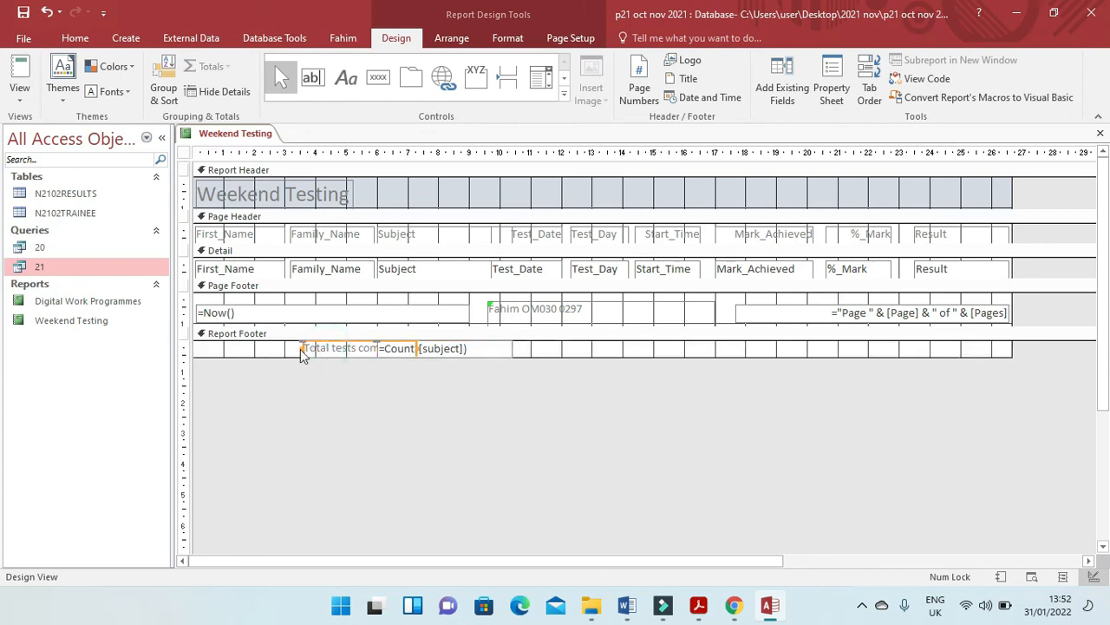
drag(302, 348, 218, 349)
drag(417, 353, 348, 351)
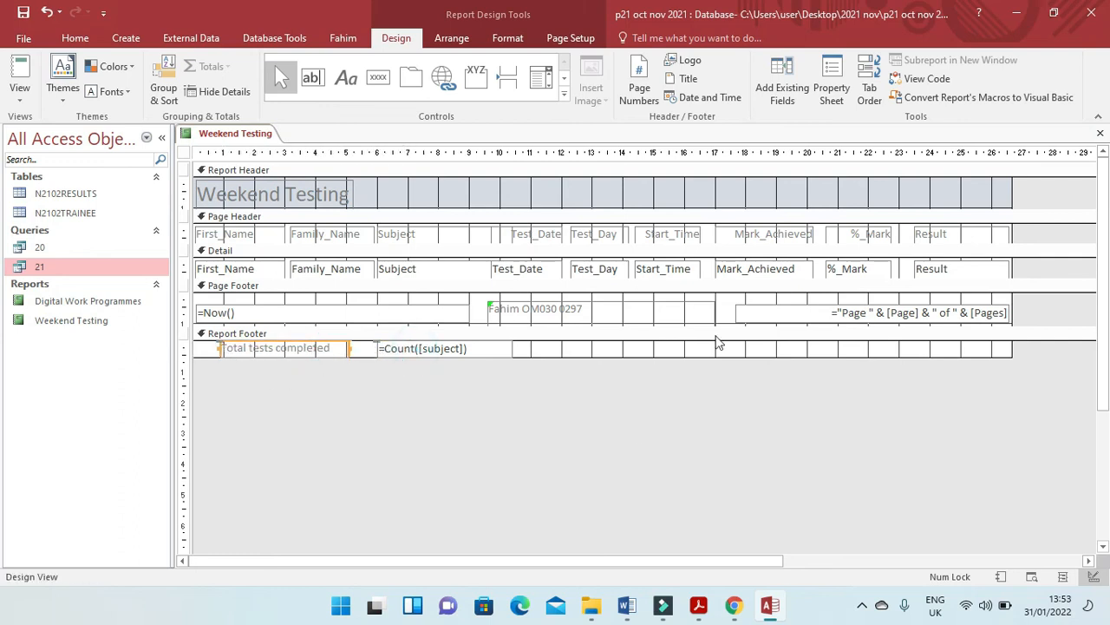
click(20, 69)
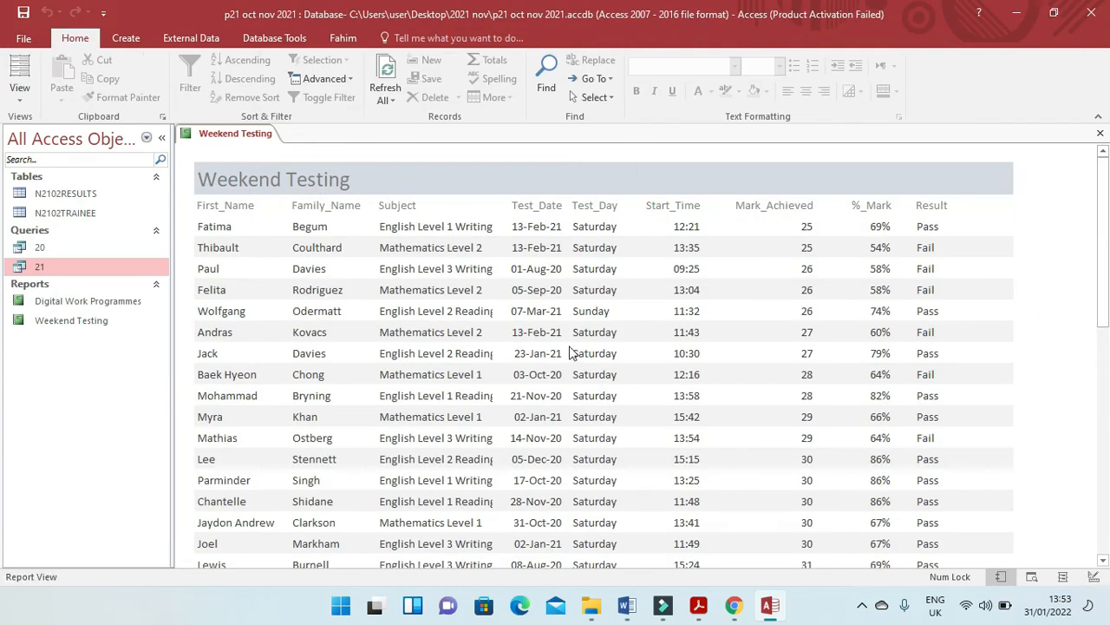
scroll(570, 354, down, 10)
scroll(570, 354, down, 3)
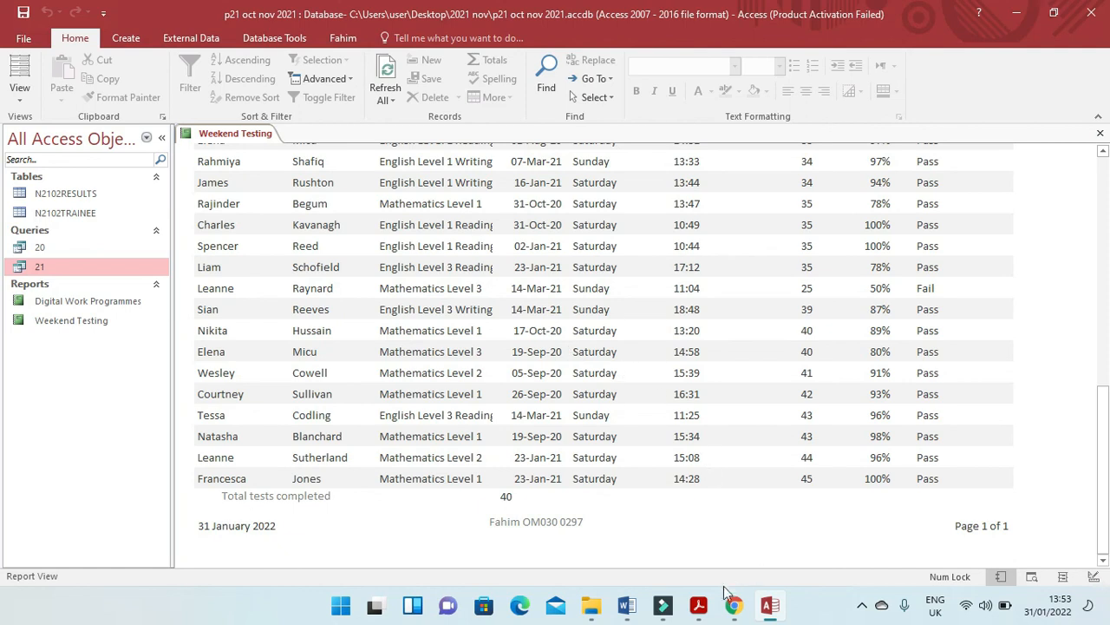
Read the EVIDENCE 7 instruction in the exam paper and show the report's count formula in Design View.
click(699, 606)
scroll(438, 413, down, 3)
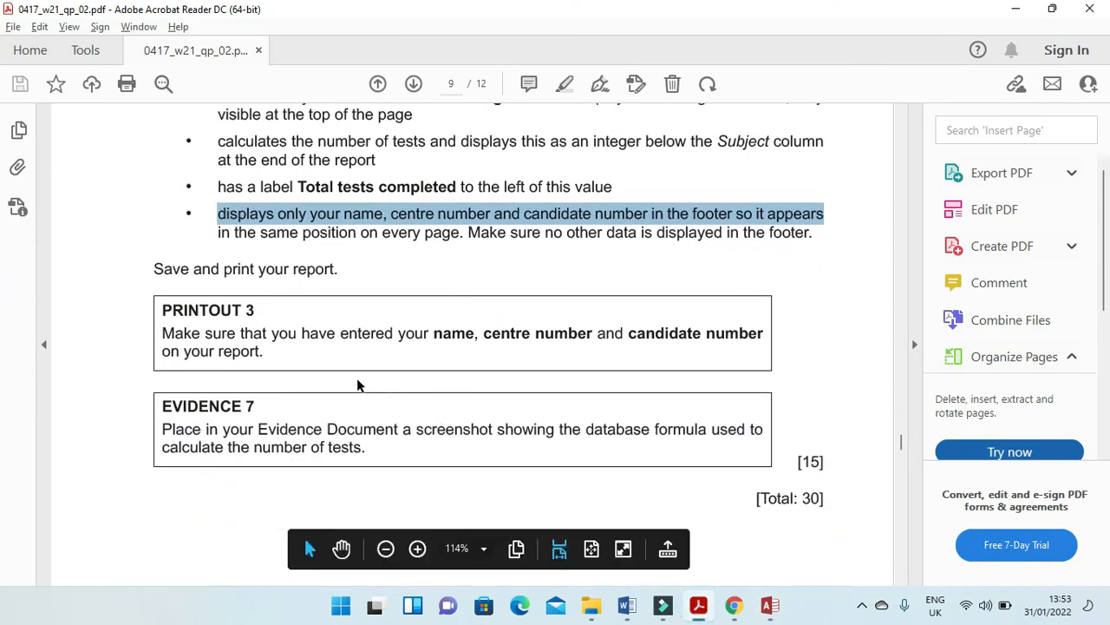
scroll(208, 408, down, 2)
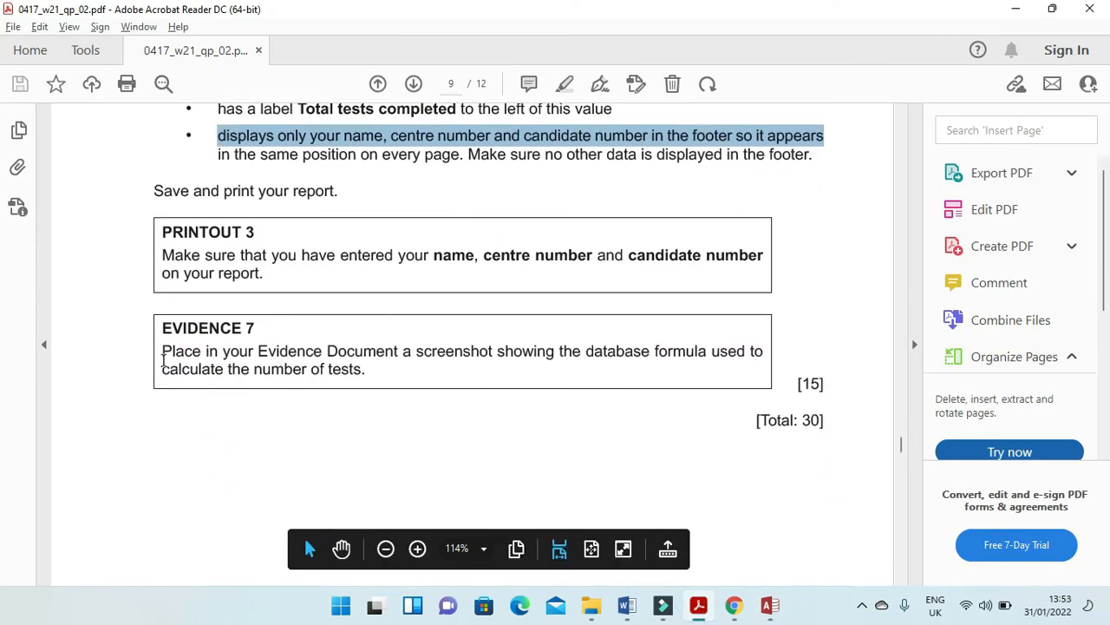
drag(161, 353, 742, 357)
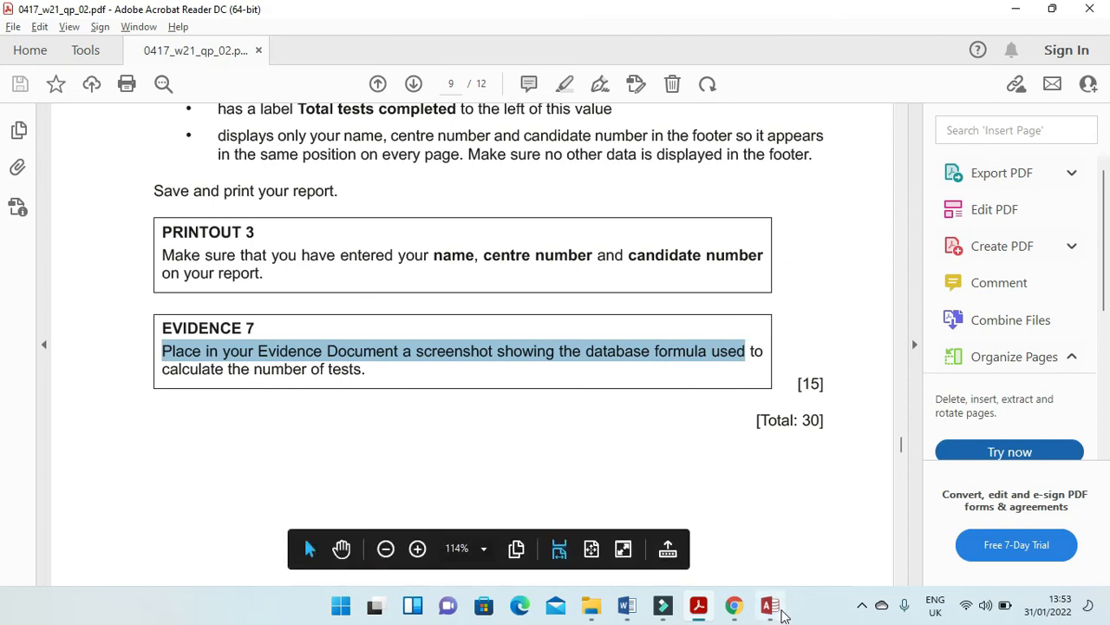
click(773, 609)
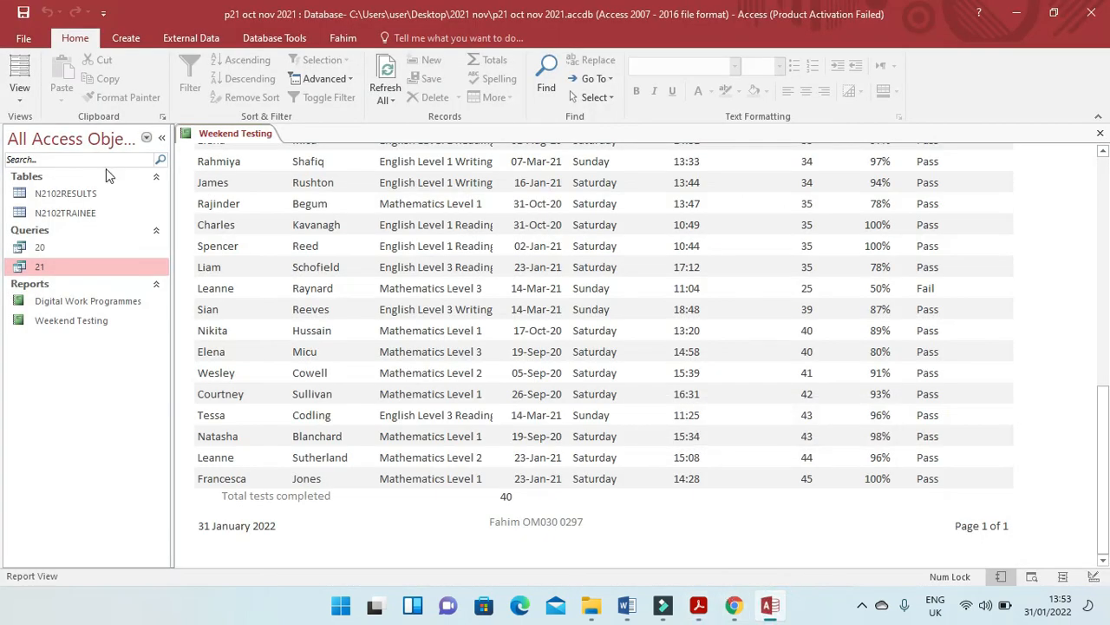
right_click(229, 133)
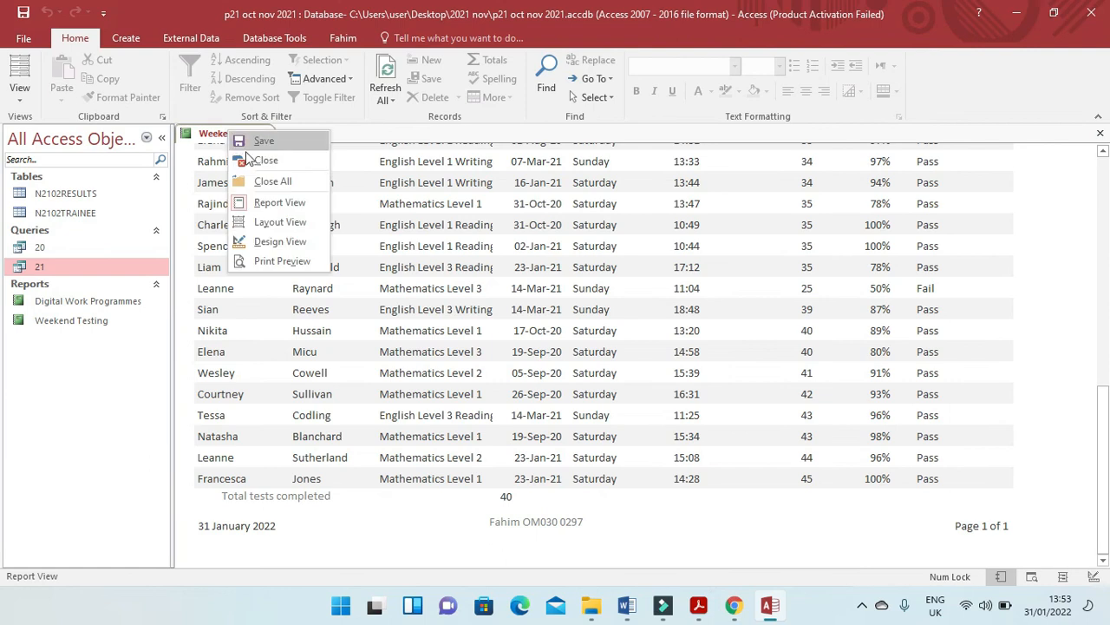
click(282, 242)
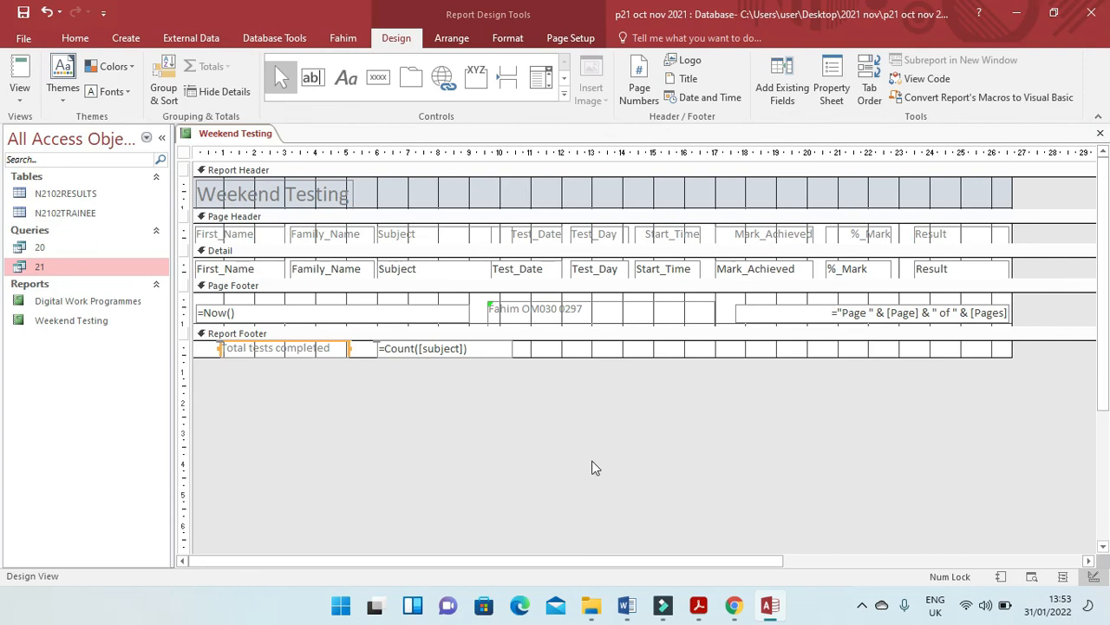
Switch to the evidence document in Word and paste the report design screenshot beneath the Step 21 - EVIDENCE 7 heading.
click(626, 605)
scroll(612, 471, down, 4)
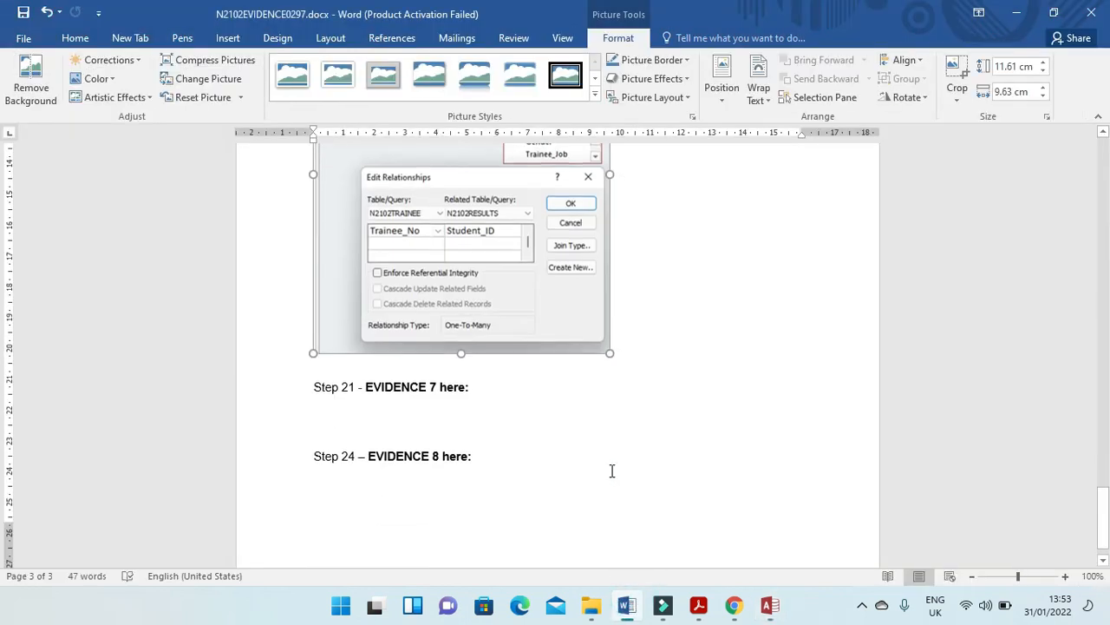
click(443, 392)
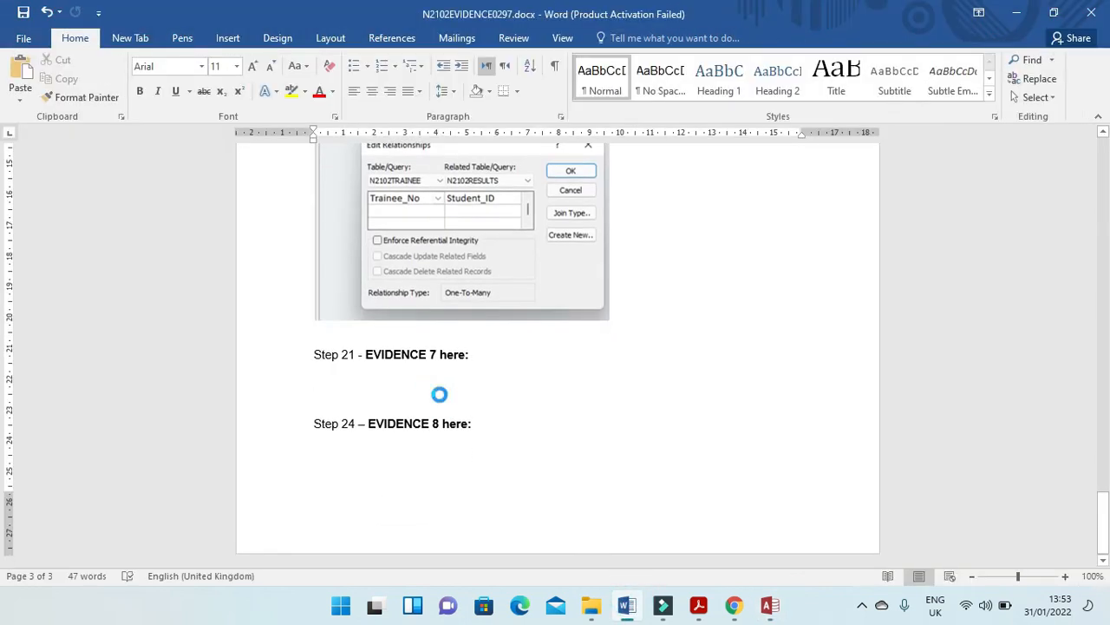
key(ctrl+v)
Crop the pasted screenshot down to the Report Footer row with the Total tests completed label and the =Count([subject]) formula.
click(496, 372)
click(619, 37)
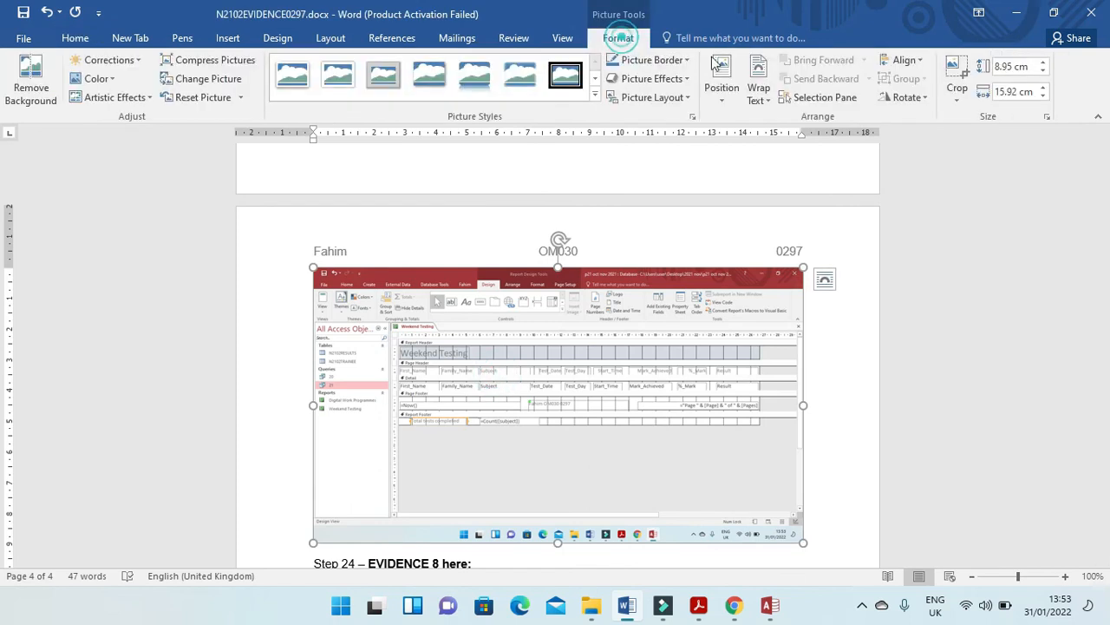
click(957, 69)
drag(796, 538, 548, 425)
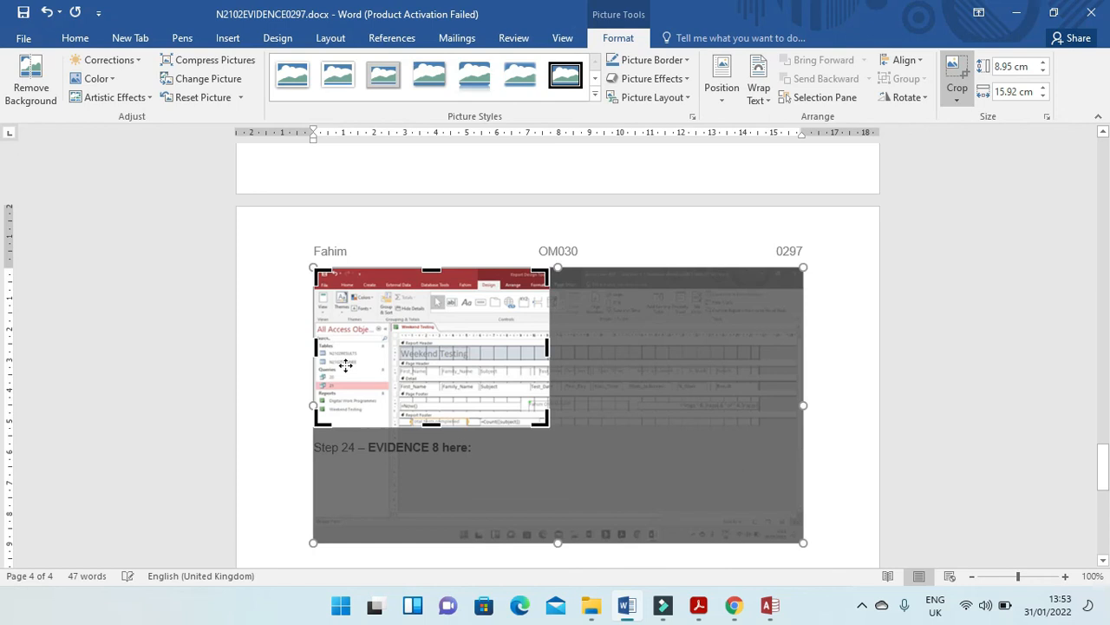
drag(316, 271, 407, 421)
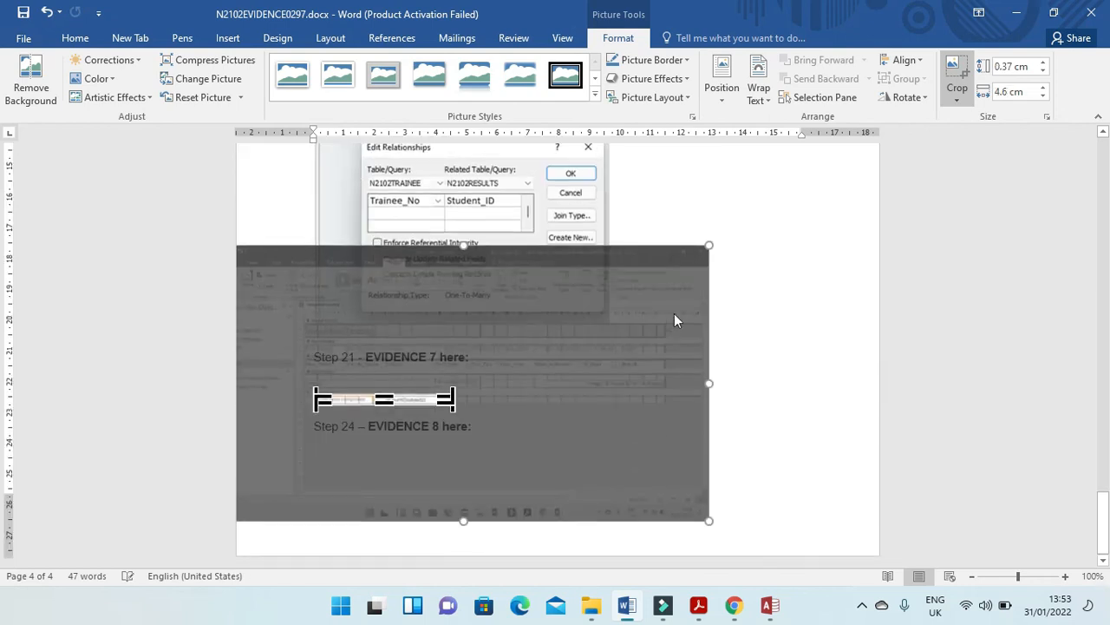
click(755, 286)
Enlarge the cropped EVIDENCE 7 picture proportionally to about 15.5 cm wide.
click(419, 397)
click(452, 406)
drag(452, 406, 479, 429)
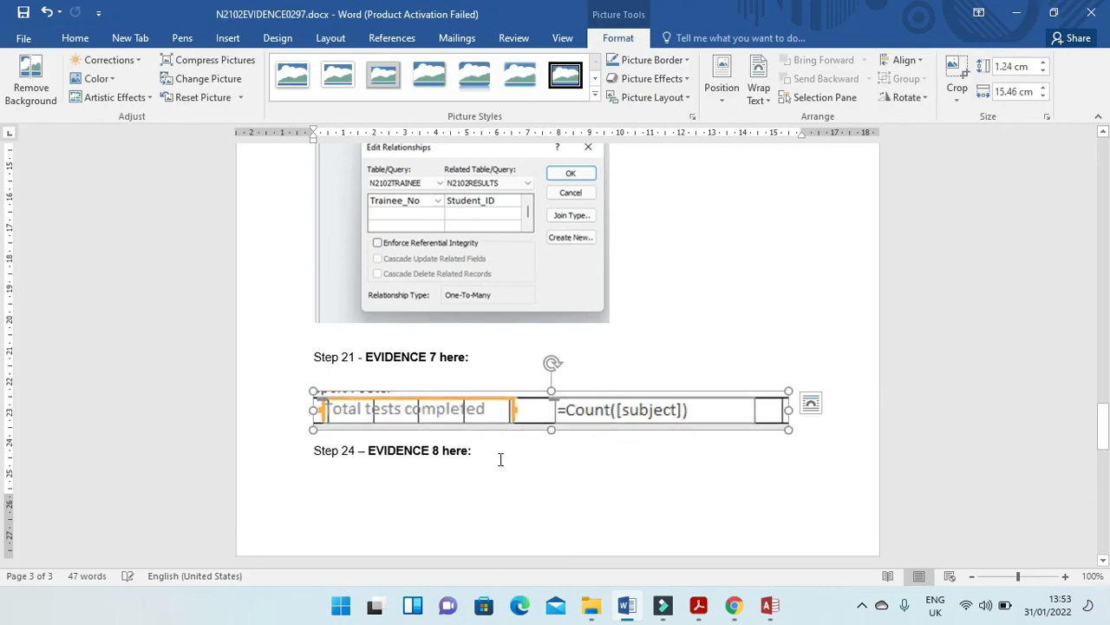
Save the evidence document and switch back to the Weekend Testing report in Access.
click(514, 457)
click(25, 12)
click(769, 604)
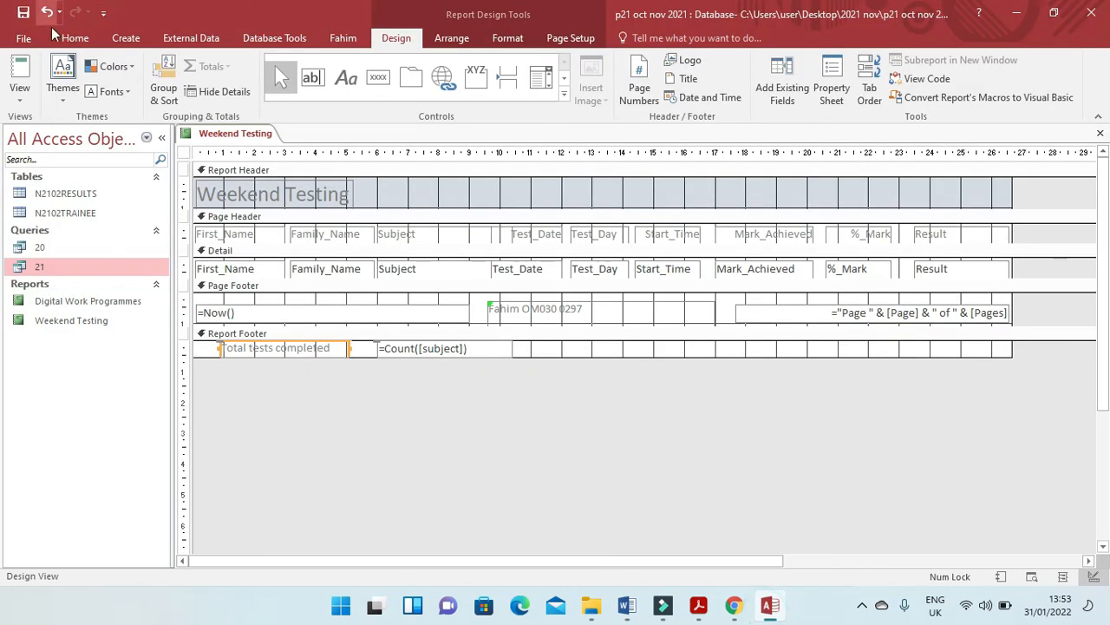